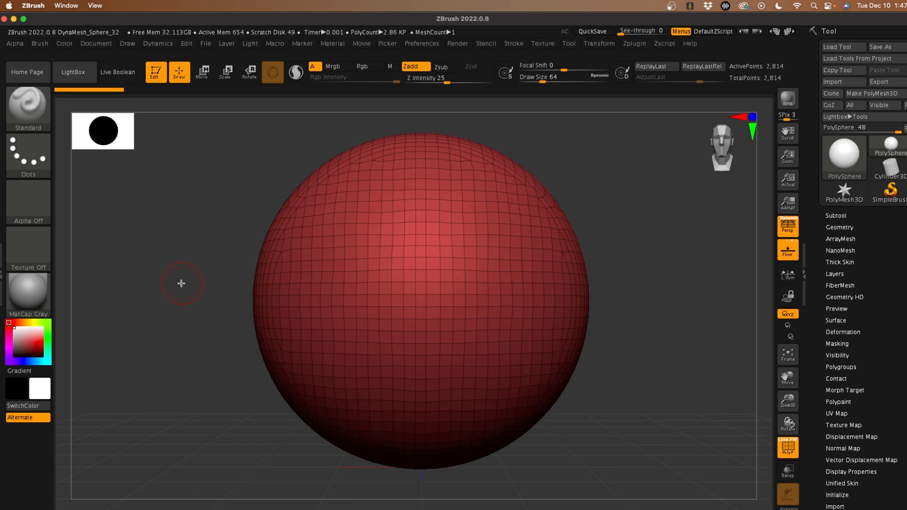
Step: Turn off the polyframe wireframe display on the sphere
key("shift")
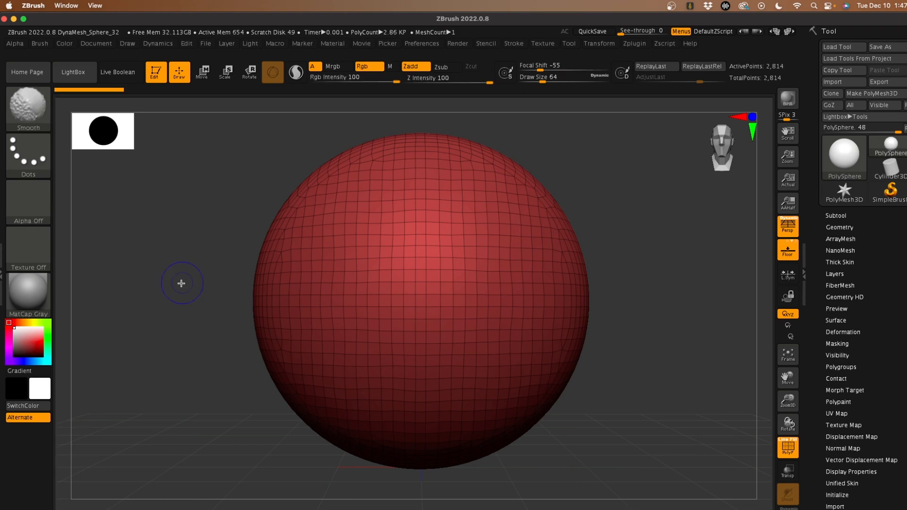
key("shift")
key("shift+f")
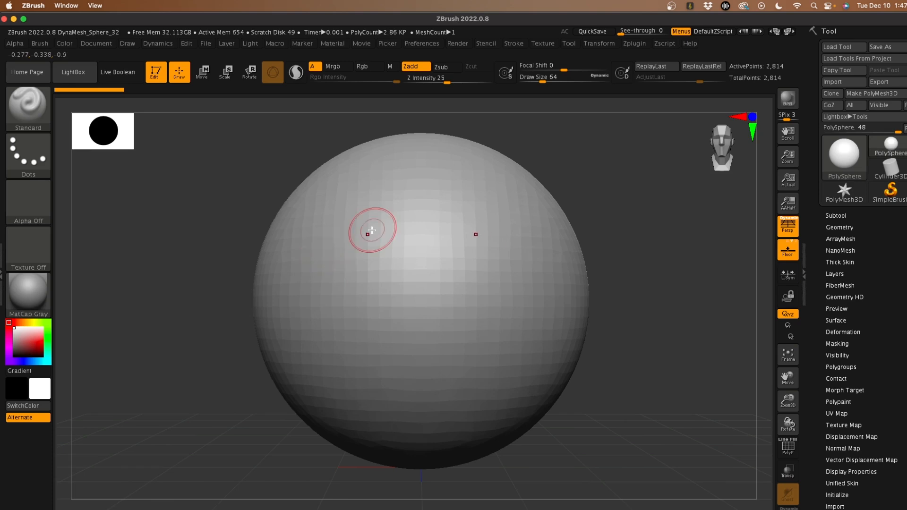
Step: Check the X-axis symmetry setting for sculpting and open the subtool list
left_click(597, 43)
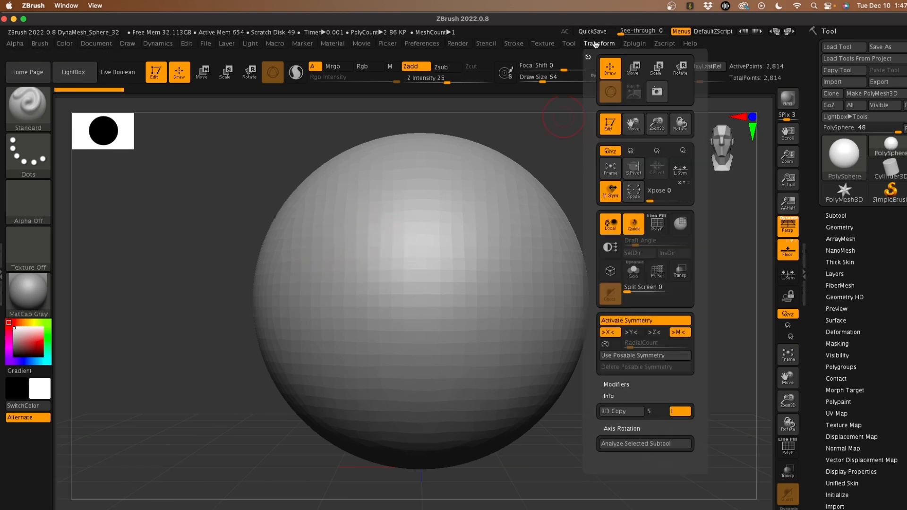
left_click(608, 333)
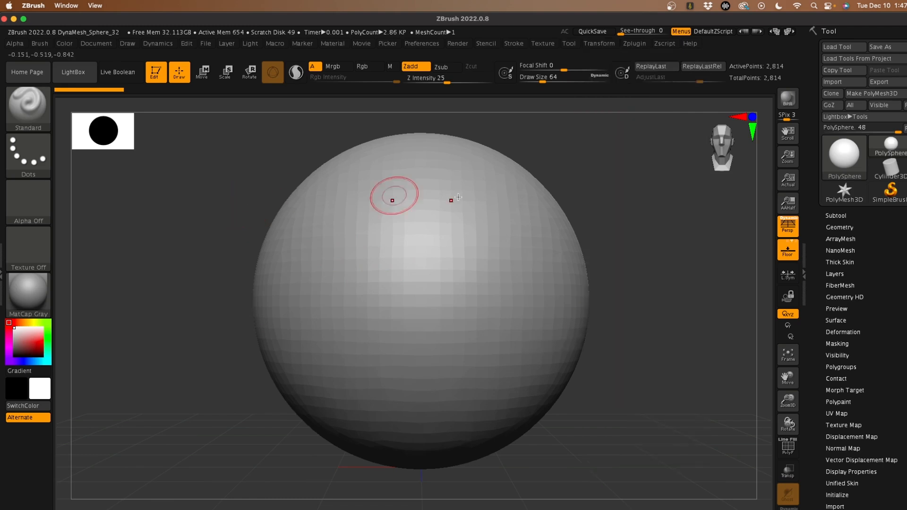
left_click(836, 216)
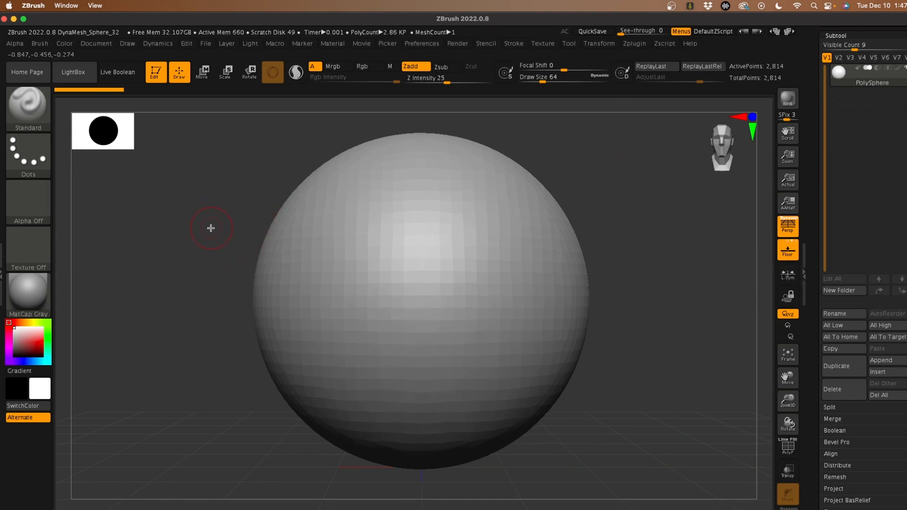
Step: Choose the ClayBuildup brush for sculpting
key("b")
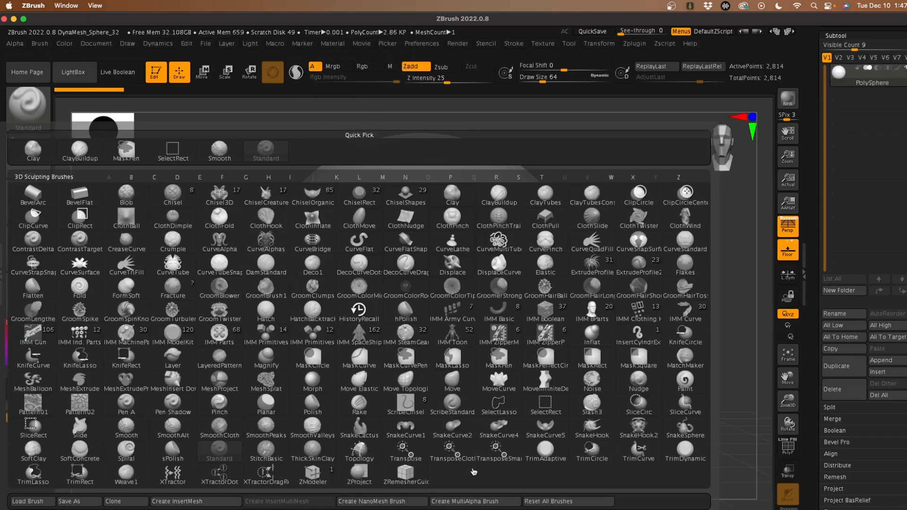
key("b")
key("b")
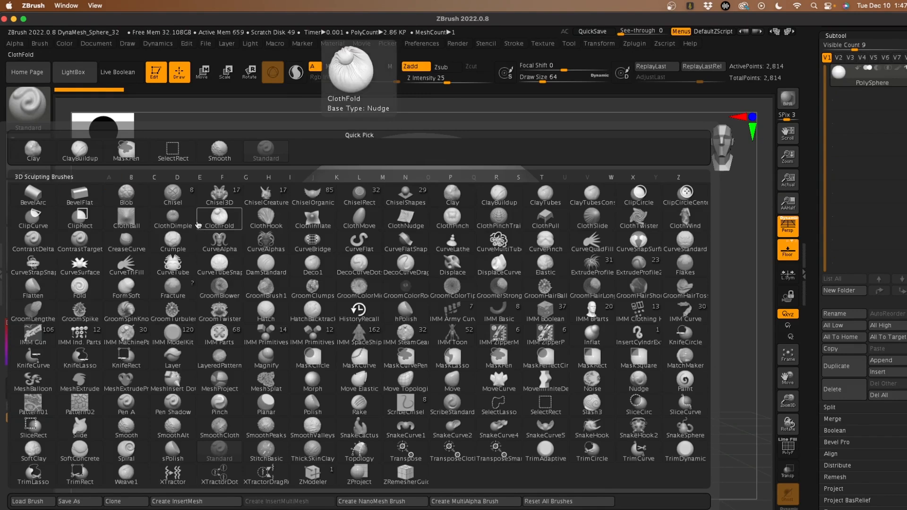
key("c")
key("b")
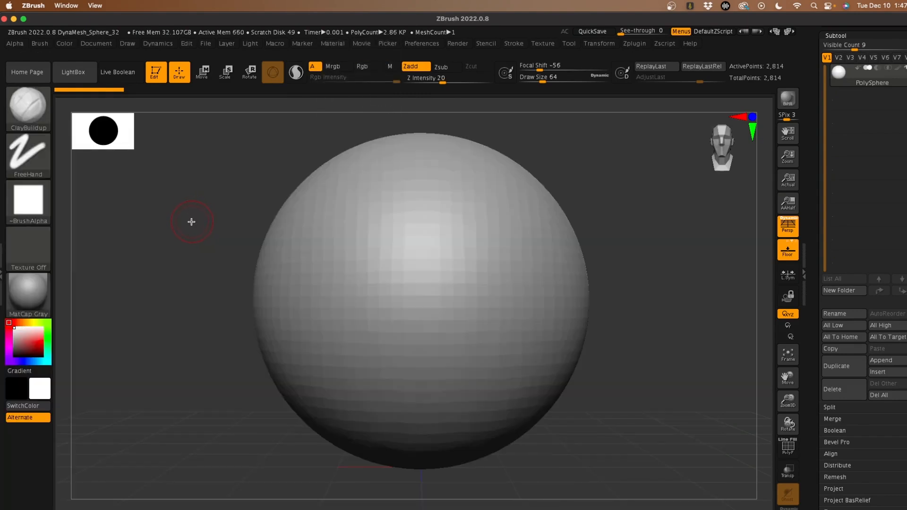
key("b")
Step: Enlarge the ClayBuildup brush to a draw size of about 154
key("space")
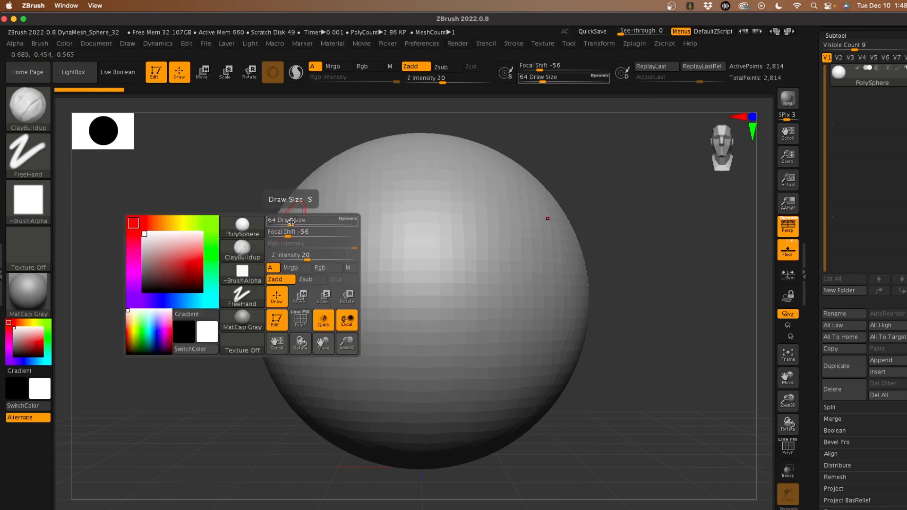
left_click_drag(291, 223, 297, 214)
key("bracketright")
key("bracketright")
key("bracketright")
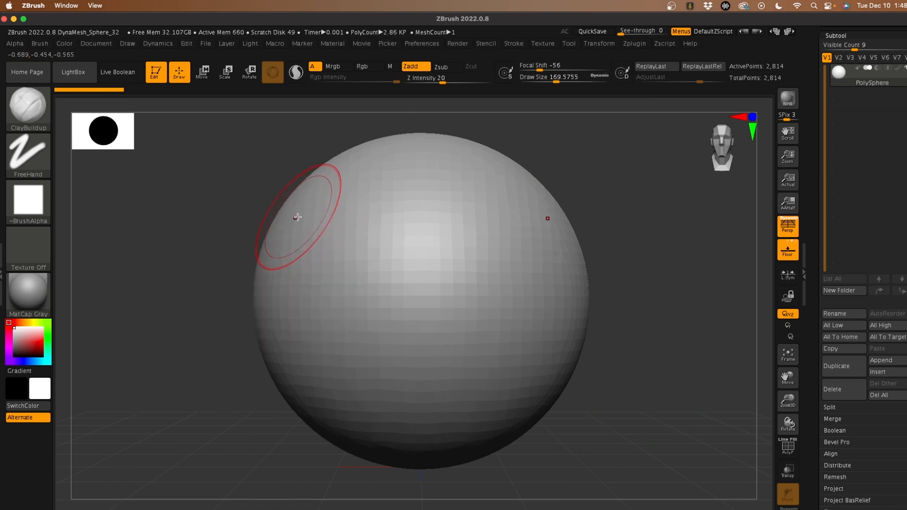
key("bracketleft")
key("bracketleft")
key("bracketleft")
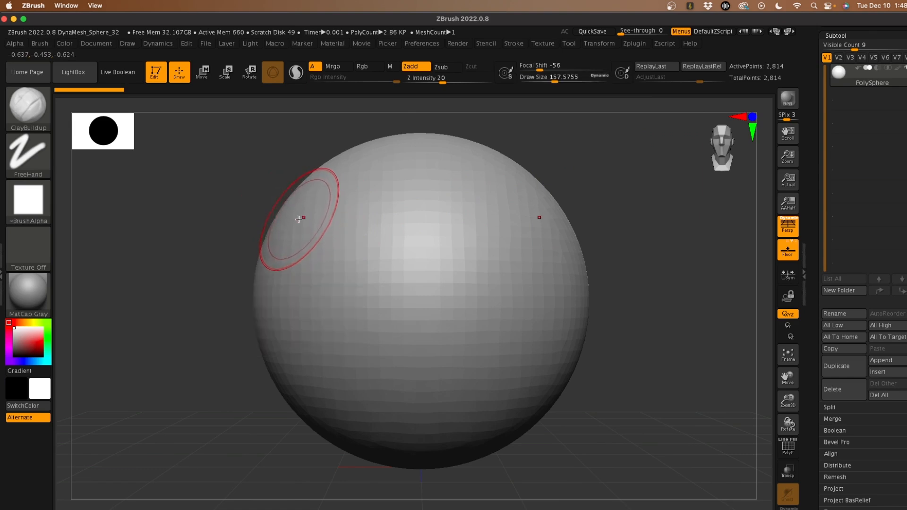
key("bracketright")
key("bracketright")
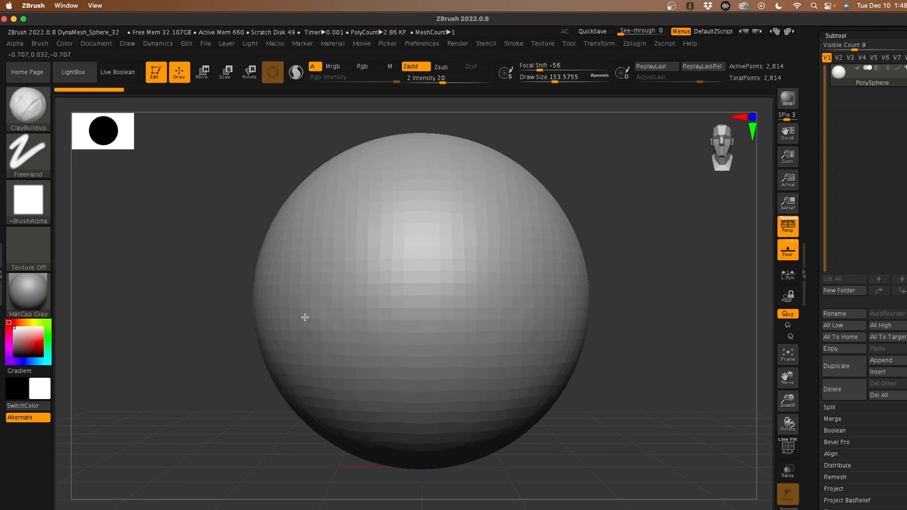
Step: Build up the cheekbones and a horizontal brow ridge on the front of the sphere with ClayBuildup strokes
mouse_move(292, 315)
left_mouse_down()
mouse_move(290, 287)
mouse_move(363, 317)
left_mouse_up()
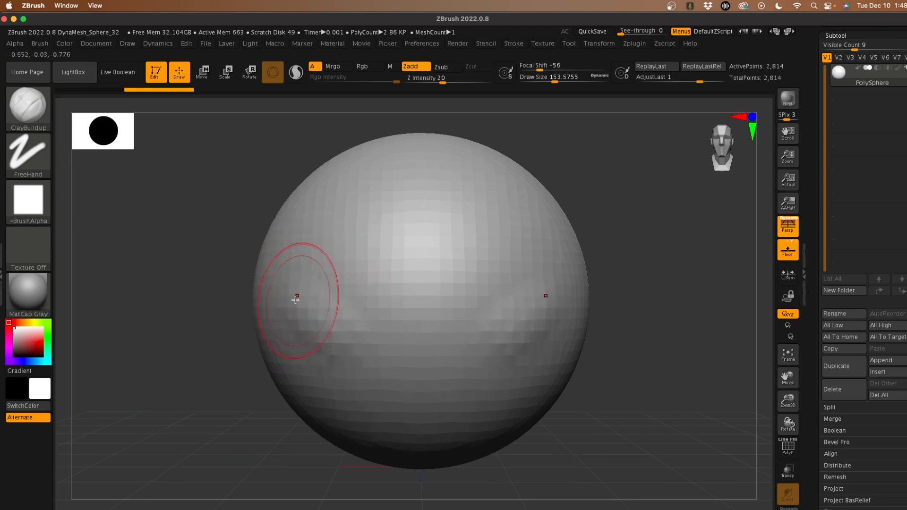
left_click_drag(296, 298, 363, 342)
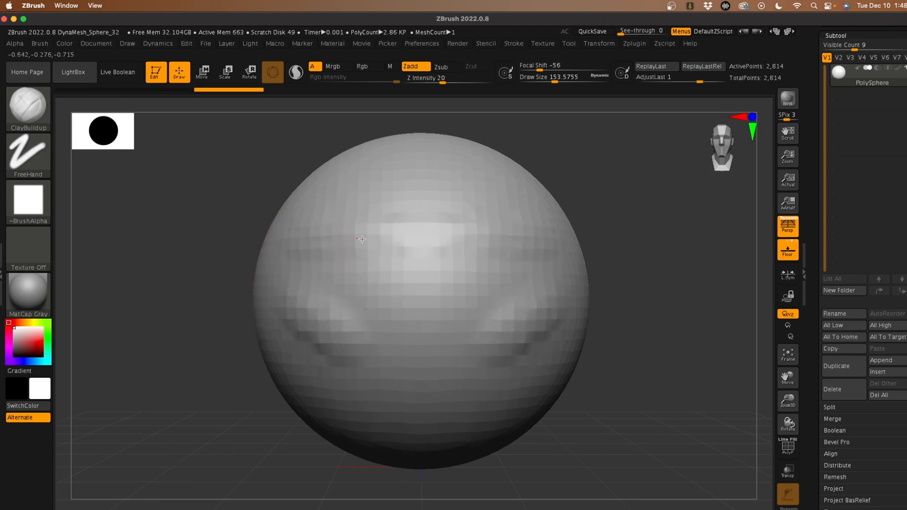
left_click_drag(361, 239, 289, 237)
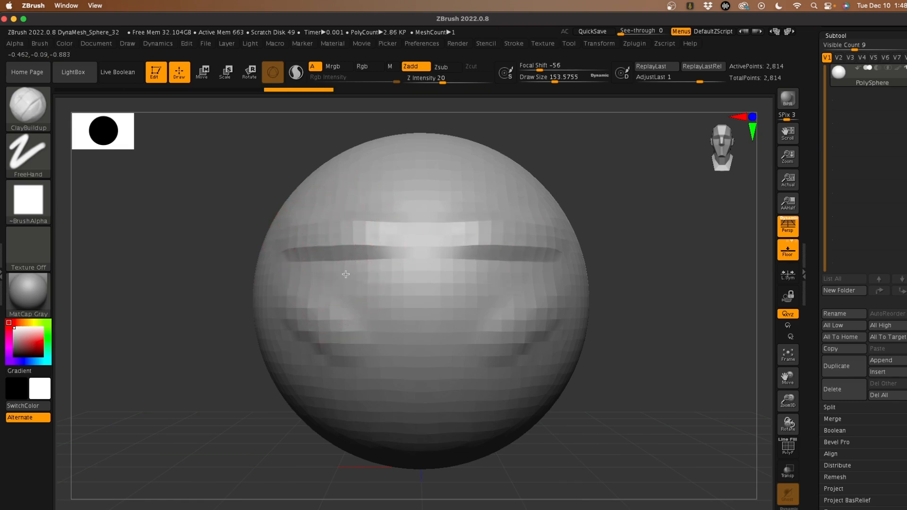
Step: Carve the eye sockets below the brow and build up a vertical nose down the centre of the face
mouse_move(346, 275)
left_mouse_down("alt")
mouse_move(367, 279)
mouse_move(340, 308)
mouse_move(373, 270)
mouse_move(333, 270)
mouse_move(340, 276)
left_mouse_up("alt")
left_click_drag(420, 241, 421, 326)
mouse_move(417, 367)
left_mouse_down()
mouse_move(424, 303)
mouse_move(423, 382)
left_mouse_up()
left_click_drag(421, 261, 425, 380)
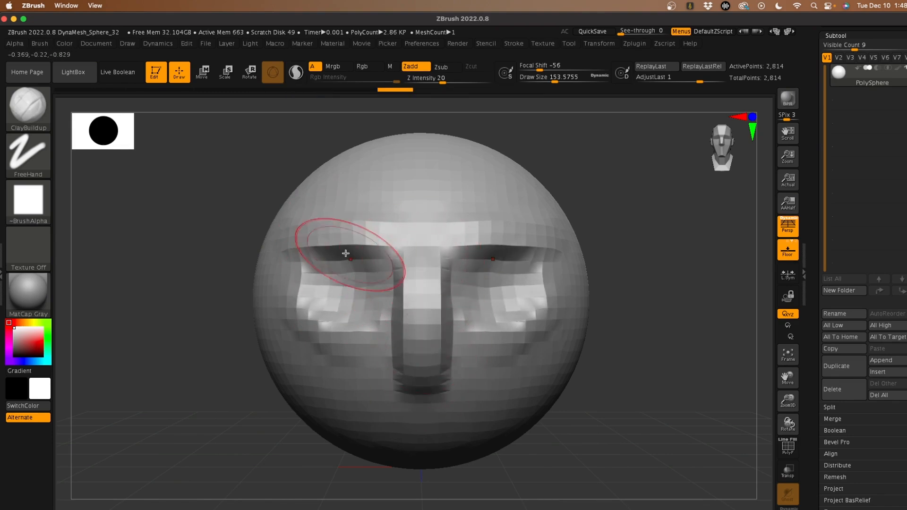
Step: Use the Move brush at a draw size of about 484 to pull the underside of the head down into a rough jaw
mouse_move(200, 201)
left_mouse_down()
mouse_move(244, 202)
mouse_move(208, 201)
left_mouse_up()
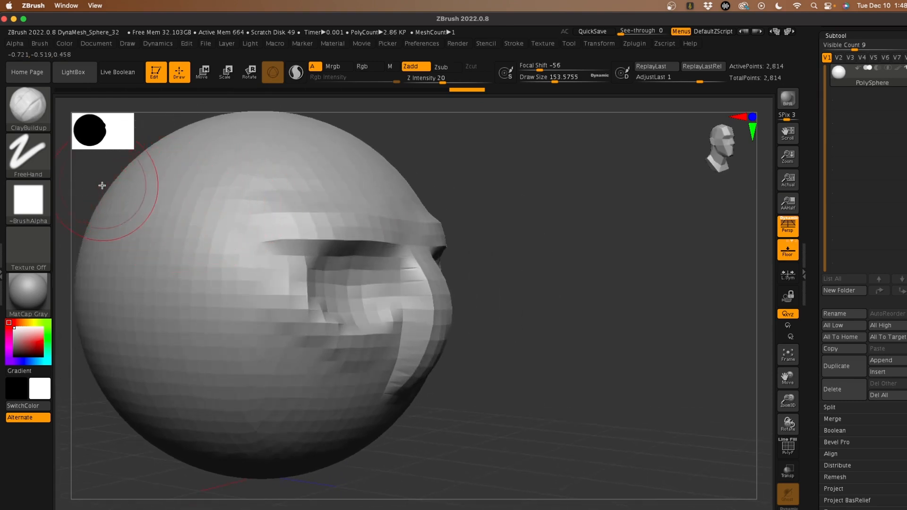
left_click_drag(102, 186, 213, 209, "alt")
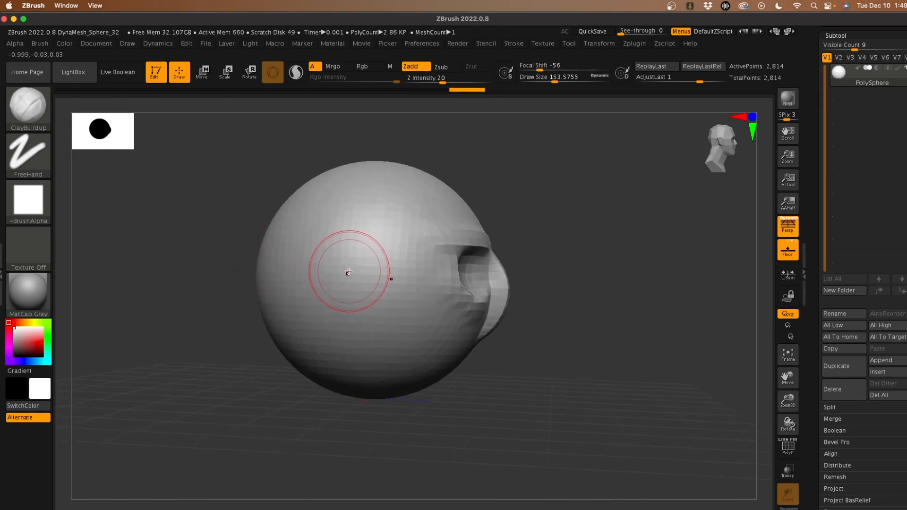
key("b")
key("m")
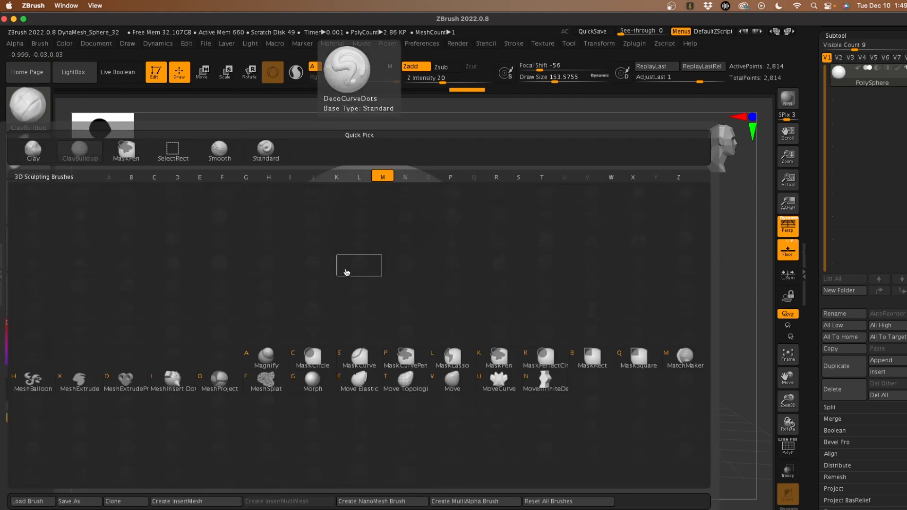
key("v")
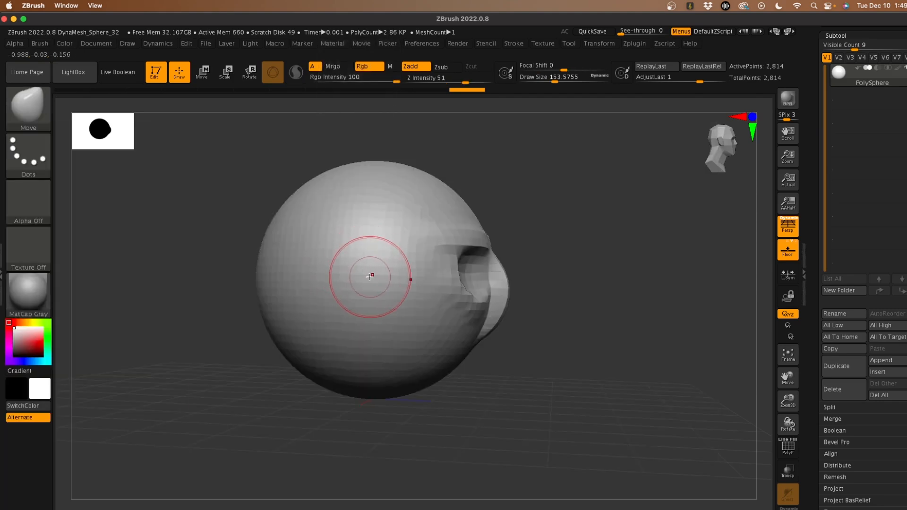
key("space")
left_click_drag(370, 278, 396, 278)
left_click_drag(405, 384, 411, 410)
left_click_drag(476, 355, 477, 363)
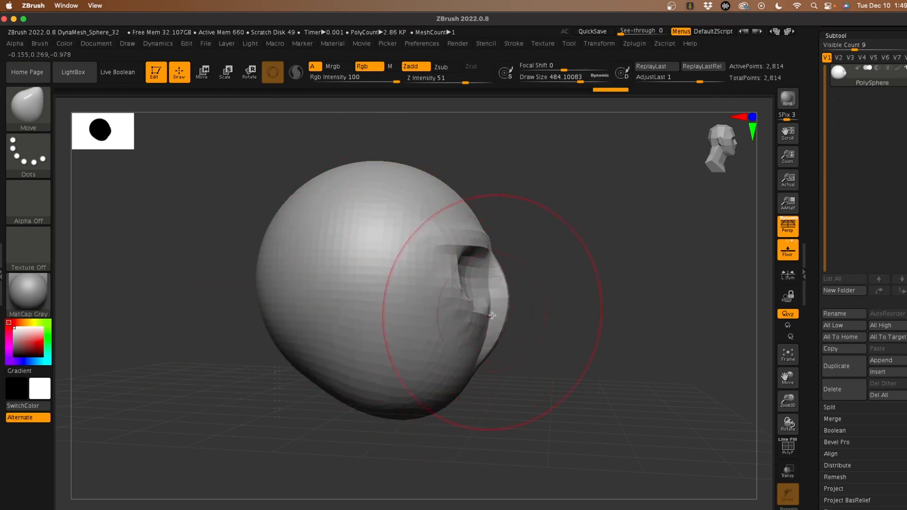
Step: Reshape the forehead, crown and back of the skull in side view with the Move brush
left_click_drag(463, 200, 454, 183)
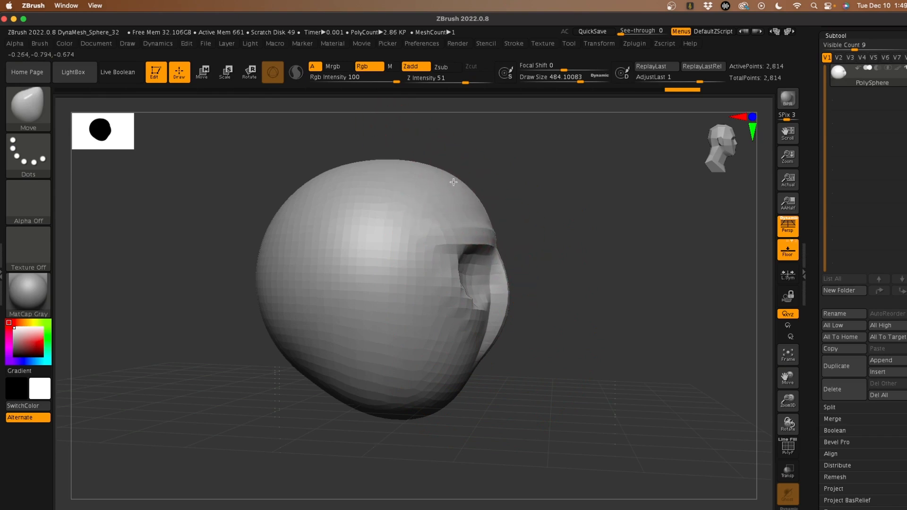
left_click_drag(481, 237, 483, 239)
left_click_drag(381, 169, 378, 158)
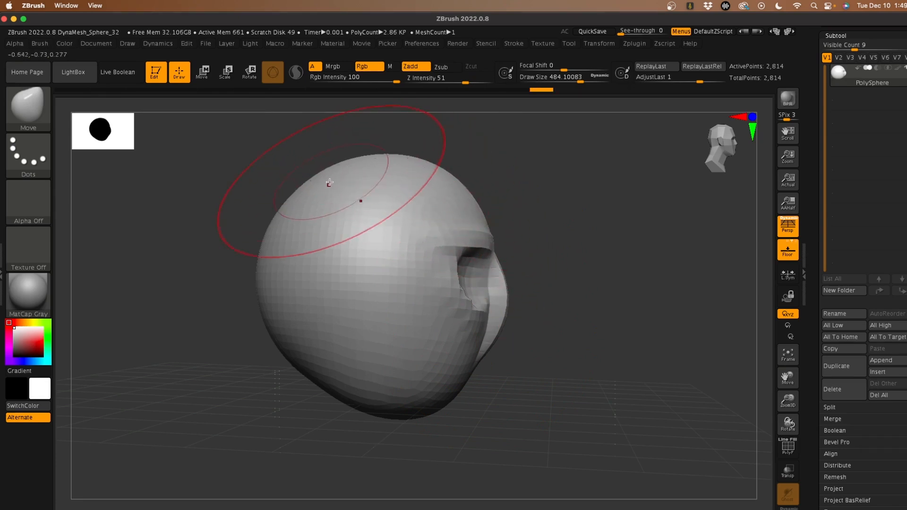
mouse_move(330, 183)
left_mouse_down()
mouse_move(309, 175)
mouse_move(289, 192)
mouse_move(286, 211)
left_mouse_up()
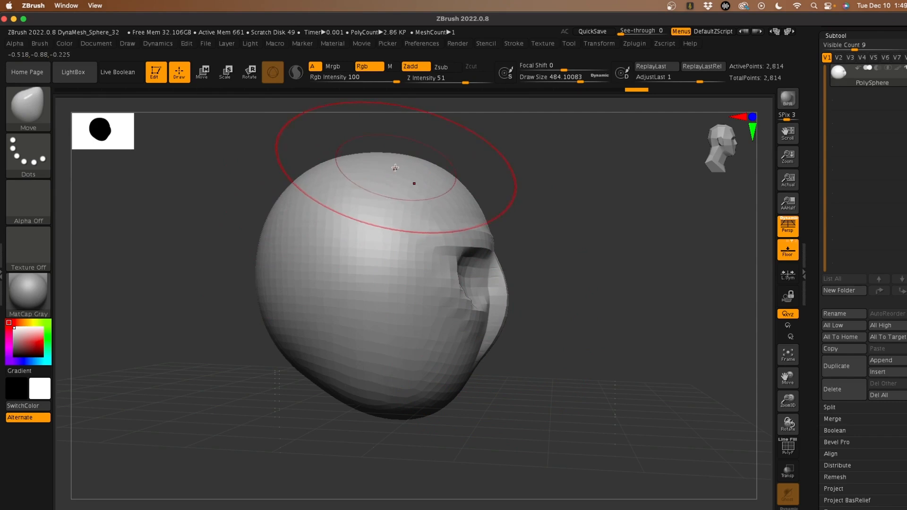
Step: Reduce the Move brush to a draw size of about 299 and pull the chin and jawline downward
left_click_drag(455, 381, 453, 386)
key("space")
mouse_move(454, 355)
left_mouse_down()
mouse_move(425, 361)
mouse_move(439, 360)
left_mouse_up()
left_click_drag(450, 401, 437, 430)
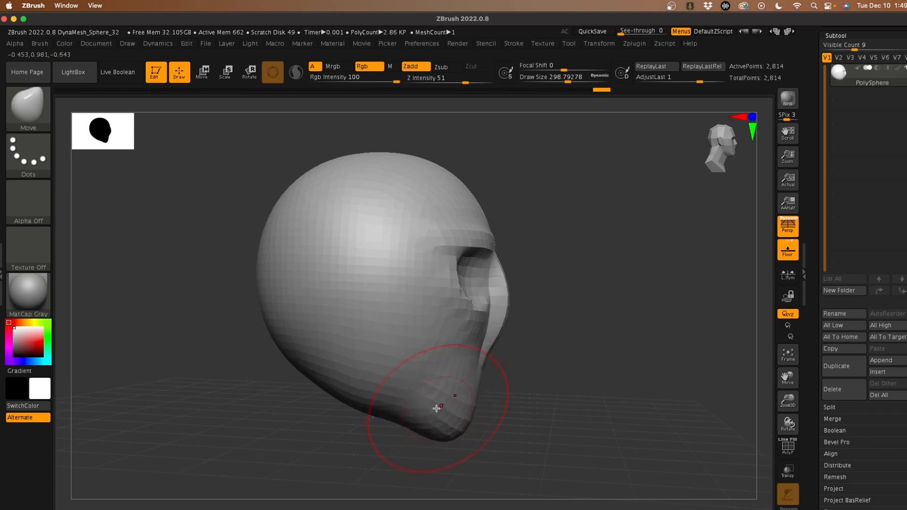
left_click_drag(376, 390, 393, 409)
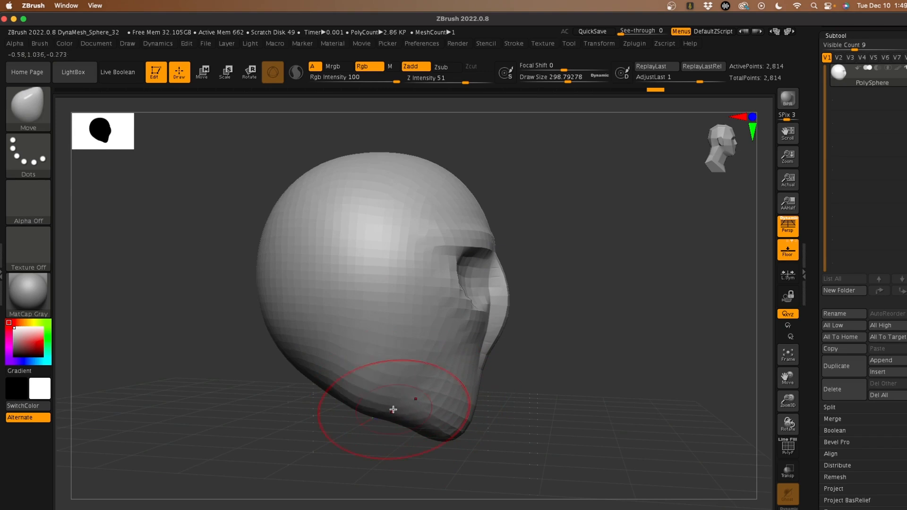
Step: Reduce the Move brush to a draw size of about 197 and adjust the nose from a three-quarter view
left_click_drag(301, 408, 261, 405)
mouse_move(513, 330)
left_mouse_down()
mouse_move(518, 341)
mouse_move(520, 326)
mouse_move(501, 352)
mouse_move(527, 327)
left_mouse_up()
key("space")
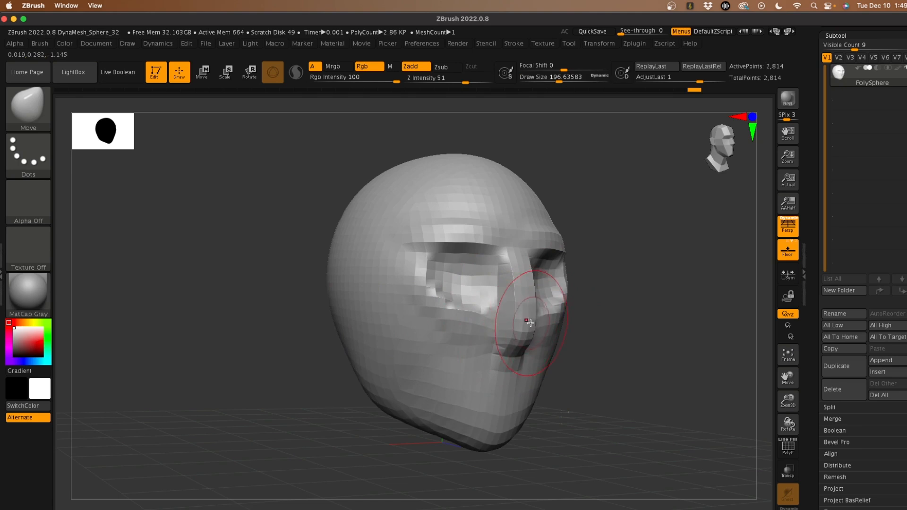
left_click_drag(526, 278, 518, 275)
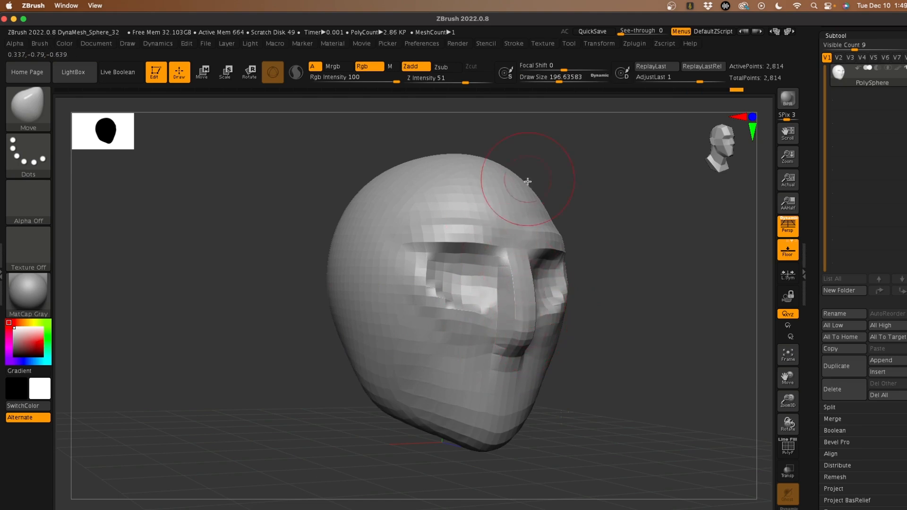
Step: Enlarge the Move brush to a draw size of about 324 and push in the lower cheek and chin
key("space")
left_click_drag(528, 210, 538, 210)
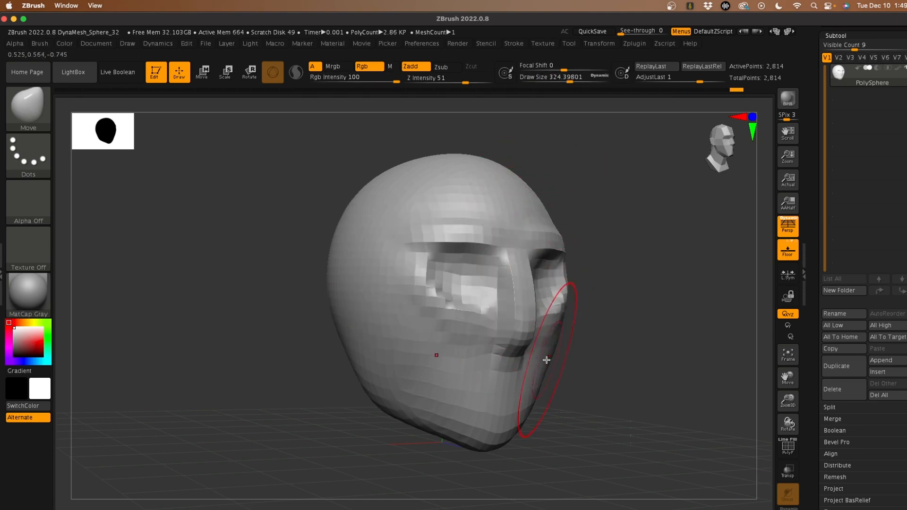
left_click_drag(547, 361, 537, 368)
left_click_drag(532, 413, 528, 414)
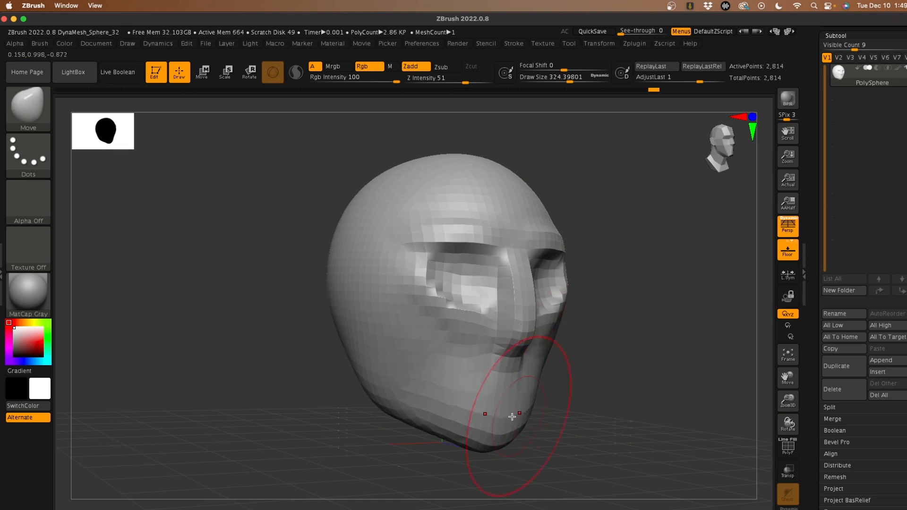
Step: Narrow the jaw from the front view by pushing its lower sides toward the chin
mouse_move(320, 405)
left_mouse_down()
mouse_move(268, 413)
mouse_move(302, 388)
left_mouse_up()
left_click_drag(390, 339, 375, 399)
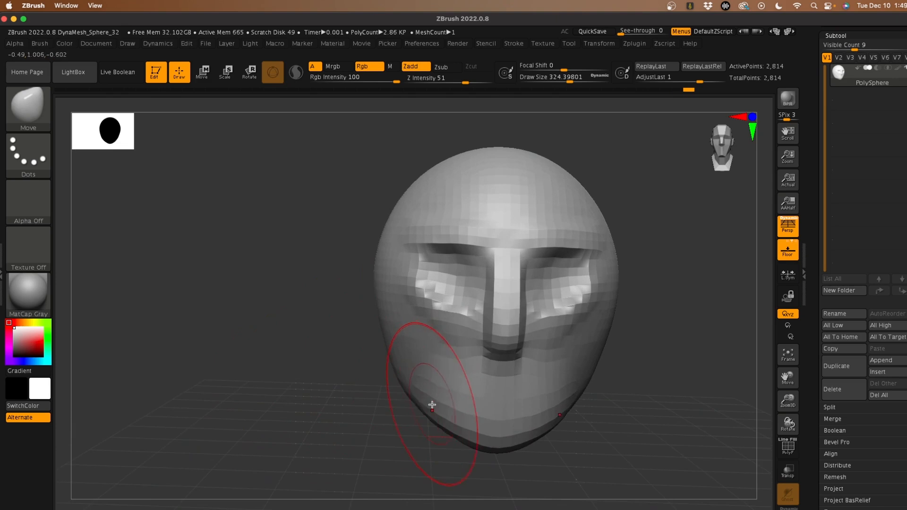
left_click_drag(437, 402, 457, 427)
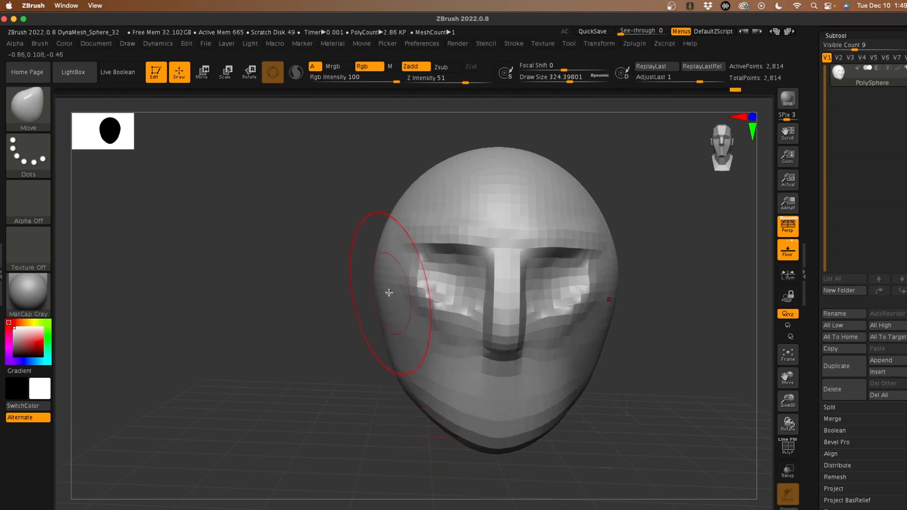
Step: Enlarge the Move brush to a draw size of about 430 and push the sides of the head inward
key("space")
mouse_move(376, 271)
left_mouse_down()
mouse_move(385, 274)
mouse_move(388, 313)
left_mouse_up()
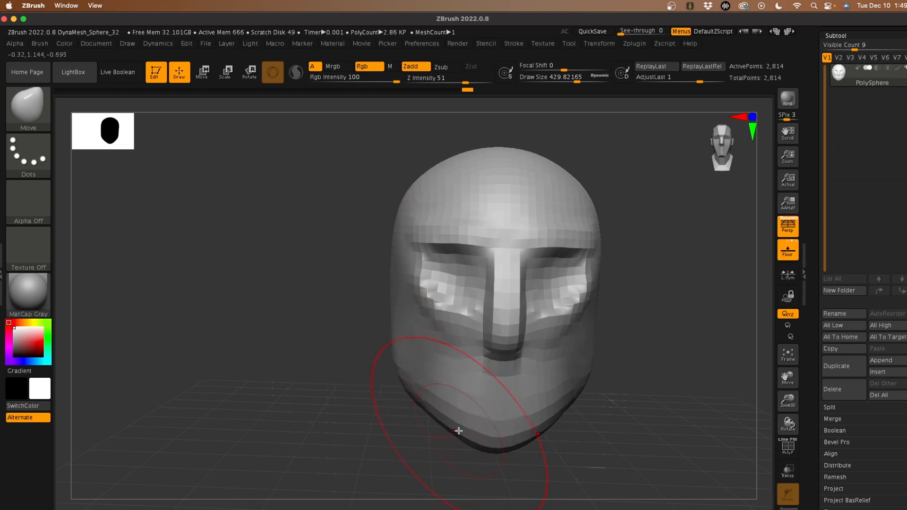
left_click_drag(458, 431, 460, 426)
Step: Reduce the Move brush to a draw size of about 262 and reshape the lower jaw from front and three-quarter views
key("space")
left_click_drag(454, 356, 446, 356)
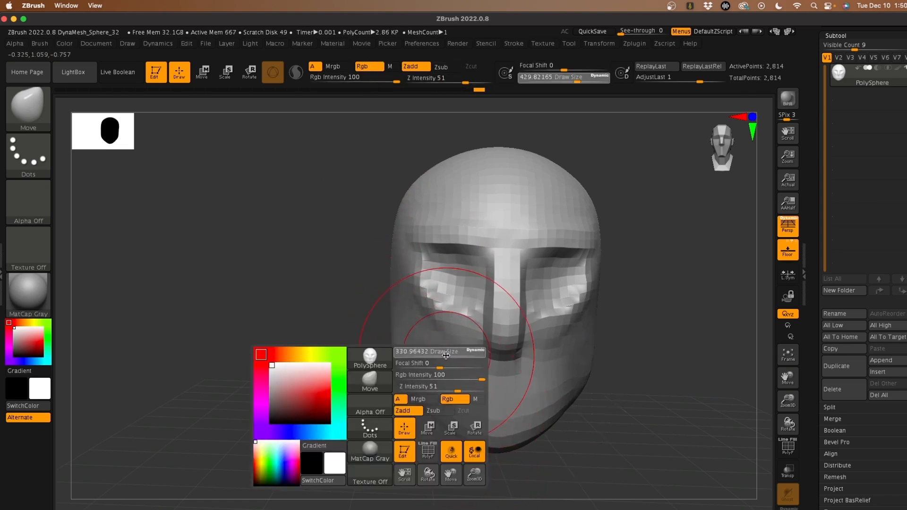
left_click_drag(463, 427, 435, 404)
mouse_move(295, 325)
left_mouse_down()
mouse_move(304, 326)
mouse_move(291, 315)
left_mouse_up()
left_click_drag(355, 415, 435, 351)
key("space")
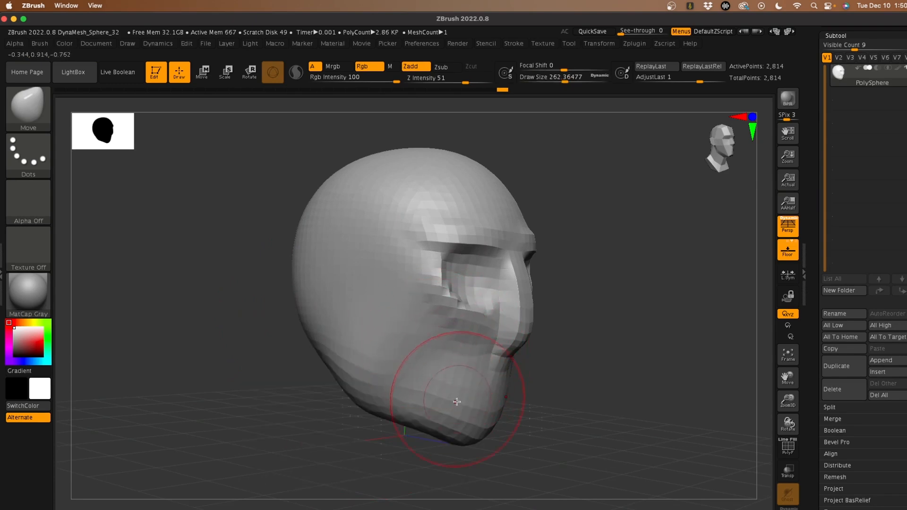
Step: Enlarge the Move brush to a draw size of about 338 and push in the lower back of the skull toward the jaw
mouse_move(501, 430)
left_mouse_down()
mouse_move(531, 440)
mouse_move(514, 447)
mouse_move(444, 432)
left_mouse_up()
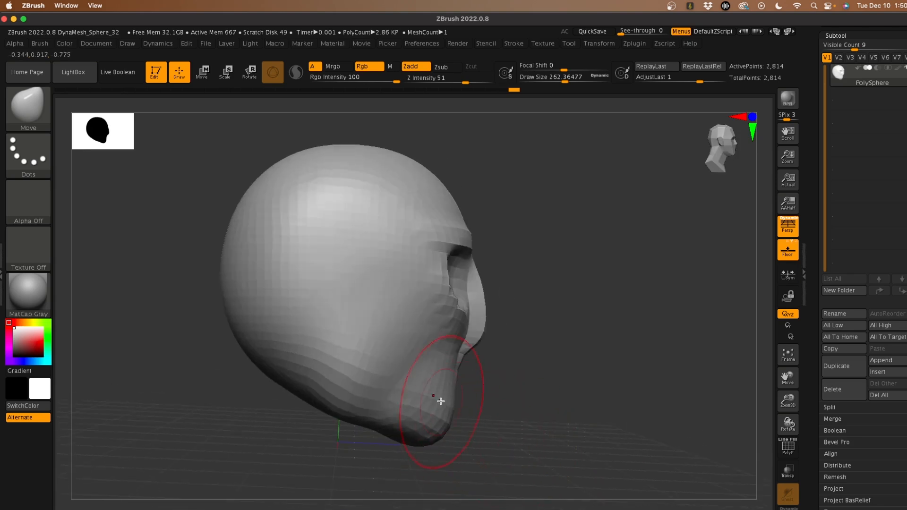
key("space")
left_click_drag(430, 166, 436, 167)
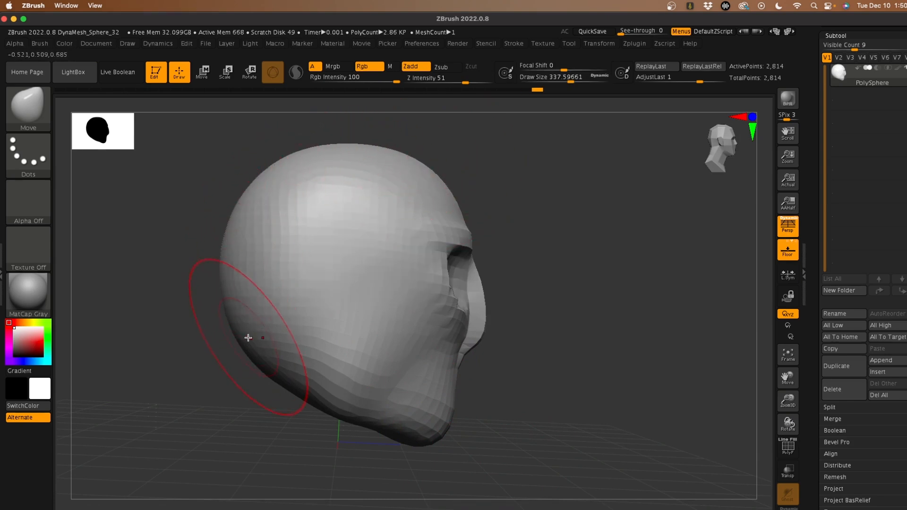
mouse_move(292, 375)
left_mouse_down()
mouse_move(324, 389)
mouse_move(325, 399)
mouse_move(342, 388)
left_mouse_up()
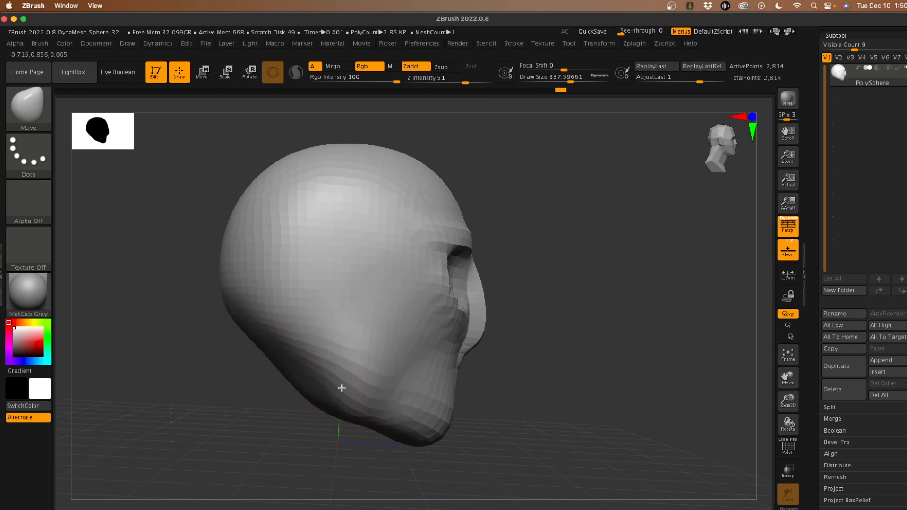
mouse_move(282, 410)
left_mouse_down()
mouse_move(298, 397)
mouse_move(282, 395)
mouse_move(298, 388)
mouse_move(272, 374)
mouse_move(303, 330)
mouse_move(287, 359)
mouse_move(282, 350)
left_mouse_up()
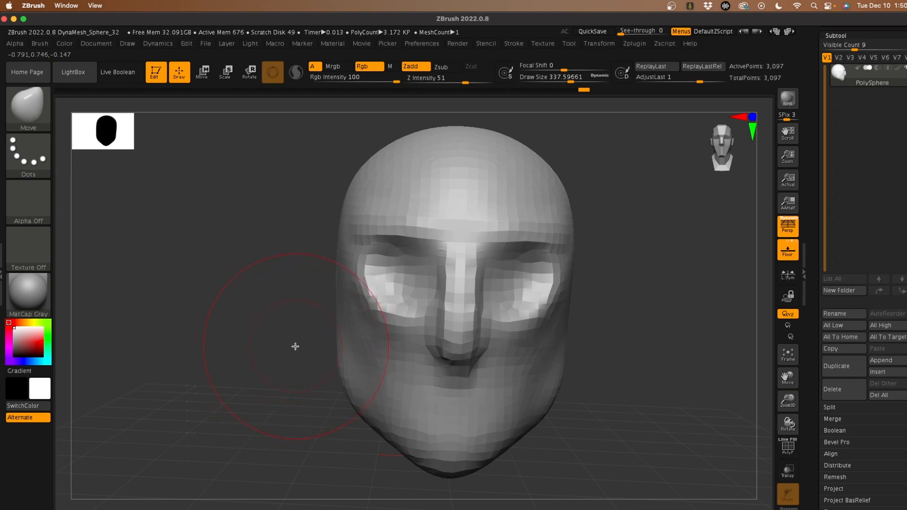
Step: Try remeshing the head with DynaMesh and undo the remesh
key("ctrl+z")
mouse_move(235, 307)
left_mouse_down("ctrl")
mouse_move(229, 300)
mouse_move(232, 316)
left_mouse_up("ctrl")
key("ctrl+z")
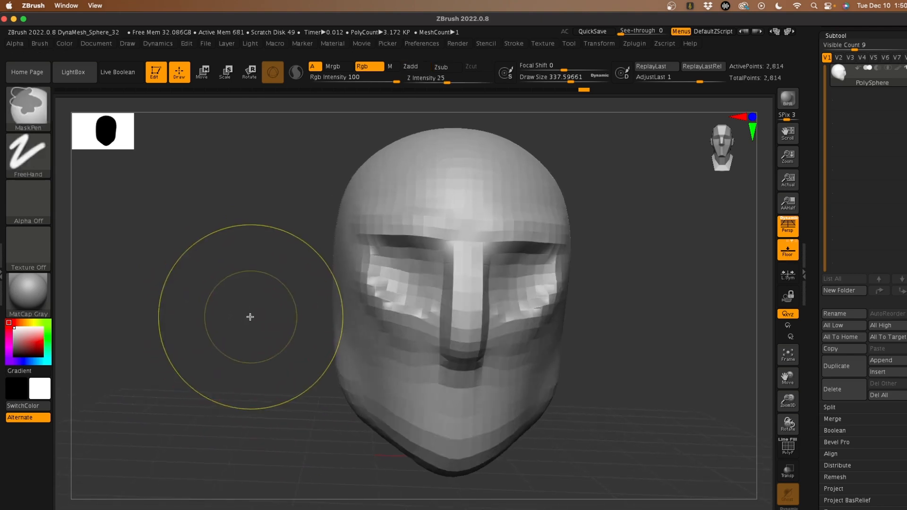
Step: Reduce the Move brush to a draw size of about 167, narrow the nose bridge and widen the lower nose
mouse_move(259, 347)
left_mouse_down()
mouse_move(229, 318)
mouse_move(229, 337)
mouse_move(241, 340)
left_mouse_up()
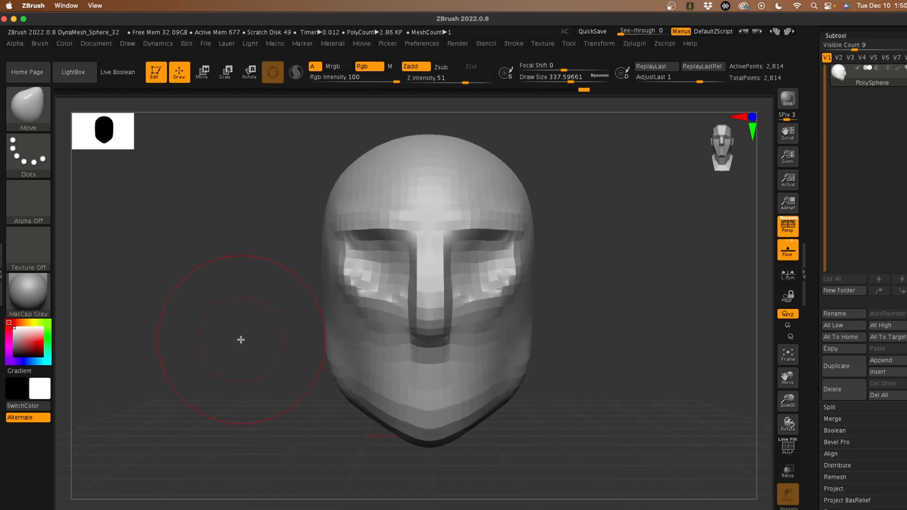
key("space")
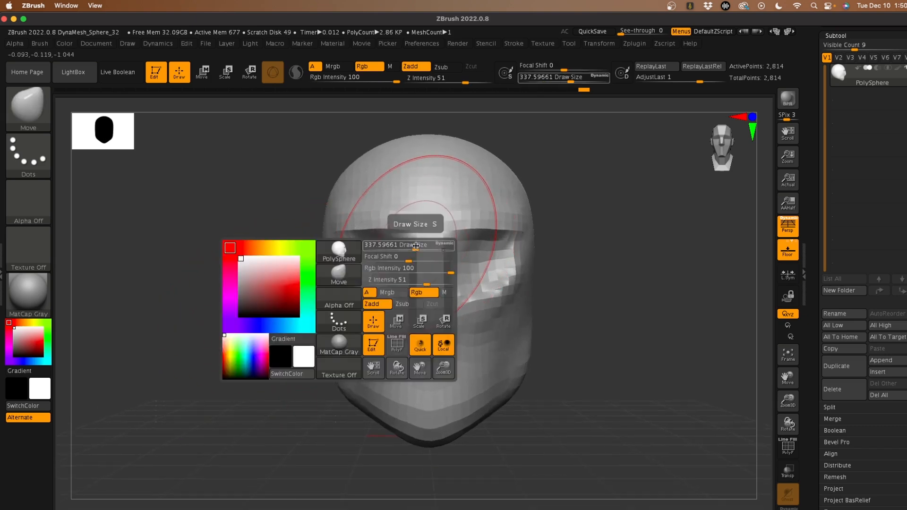
mouse_move(421, 245)
left_mouse_down()
mouse_move(400, 248)
mouse_move(375, 229)
mouse_move(405, 239)
left_mouse_up()
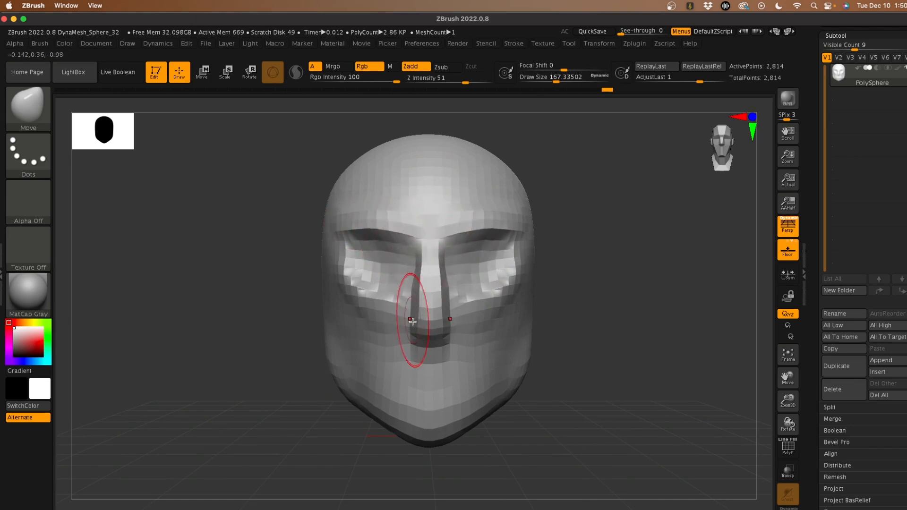
left_click_drag(412, 322, 414, 324)
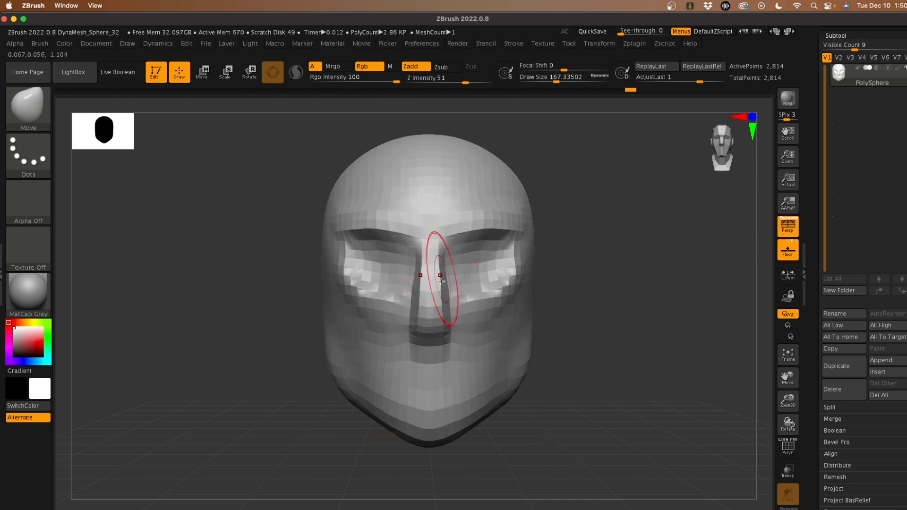
Step: Smooth the rough surface in the lower and outer eye sockets
left_click_drag(264, 276, 237, 274)
key("shift")
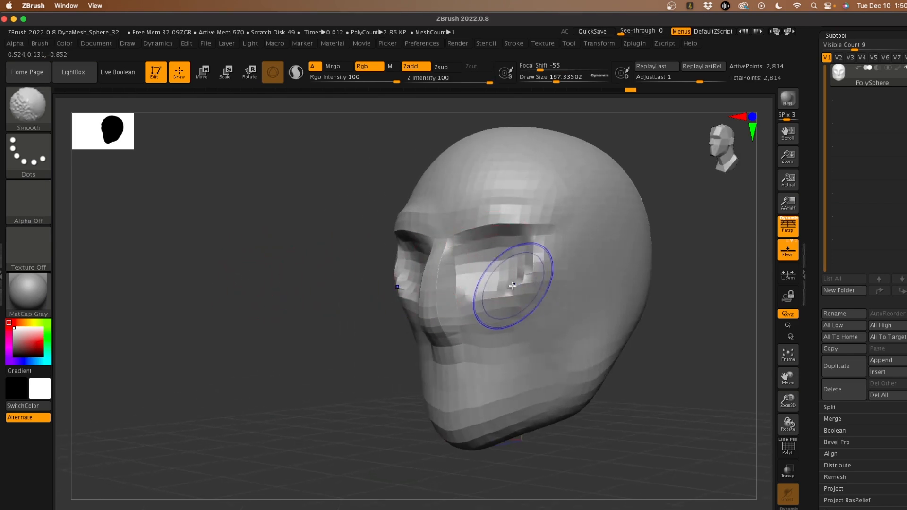
mouse_move(524, 287)
left_mouse_down("shift")
mouse_move(533, 274)
mouse_move(504, 303)
mouse_move(466, 274)
mouse_move(461, 279)
left_mouse_up("shift")
mouse_move(291, 289)
left_mouse_down()
mouse_move(326, 290)
mouse_move(264, 285)
mouse_move(257, 302)
mouse_move(267, 264)
left_mouse_up()
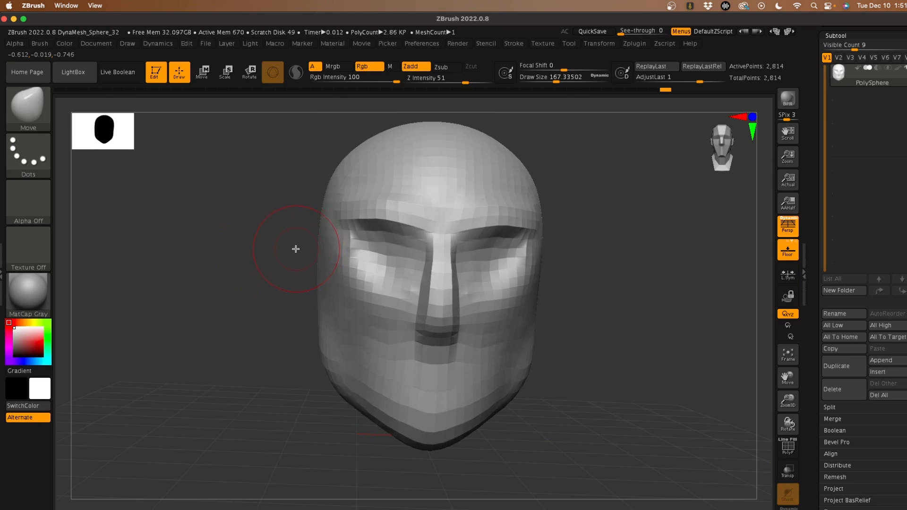
Step: Carve creases beside the nose bridge and between the brows using the DamStandard brush at a draw size of about 90
key("b")
key("d")
key("s")
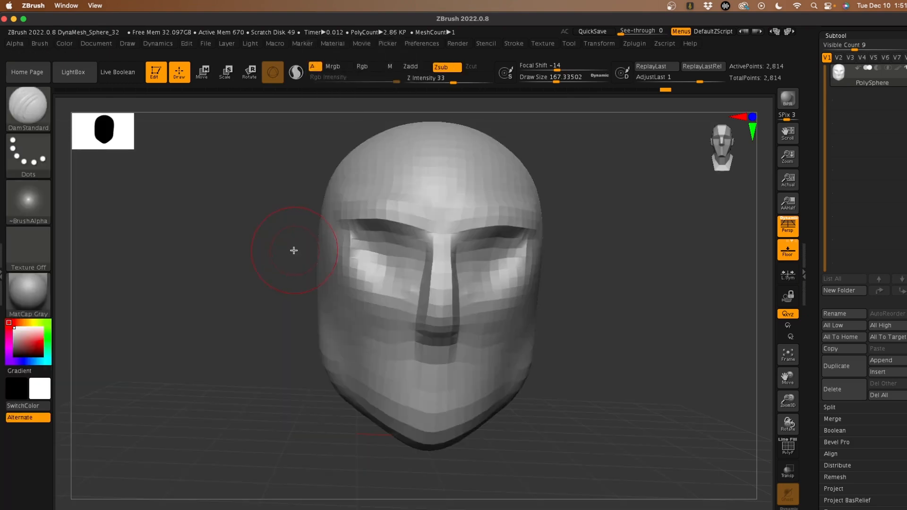
key("space")
mouse_move(405, 239)
left_mouse_down()
mouse_move(390, 237)
mouse_move(422, 250)
mouse_move(420, 269)
left_mouse_up()
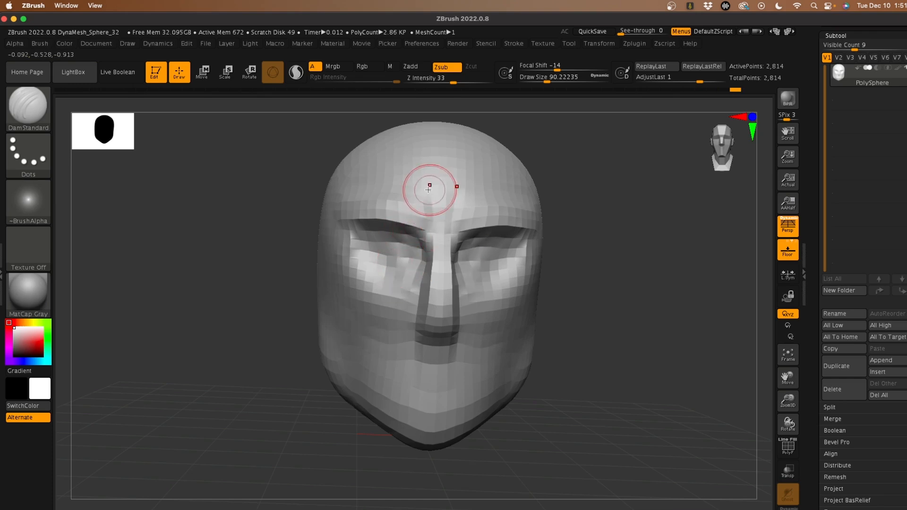
left_click_drag(430, 186, 422, 229)
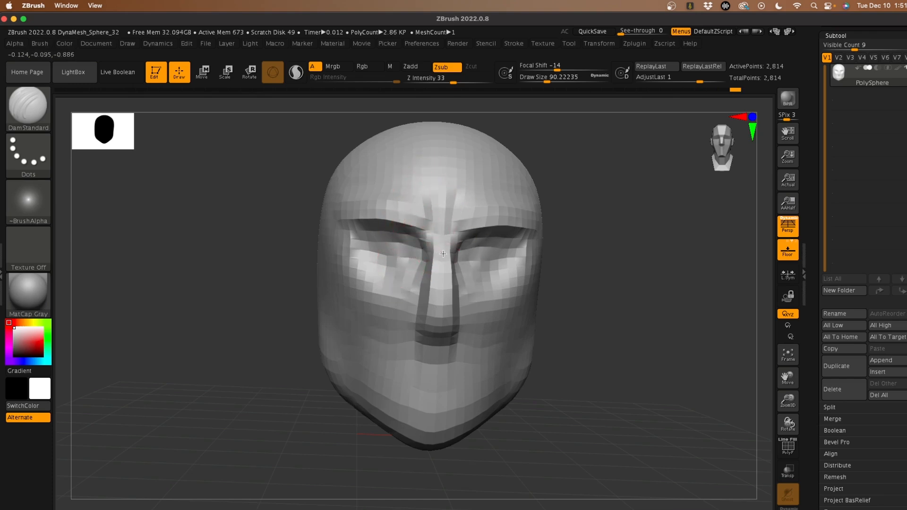
Step: Carve the cheek with DamStandard from below the cheekbone down beside the mouth
mouse_move(307, 240)
left_mouse_down()
mouse_move(239, 243)
mouse_move(232, 221)
left_mouse_up()
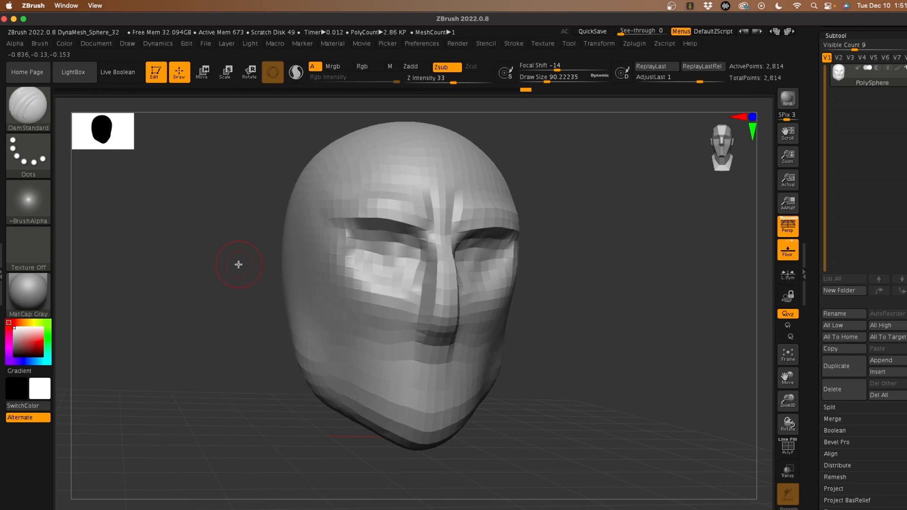
mouse_move(220, 295)
left_mouse_down()
mouse_move(219, 284)
mouse_move(259, 310)
mouse_move(191, 267)
left_mouse_up()
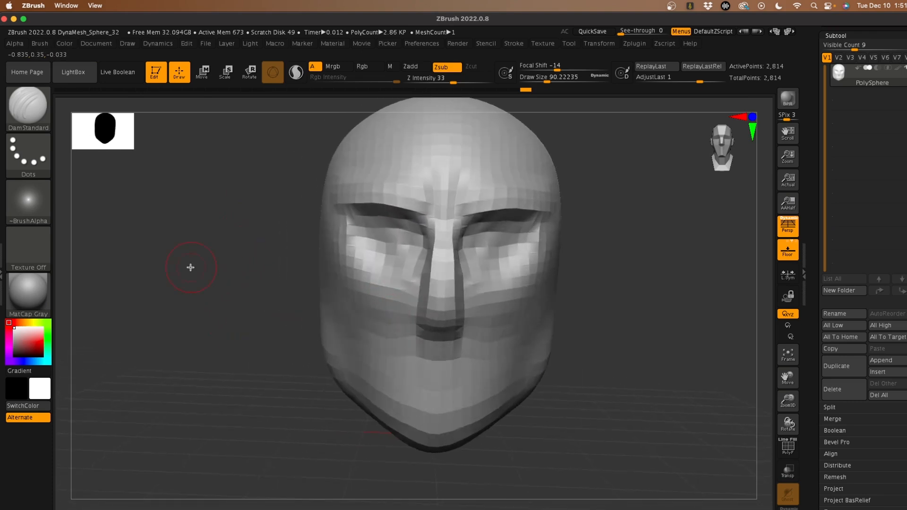
left_click_drag(213, 226, 216, 223)
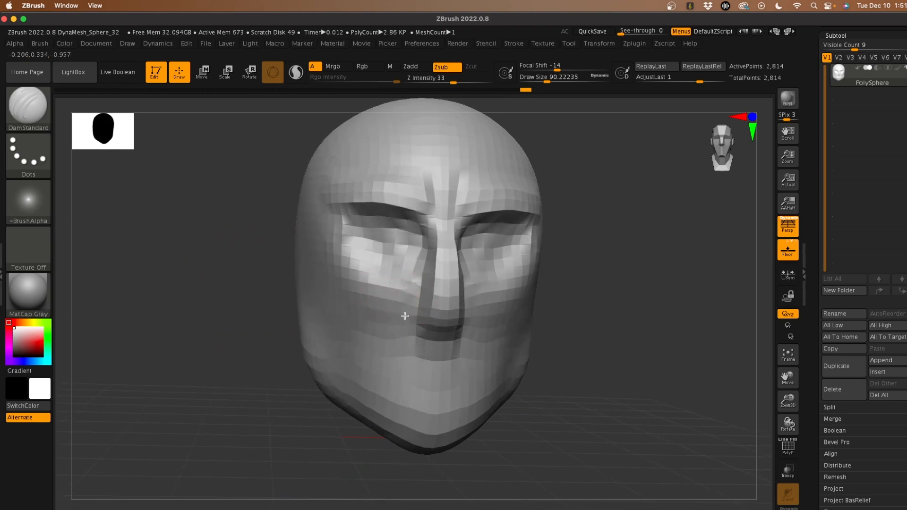
left_click_drag(163, 284, 208, 287)
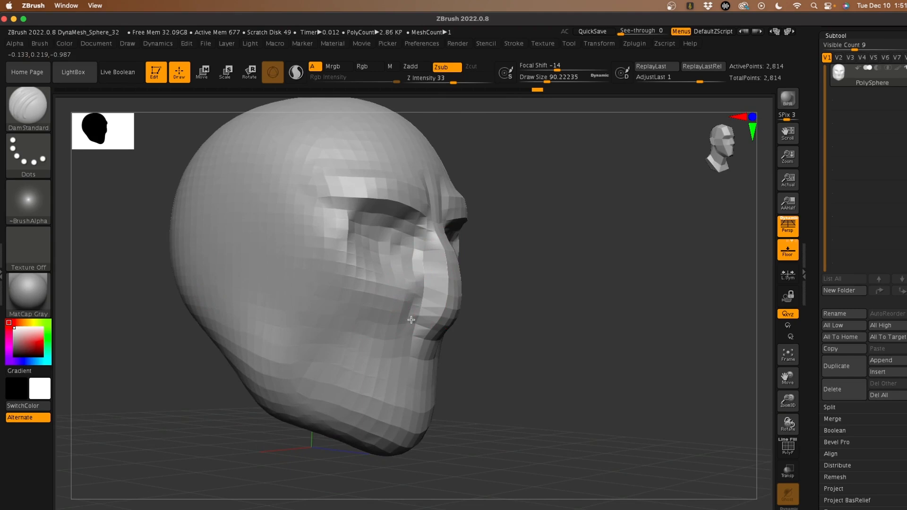
left_click_drag(372, 318, 363, 350)
left_click_drag(364, 355, 355, 386)
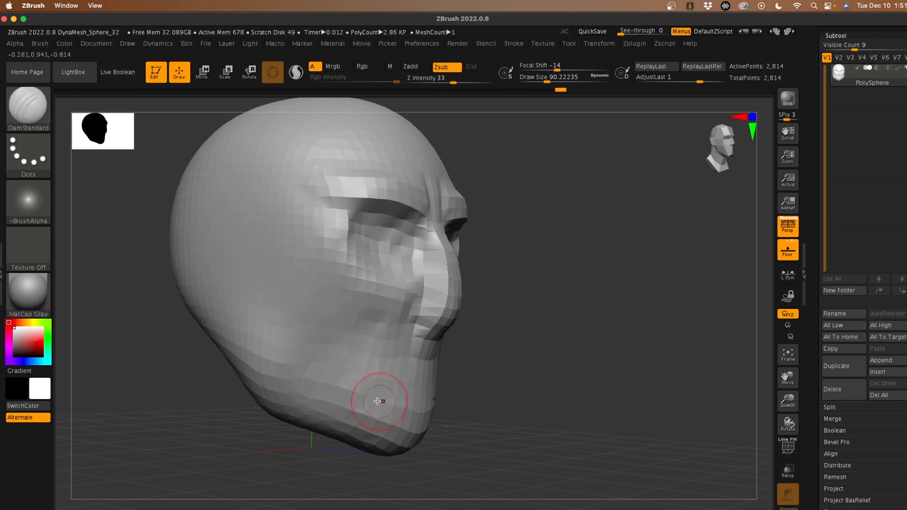
Step: Carve a crease above the chin and a mouth line across the lower face
mouse_move(191, 424)
left_mouse_down()
mouse_move(132, 420)
mouse_move(156, 421)
left_mouse_up()
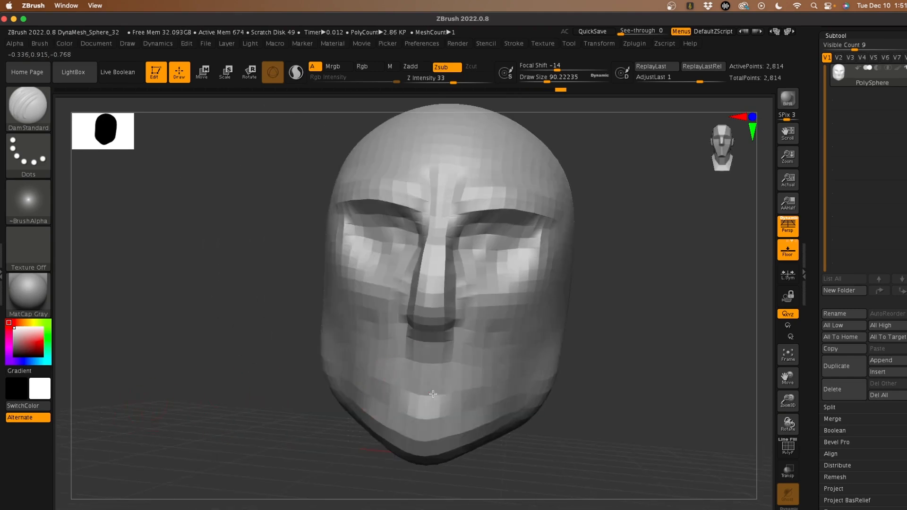
left_click_drag(434, 398, 407, 396)
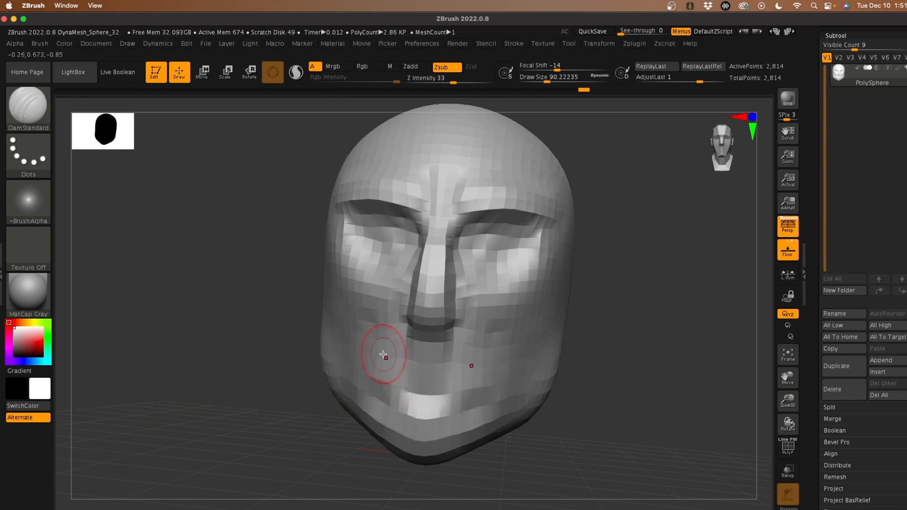
left_click_drag(379, 360, 429, 368)
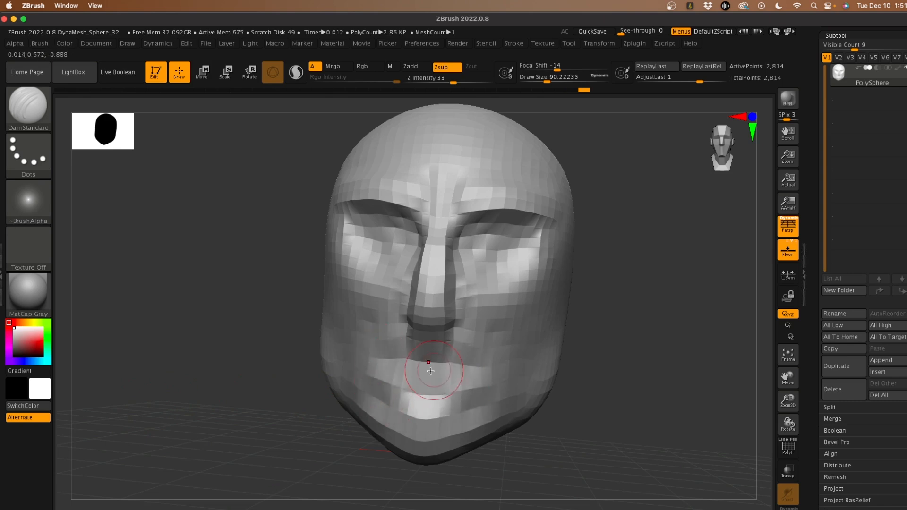
Step: Carve the hollow under the cheekbone and a groove along the rear edge of the jaw
mouse_move(203, 365)
left_mouse_down()
mouse_move(363, 281)
mouse_move(334, 334)
left_mouse_up()
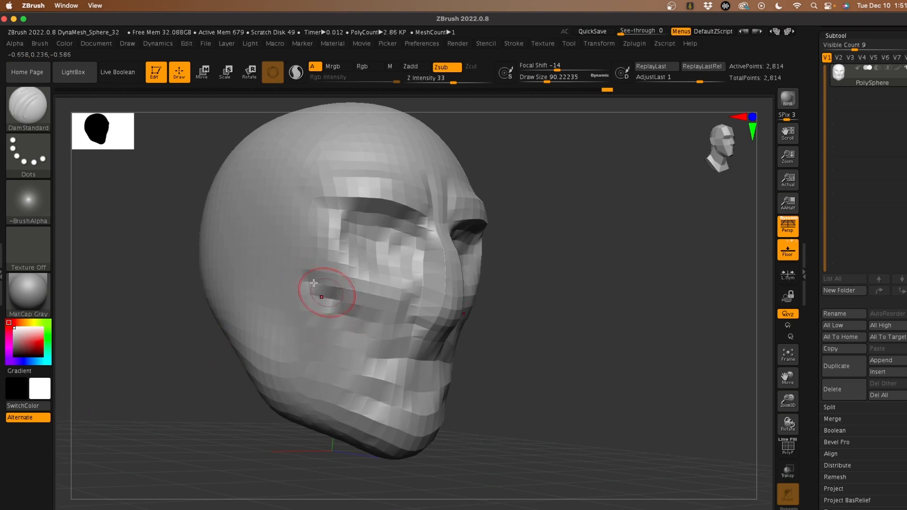
mouse_move(302, 290)
left_mouse_down()
mouse_move(356, 359)
mouse_move(311, 276)
left_mouse_up()
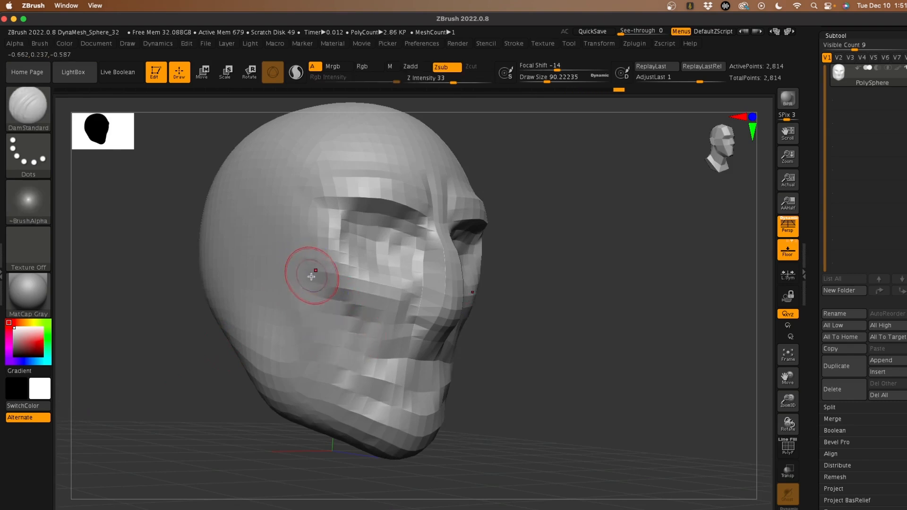
mouse_move(182, 381)
left_mouse_down()
mouse_move(174, 395)
mouse_move(240, 313)
mouse_move(233, 303)
mouse_move(233, 328)
mouse_move(211, 349)
left_mouse_up()
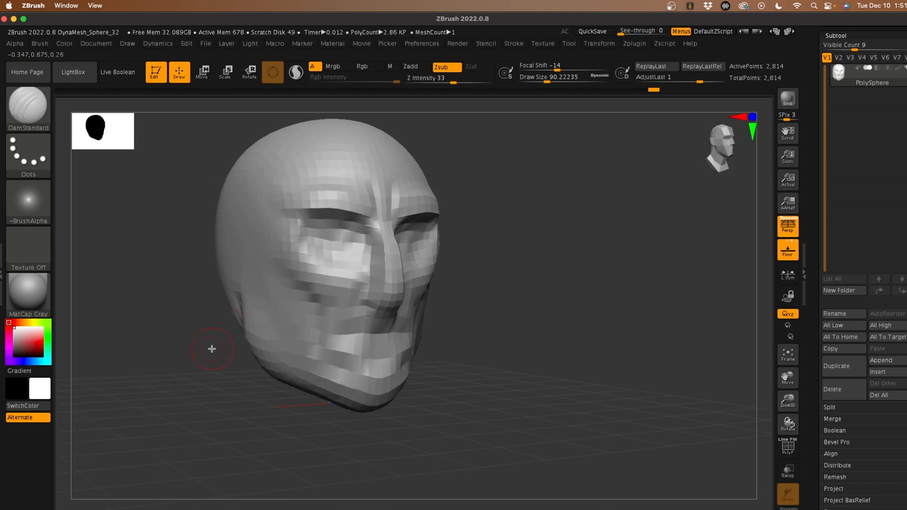
left_click_drag(357, 239, 360, 243)
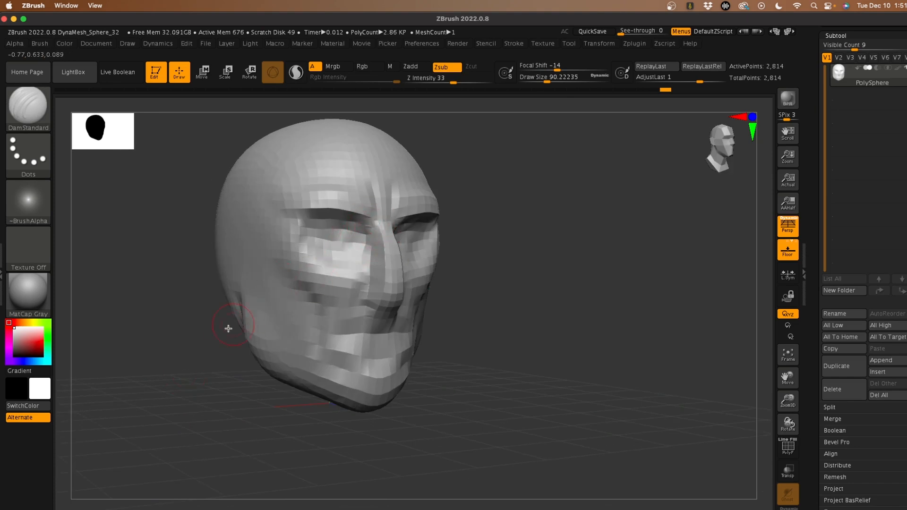
mouse_move(228, 328)
left_mouse_down()
mouse_move(174, 356)
mouse_move(182, 367)
mouse_move(185, 358)
left_mouse_up()
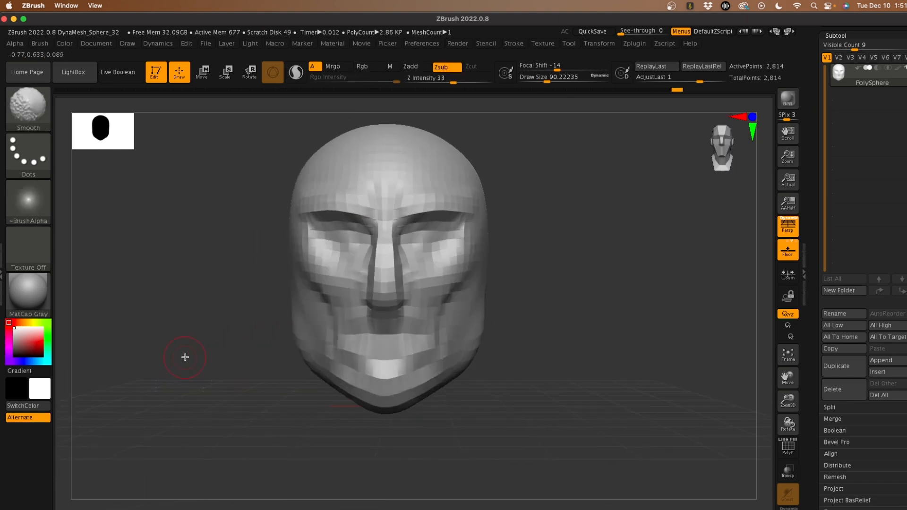
Step: Reshape the lower sides of the jaw around the chin using the Move brush at a draw size of about 234
key("b")
key("m")
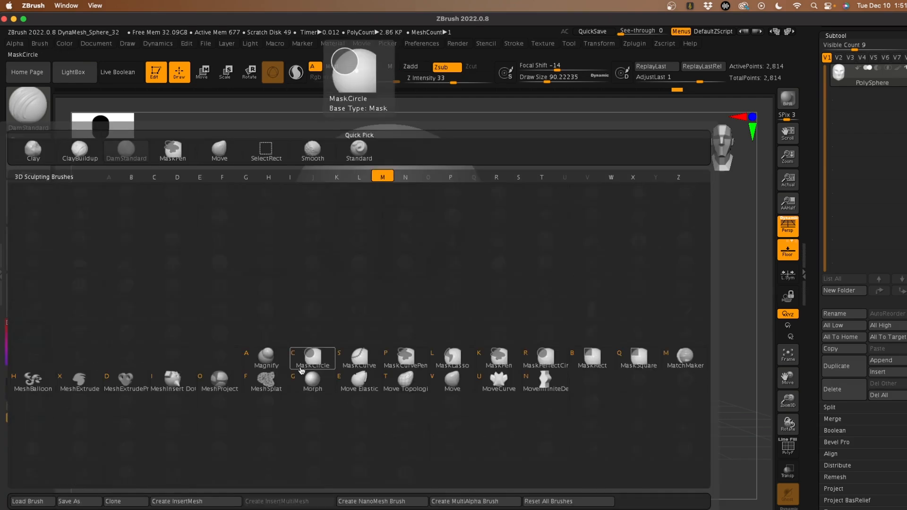
key("v")
key("space")
mouse_move(356, 367)
left_mouse_down()
mouse_move(350, 402)
mouse_move(331, 383)
left_mouse_up()
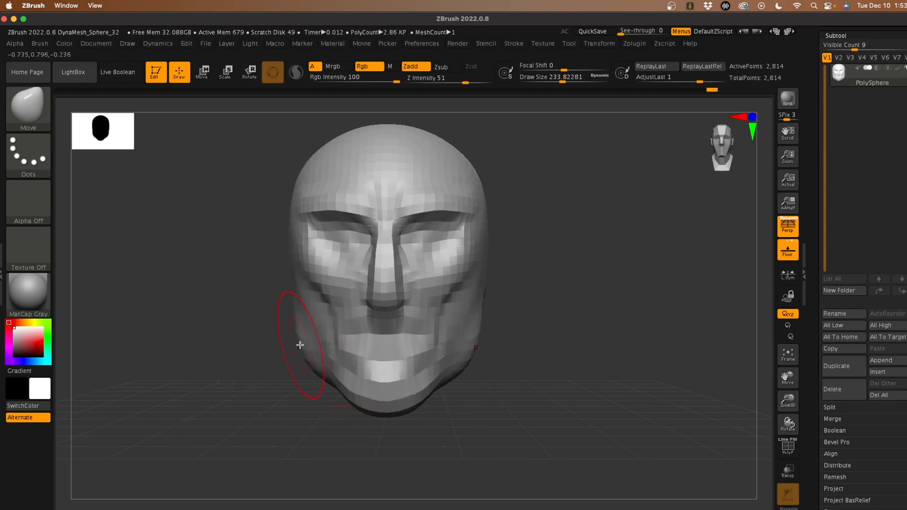
left_click_drag(286, 360, 220, 377)
left_click_drag(211, 303, 215, 302)
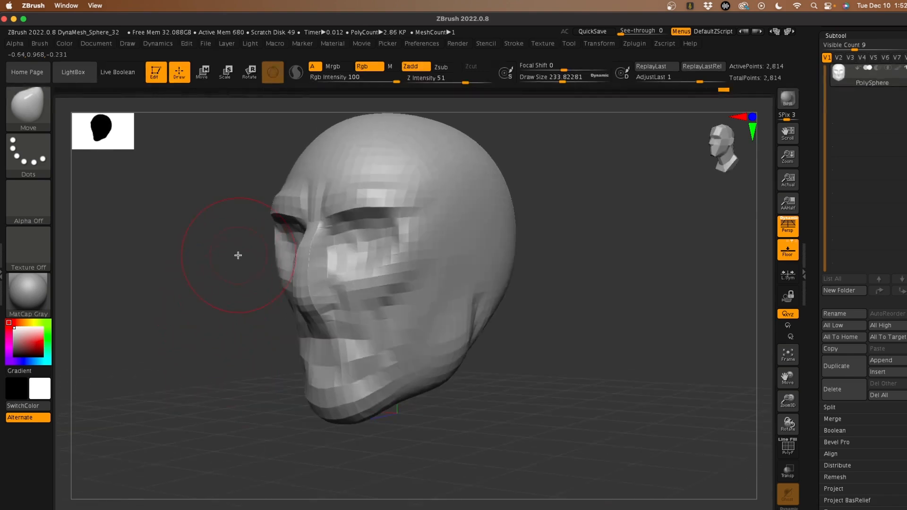
Step: Reduce the Move brush to a draw size of about 128 and reshape the outer eye sockets and the nose
key("space")
left_click_drag(273, 232, 286, 244)
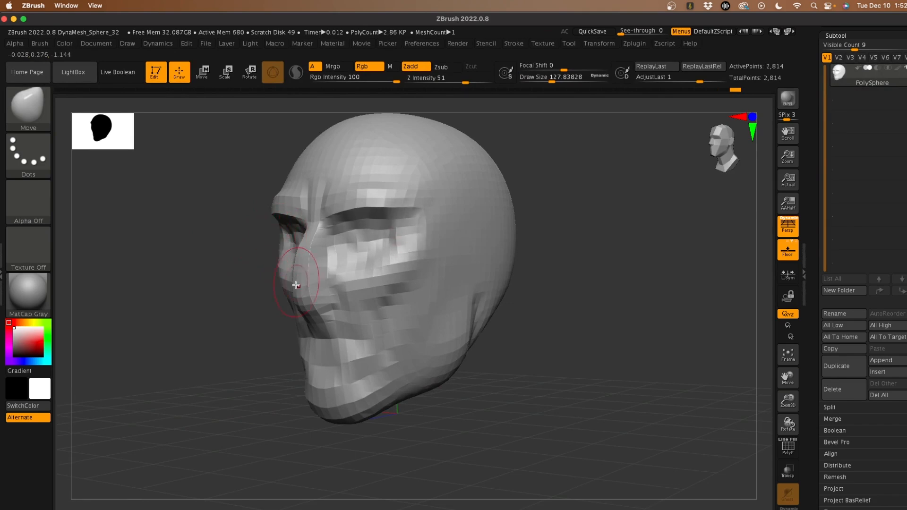
left_click_drag(298, 305, 195, 311)
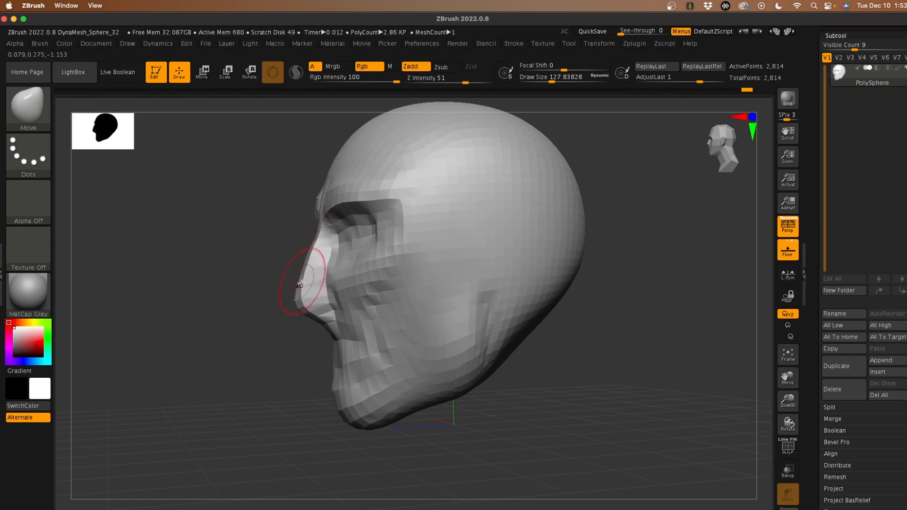
Step: Enlarge the Move brush to a draw size of about 202 and reshape the mouth and chin profile from the side
key("space")
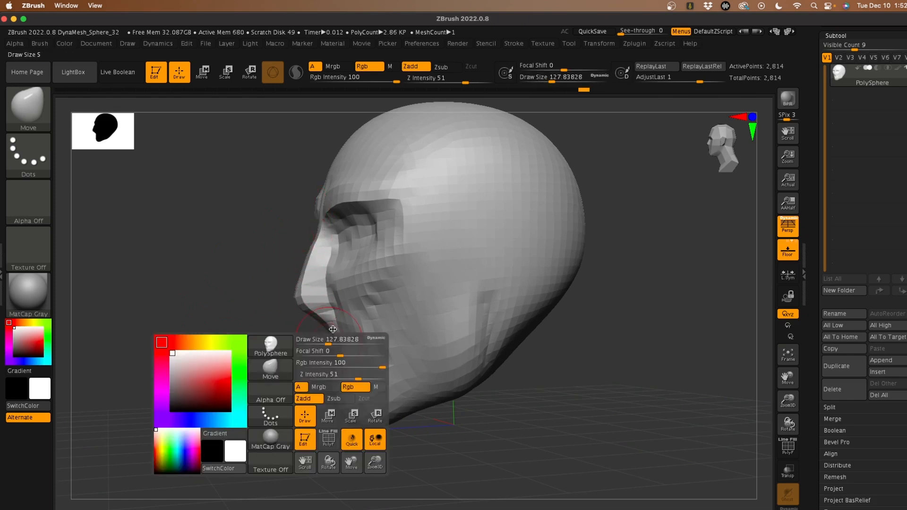
mouse_move(329, 343)
left_mouse_down()
mouse_move(320, 342)
mouse_move(336, 341)
left_mouse_up()
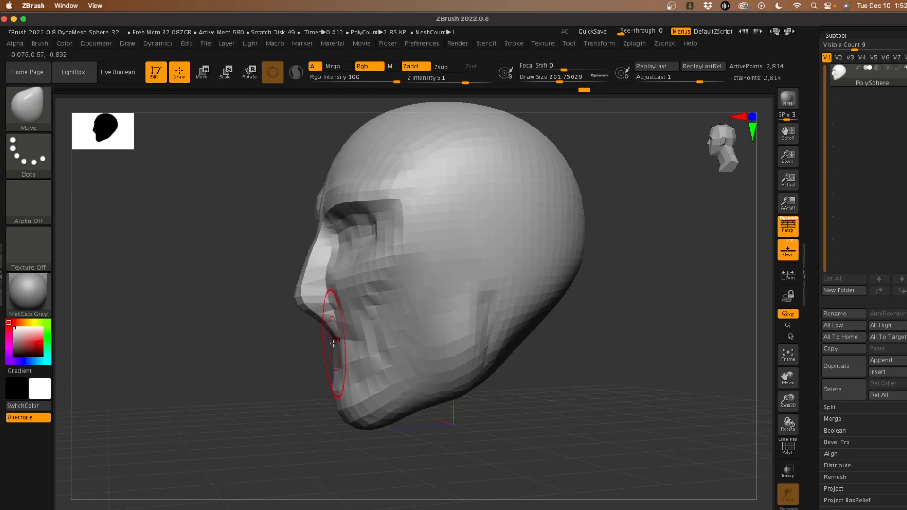
left_click_drag(333, 377, 337, 427)
left_click_drag(283, 351, 277, 347)
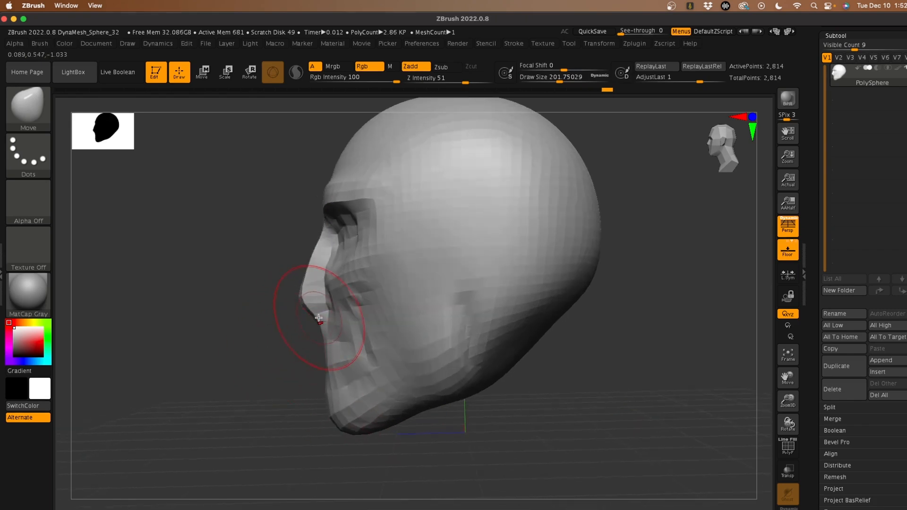
Step: Reduce the Move brush to a draw size of about 128 and reshape the nose tip and outer eye socket from the side
key("space")
mouse_move(293, 298)
left_mouse_down()
mouse_move(284, 299)
mouse_move(320, 313)
left_mouse_up()
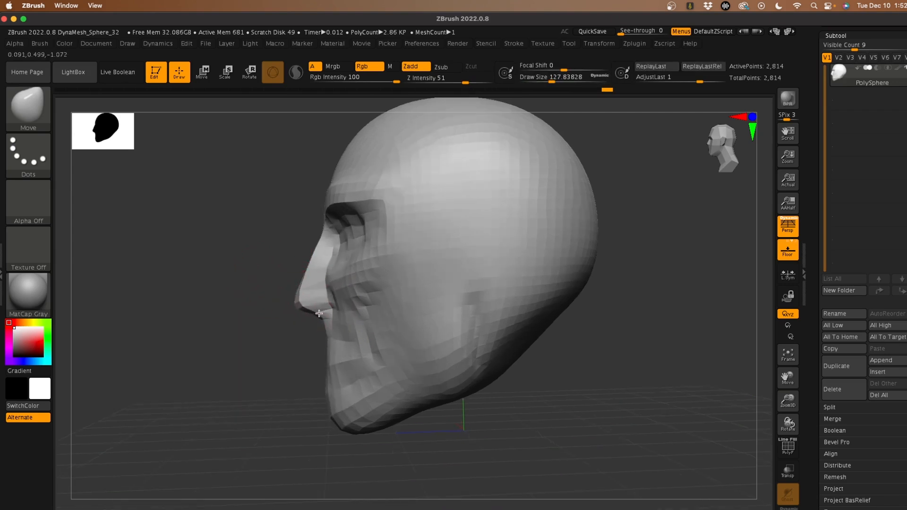
left_click_drag(259, 233, 314, 241)
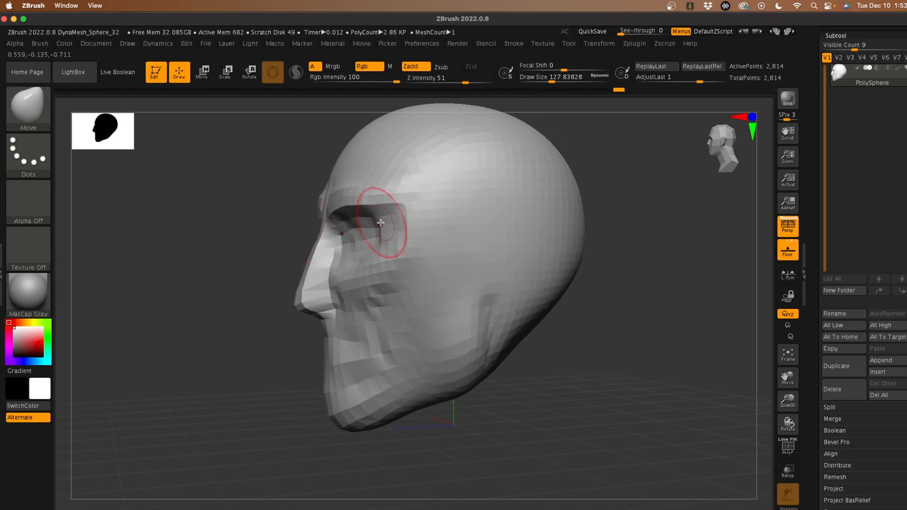
left_click_drag(380, 225, 386, 225)
Step: Enlarge the Move brush to a draw size of about 212 and adjust the cheek area from the side
left_click_drag(231, 239, 174, 239)
key("space")
left_click_drag(395, 308, 403, 309)
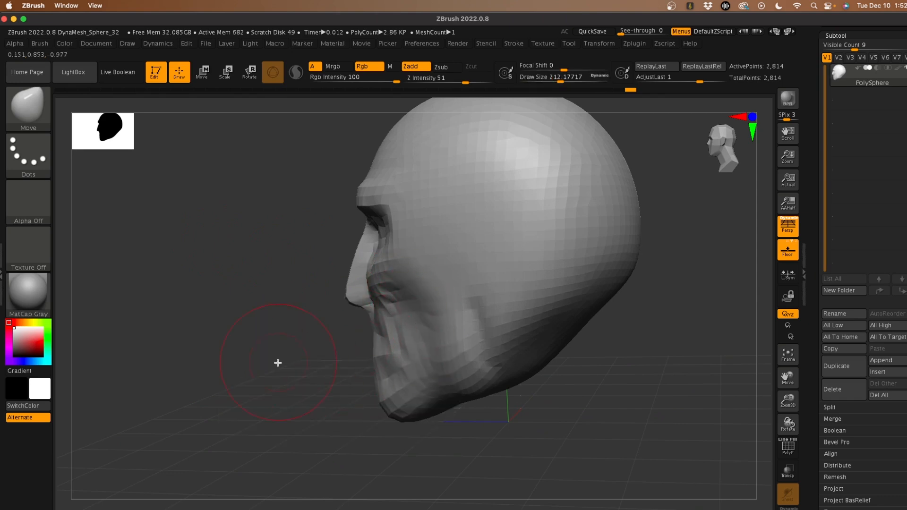
mouse_move(278, 363)
left_mouse_down()
mouse_move(174, 387)
mouse_move(163, 375)
mouse_move(154, 387)
mouse_move(148, 367)
mouse_move(205, 350)
mouse_move(212, 322)
left_mouse_up()
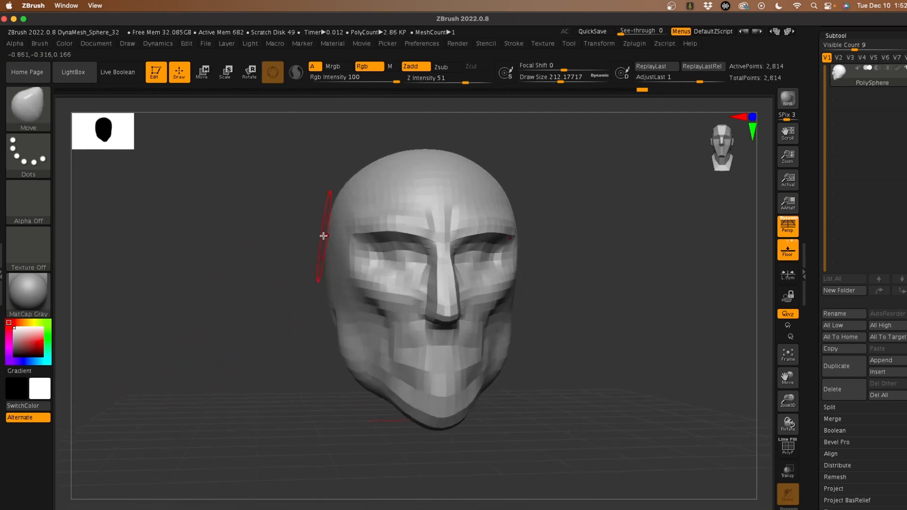
Step: Enlarge the Move brush to a draw size of about 311 and reshape the temples, sides of the head and jaw corners from the front
key("space")
left_click_drag(331, 225, 339, 222)
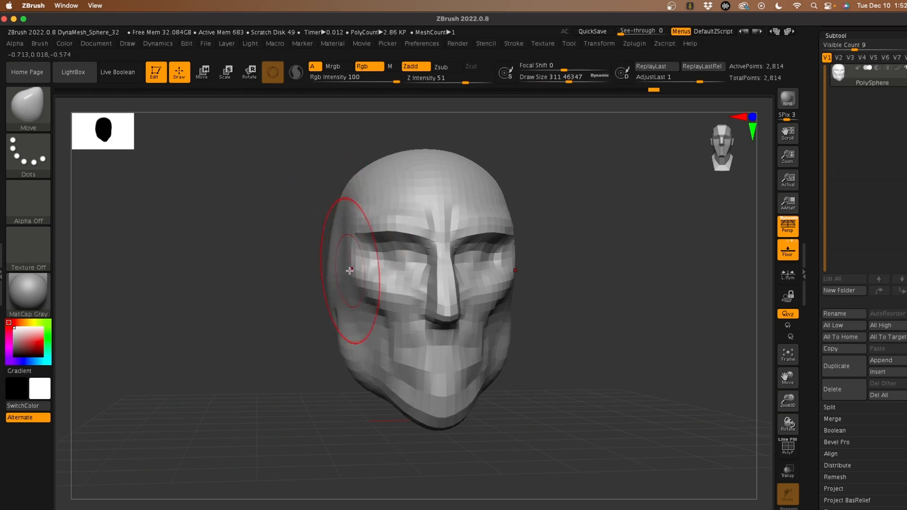
left_click_drag(349, 271, 357, 270)
mouse_move(279, 265)
left_mouse_down()
mouse_move(265, 263)
mouse_move(285, 267)
left_mouse_up()
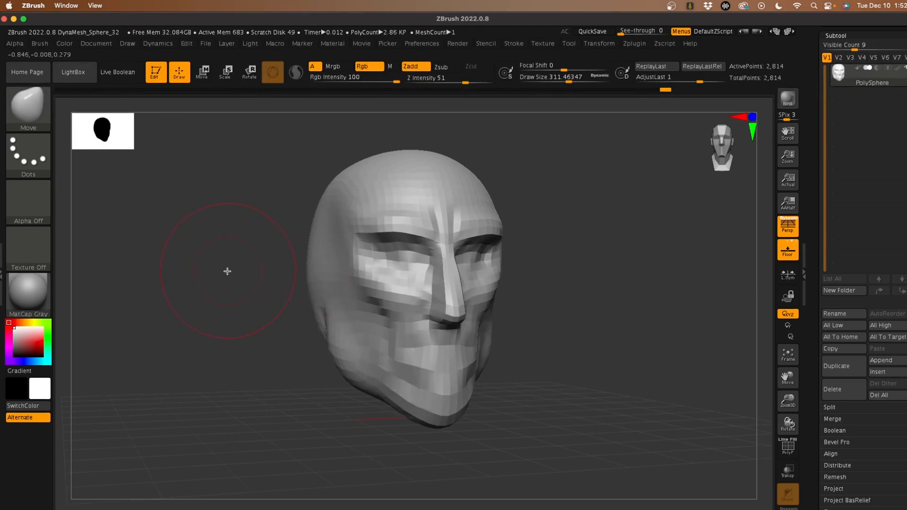
mouse_move(228, 271)
left_mouse_down()
mouse_move(234, 272)
mouse_move(211, 298)
mouse_move(203, 371)
mouse_move(172, 364)
mouse_move(201, 361)
left_mouse_up()
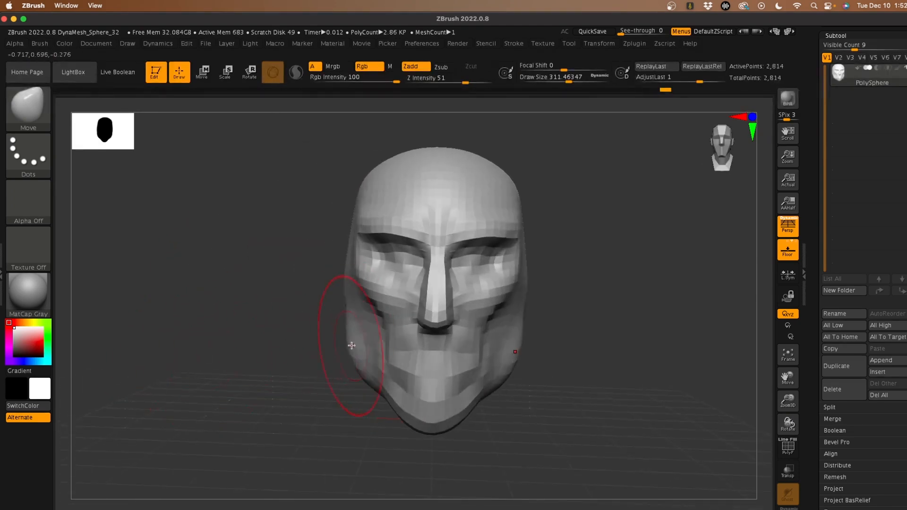
left_click_drag(351, 346, 360, 345)
left_click_drag(367, 302, 362, 305)
mouse_move(240, 361)
left_mouse_down()
mouse_move(255, 361)
mouse_move(224, 380)
left_mouse_up()
Step: Build up the cheekbone back toward the ear using the ClayBuildup brush at a draw size of about 116
key("b")
key("c")
key("b")
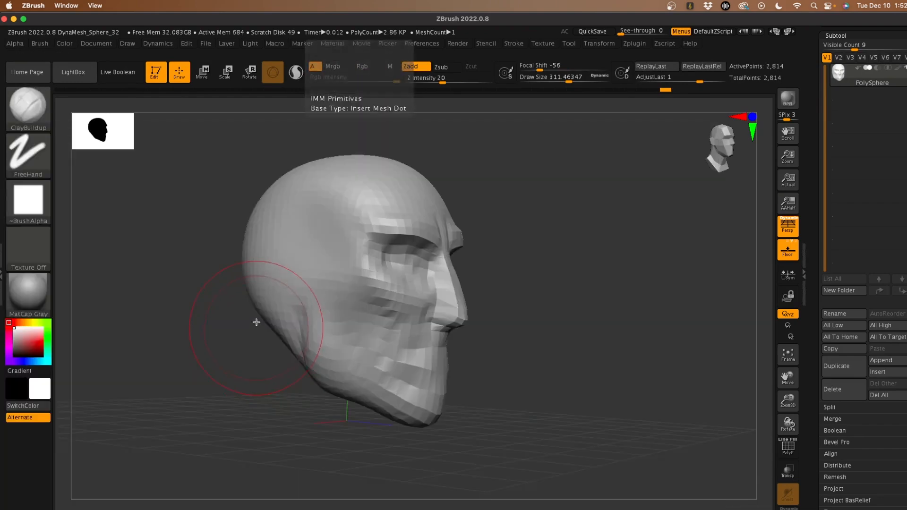
key("space")
left_click_drag(314, 287, 298, 286)
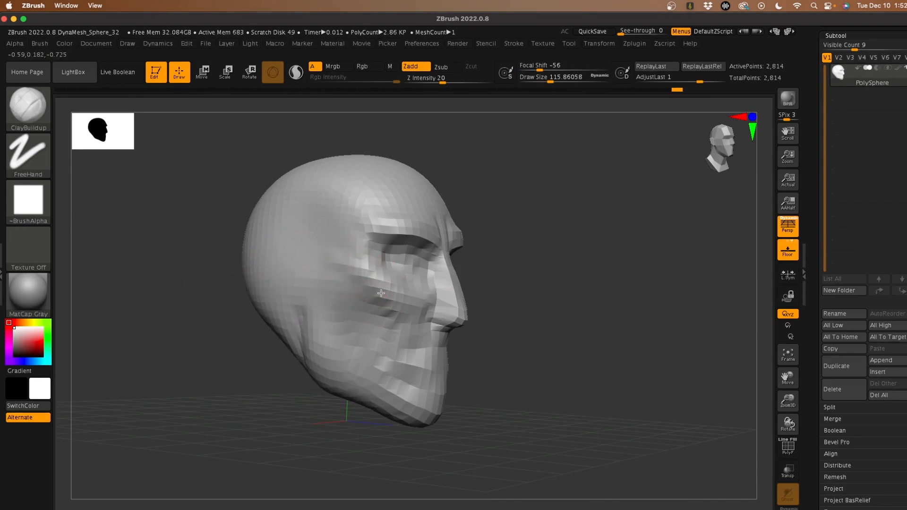
left_click_drag(380, 290, 358, 285)
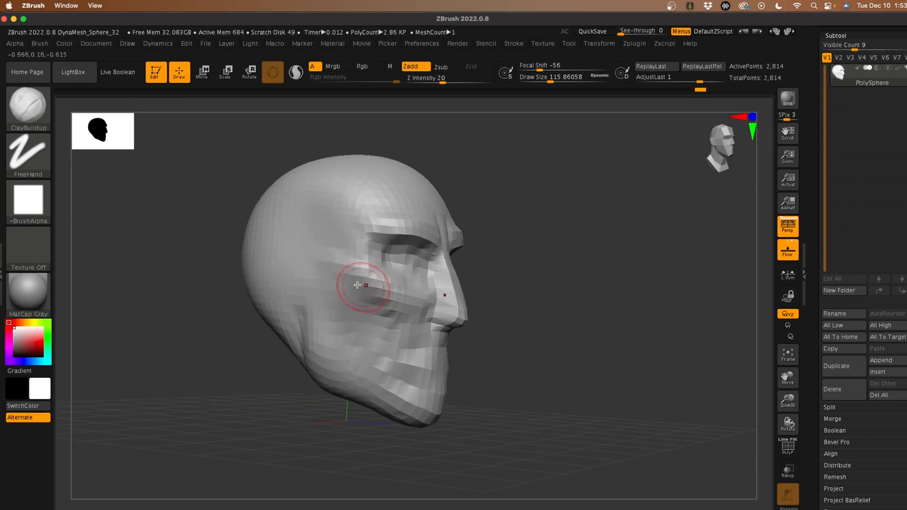
right_click_drag(260, 271, 216, 325)
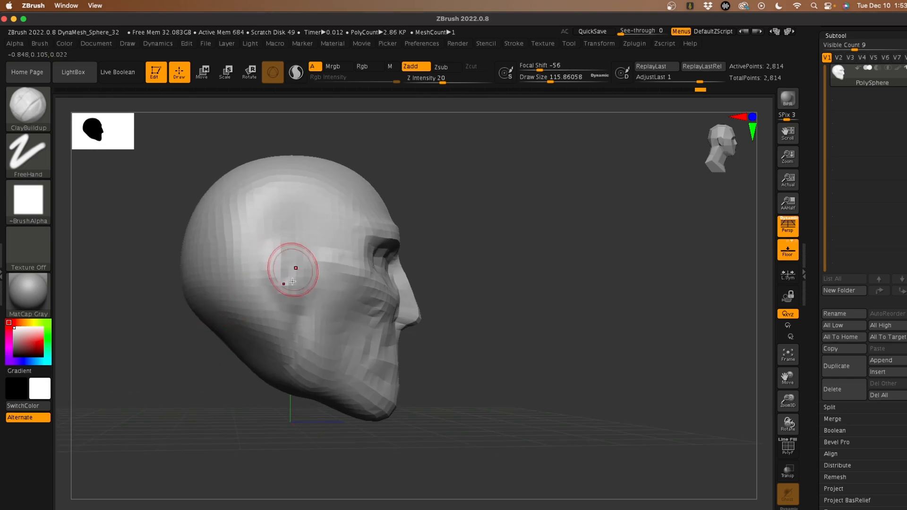
right_click_drag(294, 263, 166, 387)
right_click_drag(215, 313, 200, 350)
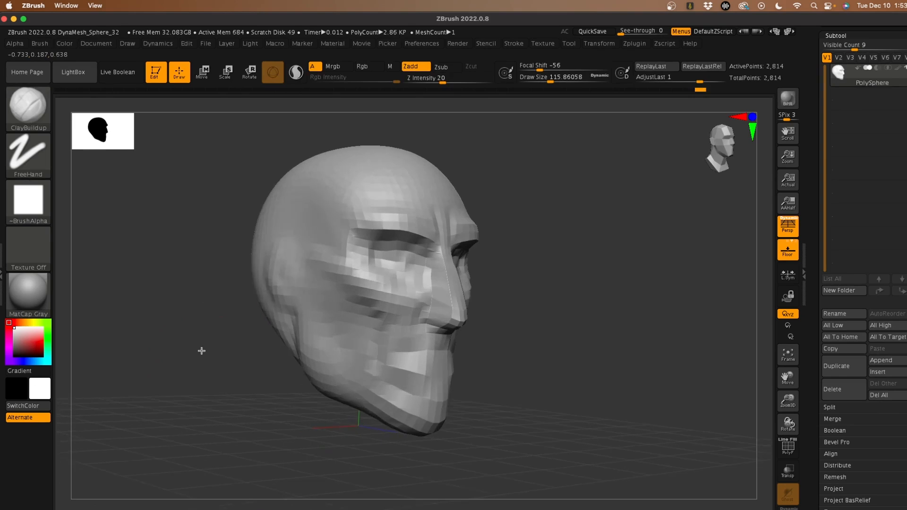
key("shift")
right_click_drag(284, 288, 186, 360)
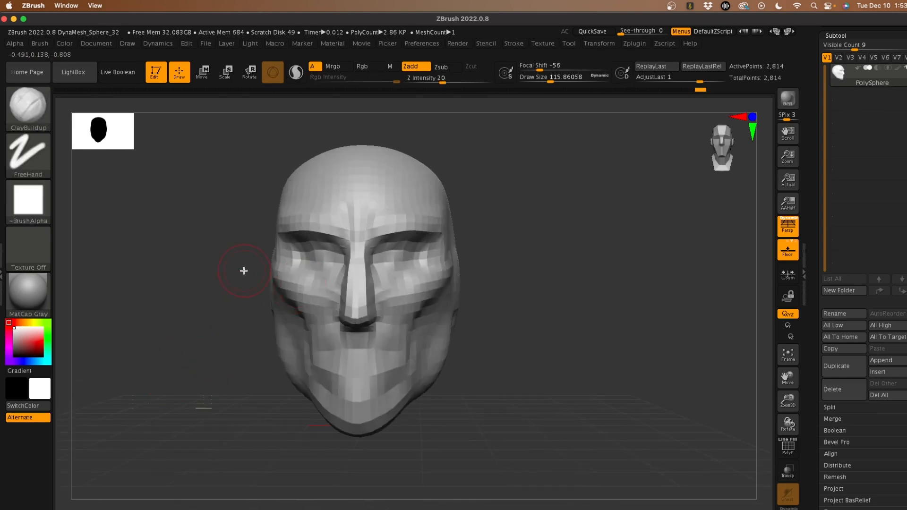
right_click_drag(203, 329, 218, 379, "alt")
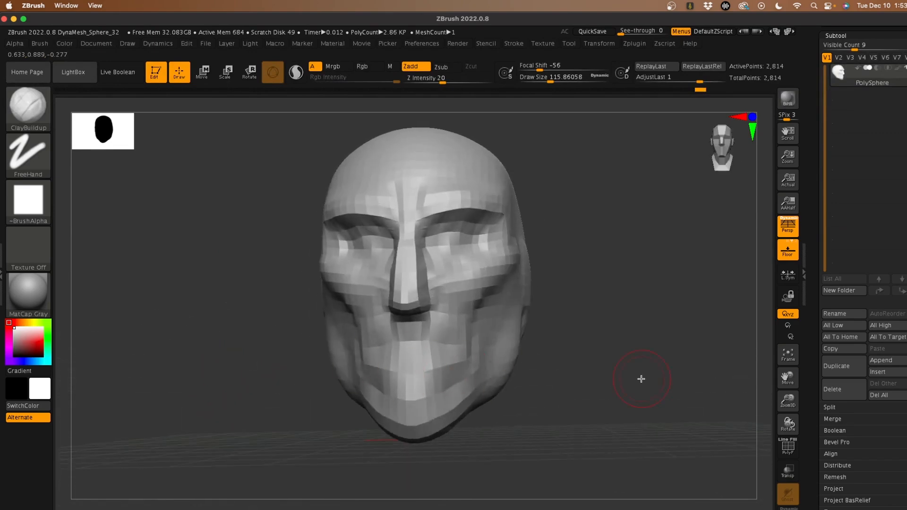
Step: Set the DynaMesh resolution to 64 and remesh the head
scroll(811, 421, "down", 10)
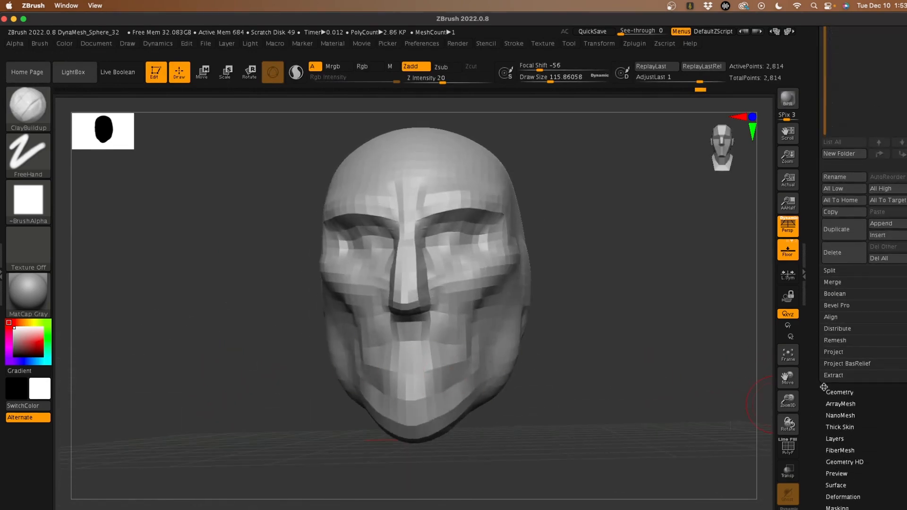
left_click(825, 390)
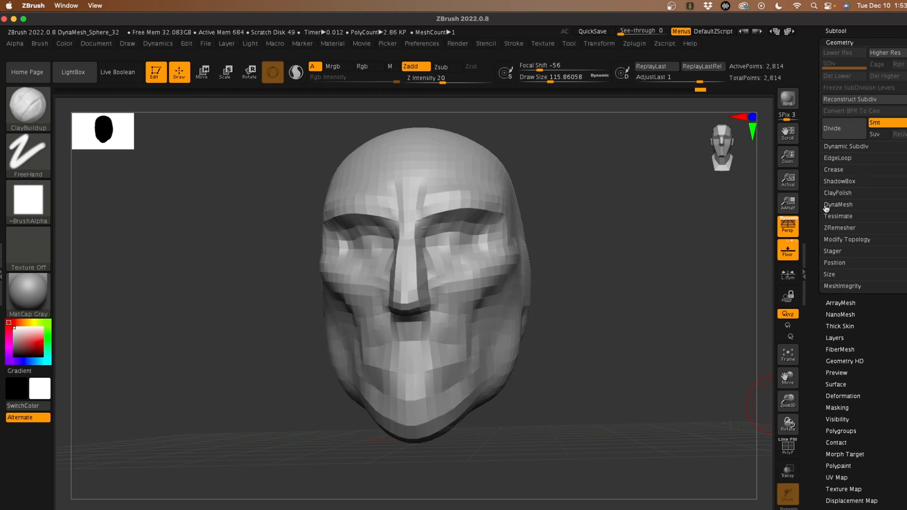
left_click(826, 206)
left_click(826, 240)
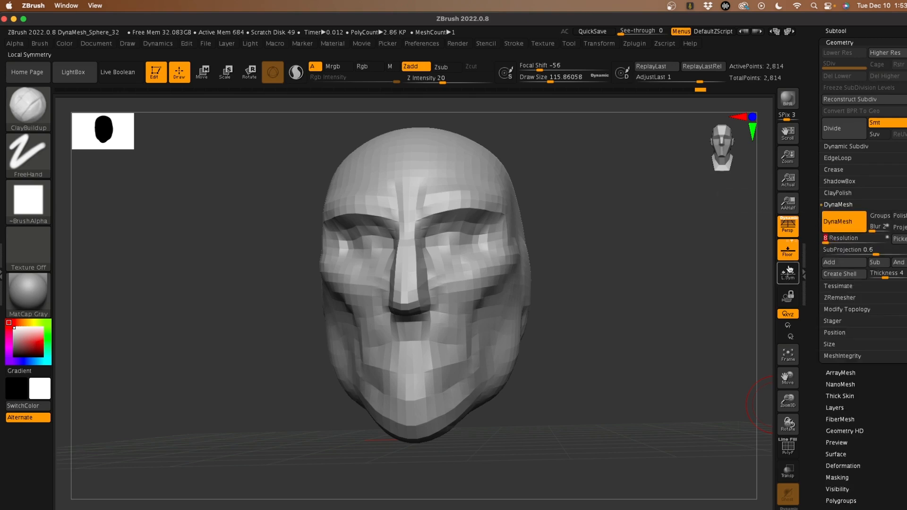
type("6")
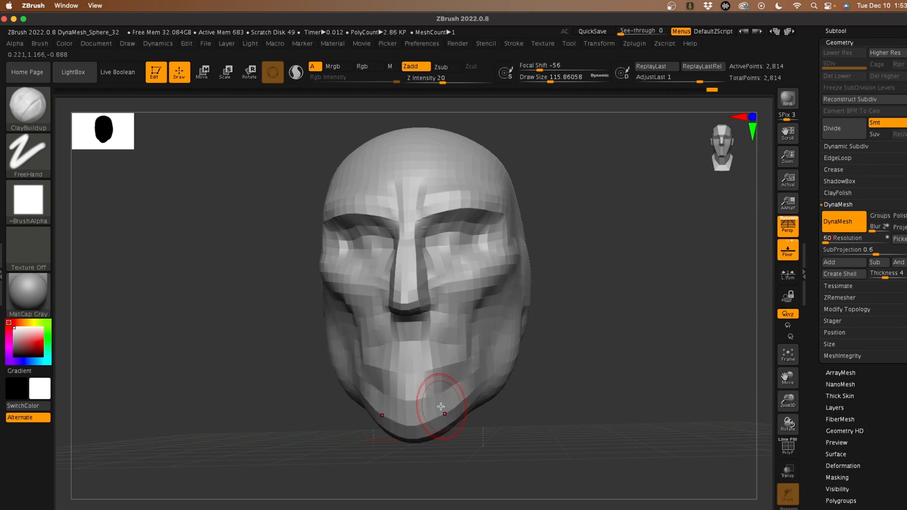
type("4")
left_click_drag(255, 247, 280, 258)
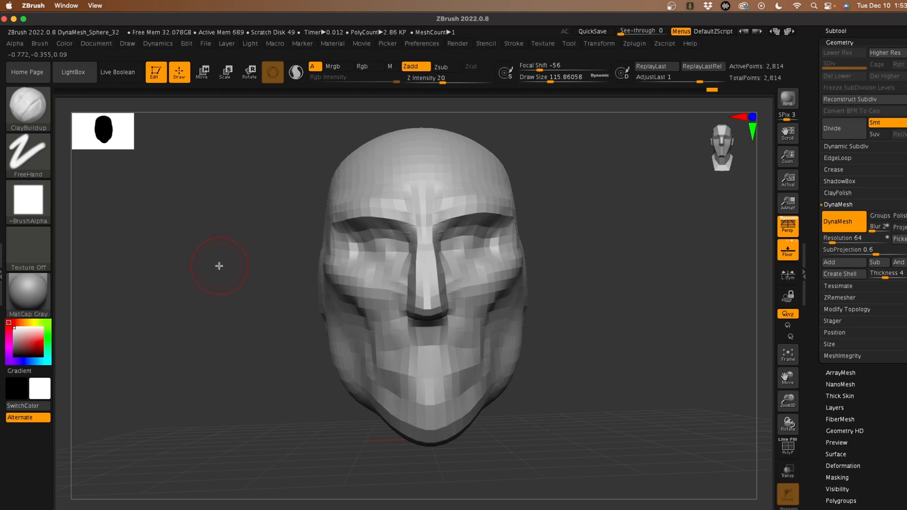
left_click_drag(219, 266, 232, 304, "ctrl")
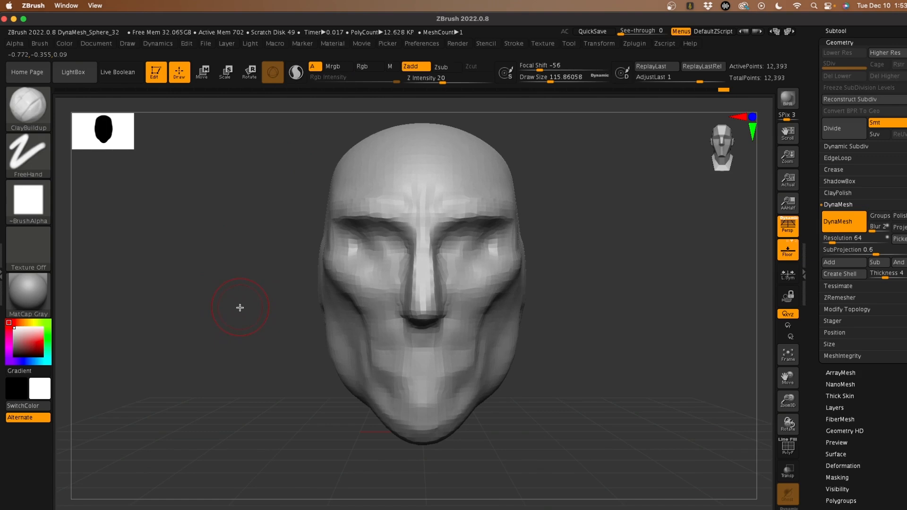
Step: Reduce ClayBuildup to a draw size of about 68, then build up and smooth the eye forms inside the sockets
mouse_move(240, 308)
left_mouse_down("alt")
mouse_move(237, 328)
mouse_move(232, 310)
left_mouse_up("alt")
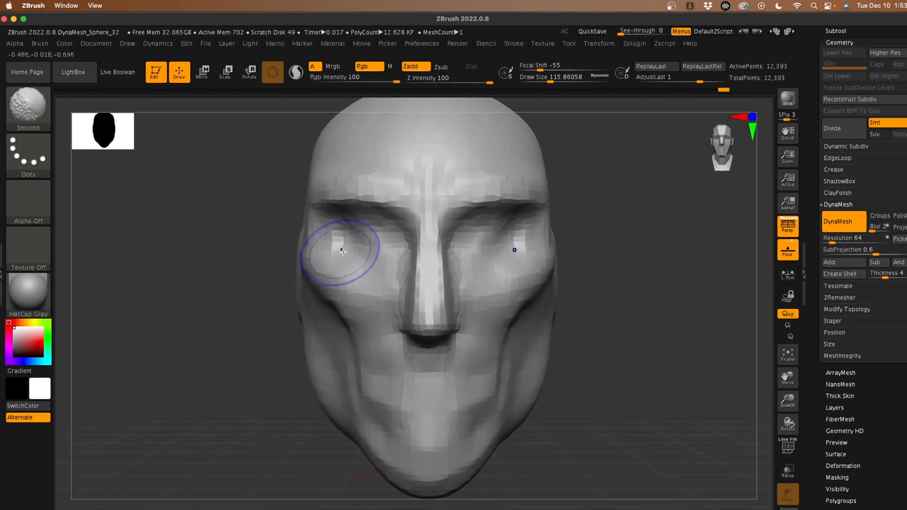
key("space")
left_click_drag(353, 245, 346, 245)
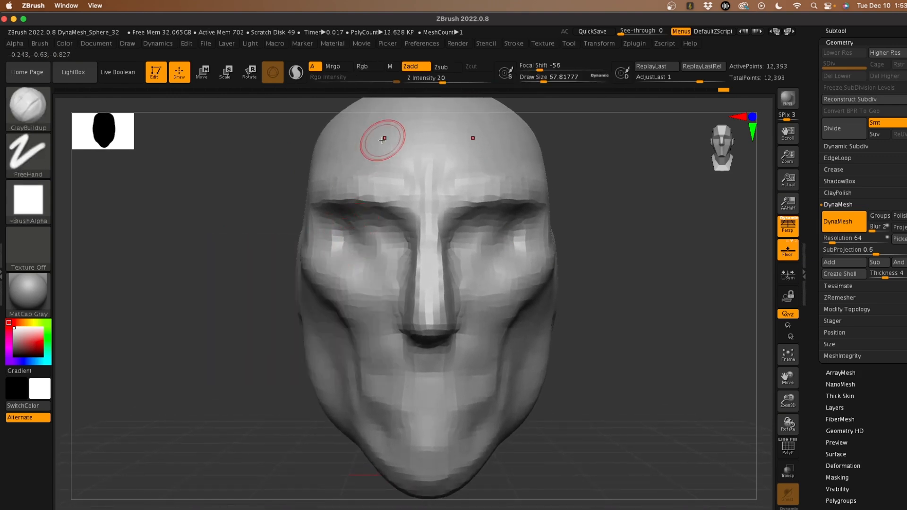
key("shift")
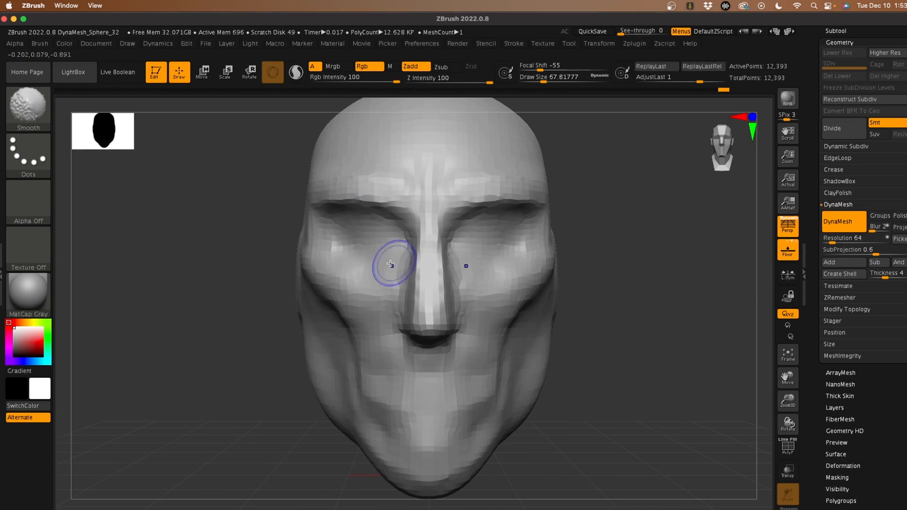
left_click_drag(225, 248, 235, 230)
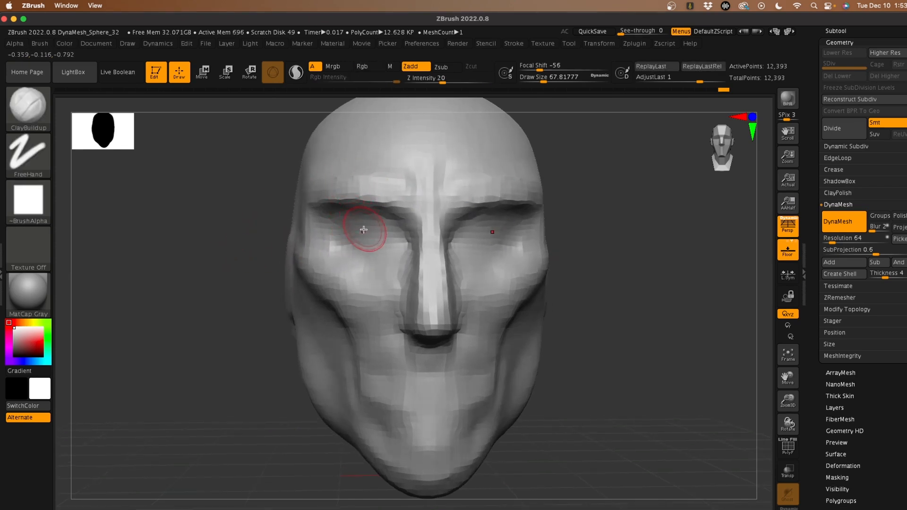
mouse_move(351, 232)
left_mouse_down()
mouse_move(383, 250)
mouse_move(353, 240)
left_mouse_up()
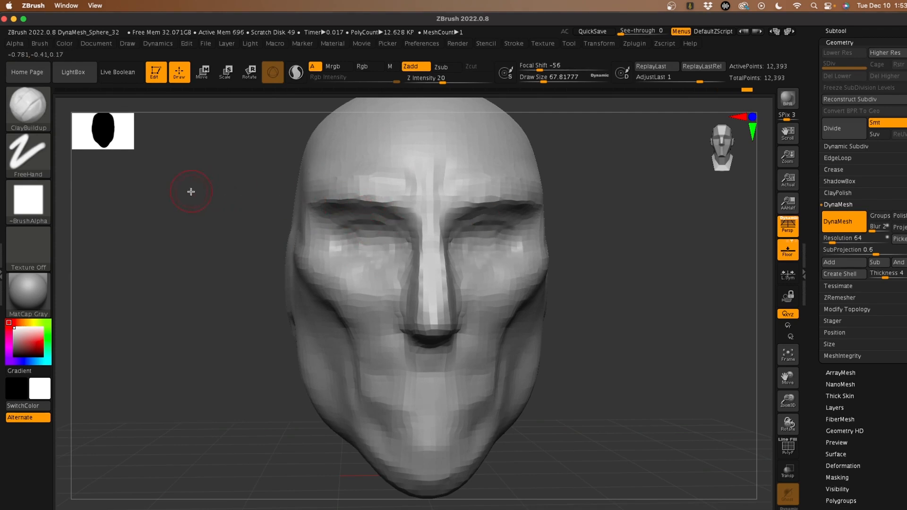
Step: Build up the nostril wings on the sides of the nose with ClayBuildup
mouse_move(191, 192)
left_mouse_down()
mouse_move(194, 182)
mouse_move(180, 198)
mouse_move(441, 287)
mouse_move(415, 304)
mouse_move(426, 302)
left_mouse_up()
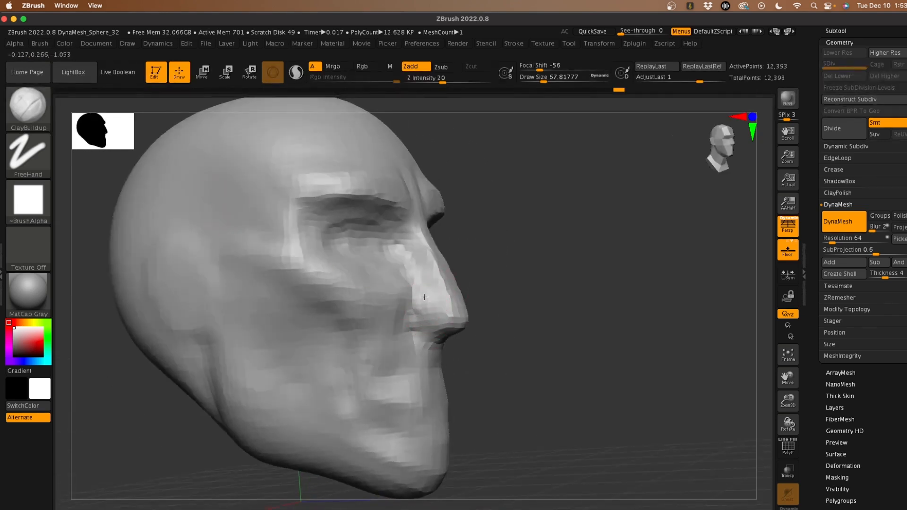
left_click_drag(512, 374, 467, 308)
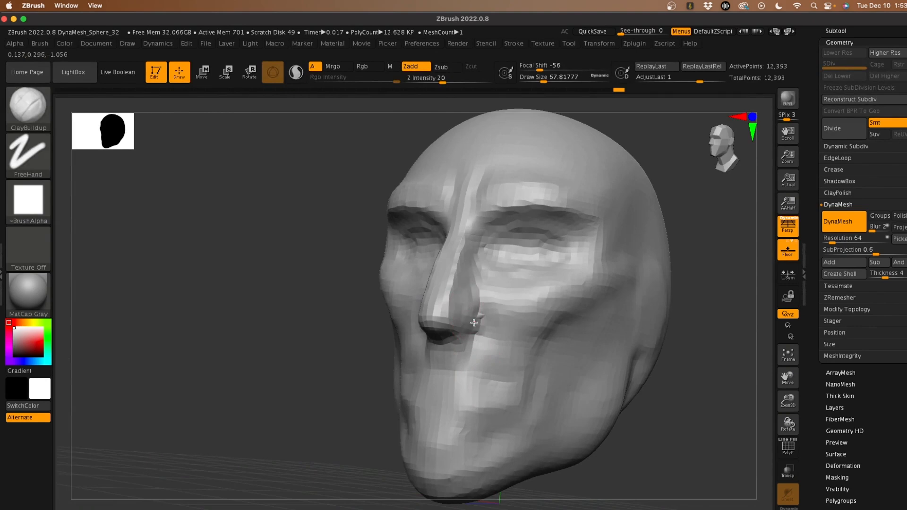
left_click_drag(295, 303, 478, 314)
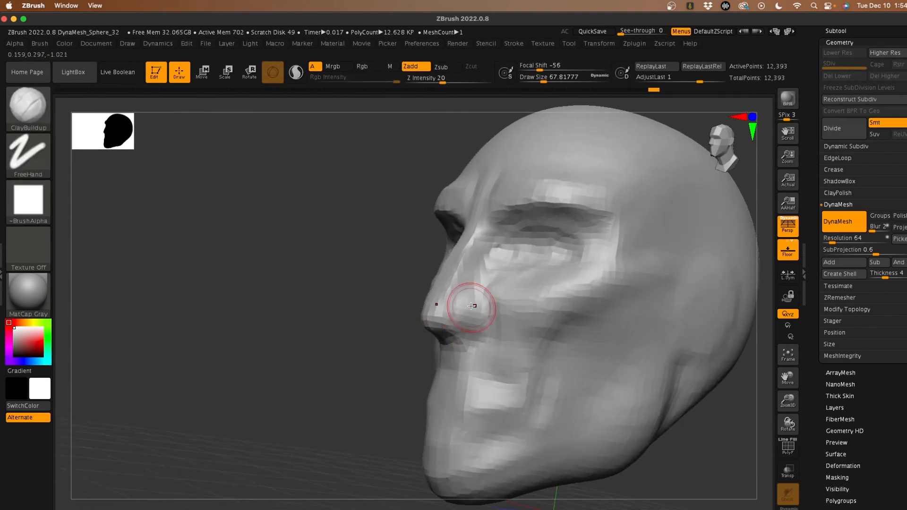
left_click_drag(416, 340, 405, 373)
Step: Carve the mouth line and define the lips with the DamStandard brush at a draw size of about 68
key("b")
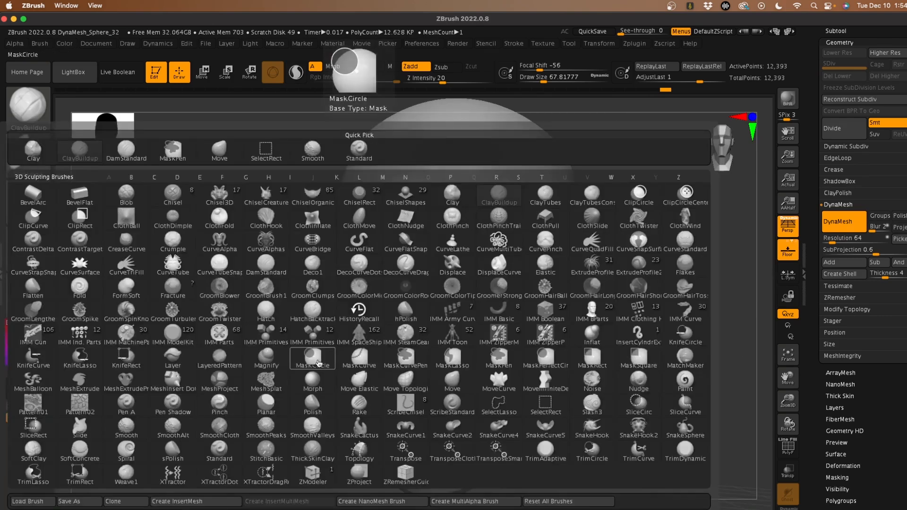
key("d")
key("s")
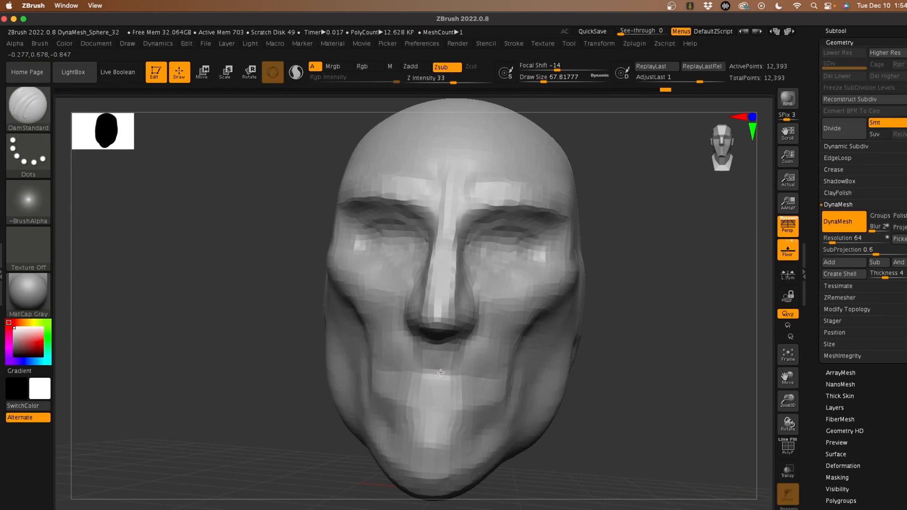
left_click_drag(418, 375, 446, 374)
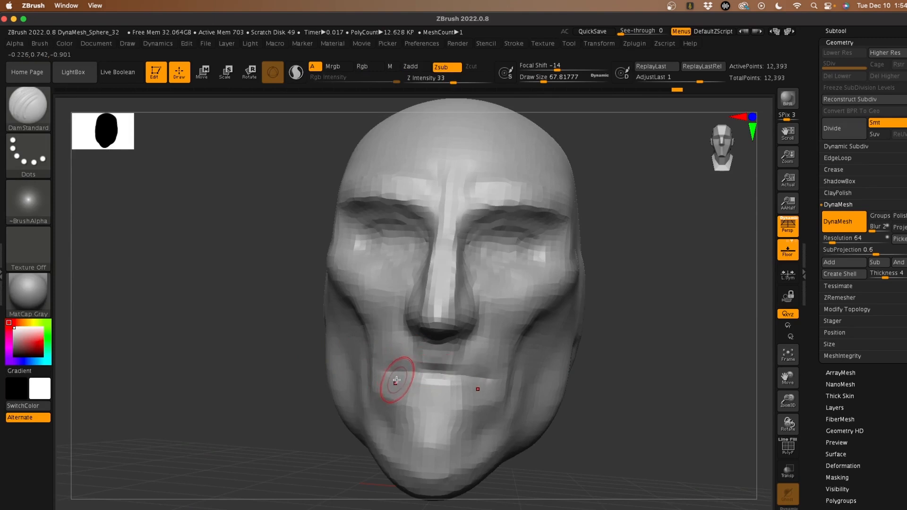
key("ctrl")
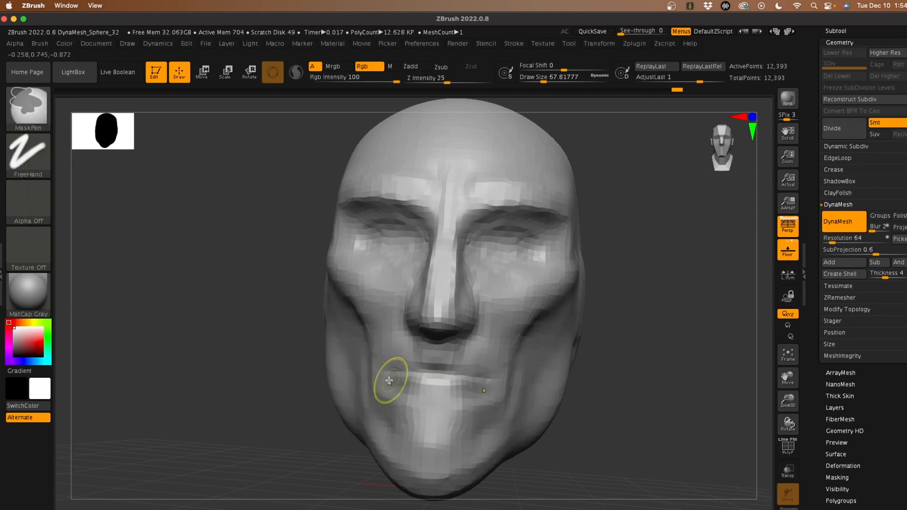
key("ctrl")
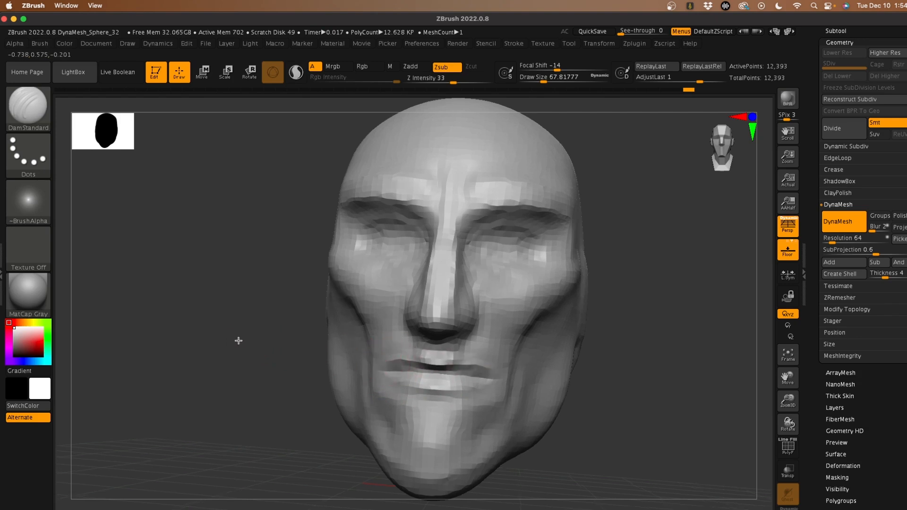
mouse_move(240, 340)
left_mouse_down()
mouse_move(214, 339)
mouse_move(252, 342)
left_mouse_up()
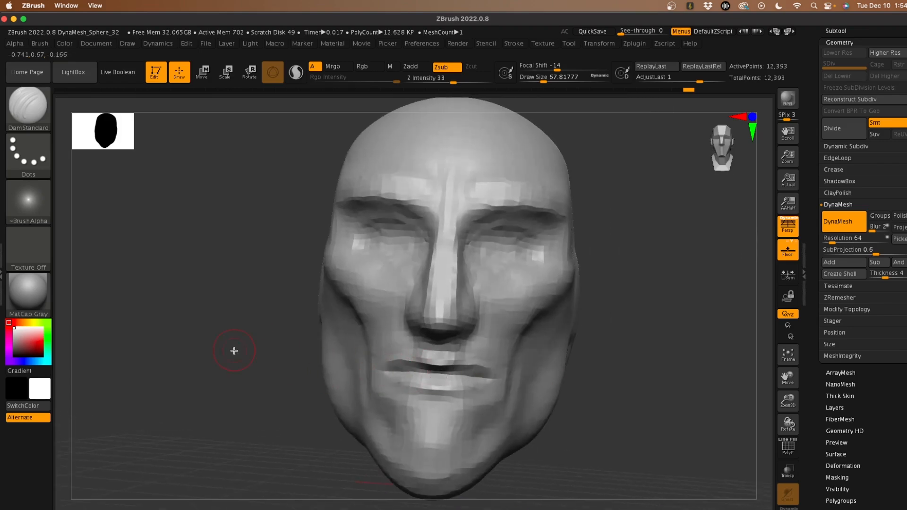
left_click_drag(234, 351, 227, 329)
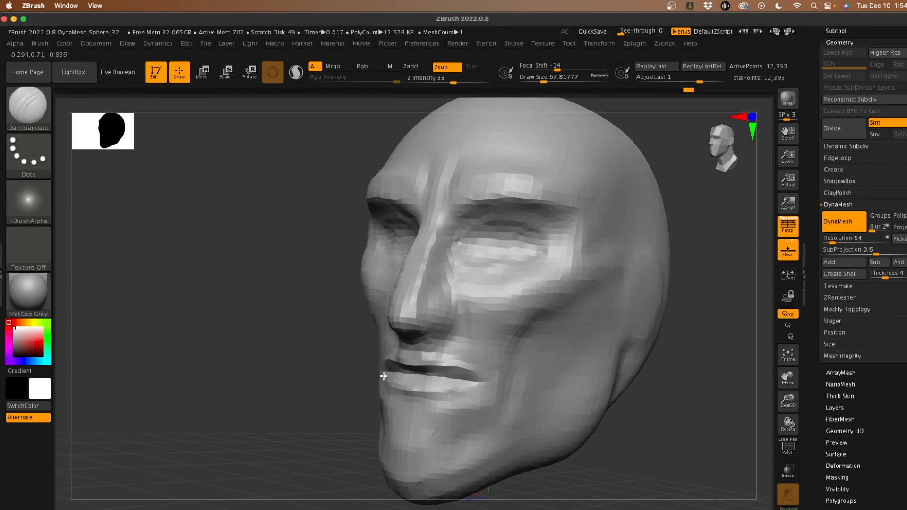
Step: Carve the crease below the lower lip and the smile folds beside the nose with DamStandard
left_click_drag(355, 392, 306, 367)
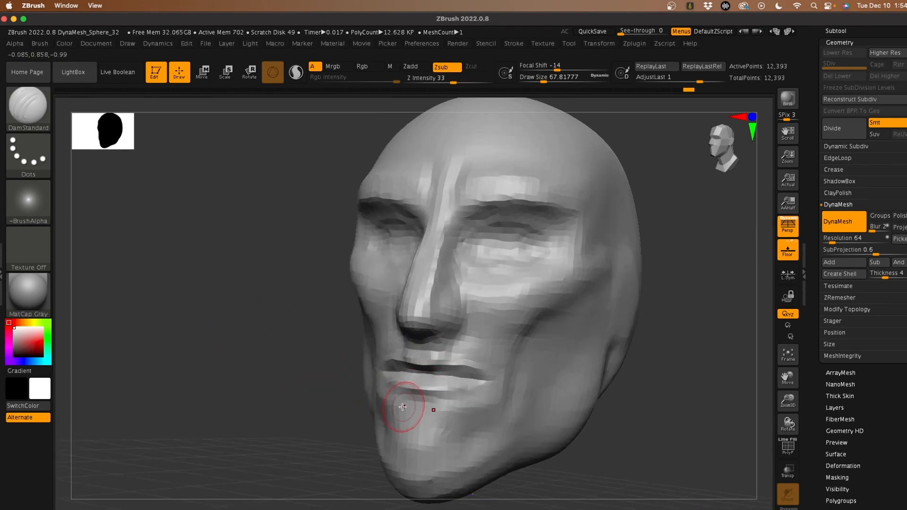
mouse_move(402, 408)
left_mouse_down()
mouse_move(441, 412)
mouse_move(447, 426)
left_mouse_up()
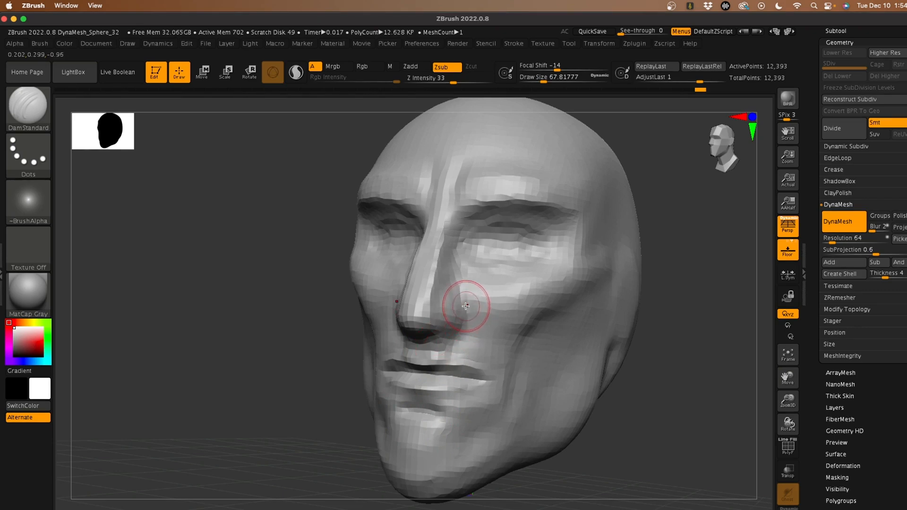
left_click_drag(501, 357, 472, 290)
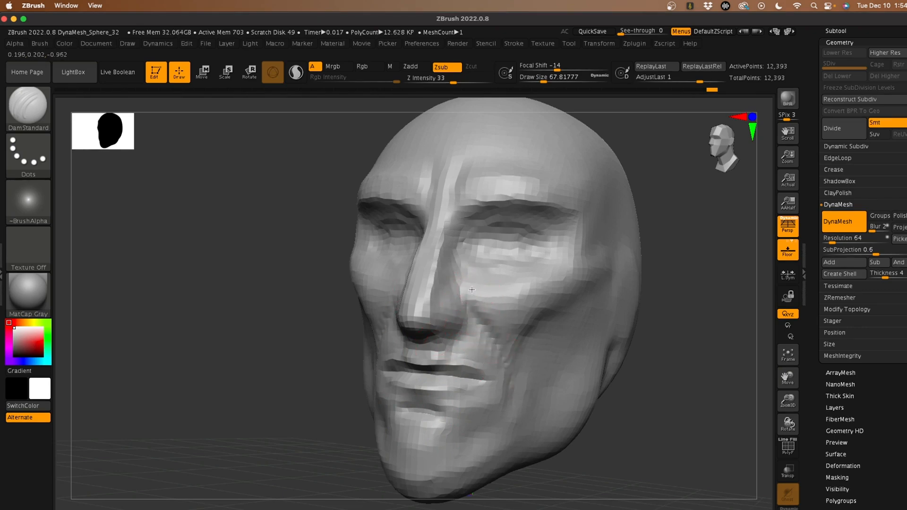
Step: Carve creases under the outer eye corners and between the brows with DamStandard
mouse_move(263, 302)
left_mouse_down()
mouse_move(240, 301)
mouse_move(264, 298)
left_mouse_up()
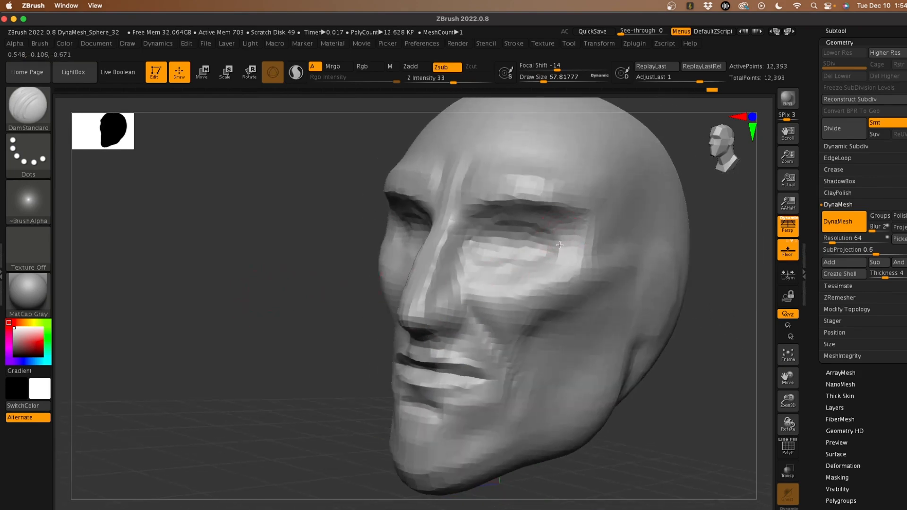
left_click_drag(560, 248, 564, 254)
mouse_move(456, 200)
left_mouse_down()
mouse_move(454, 208)
mouse_move(458, 200)
mouse_move(447, 199)
left_mouse_up()
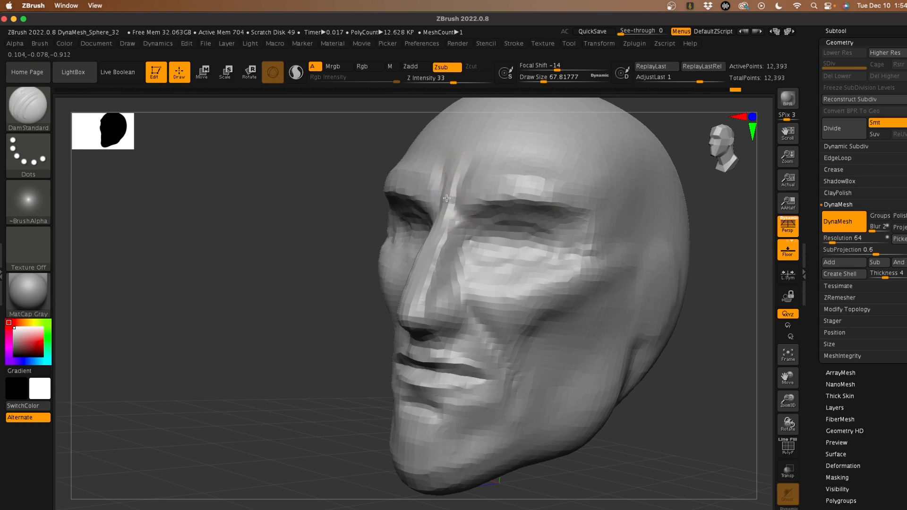
Step: Switch to the Move brush at a draw size of about 124 and reshape the nose tip in profile
left_click_drag(266, 229, 242, 227)
left_click_drag(285, 279, 416, 264)
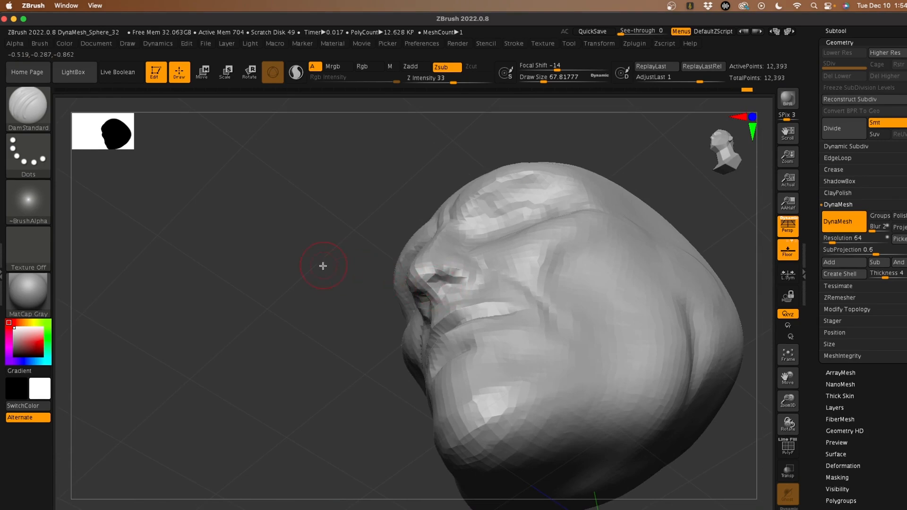
left_click_drag(324, 265, 275, 273)
key("b")
key("m")
key("v")
key("space")
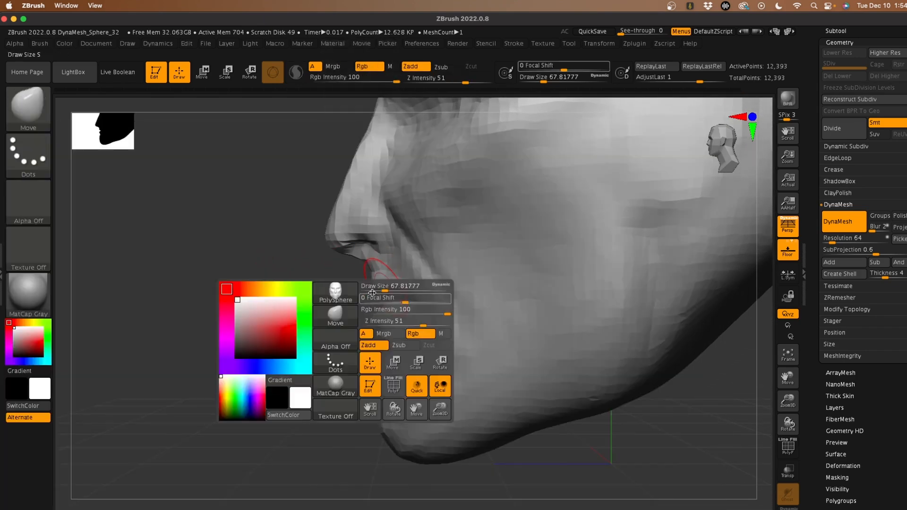
left_click_drag(382, 289, 393, 288)
left_click_drag(343, 253, 338, 257)
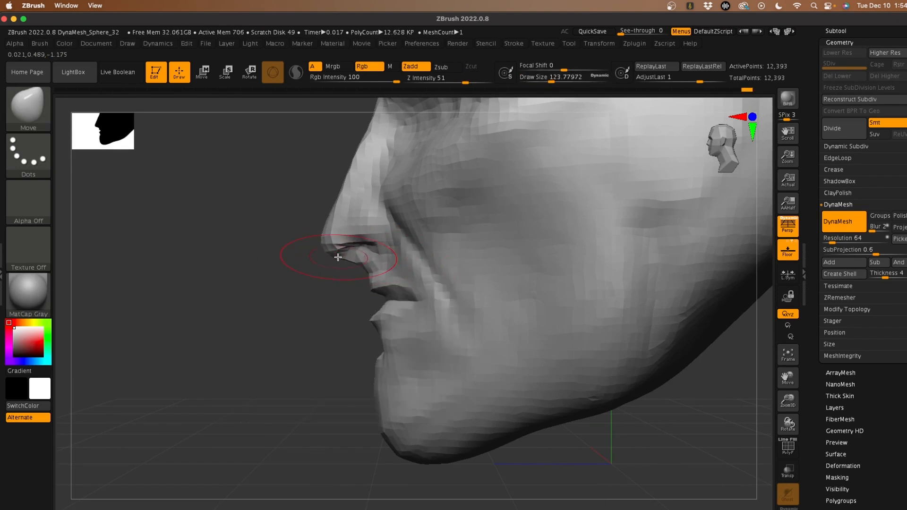
Step: Adjust the profile of the lips and the front of the chin with the Move brush
left_click_drag(373, 294, 370, 310)
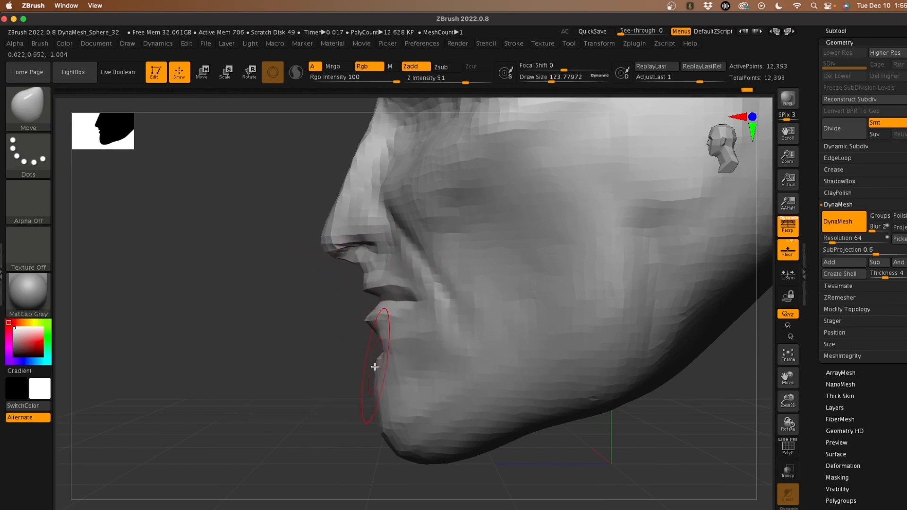
left_click_drag(378, 367, 383, 370)
left_click_drag(380, 413, 377, 412)
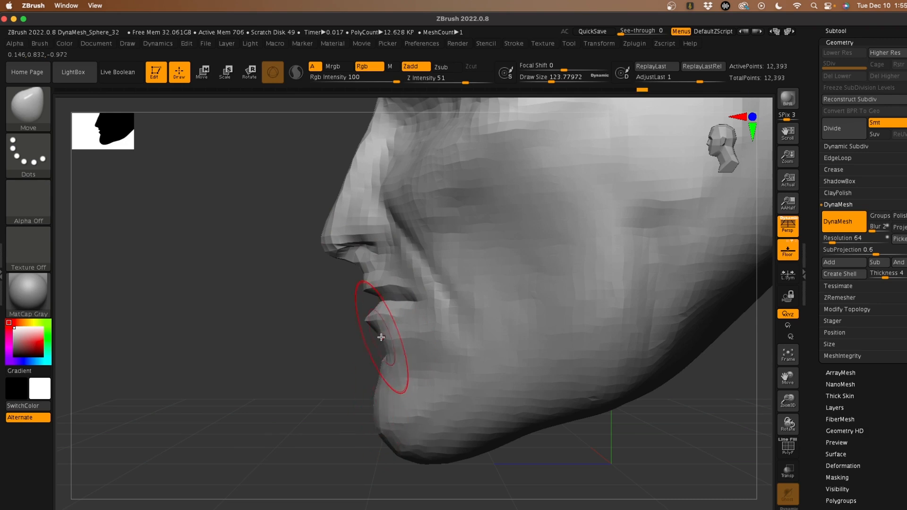
left_click_drag(366, 308, 454, 326)
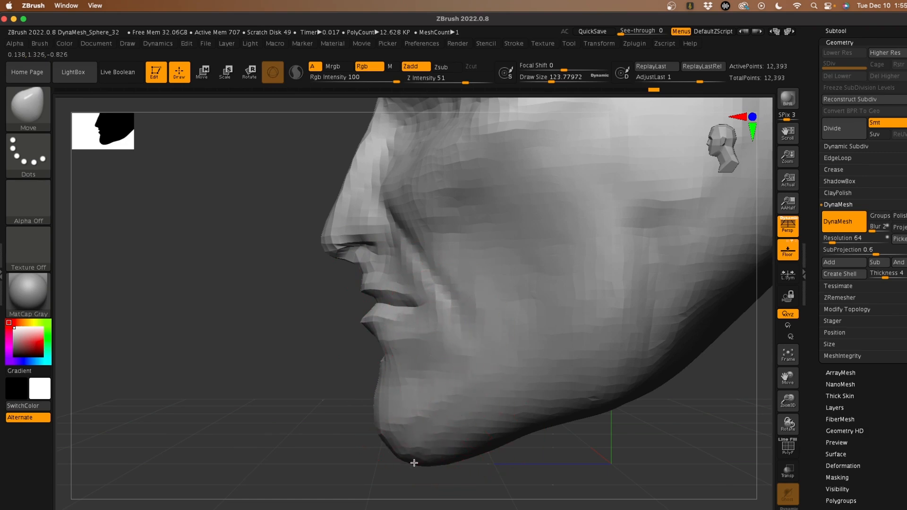
Step: Enlarge the Move brush to a draw size of about 223 and reshape the underside of the jaw
key("space")
left_click_drag(503, 354, 514, 353)
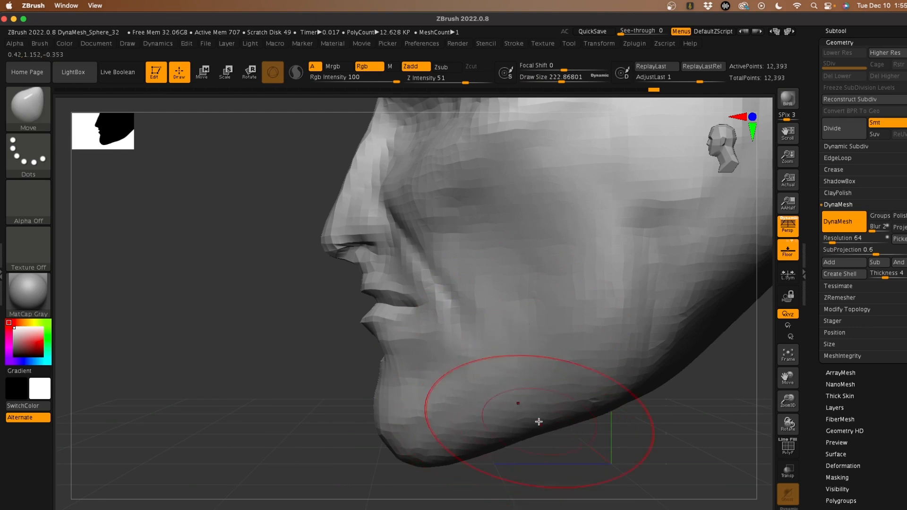
left_click_drag(563, 384, 599, 395)
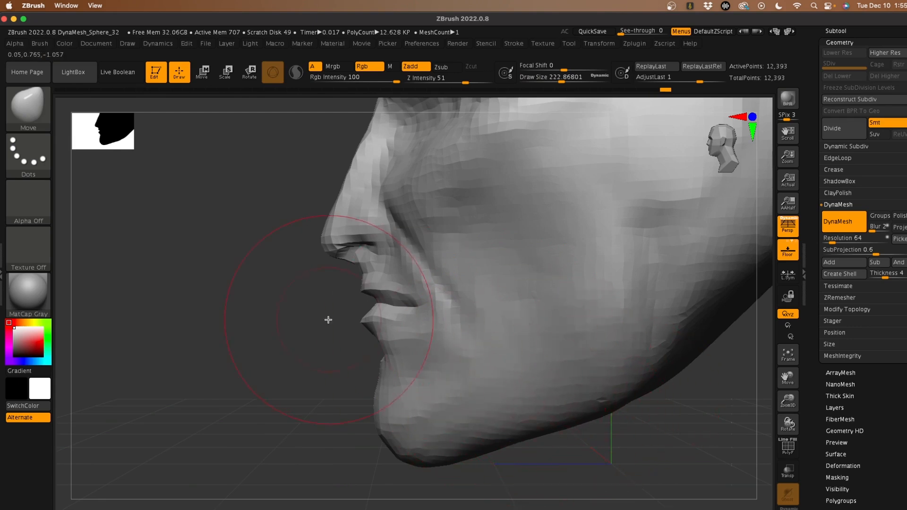
Step: Set the Move brush to a draw size of about 311 and refine the jaw and chin outline in front view
mouse_move(245, 335)
left_mouse_down()
mouse_move(263, 344)
mouse_move(218, 353)
mouse_move(199, 318)
mouse_move(219, 338)
mouse_move(214, 321)
mouse_move(185, 338)
mouse_move(200, 347)
mouse_move(197, 336)
mouse_move(192, 350)
mouse_move(200, 323)
mouse_move(190, 330)
mouse_move(233, 335)
left_mouse_up()
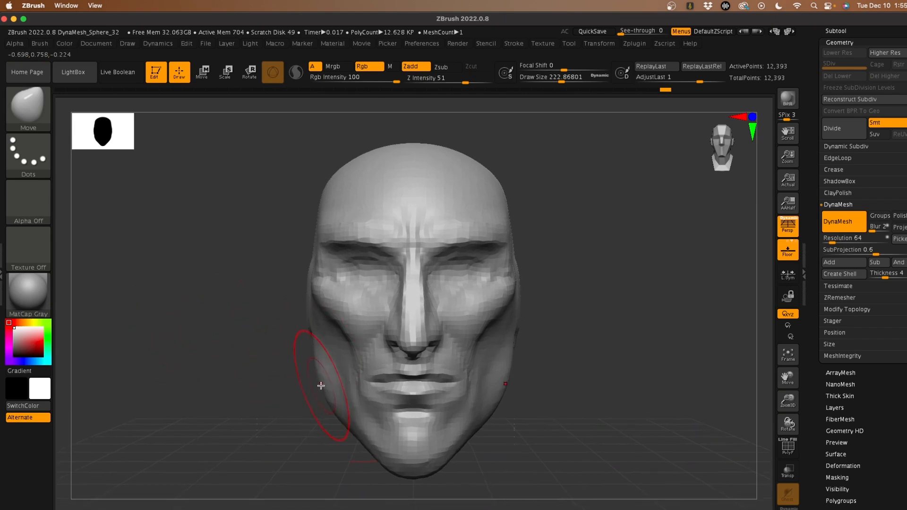
key("space")
left_click_drag(321, 353, 325, 383)
left_click_drag(369, 447, 374, 443)
Step: Reduce the Move brush to a draw size of about 132 and pull the brow ridges into an angled arch
key("space")
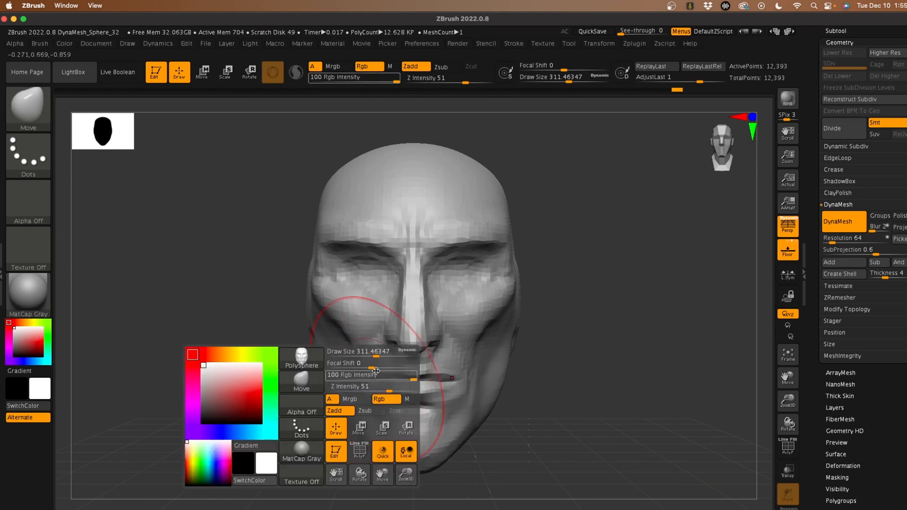
left_click_drag(374, 359, 363, 359)
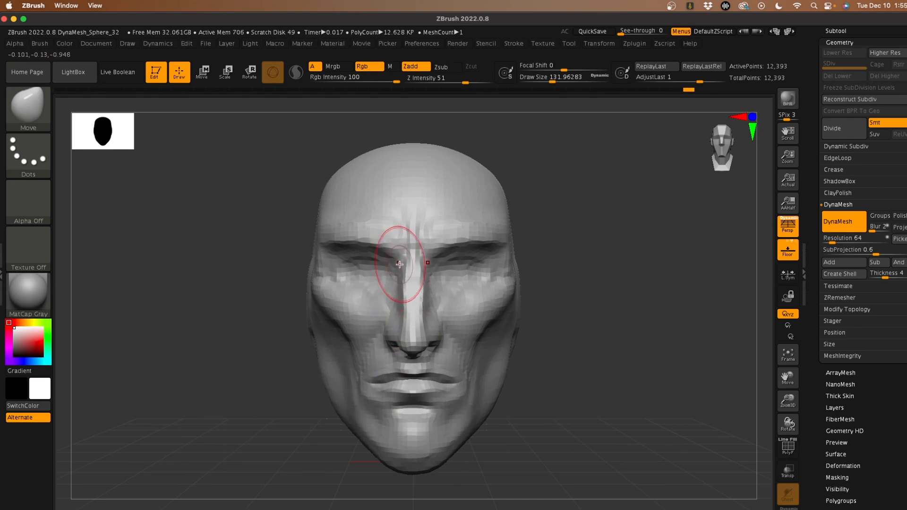
mouse_move(375, 246)
left_mouse_down()
mouse_move(302, 231)
mouse_move(341, 219)
left_mouse_up()
Step: Set the draw size to about 83 and smooth the eye sockets and cheeks
key("space")
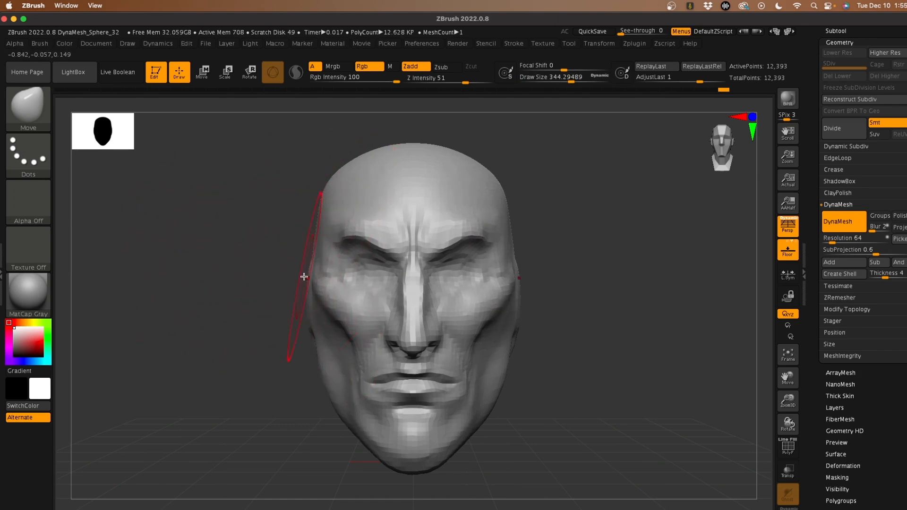
key("space")
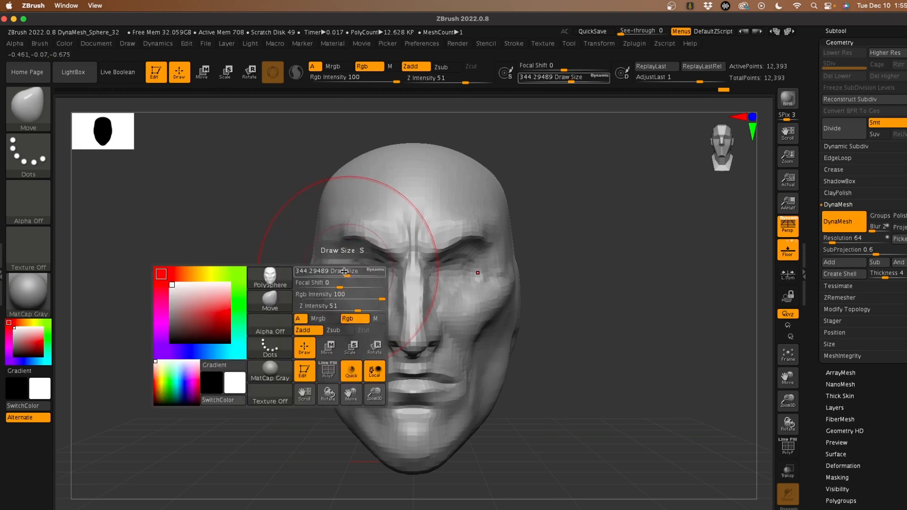
left_click_drag(347, 276, 322, 277)
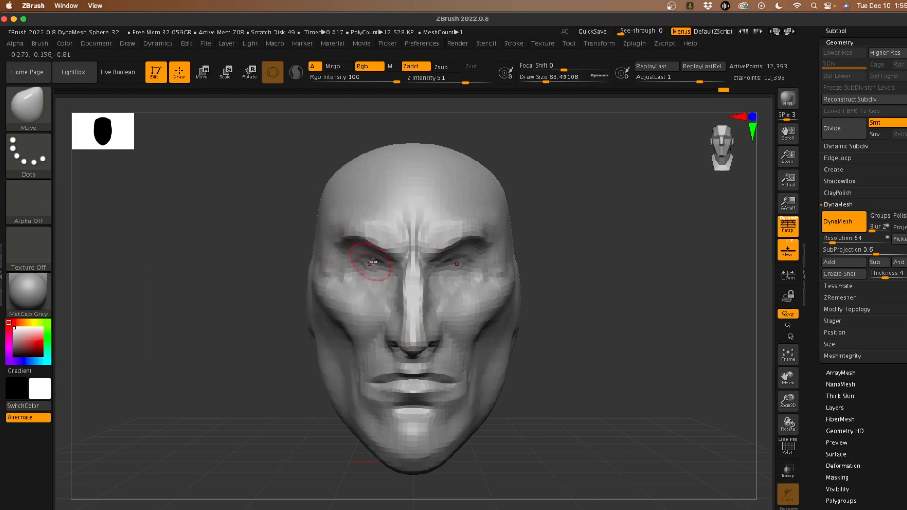
key("shift")
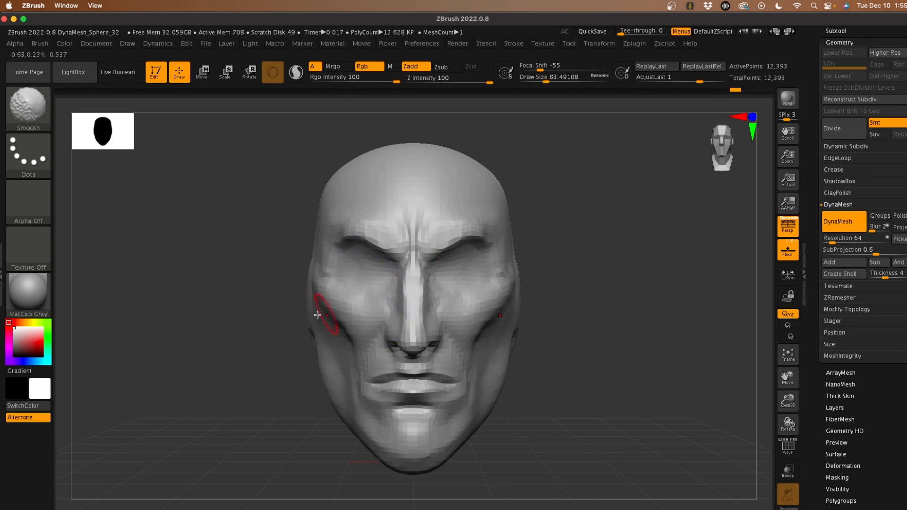
Step: Show the polygon wireframe on the head mesh
mouse_move(227, 299)
left_mouse_down()
mouse_move(250, 302)
mouse_move(253, 354)
mouse_move(223, 363)
mouse_move(188, 356)
left_mouse_up()
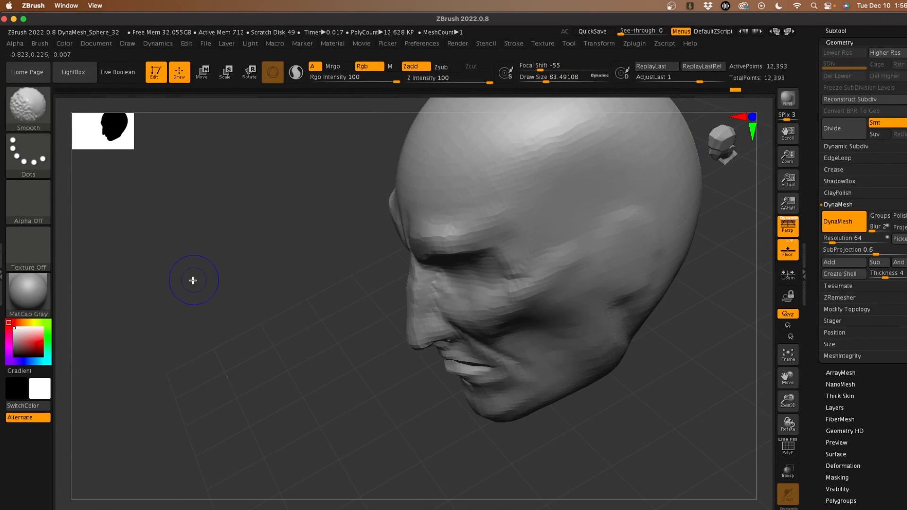
key("shift+f")
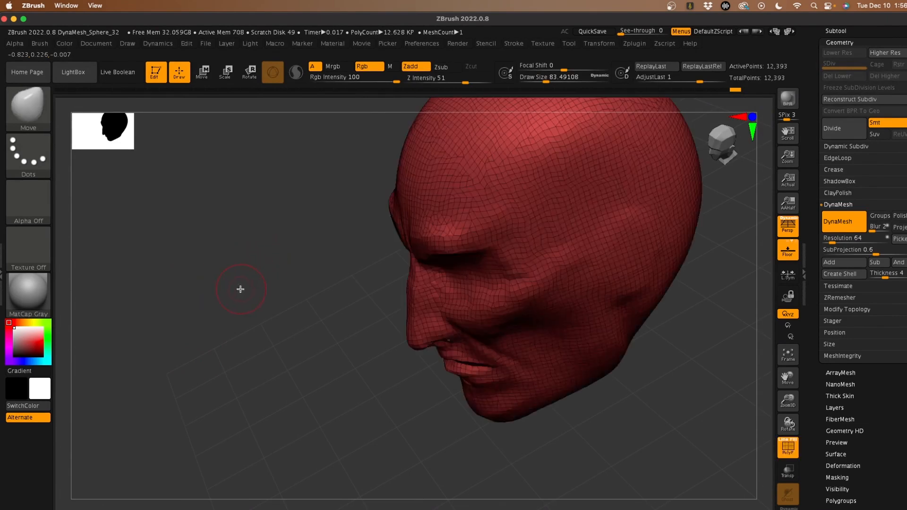
left_click_drag(240, 289, 192, 281)
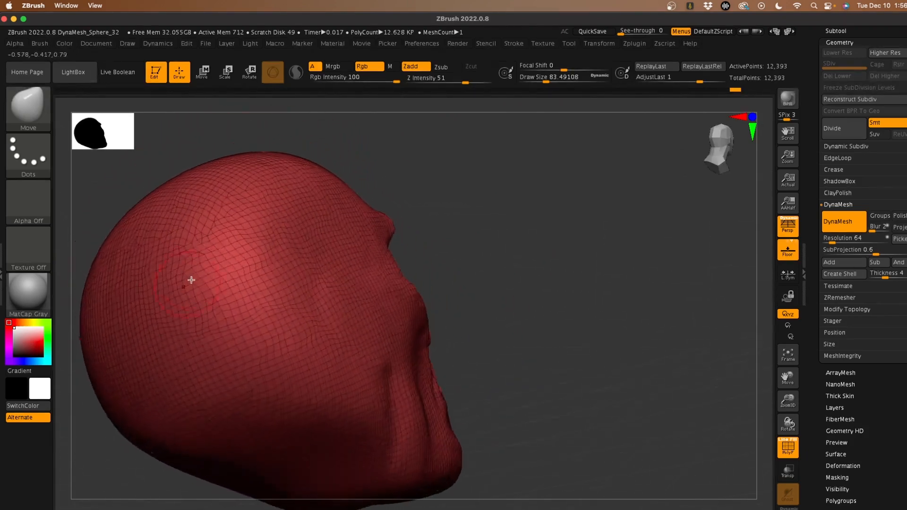
Step: Set the Move brush to a draw size of about 567 and narrow the sides of the skull from behind
left_click_drag(132, 431, 113, 391, "shift")
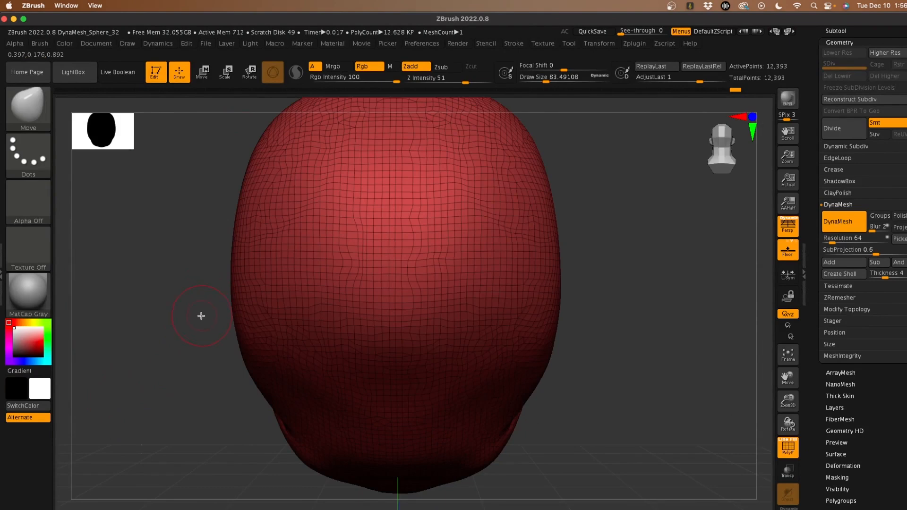
left_click_drag(215, 345, 219, 310)
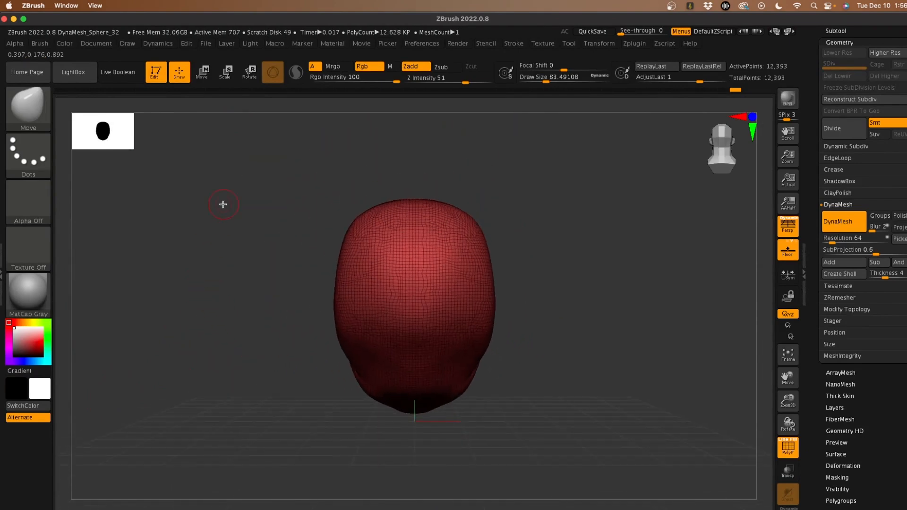
key("b")
key("Escape")
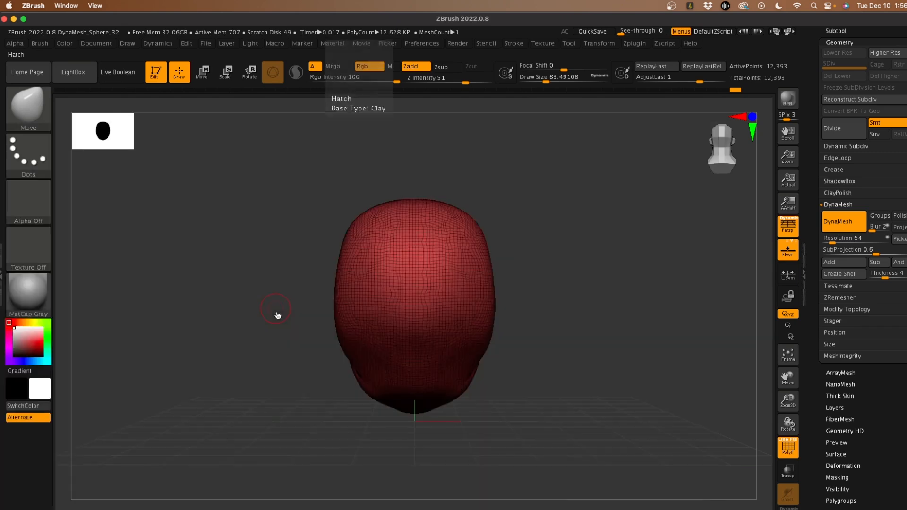
key("space")
left_click_drag(278, 310, 319, 308)
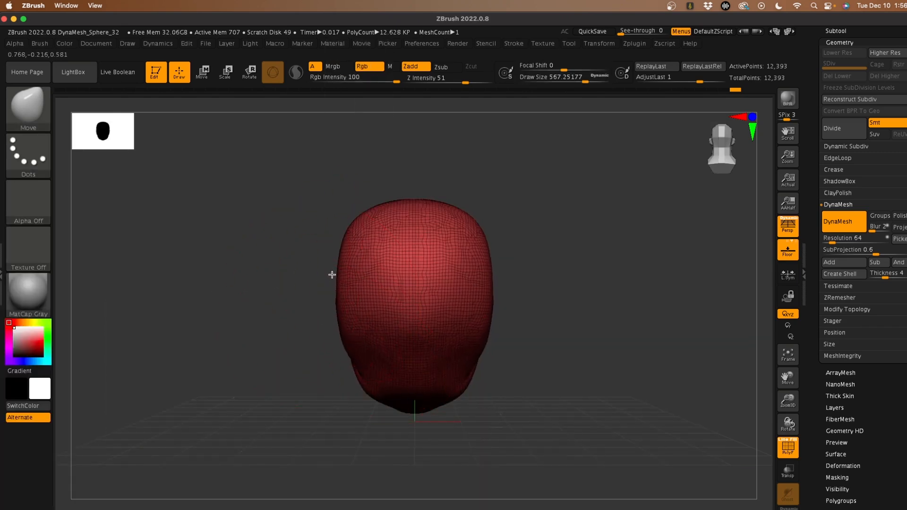
left_click_drag(332, 275, 332, 279)
left_click_drag(347, 227, 352, 231)
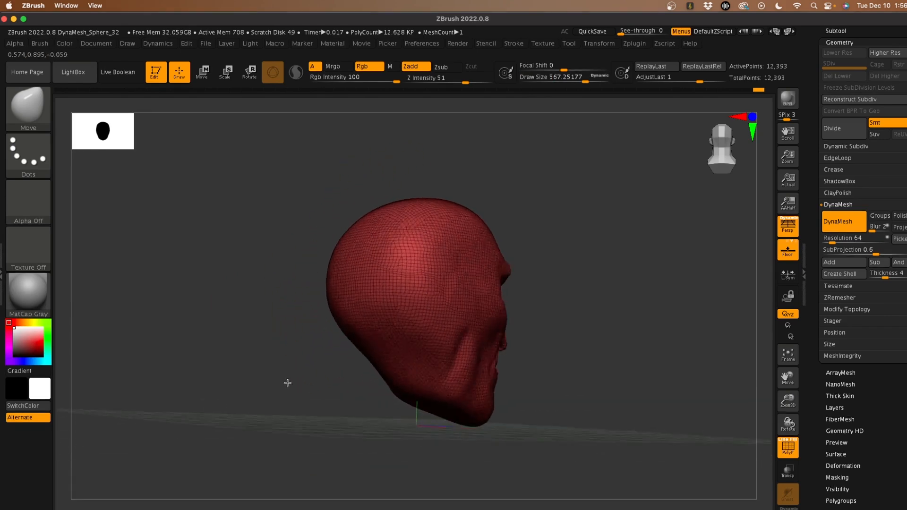
Step: Reduce the Move brush to a draw size of about 280 and adjust the jaw and chin in side view
left_click_drag(250, 374, 397, 394)
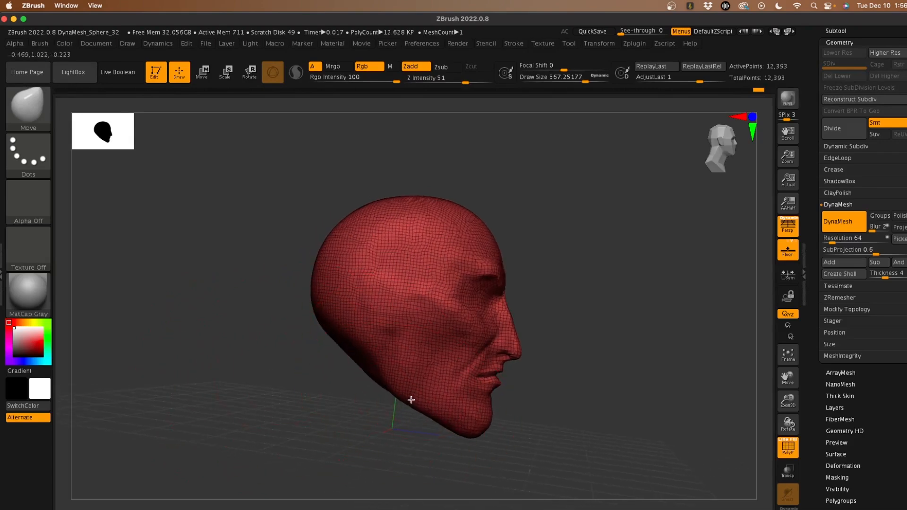
key("space")
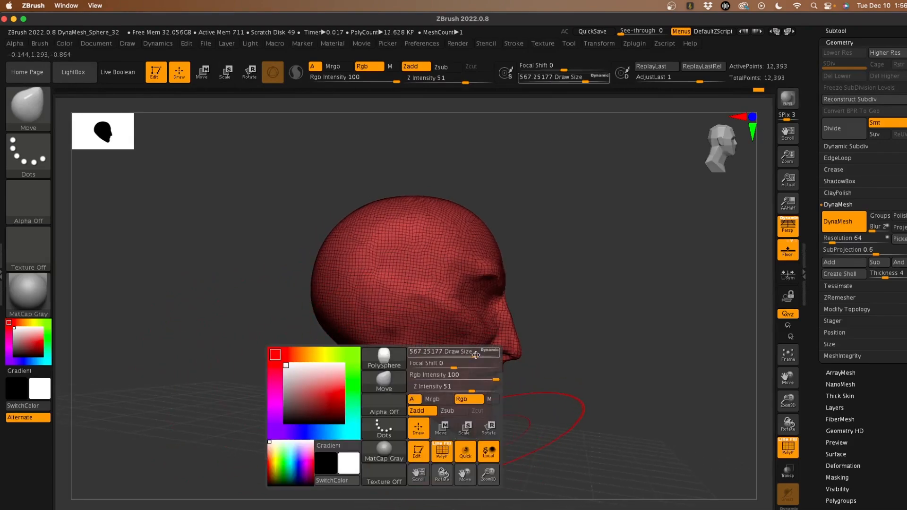
mouse_move(474, 354)
left_mouse_down()
mouse_move(458, 359)
mouse_move(472, 431)
left_mouse_up()
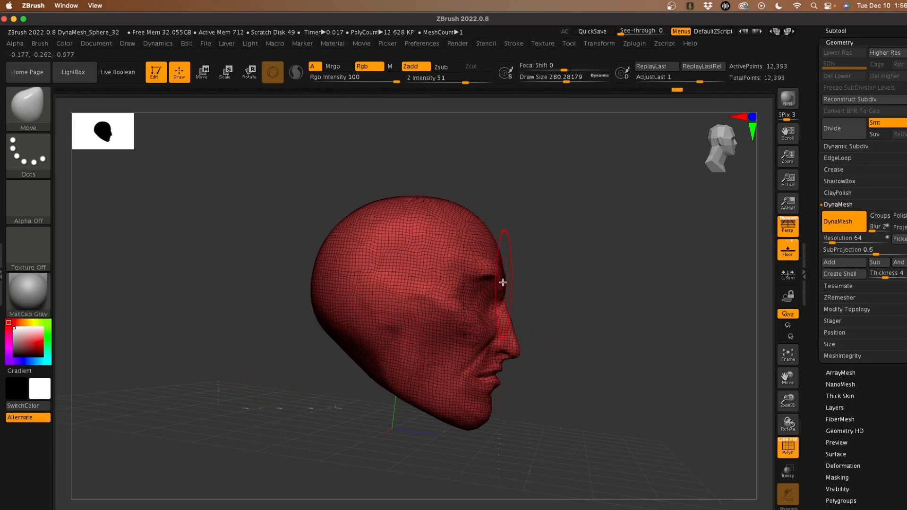
Step: Set the Move brush to a draw size of about 484, then round out the forehead and the crown in side view
key("space")
mouse_move(497, 265)
left_mouse_down()
mouse_move(510, 262)
mouse_move(499, 246)
left_mouse_up()
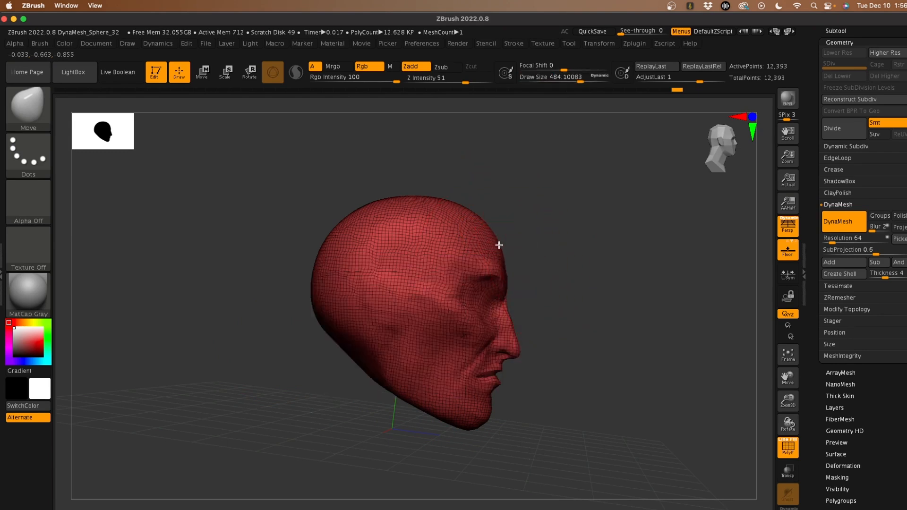
mouse_move(430, 206)
left_mouse_down()
mouse_move(421, 194)
mouse_move(346, 215)
left_mouse_up()
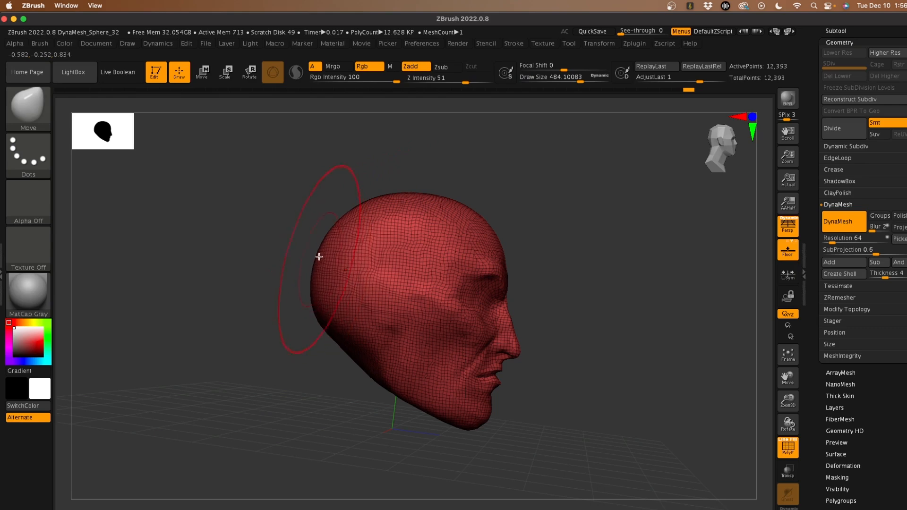
left_click_drag(489, 228, 492, 229)
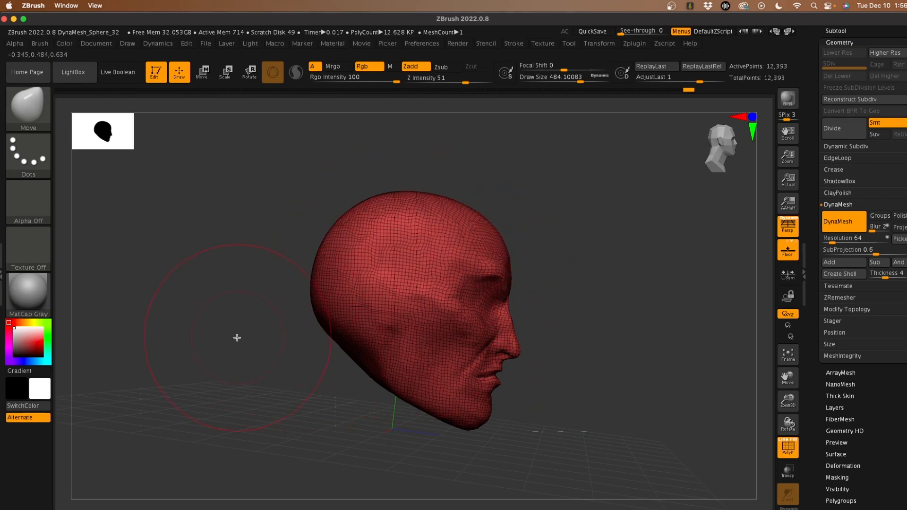
left_click_drag(240, 317, 224, 291, "shift")
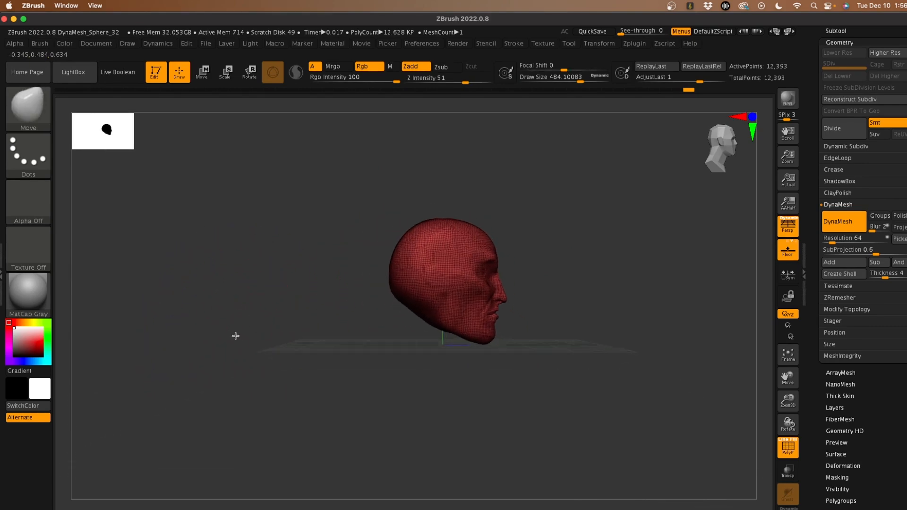
Step: Face the head from the front, set the Move brush to a draw size of about 262, and hide the polygon wireframe
left_click_drag(235, 336, 210, 317, "alt")
left_click_drag(274, 330, 280, 392, "alt")
left_click_drag(278, 360, 239, 350)
mouse_move(238, 337)
left_mouse_down()
mouse_move(237, 352)
mouse_move(253, 369)
mouse_move(154, 334)
mouse_move(213, 338)
mouse_move(205, 356)
mouse_move(203, 334)
mouse_move(216, 322)
mouse_move(210, 341)
left_mouse_up()
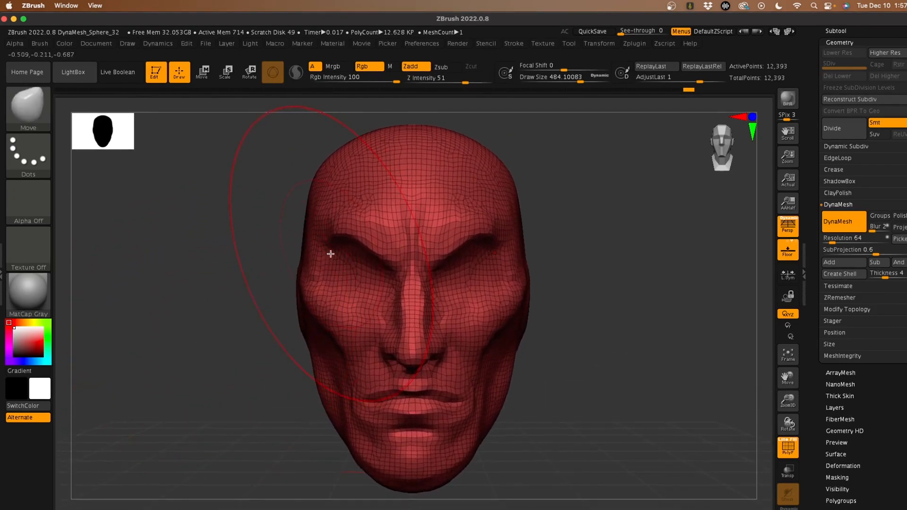
key("space")
left_click_drag(319, 257, 312, 256)
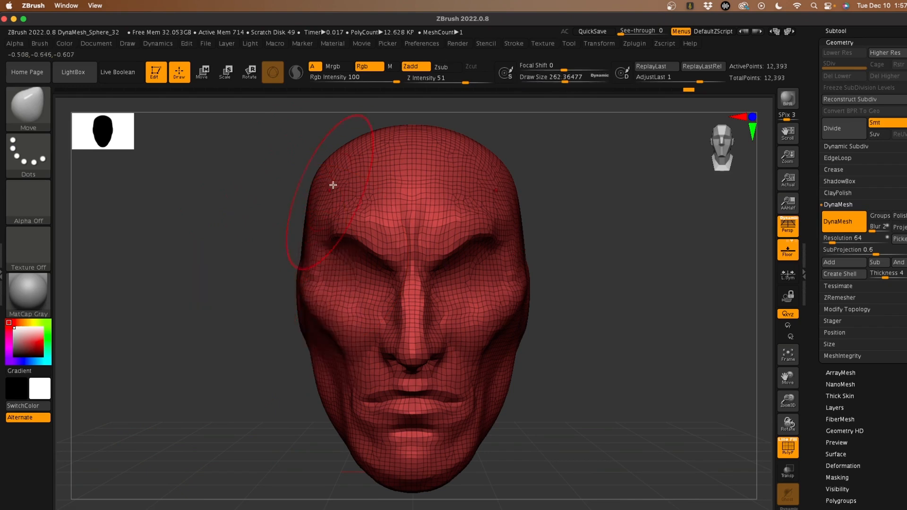
key("shift+f")
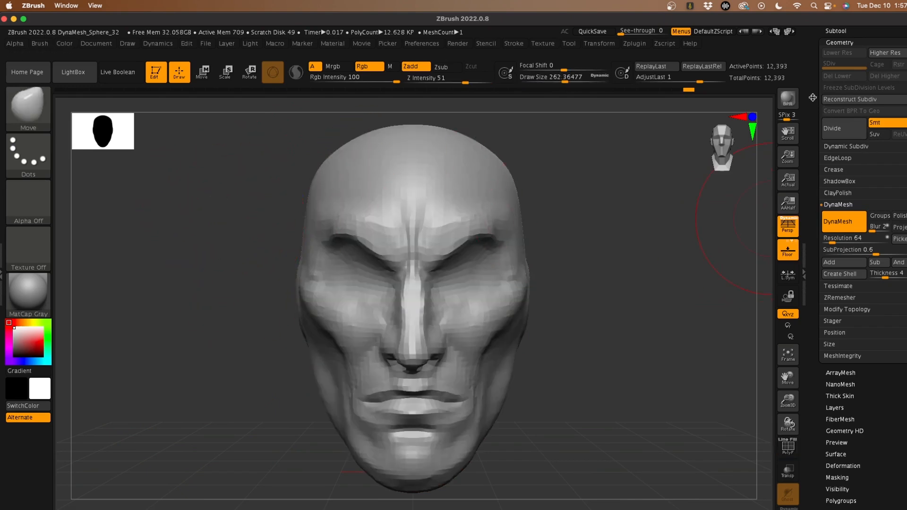
Step: Append a Sphere3D as a new subtool to the head
left_click_drag(813, 97, 819, 187)
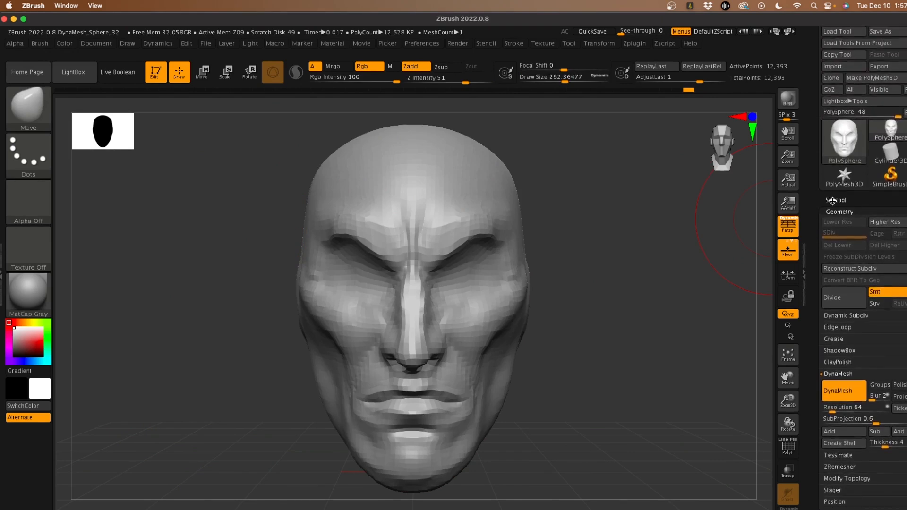
left_click(833, 200)
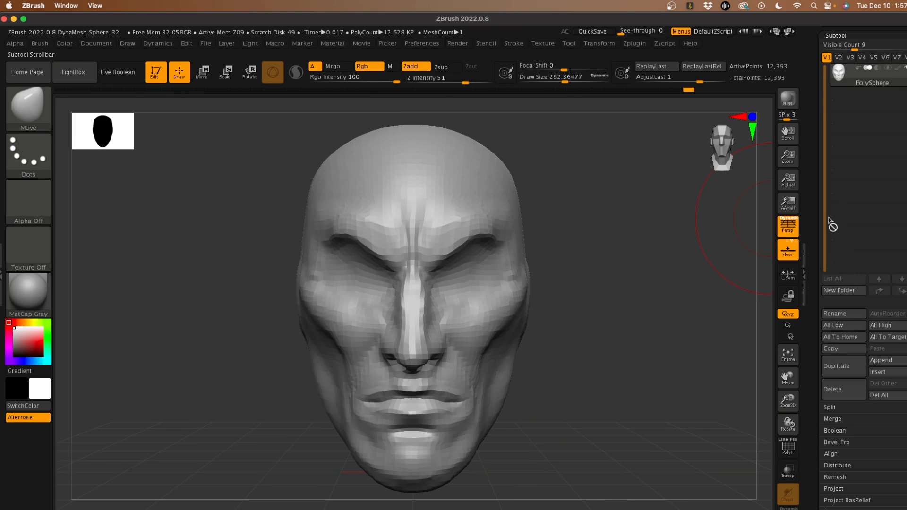
left_click(890, 362)
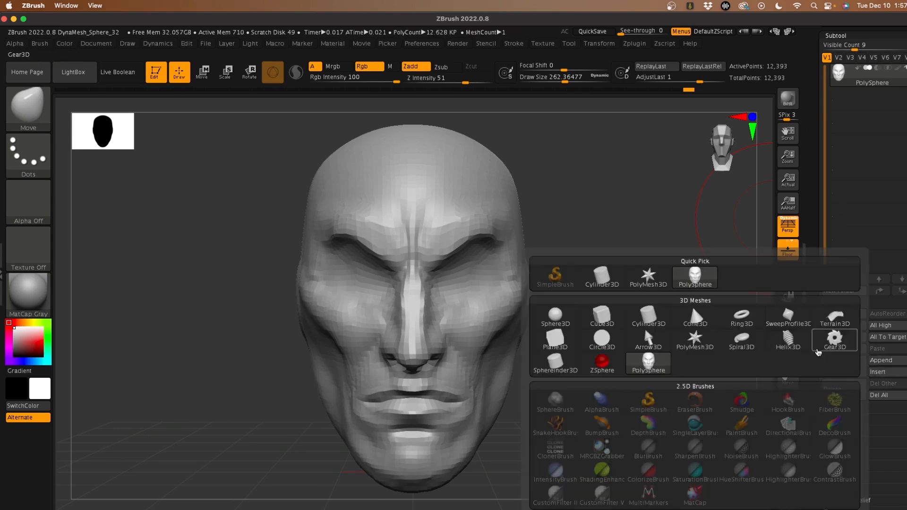
left_click(559, 315)
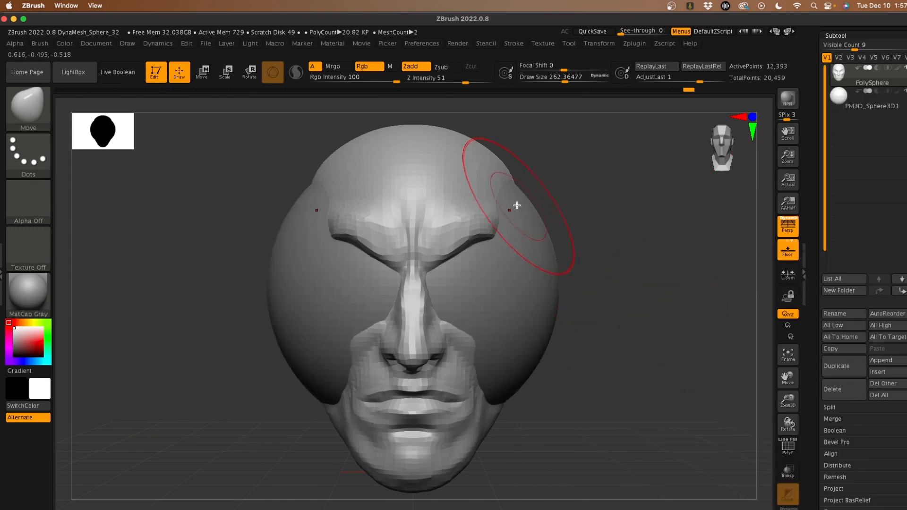
Step: Select the appended sphere subtool and scale it down uniformly inside the head
left_click(226, 72)
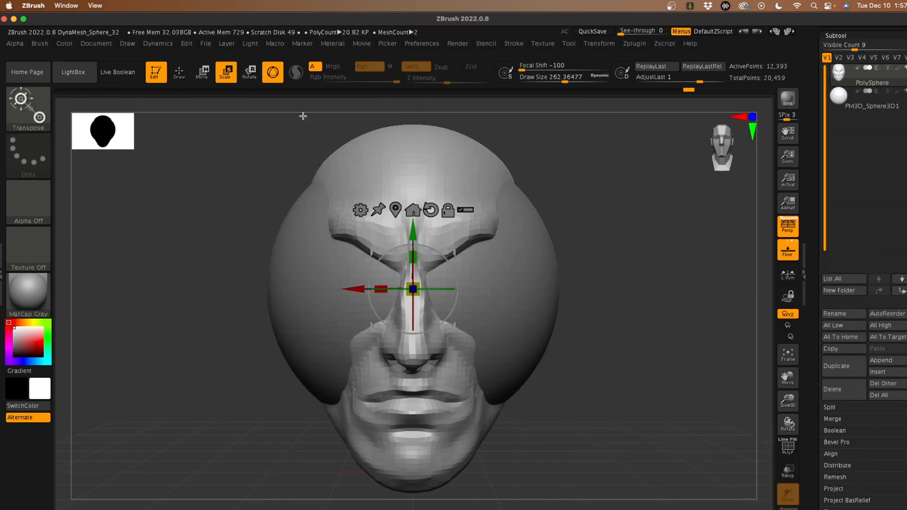
left_click_drag(420, 285, 408, 289)
key("super+z")
left_click(878, 108)
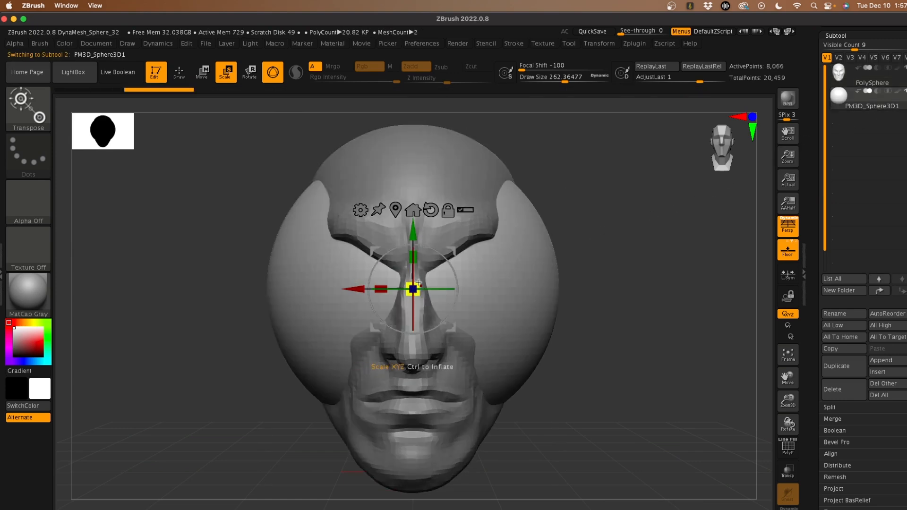
left_click_drag(419, 282, 360, 297)
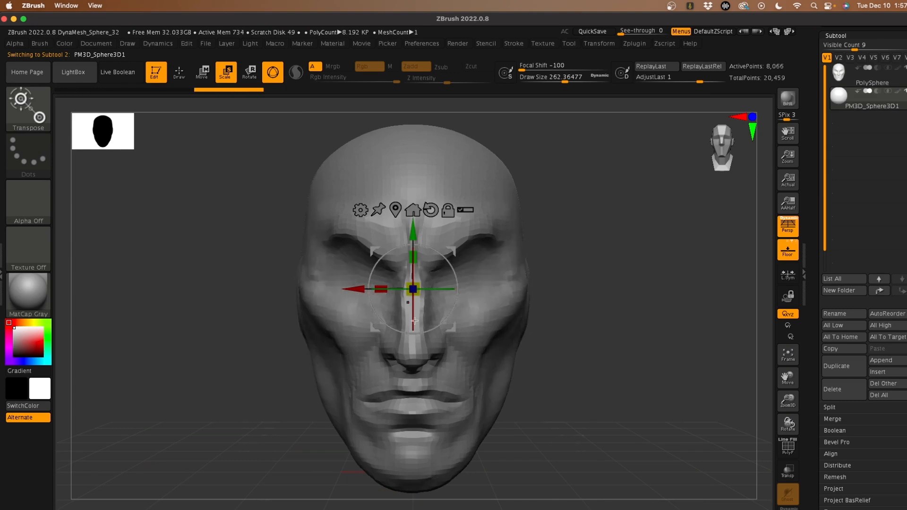
Step: Make the head transparent, shift the sphere sideways behind one eye, and scale it down towards eyeball size
left_click(788, 472)
left_click_drag(353, 290, 418, 288)
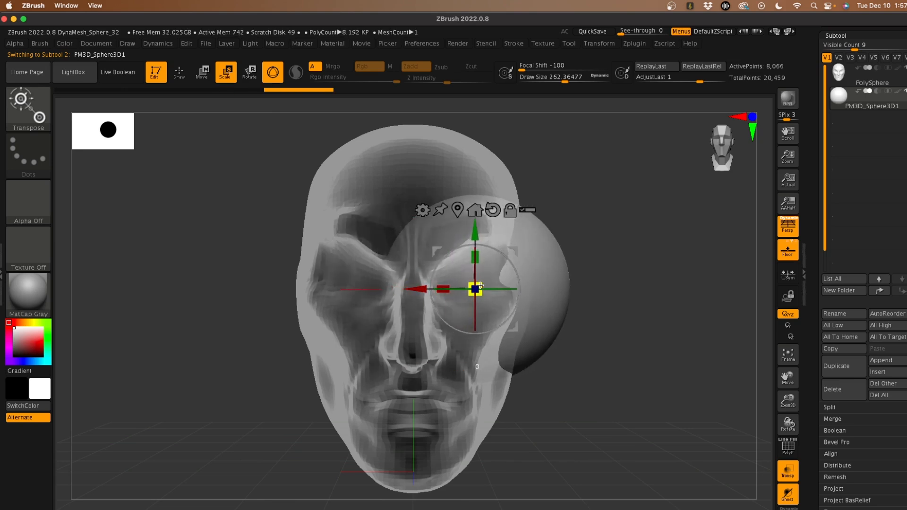
left_click_drag(480, 285, 411, 305)
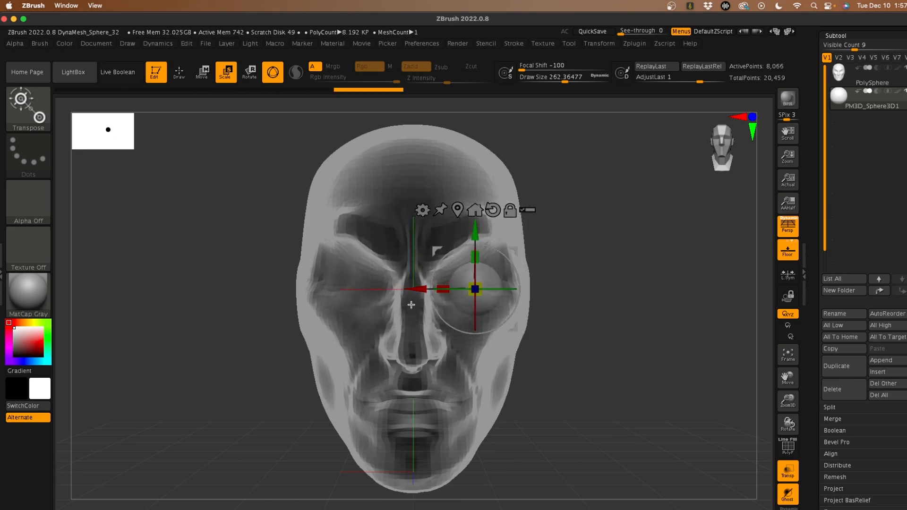
Step: Fit the eyeball sphere into the eye socket by adjusting its depth, height and sideways position, then turn off Ghost and transparency
mouse_move(650, 337)
left_mouse_down()
mouse_move(624, 341)
mouse_move(629, 357)
left_mouse_up()
left_click_drag(419, 290, 316, 294)
left_click_drag(380, 284, 376, 286)
left_click_drag(375, 234, 375, 225)
left_click_drag(323, 277, 325, 278)
left_click_drag(247, 295, 599, 351)
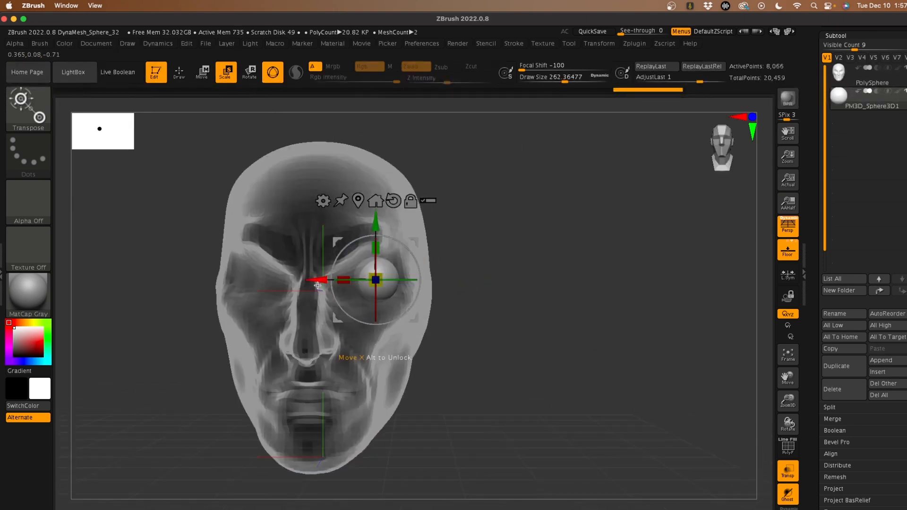
left_click_drag(317, 285, 301, 285)
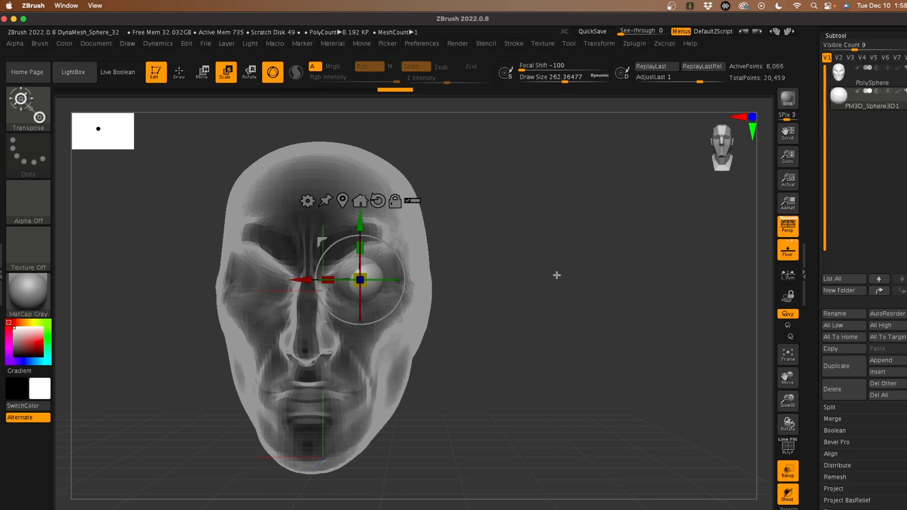
left_click(788, 495)
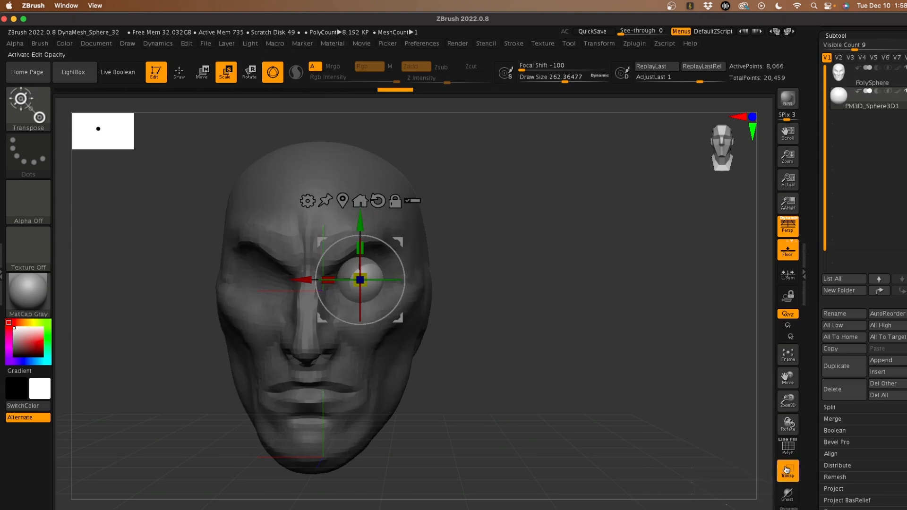
left_click(787, 470)
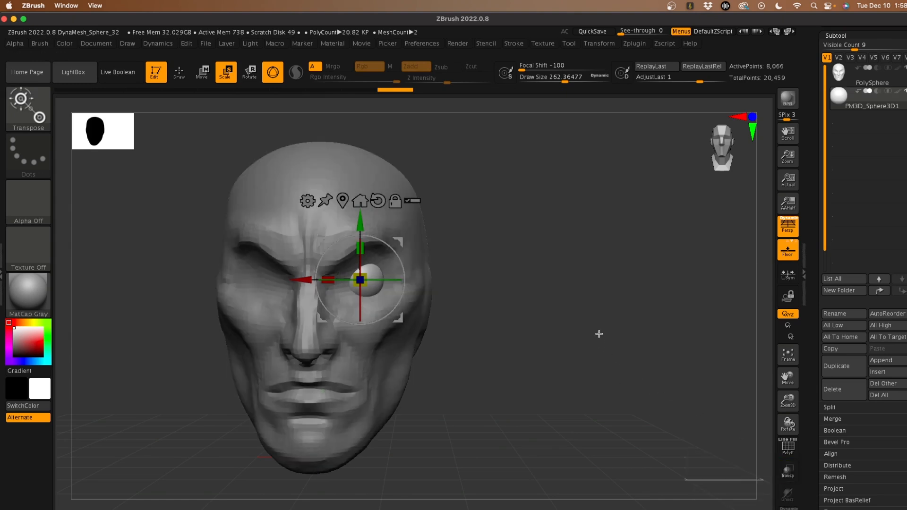
Step: Select the head subtool for sculpting and set the ClayBuildup brush to a draw size of about 59
left_click(872, 76)
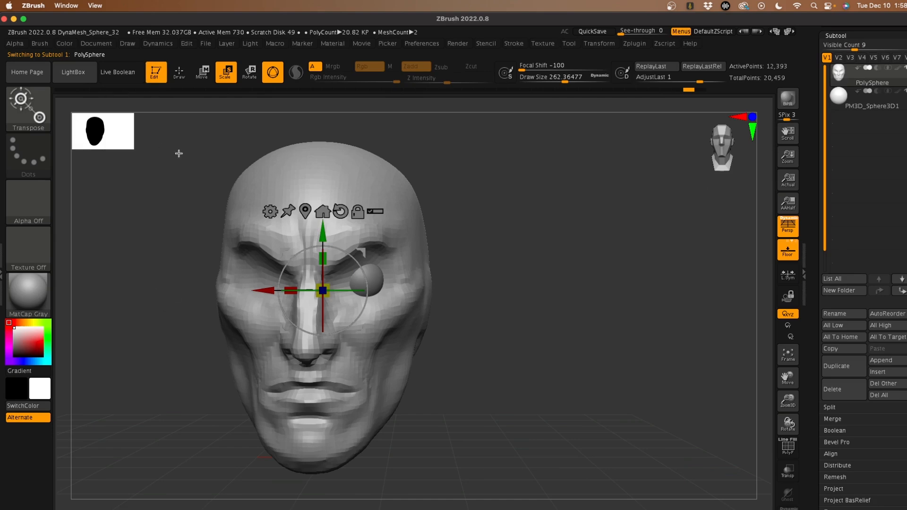
left_click(179, 72)
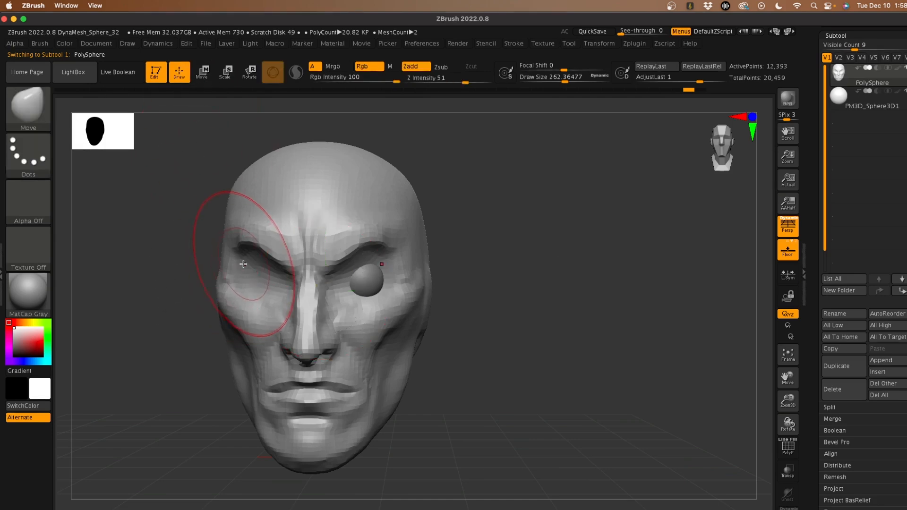
key("b")
key("c")
key("b")
key("space")
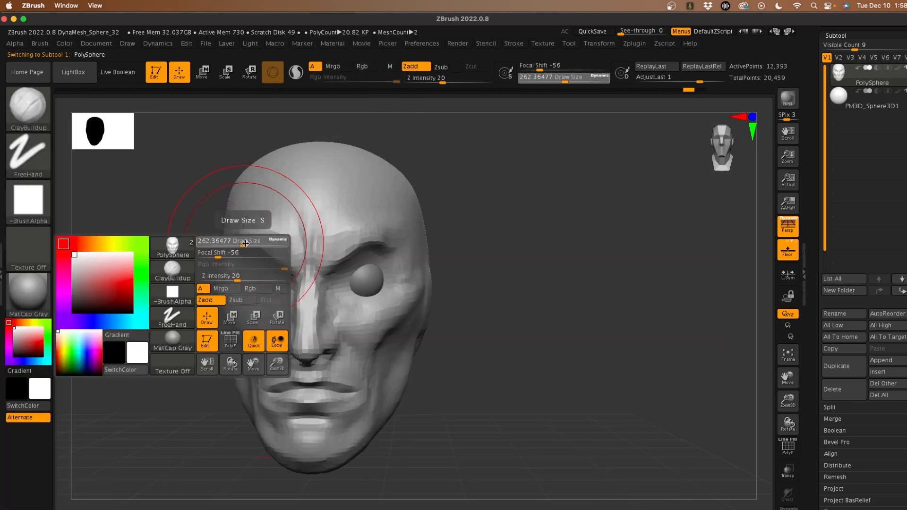
left_click_drag(245, 244, 224, 247)
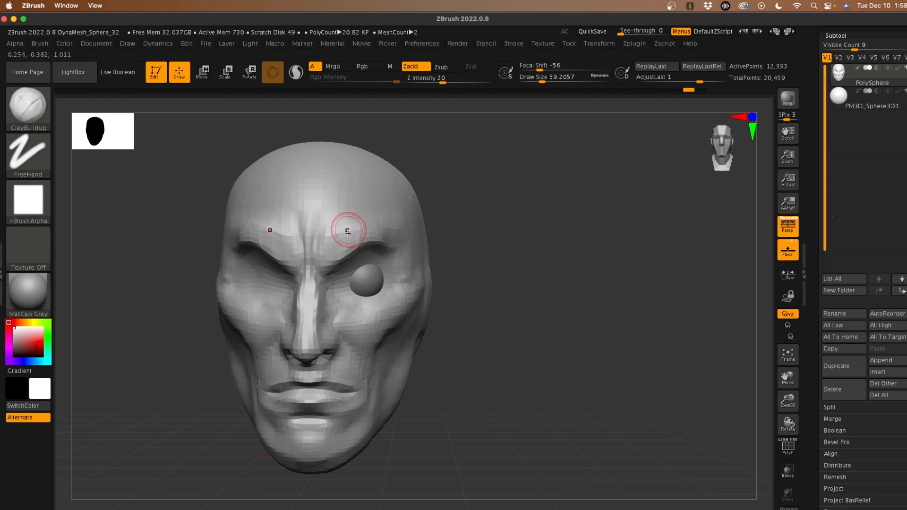
Step: Carve the eye sockets around the eyeball with ClayBuildup, setting the brush's focal shift to -44
left_click(354, 275, "alt")
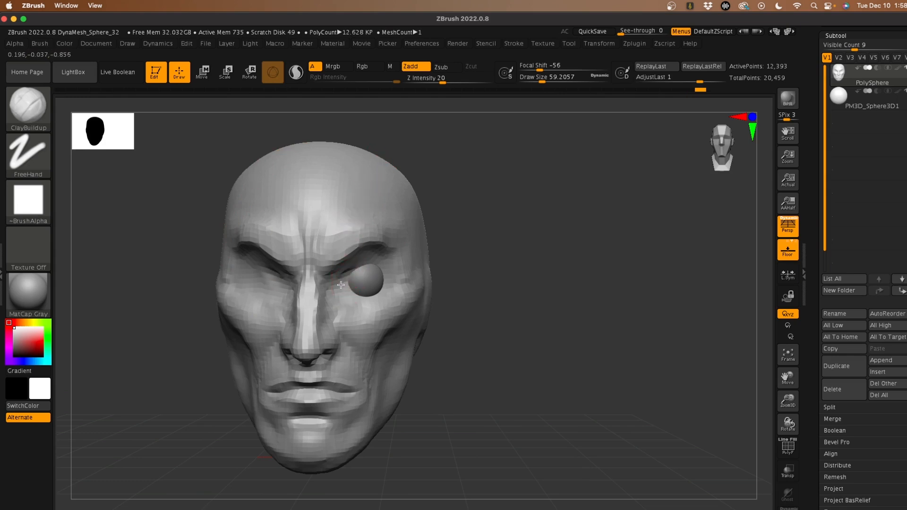
left_click(351, 275, "alt")
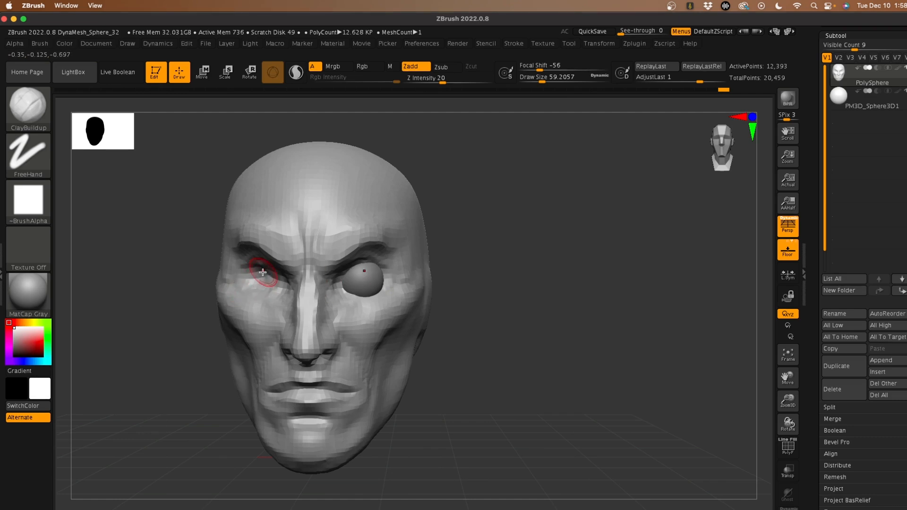
key("space")
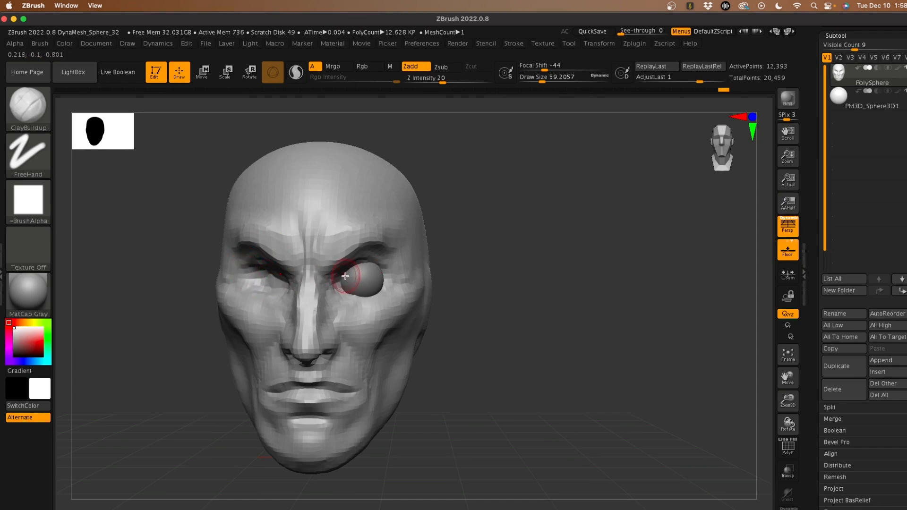
key("shift")
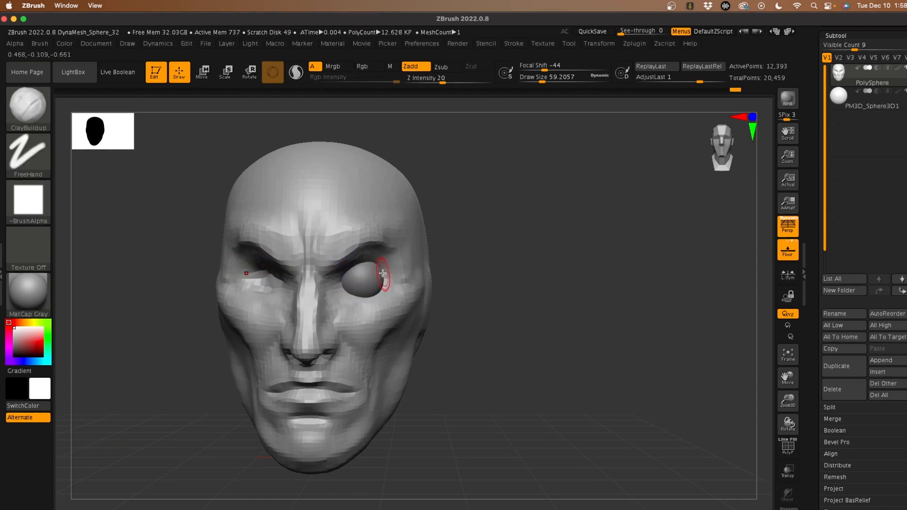
left_click_drag(180, 361, 256, 287)
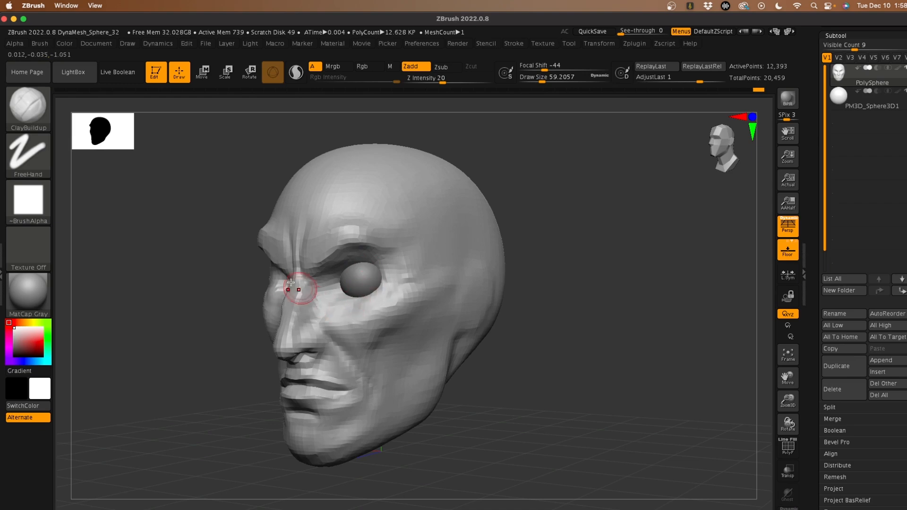
Step: Check the eye area in profile and from the front, then apply Mirror And Weld to the head mesh
mouse_move(243, 282)
left_mouse_down()
mouse_move(182, 274)
mouse_move(190, 272)
left_mouse_up()
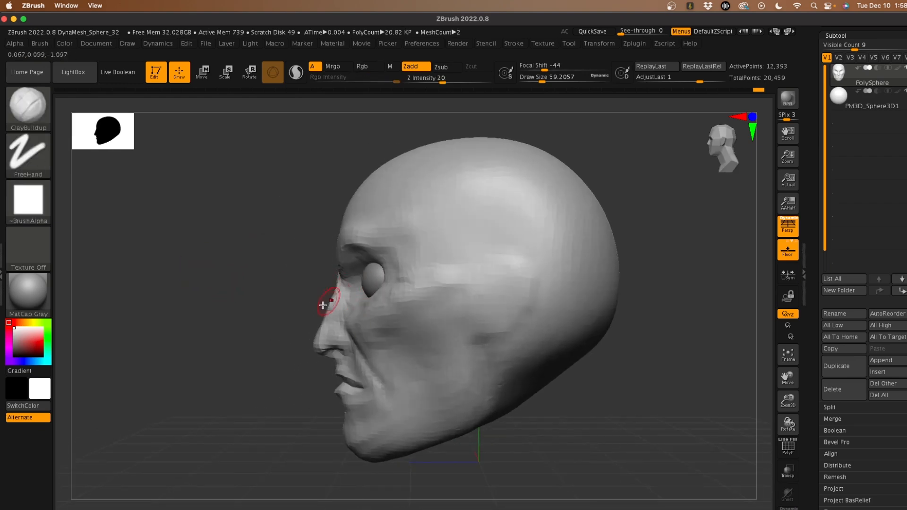
left_click_drag(238, 290, 265, 294, "alt")
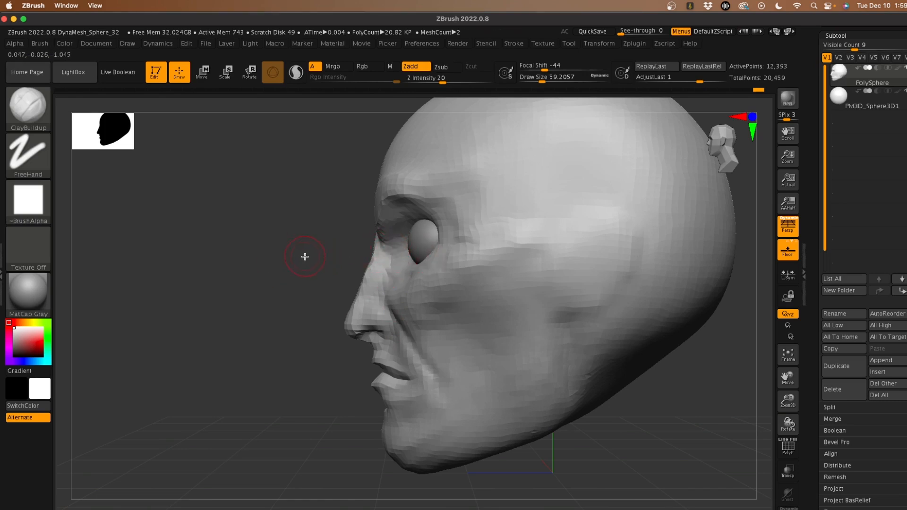
left_click_drag(212, 272, 371, 280)
mouse_move(166, 351)
left_mouse_down("shift")
mouse_move(172, 334)
mouse_move(156, 316)
mouse_move(183, 312)
mouse_move(191, 280)
left_mouse_up("shift")
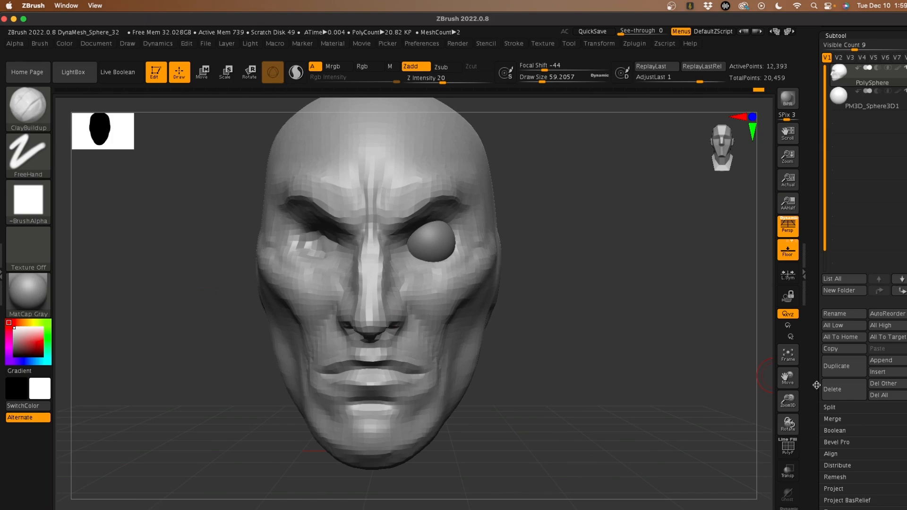
left_click_drag(816, 385, 822, 307)
left_click(835, 321)
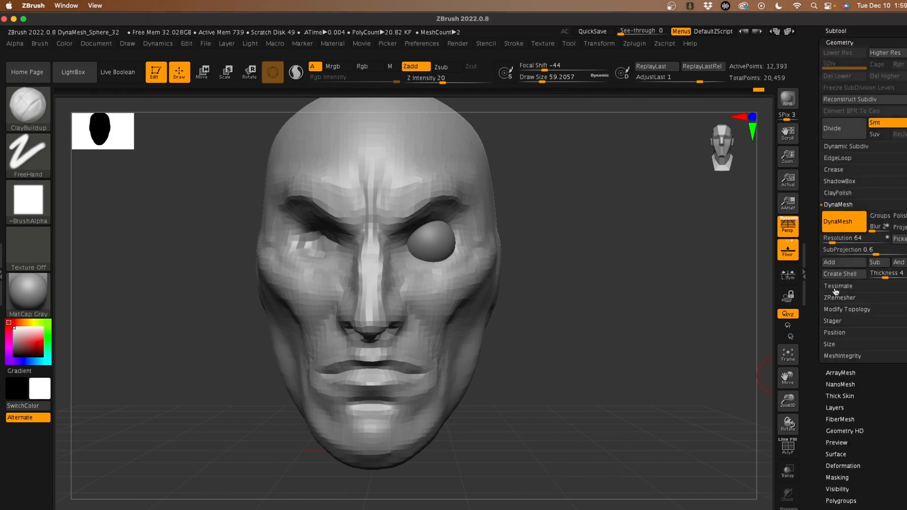
left_click(837, 310)
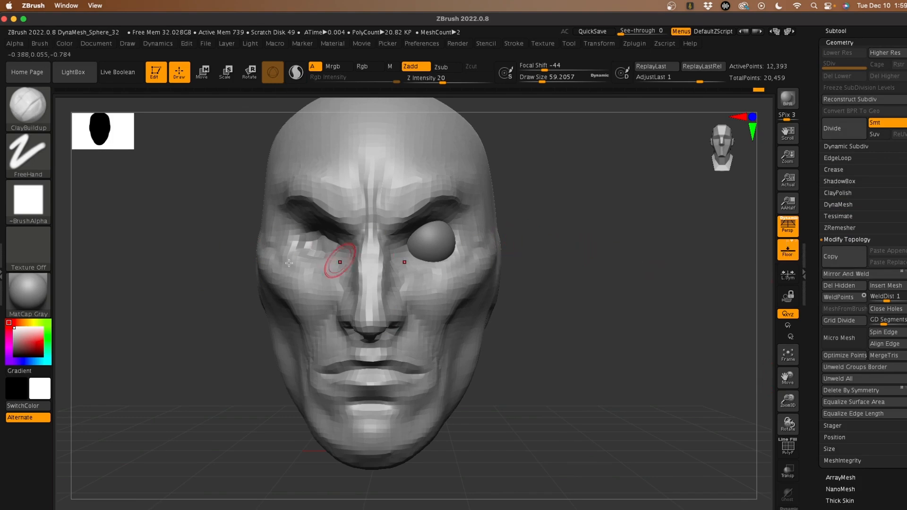
left_click(840, 274)
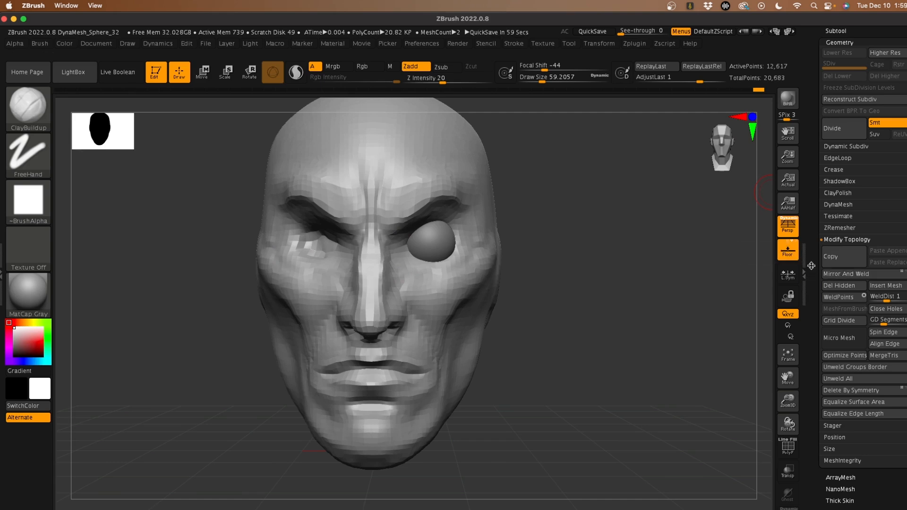
Step: Select the eyeball sphere subtool and apply Mirror And Weld to create the matching eyeball on the opposite side
scroll(817, 300, "up", 5)
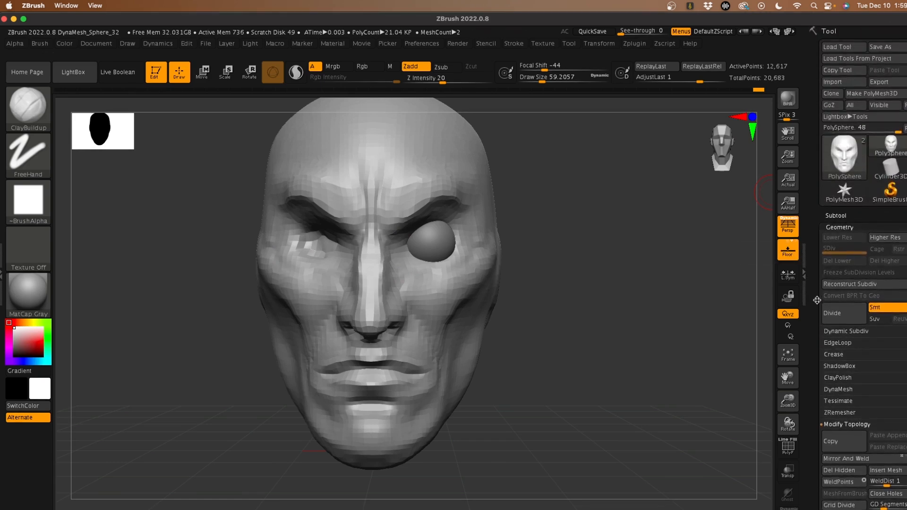
left_click(838, 216)
left_click(882, 109)
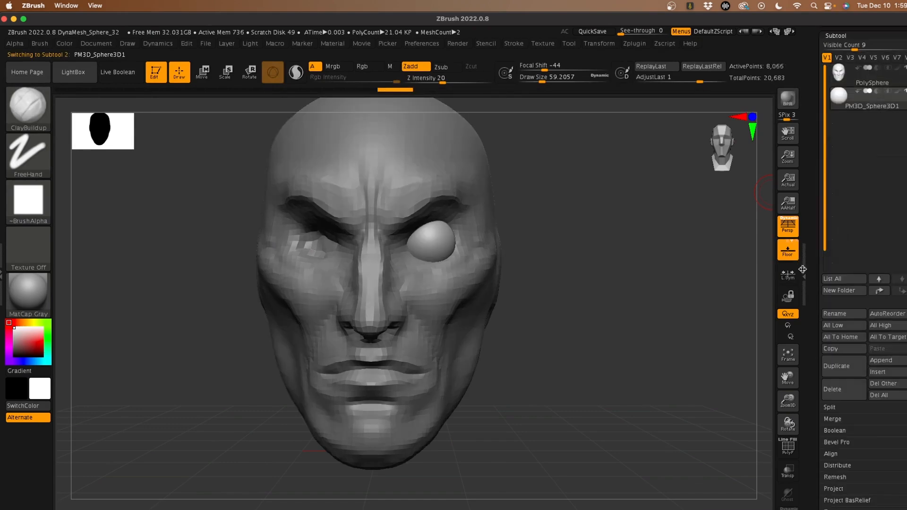
scroll(818, 198, "down", 6)
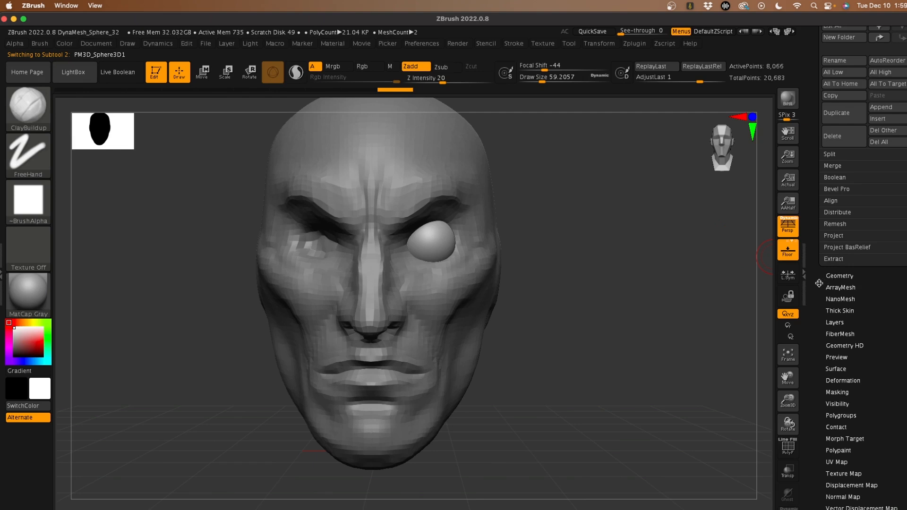
left_click(836, 257)
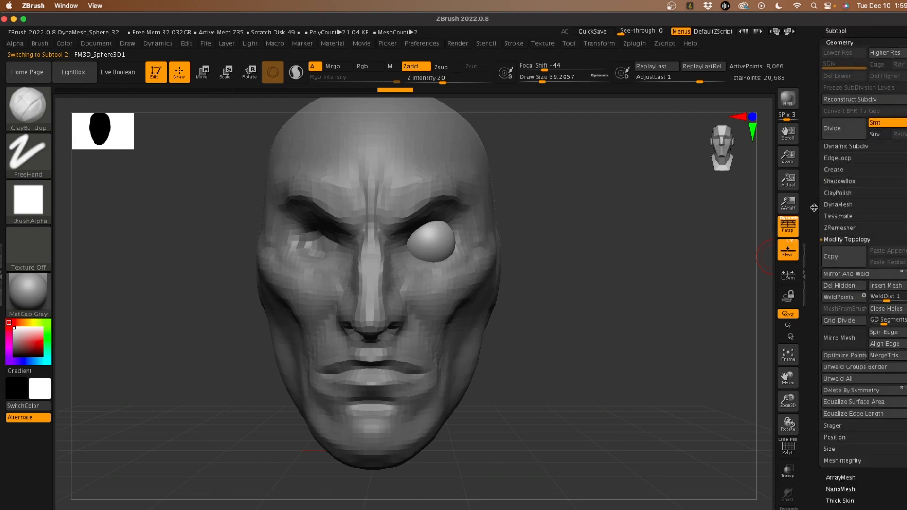
left_click_drag(814, 208, 814, 198)
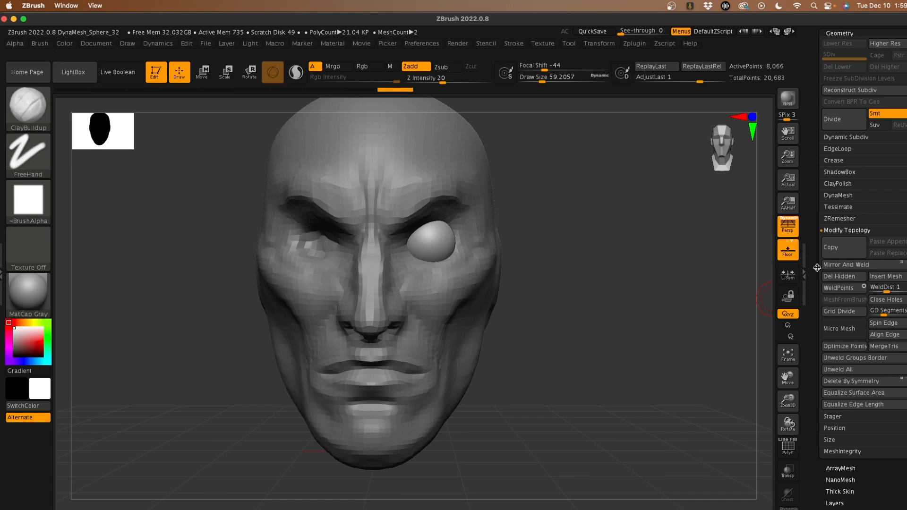
left_click(840, 266)
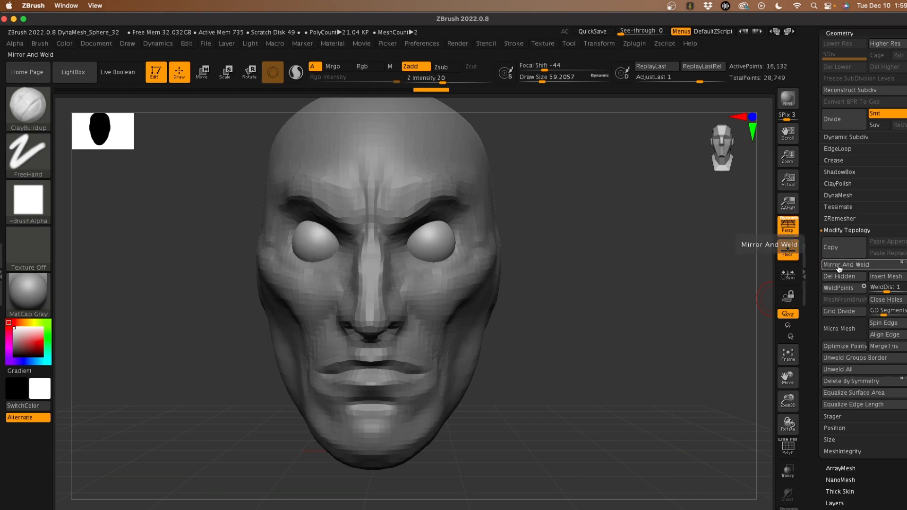
Step: Select the head subtool for sculpting and switch to the DamStandard brush
left_click_drag(816, 208, 815, 308)
left_click(847, 215)
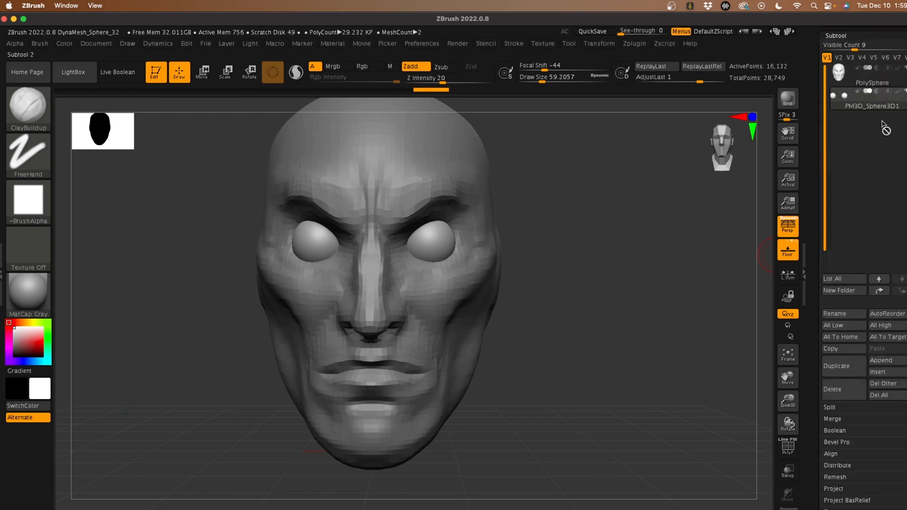
left_click(869, 78)
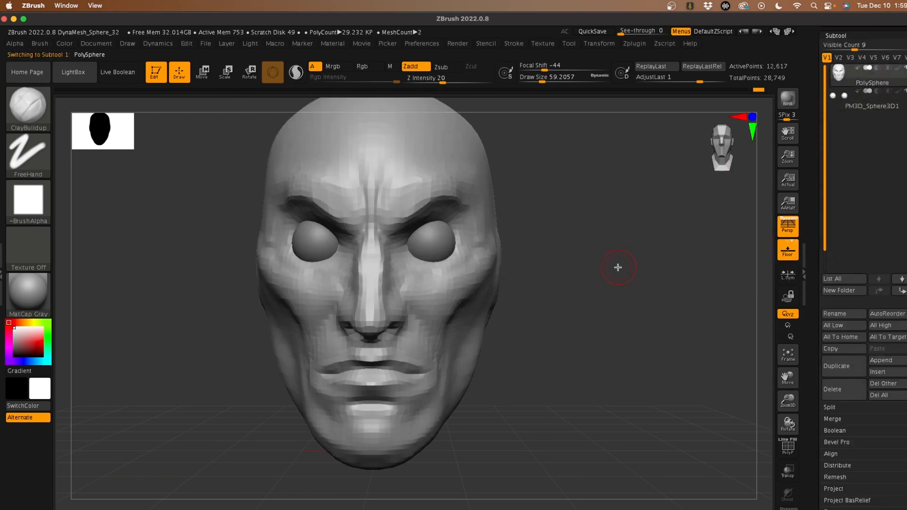
mouse_move(210, 314)
left_mouse_down()
mouse_move(193, 318)
mouse_move(205, 326)
mouse_move(198, 310)
mouse_move(235, 237)
left_mouse_up()
key("b")
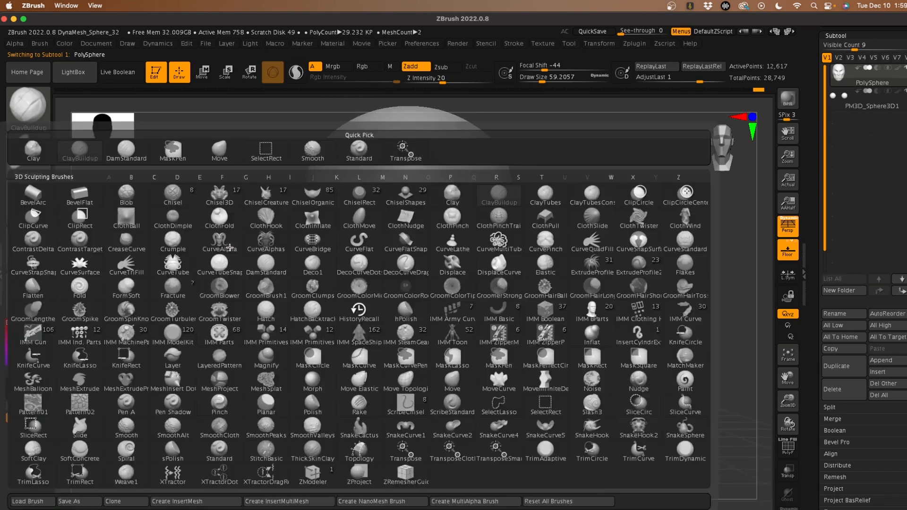
key("d")
key("s")
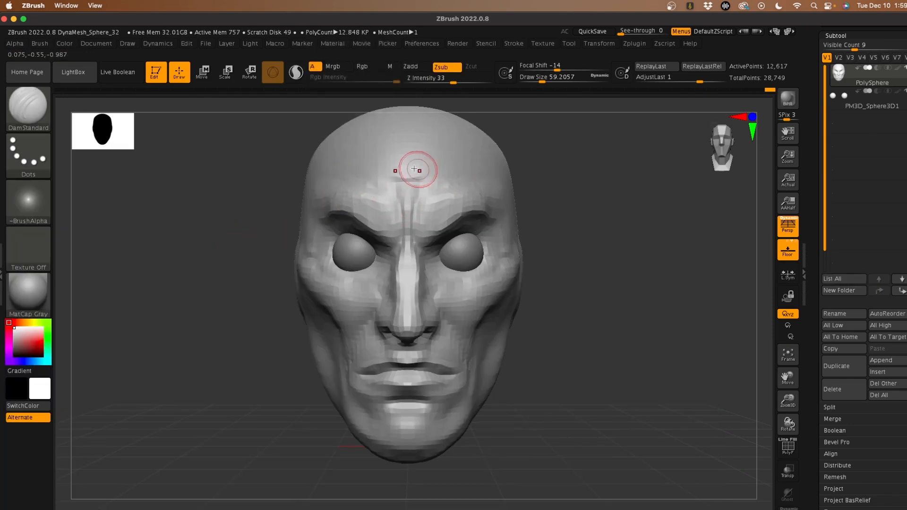
Step: Carve horizontal wrinkle lines across the forehead above the brows with the DamStandard brush
left_click_drag(409, 149, 342, 164)
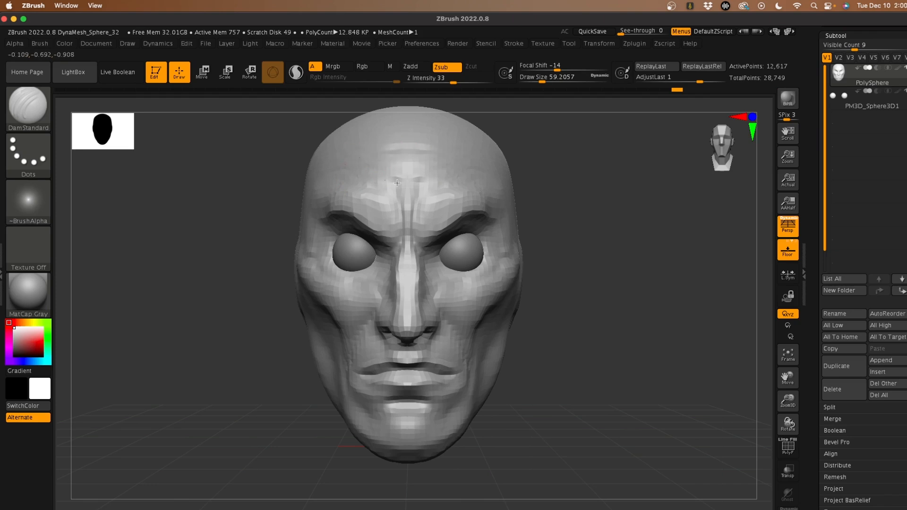
left_click_drag(397, 183, 360, 176)
left_click_drag(424, 171, 342, 168)
left_click_drag(426, 165, 320, 163)
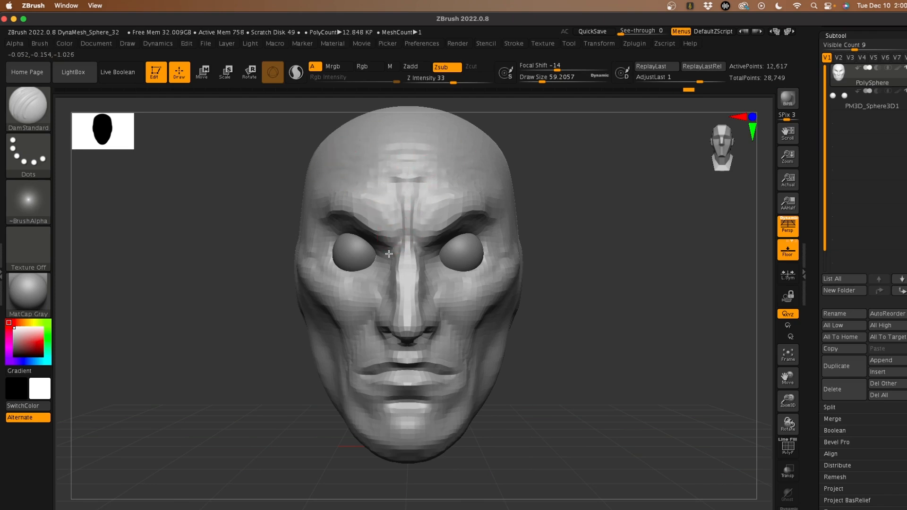
Step: Cut DamStandard creases at the inner and outer eye corners and along the side of the nose
left_click_drag(389, 254, 411, 230)
left_click_drag(175, 236, 245, 226)
mouse_move(373, 314)
left_mouse_down()
mouse_move(387, 297)
mouse_move(411, 311)
left_mouse_up()
left_click_drag(183, 379, 192, 334)
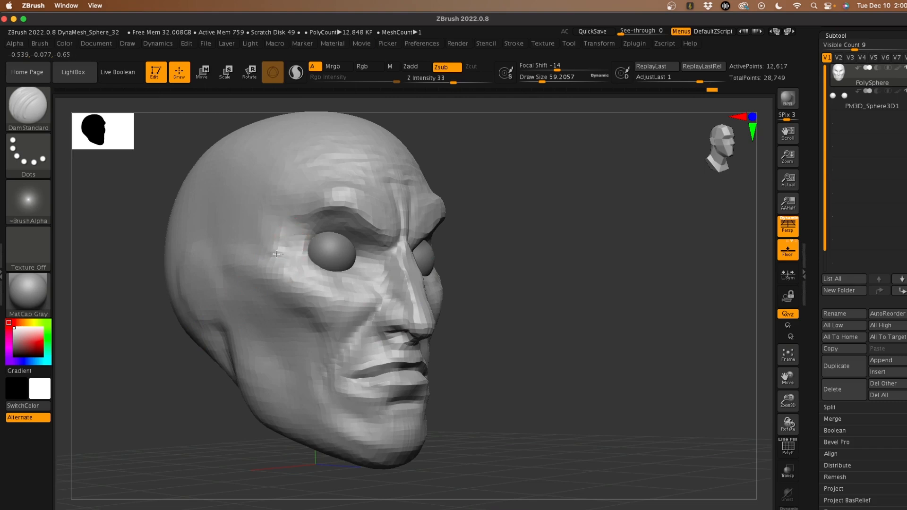
left_click_drag(306, 253, 270, 252)
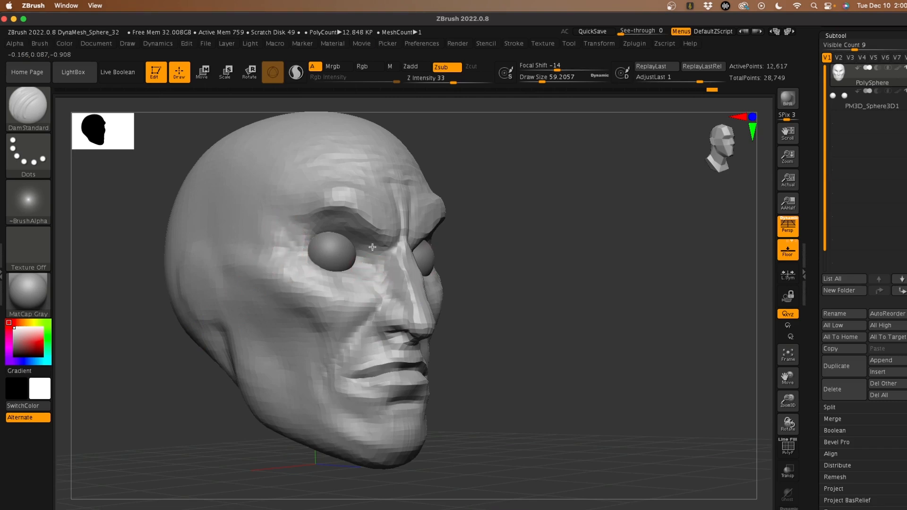
left_click_drag(373, 247, 367, 251)
left_click_drag(215, 381, 214, 395)
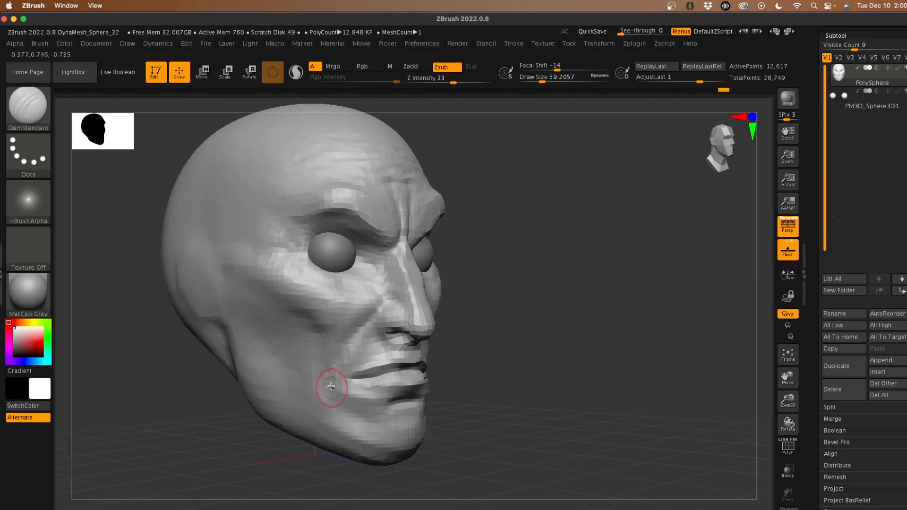
Step: Sharpen the crease beneath the lower lip with the DamStandard brush
left_click_drag(285, 448, 218, 440)
left_click_drag(444, 413, 433, 407)
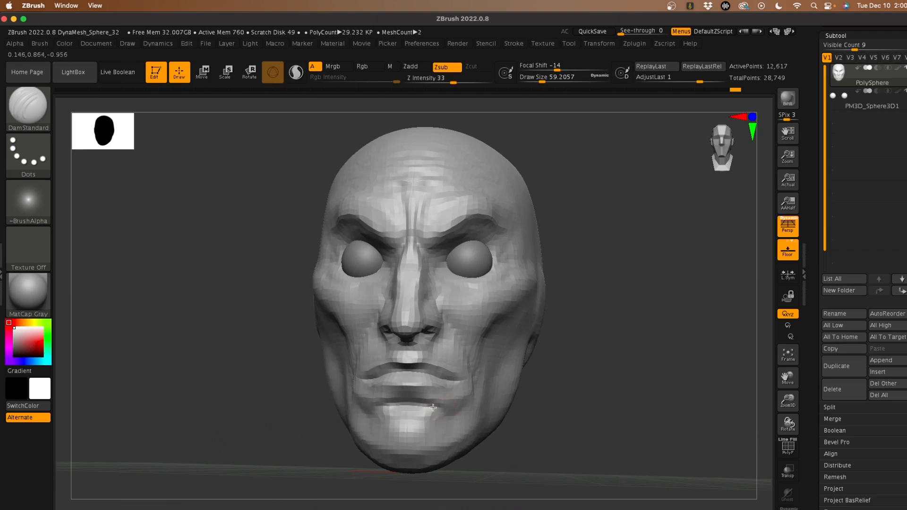
left_click_drag(373, 398, 460, 383)
Step: Define the nostril wing, cheek folds, jaw and temple creases on the side of the head with DamStandard
left_click_drag(293, 358, 197, 369)
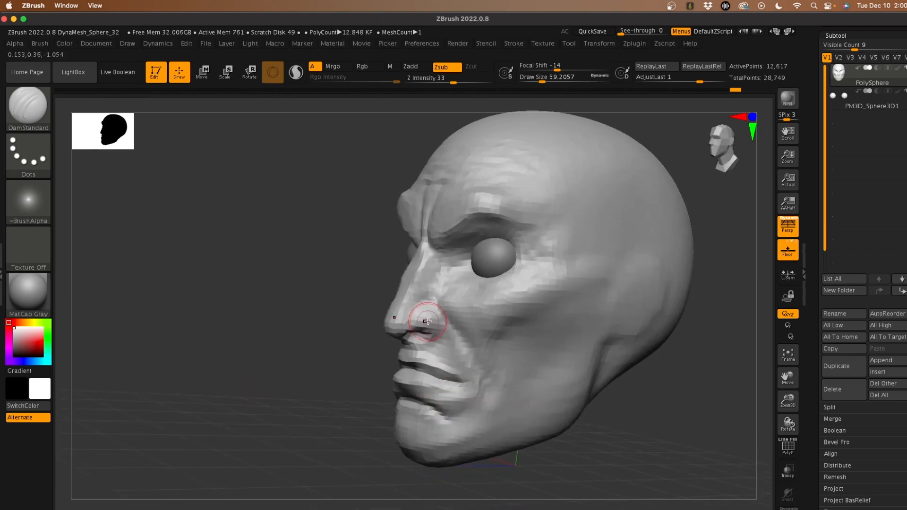
mouse_move(442, 335)
left_mouse_down()
mouse_move(437, 302)
mouse_move(418, 306)
mouse_move(430, 265)
mouse_move(543, 254)
left_mouse_up()
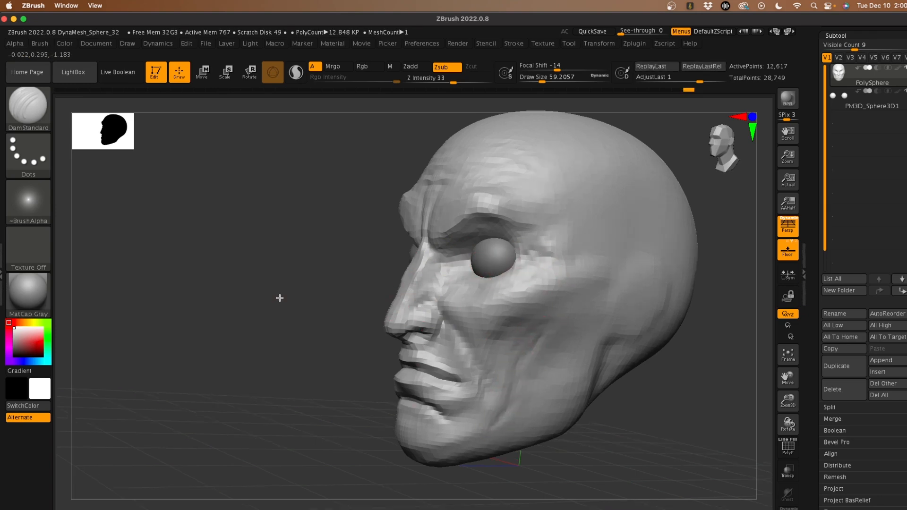
mouse_move(280, 297)
left_mouse_down()
mouse_move(523, 320)
mouse_move(603, 378)
left_mouse_up()
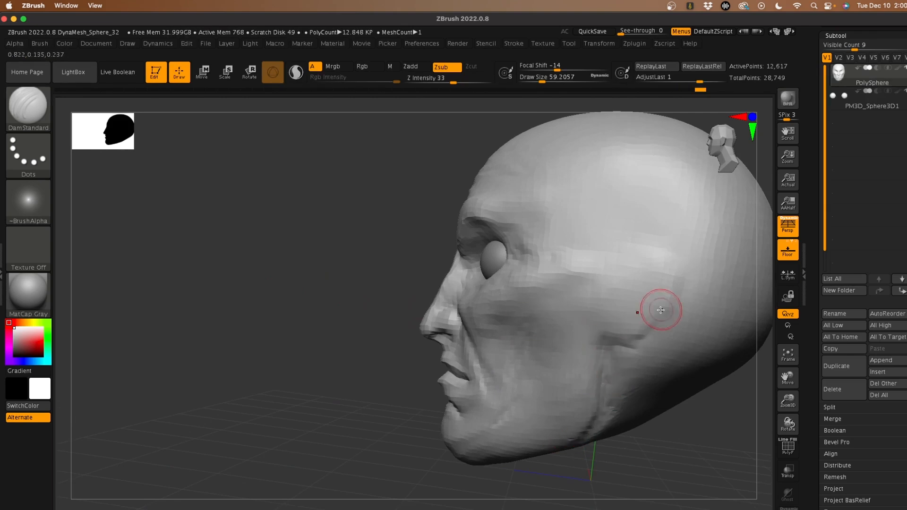
left_click_drag(316, 253, 501, 203)
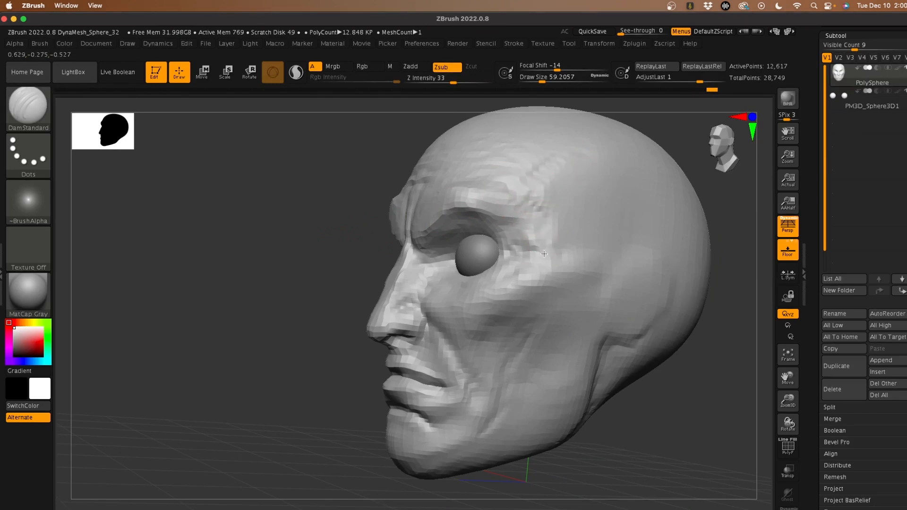
left_click_drag(392, 251, 175, 272)
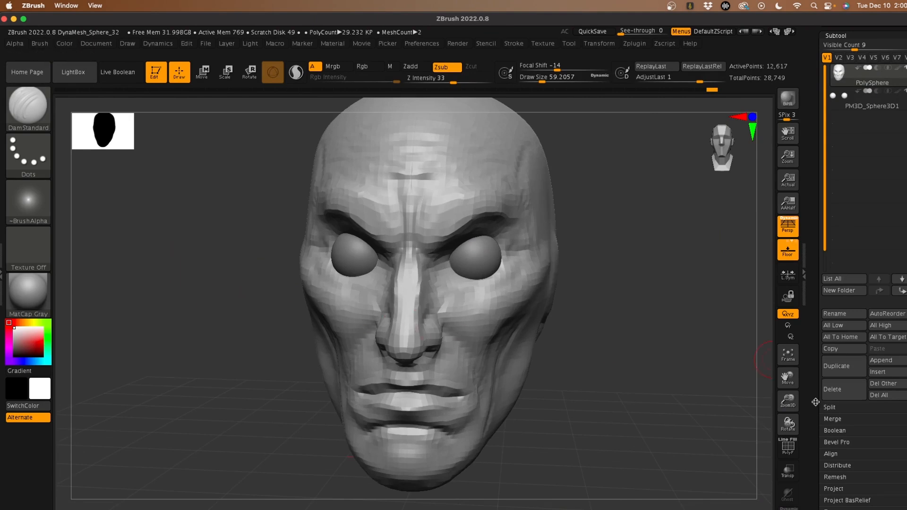
Step: Re-DynaMesh the head at resolution 128 and inspect the new topology with the polyframe display
scroll(815, 402, "down", 6)
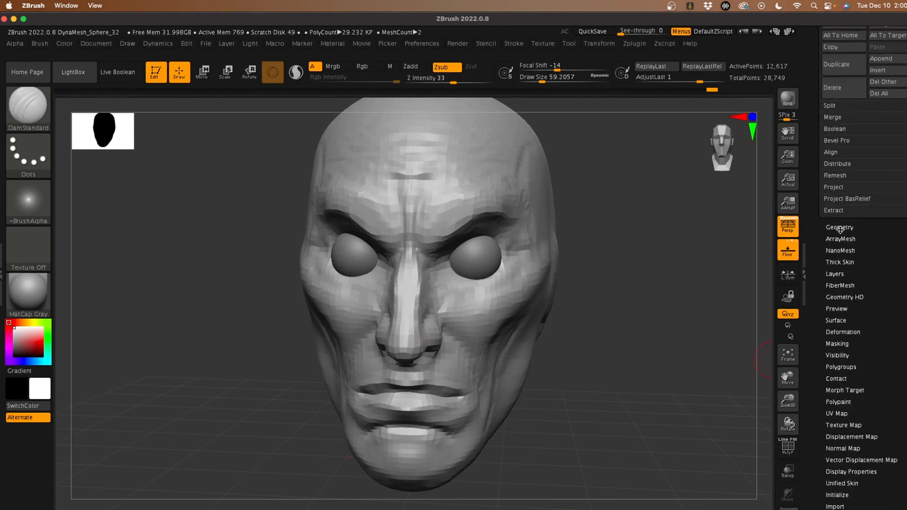
left_click(840, 227)
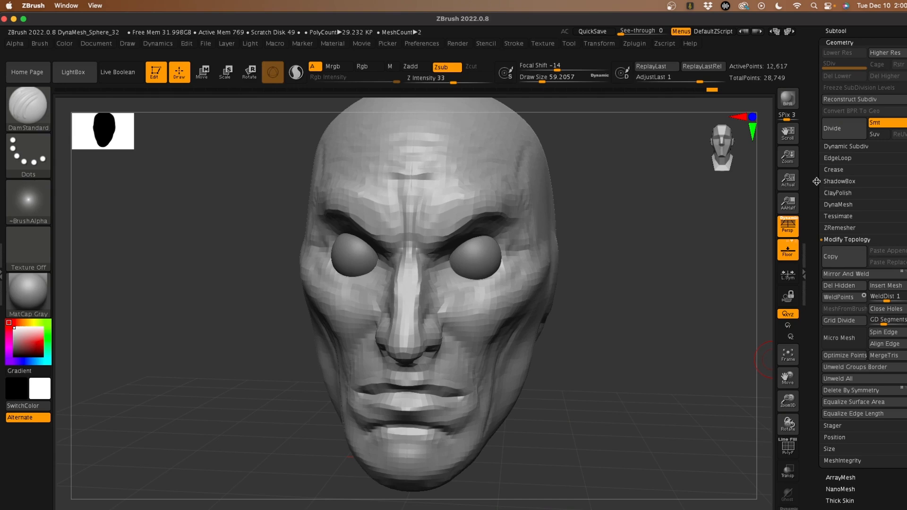
left_click(839, 206)
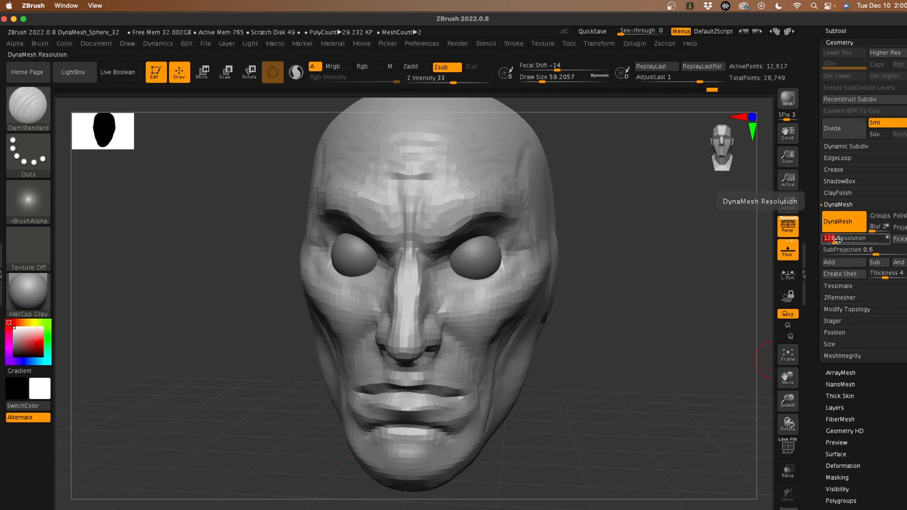
left_click_drag(384, 247, 399, 217)
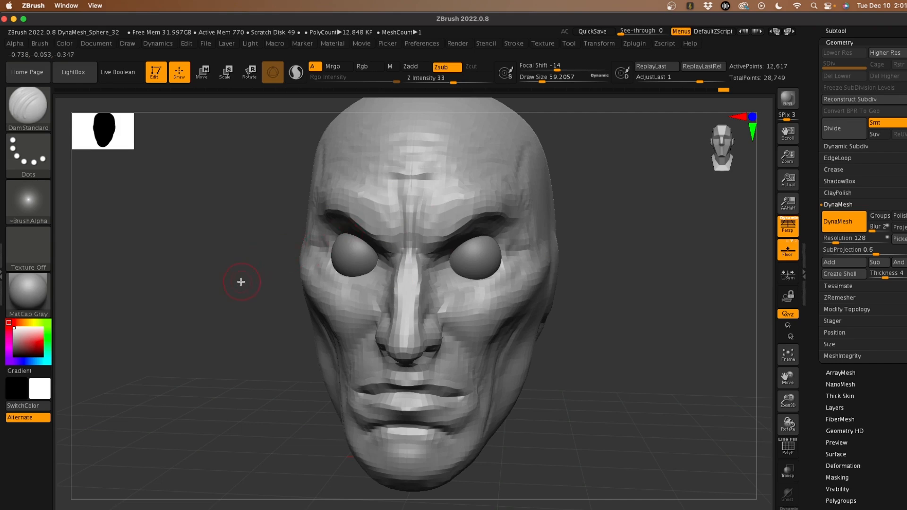
mouse_move(193, 254)
left_mouse_down("ctrl")
mouse_move(223, 308)
mouse_move(231, 263)
left_mouse_up("ctrl")
key("shift+f")
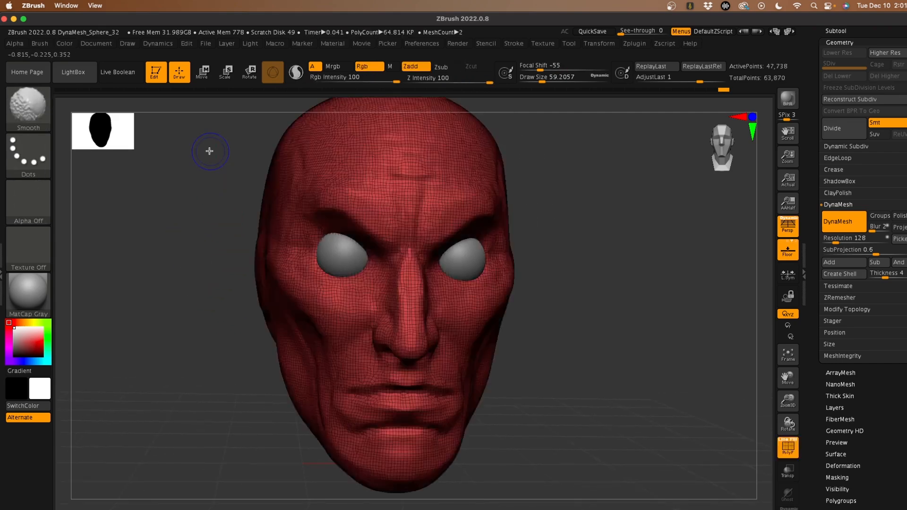
key("shift+f")
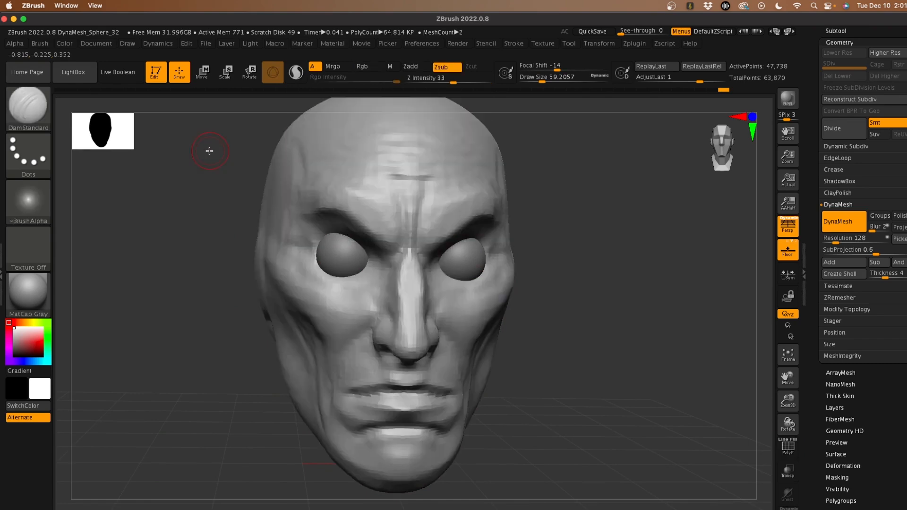
Step: Smooth the nose bridge, the area between the brows and the forehead wrinkles
left_click_drag(229, 363, 264, 355)
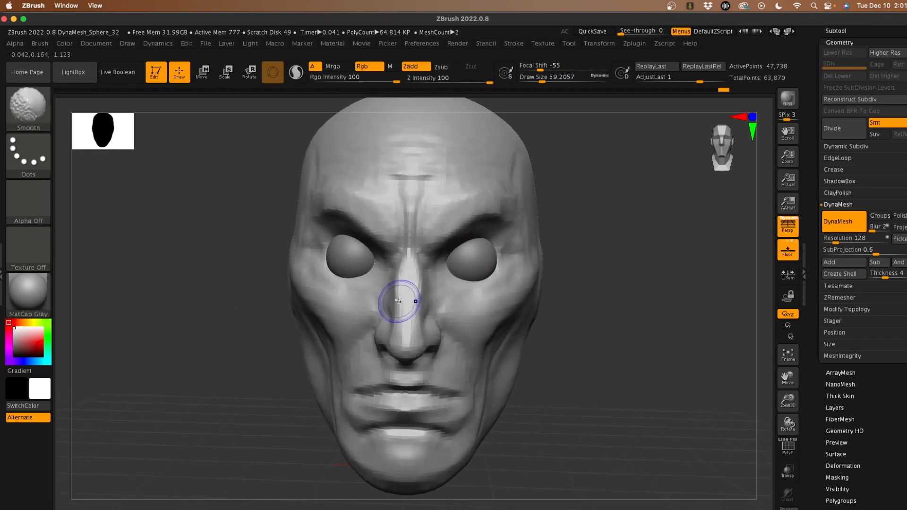
mouse_move(402, 301)
left_mouse_down("shift")
mouse_move(407, 310)
mouse_move(401, 299)
left_mouse_up("shift")
left_click_drag(409, 258, 409, 282, "shift")
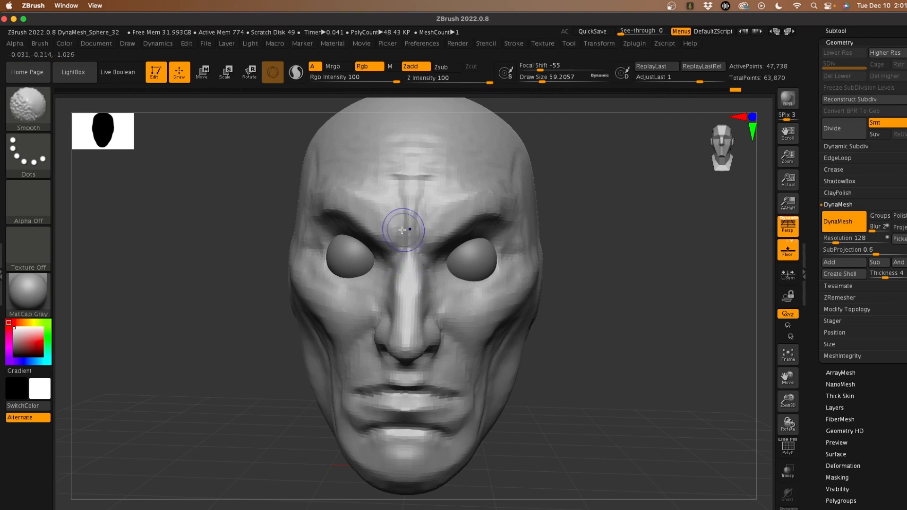
left_click_drag(381, 174, 414, 172, "shift")
left_click_drag(348, 142, 419, 148, "shift")
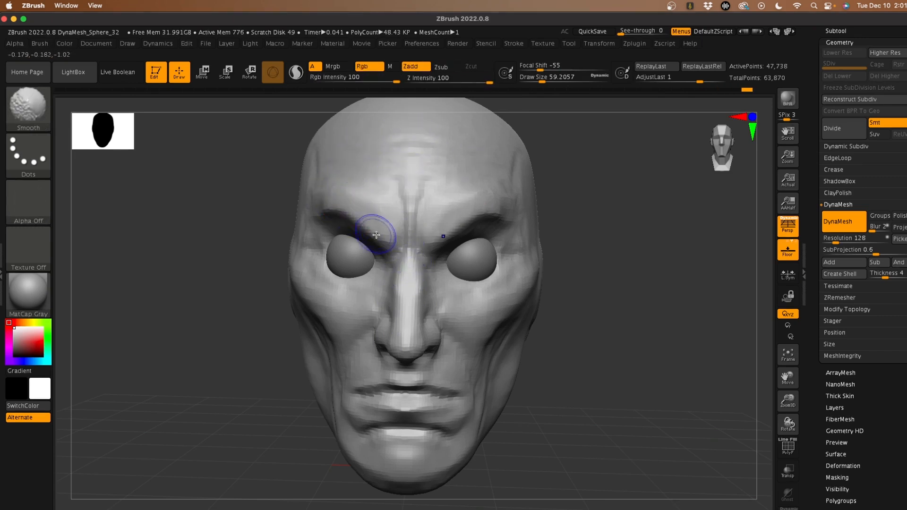
left_click_drag(194, 271, 189, 281)
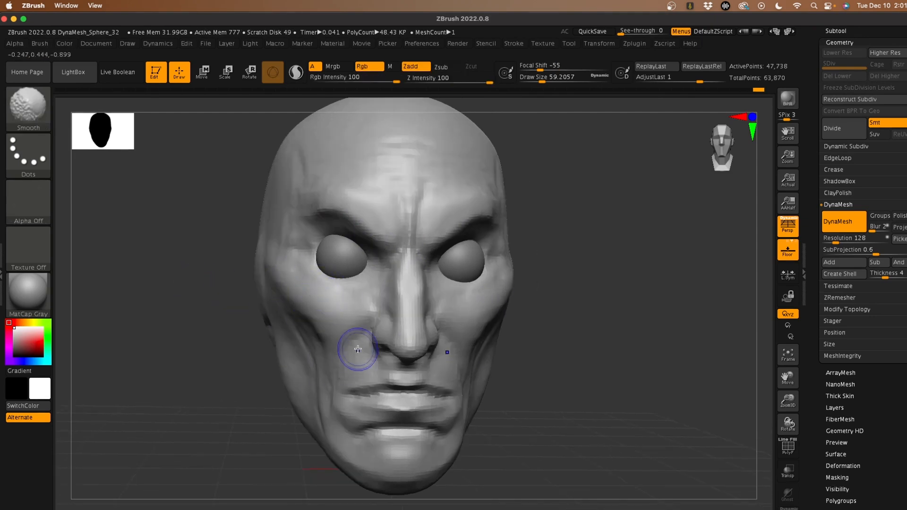
Step: Build up clay around the inner eye corners with the ClayBuildup brush at draw size about 49, and smooth the area
key("b")
key("c")
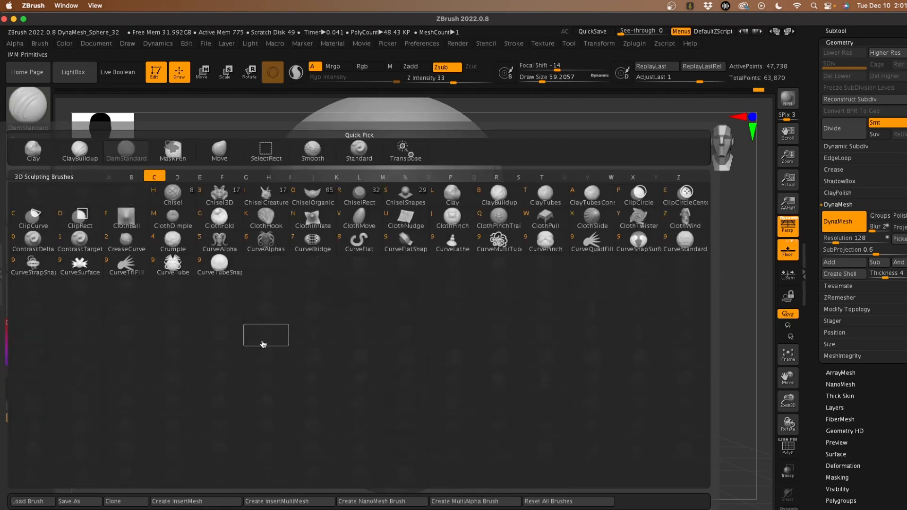
key("b")
mouse_move(181, 340)
left_mouse_down("alt")
mouse_move(172, 346)
mouse_move(182, 354)
mouse_move(187, 334)
mouse_move(208, 340)
mouse_move(381, 260)
mouse_move(421, 259)
left_mouse_up("alt")
key("space")
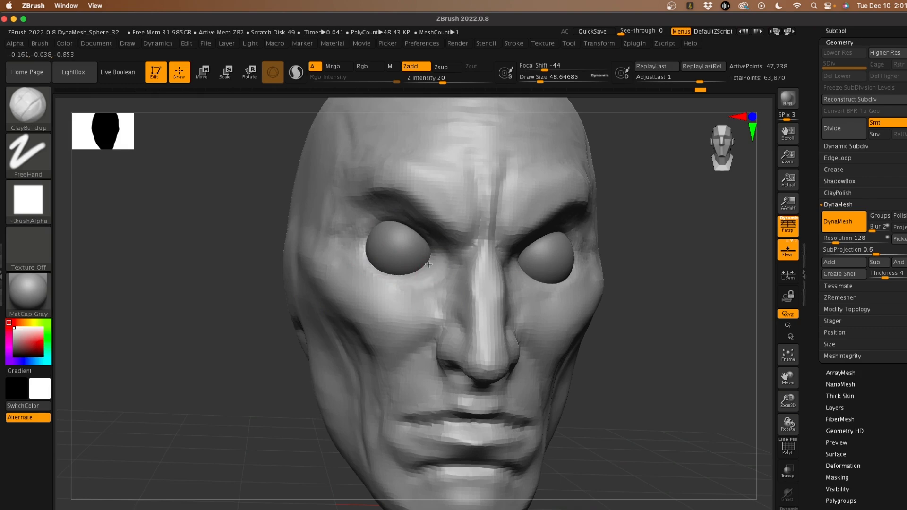
mouse_move(281, 256)
left_mouse_down()
mouse_move(207, 229)
mouse_move(448, 243)
left_mouse_up()
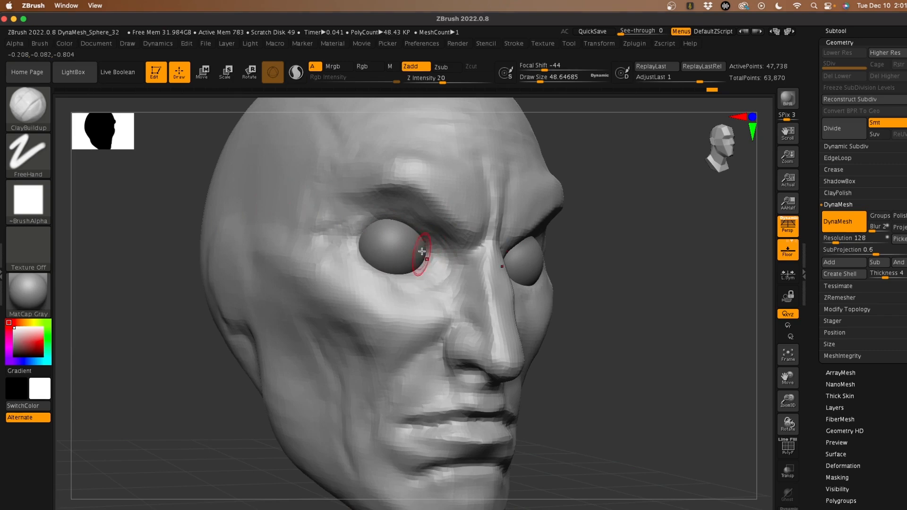
left_click_drag(412, 257, 407, 284)
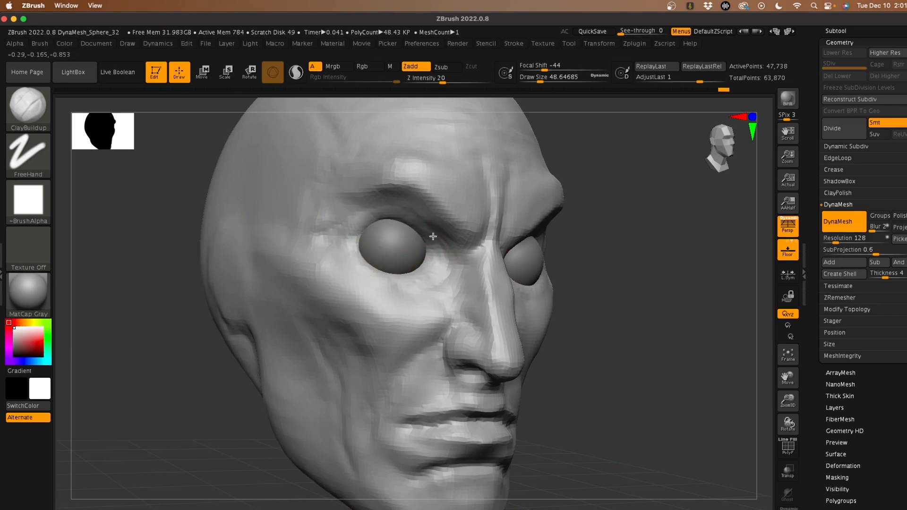
key("shift")
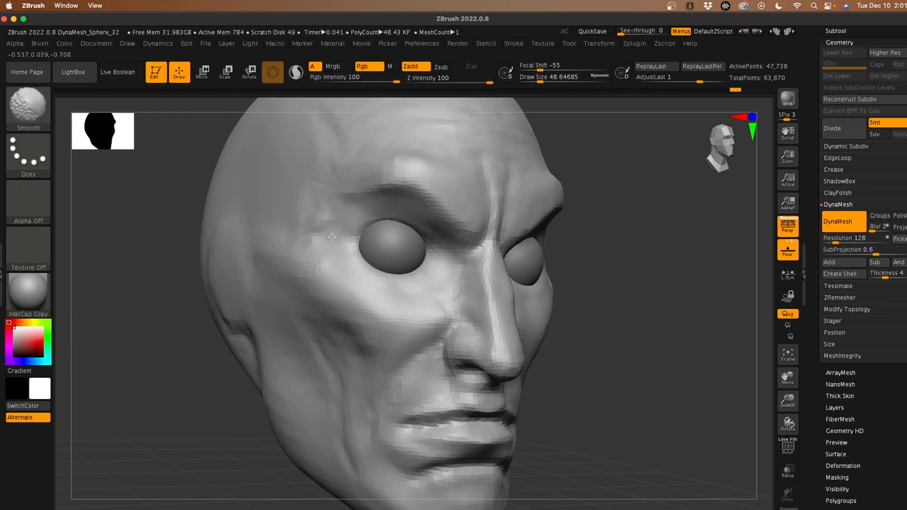
Step: Pull the eyelids over the eyeball in profile with the Move brush at draw size about 140, and smooth the cheekbone beside the eye
mouse_move(199, 340)
left_mouse_down()
mouse_move(158, 369)
mouse_move(187, 370)
left_mouse_up()
key("b")
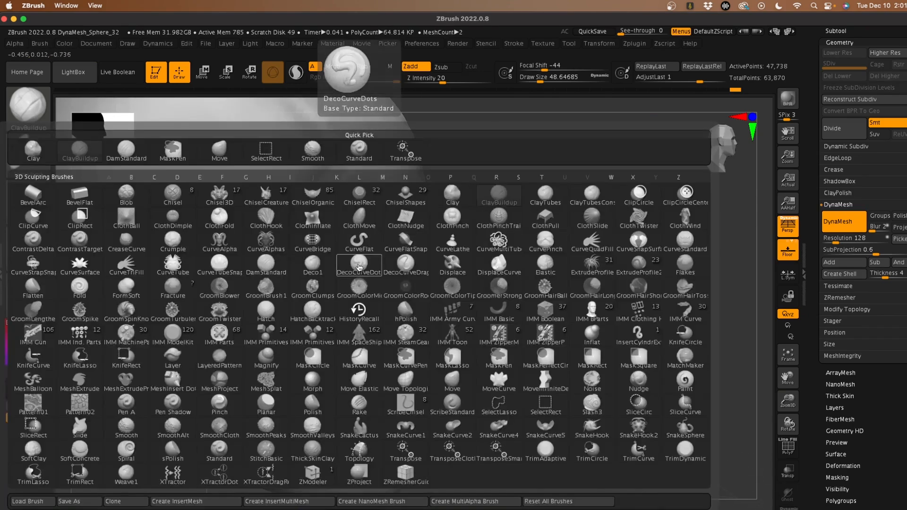
key("m")
key("v")
key("s")
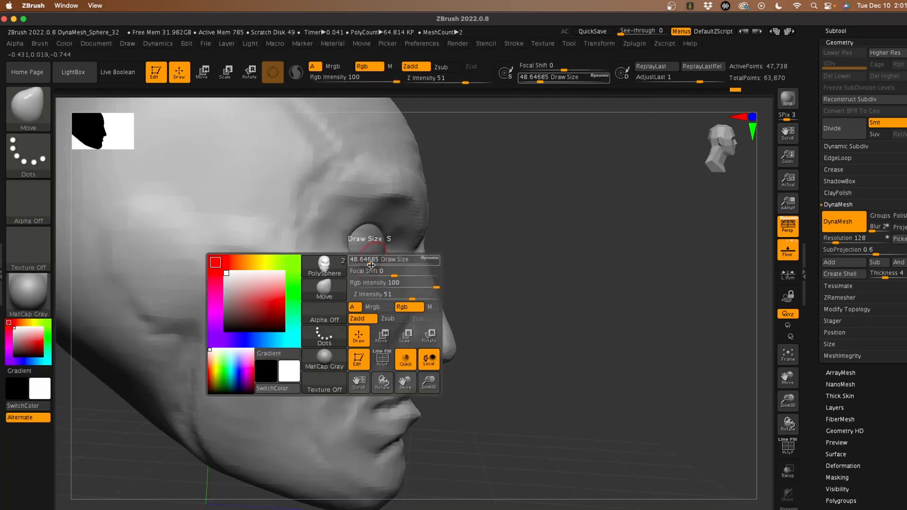
left_click_drag(369, 262, 384, 263)
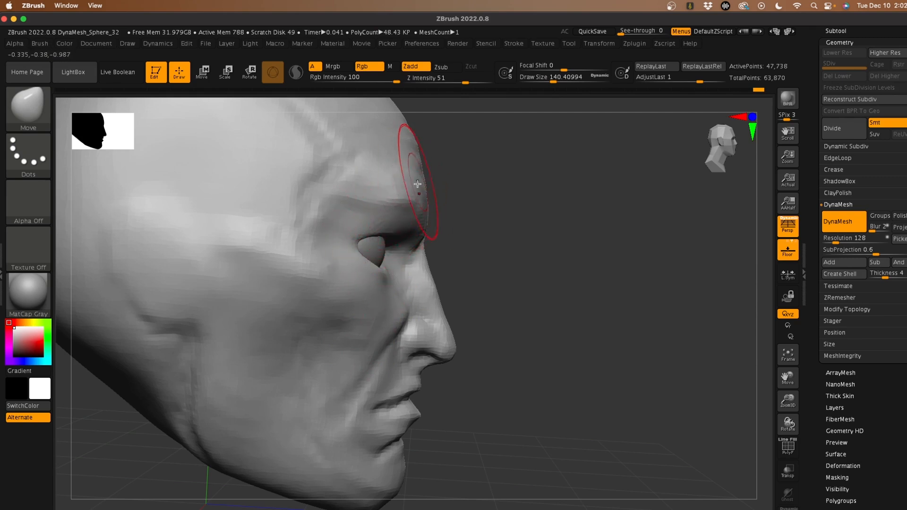
left_click_drag(353, 334, 347, 340)
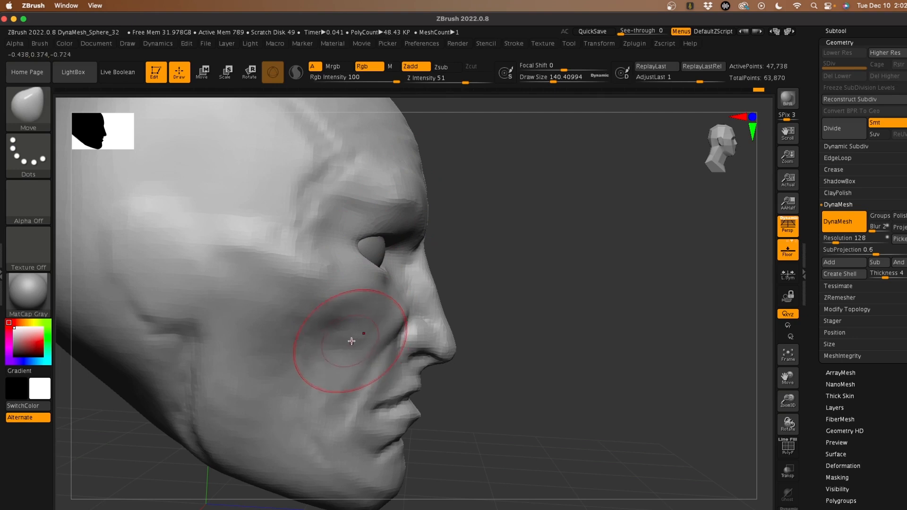
key("shift")
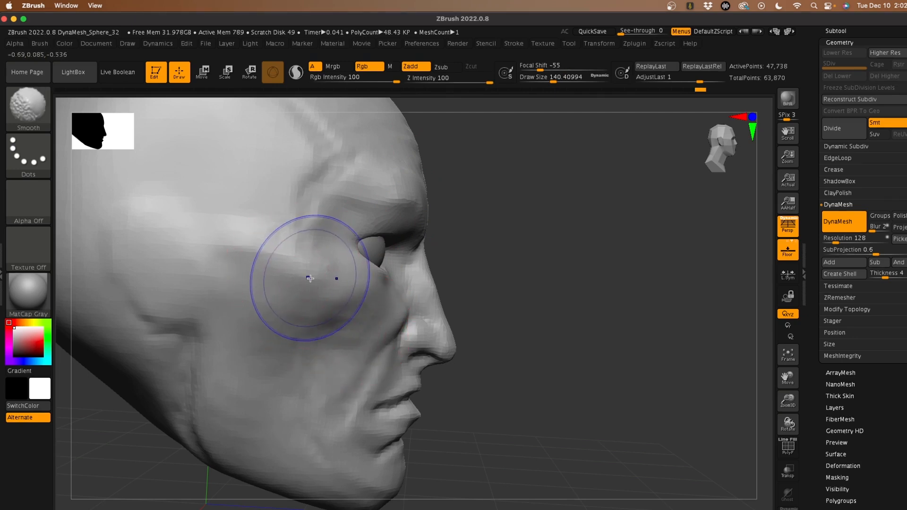
mouse_move(287, 257)
left_mouse_down("shift")
mouse_move(272, 252)
mouse_move(300, 275)
left_mouse_up("shift")
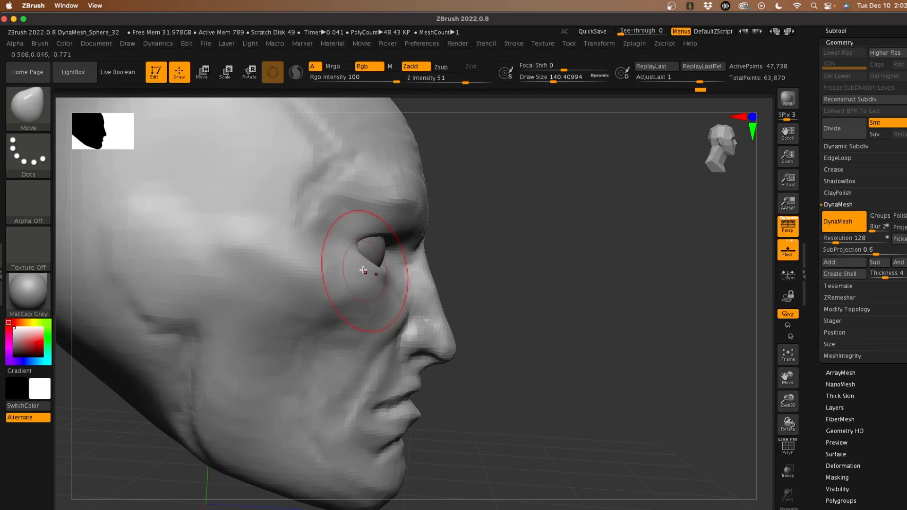
Step: Refine the lower eyelid edges from the front with the Move brush at draw size about 68
left_click_drag(579, 362, 437, 346)
left_click_drag(219, 255, 215, 248, "shift")
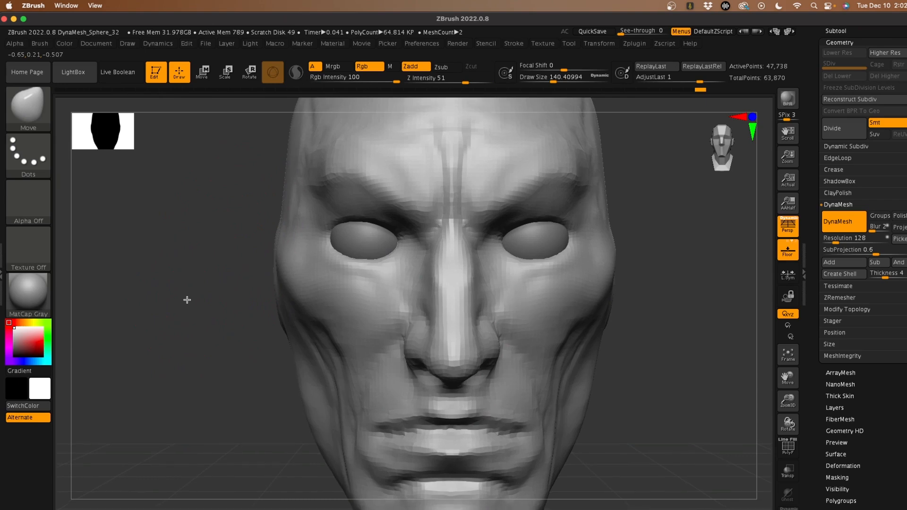
left_click_drag(187, 300, 154, 303, "alt")
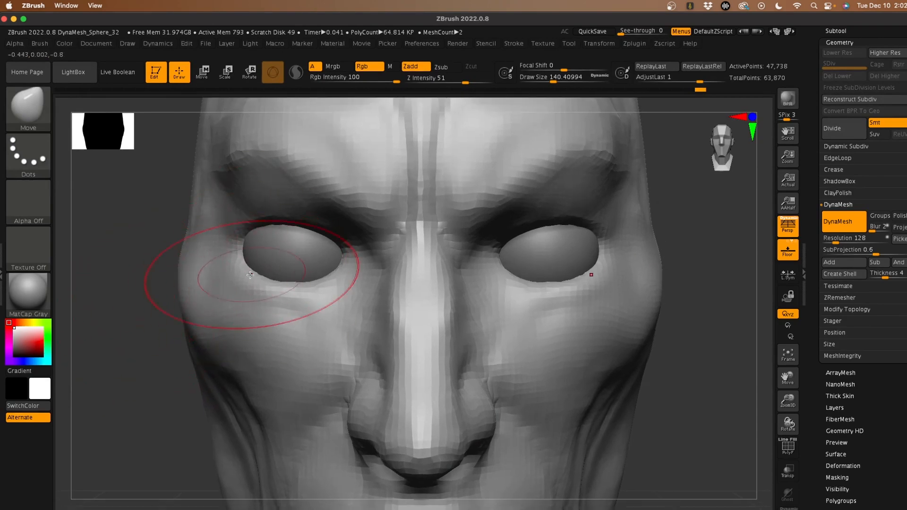
key("space")
mouse_move(250, 274)
left_mouse_down()
mouse_move(234, 274)
mouse_move(239, 251)
mouse_move(222, 265)
mouse_move(241, 239)
mouse_move(309, 235)
left_mouse_up()
left_click_drag(336, 273, 301, 282)
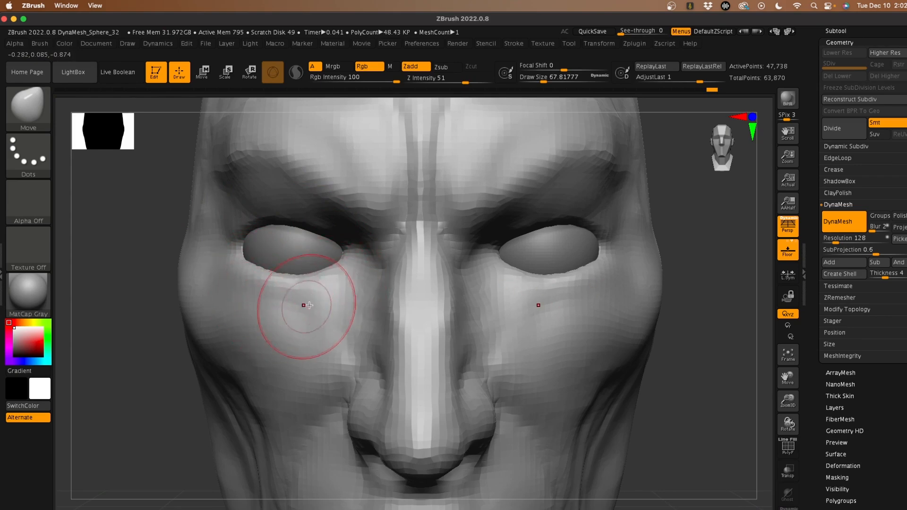
key("shift")
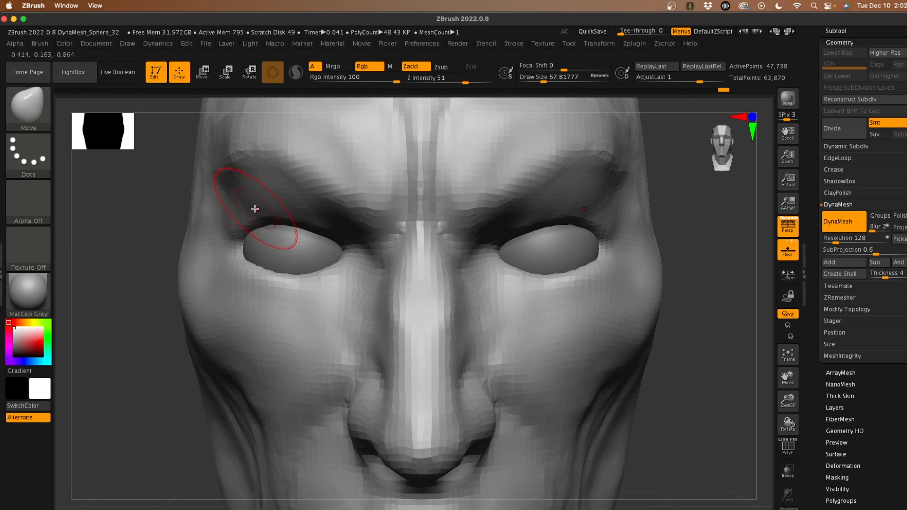
Step: Carve the bag creases beneath the eyes with the DamStandard brush at draw size about 27
key("b")
key("d")
key("s")
key("space")
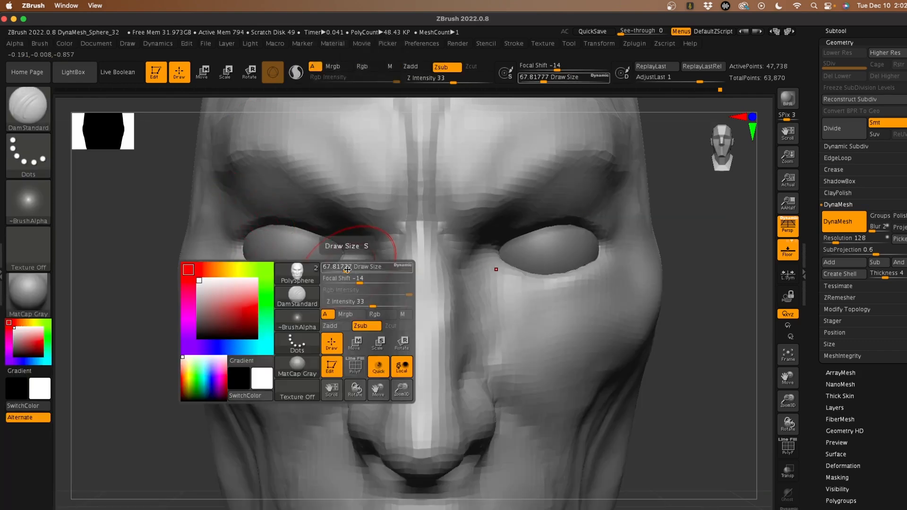
left_click_drag(348, 268, 268, 299)
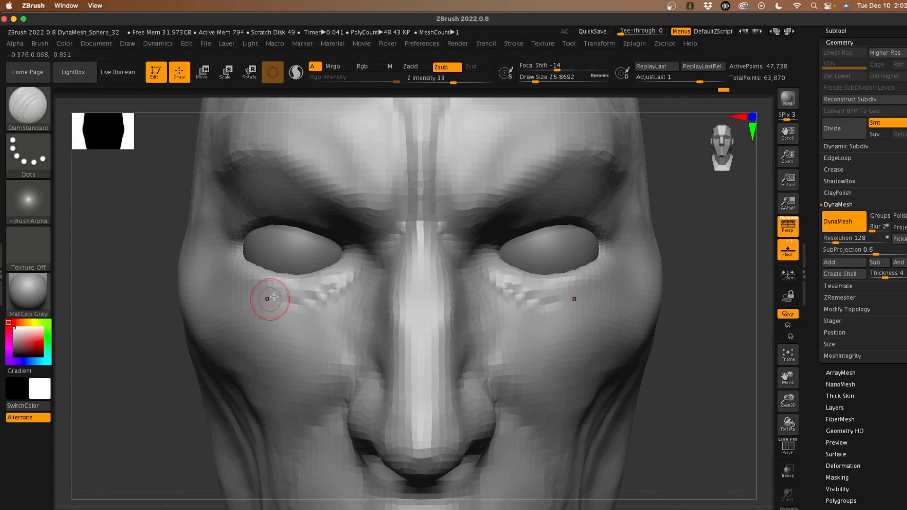
left_click_drag(334, 290, 253, 298)
mouse_move(312, 304)
left_mouse_down()
mouse_move(233, 286)
mouse_move(228, 275)
left_mouse_up()
mouse_move(265, 305)
left_mouse_down()
mouse_move(242, 289)
mouse_move(309, 304)
left_mouse_up()
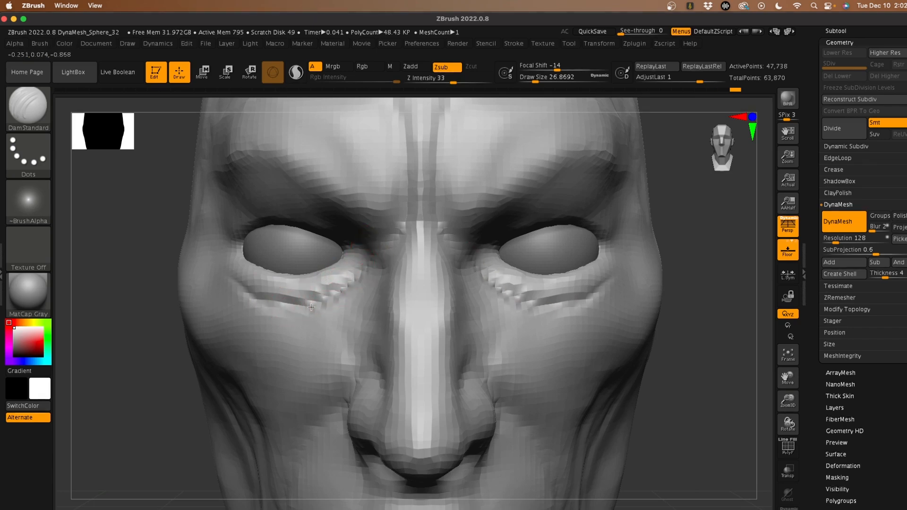
left_click_drag(338, 288, 237, 287)
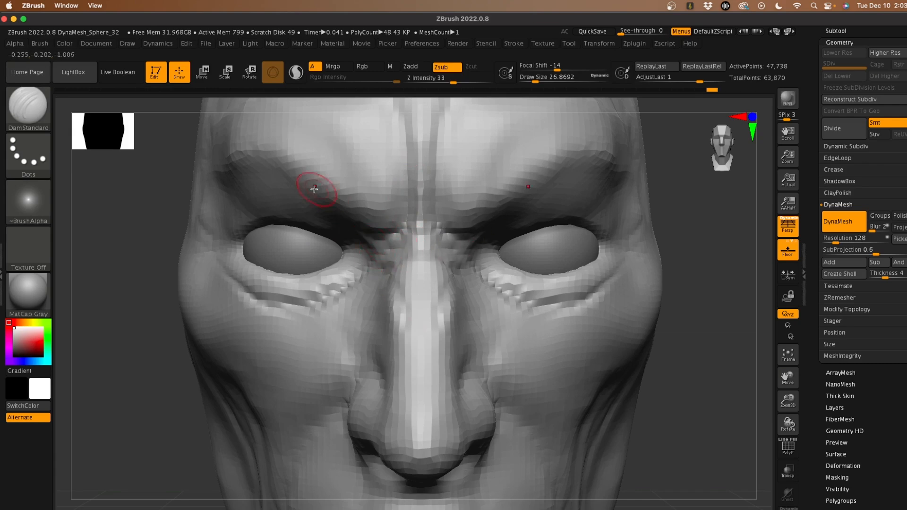
Step: Deepen the inner part of the under-eye creases toward the nose with DamStandard
left_click_drag(140, 197, 149, 198)
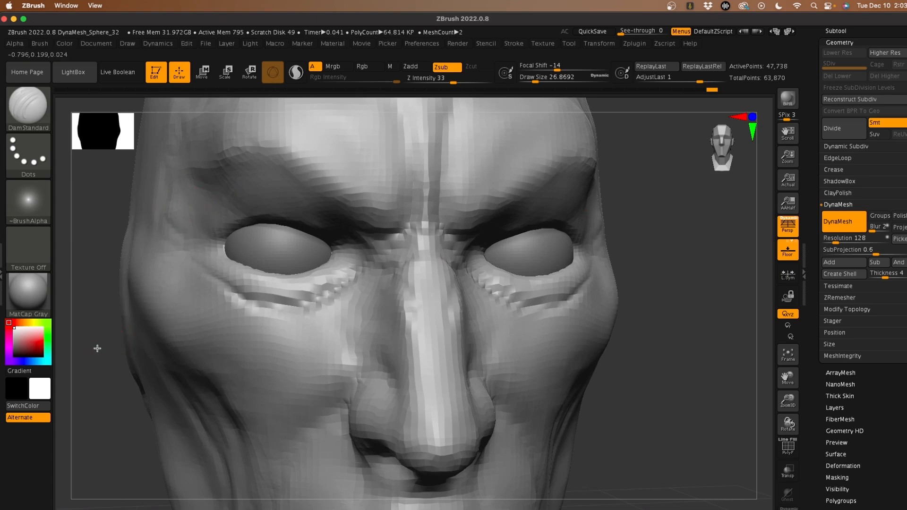
left_click_drag(98, 349, 90, 344)
left_click_drag(107, 299, 111, 297, "shift")
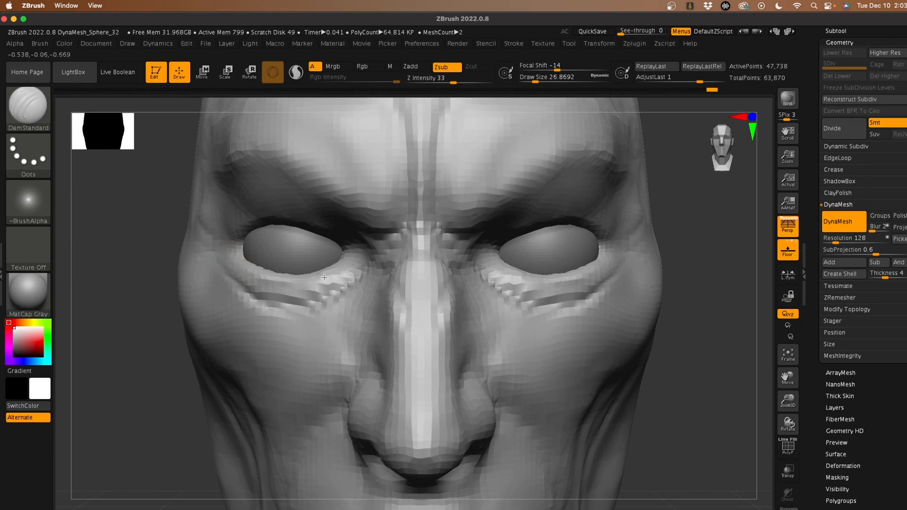
left_click_drag(353, 274, 323, 290)
left_click_drag(305, 301, 323, 300)
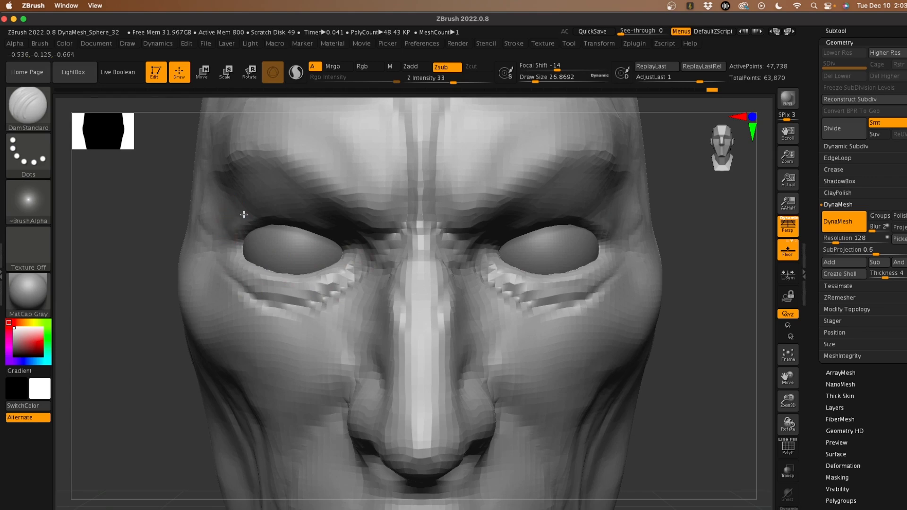
Step: Carve the upper eyelid creases from the outer to the inner eye corners, and rework the folds beneath the eyes
mouse_move(244, 214)
left_mouse_down()
mouse_move(278, 203)
mouse_move(336, 221)
left_mouse_up()
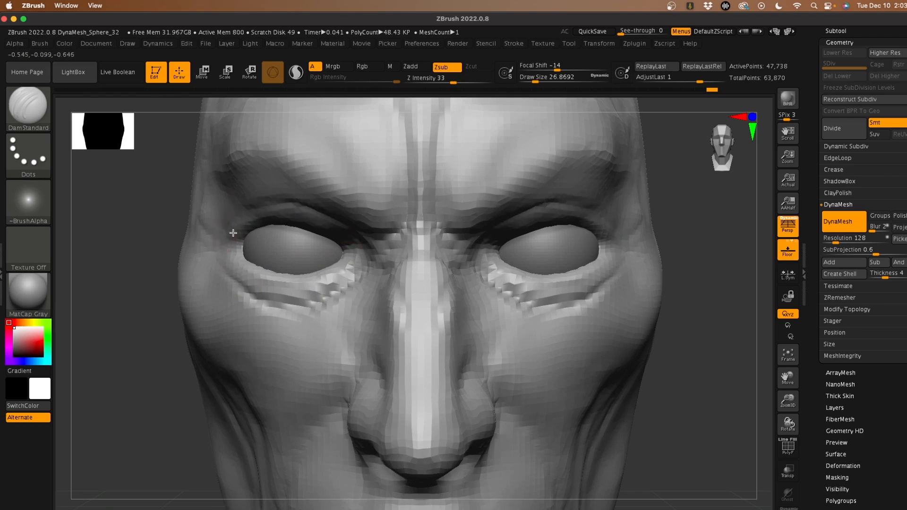
mouse_move(266, 218)
left_mouse_down()
mouse_move(304, 217)
mouse_move(362, 248)
left_mouse_up()
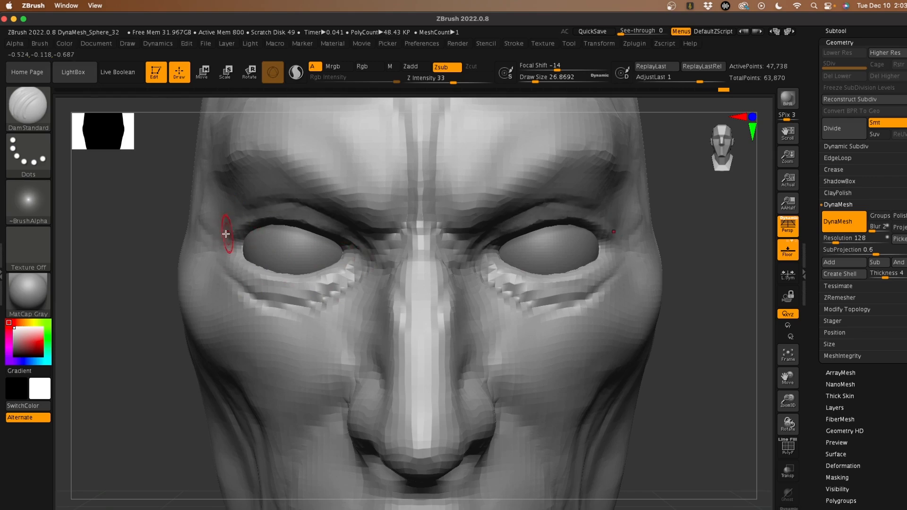
mouse_move(261, 204)
left_mouse_down()
mouse_move(302, 206)
mouse_move(360, 249)
left_mouse_up()
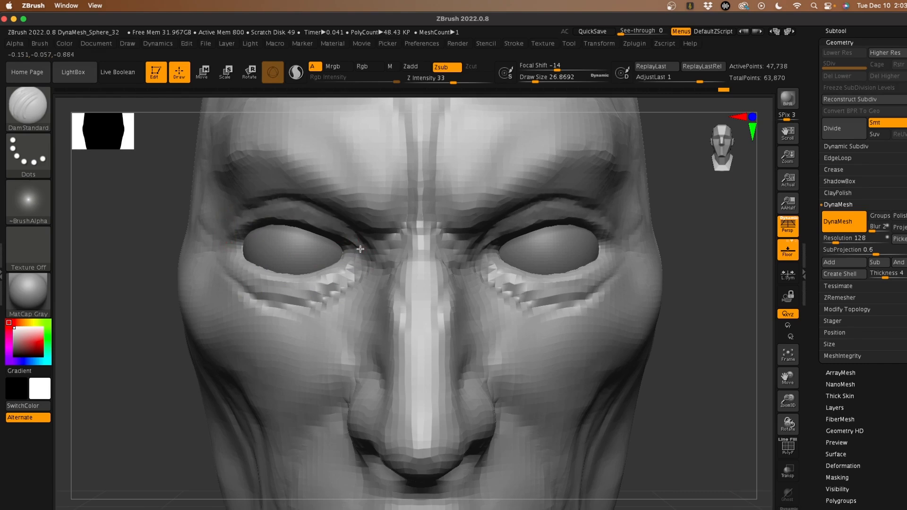
mouse_move(227, 238)
left_mouse_down()
mouse_move(270, 217)
mouse_move(326, 219)
mouse_move(361, 250)
left_mouse_up()
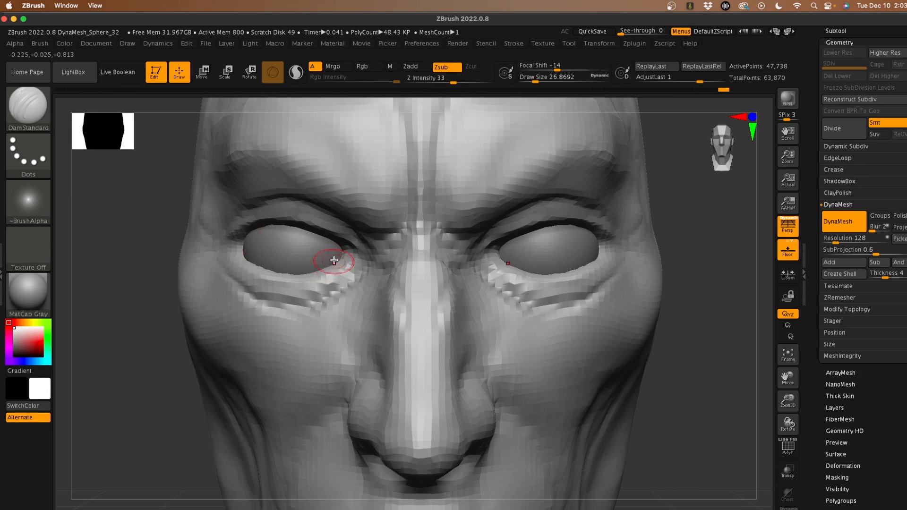
left_click_drag(339, 279, 300, 291, "shift")
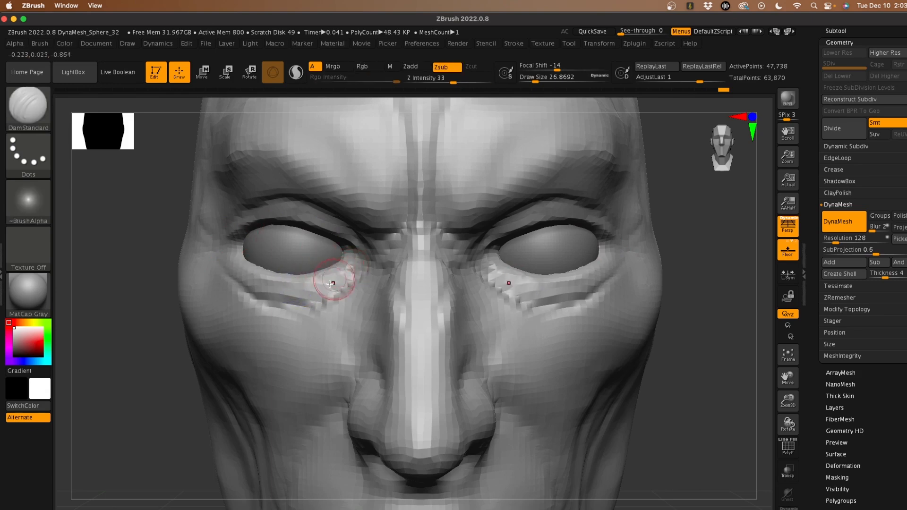
left_click_drag(347, 271, 282, 287)
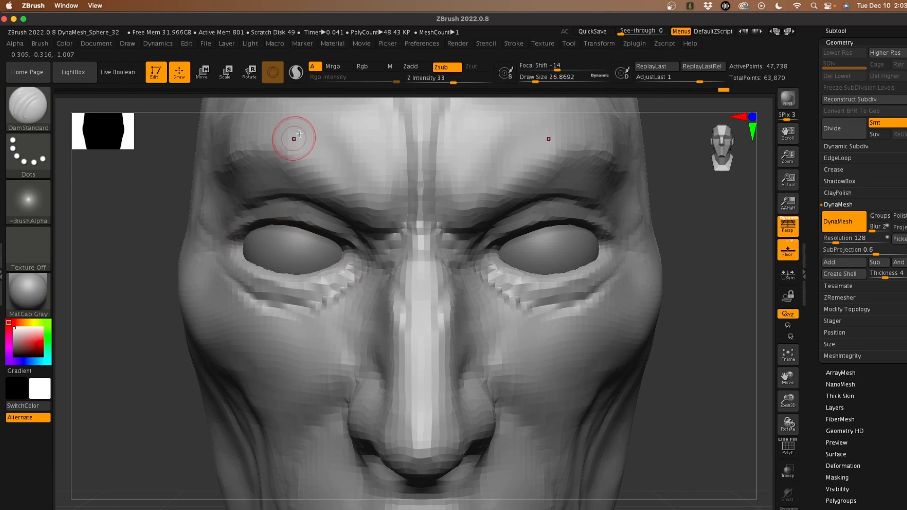
Step: Raise the lower eyelids and adjust the outer eye corners and upper lids with the Move brush at draw size about 104
key("b")
key("m")
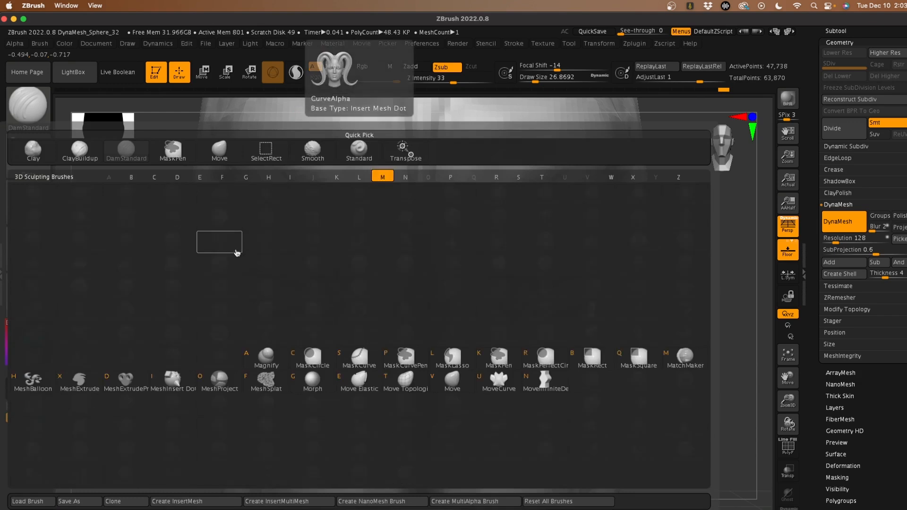
key("v")
key("space")
left_click_drag(255, 246, 273, 246)
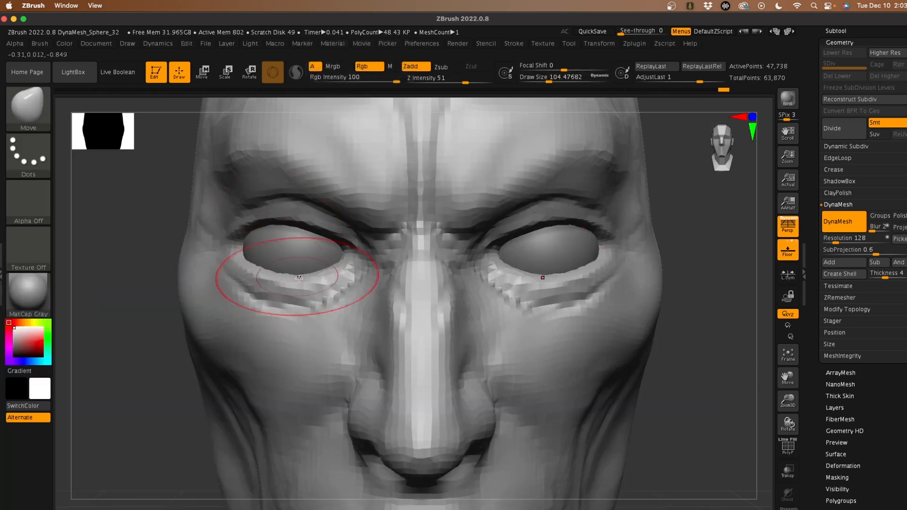
left_click_drag(298, 281, 324, 288)
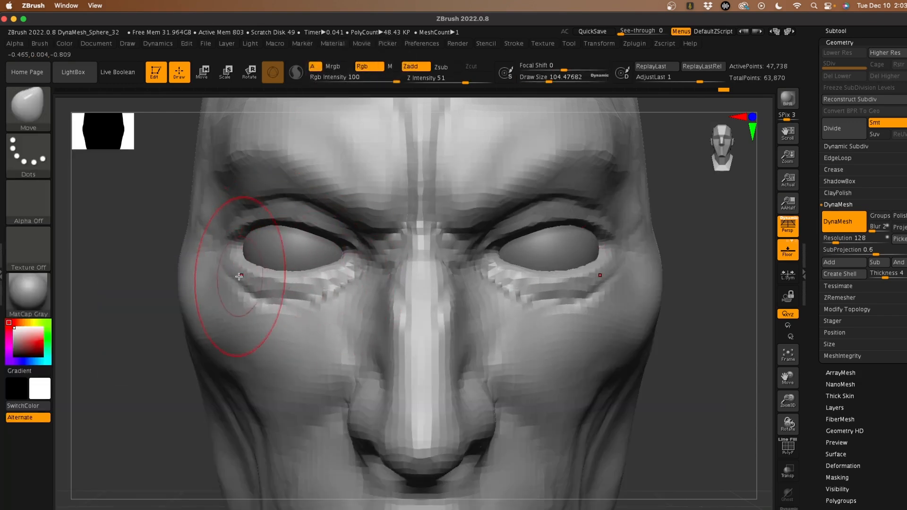
left_click_drag(241, 280, 244, 273)
mouse_move(252, 224)
left_mouse_down()
mouse_move(245, 205)
mouse_move(208, 200)
mouse_move(217, 196)
left_mouse_up()
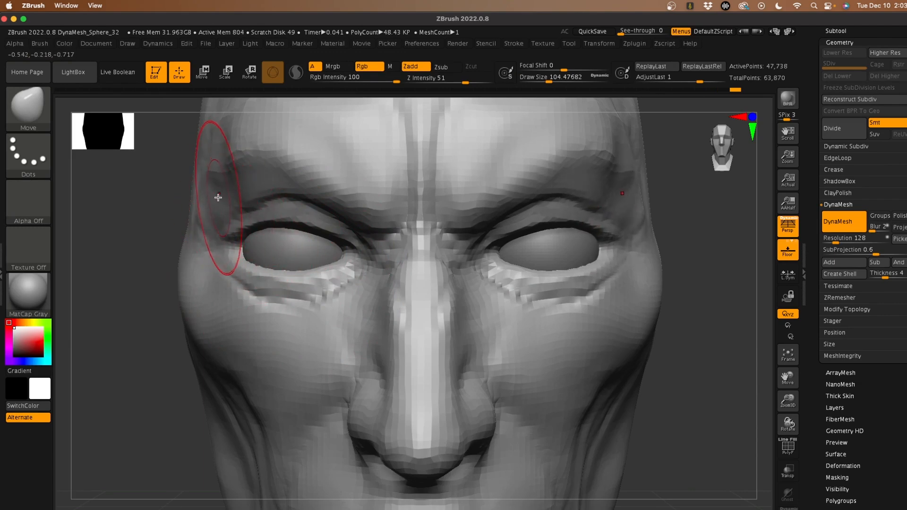
Step: Switch the masking brush to MaskLasso and mask a band across the lower eyelids, cheeks and nose bridge
key("ctrl")
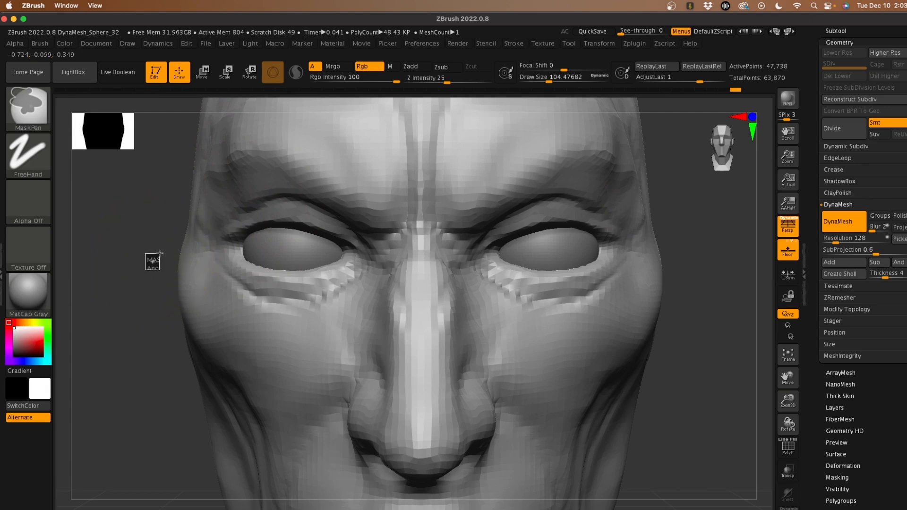
key("ctrl")
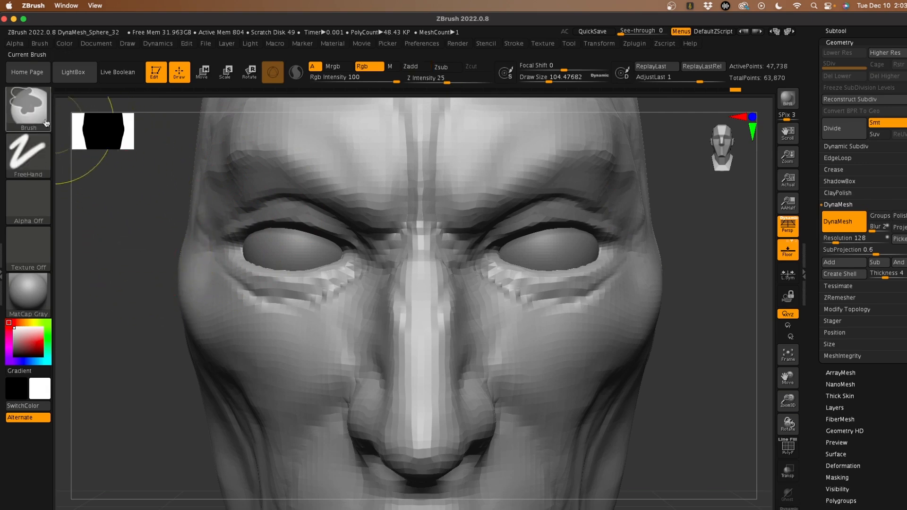
left_click(35, 116, "ctrl")
left_click(215, 161, "ctrl")
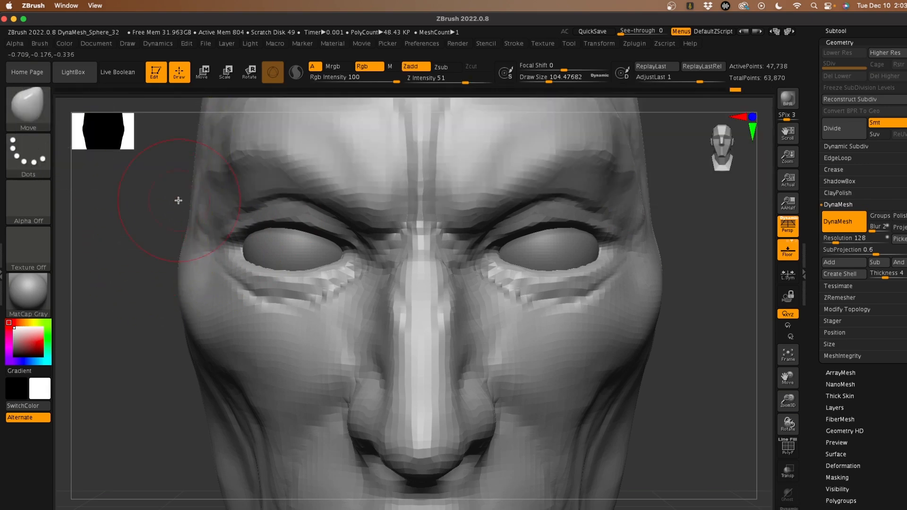
key("ctrl")
mouse_move(157, 299)
left_mouse_down("ctrl")
mouse_move(157, 249)
mouse_move(330, 246)
mouse_move(422, 258)
mouse_move(208, 407)
mouse_move(160, 331)
left_mouse_up("ctrl")
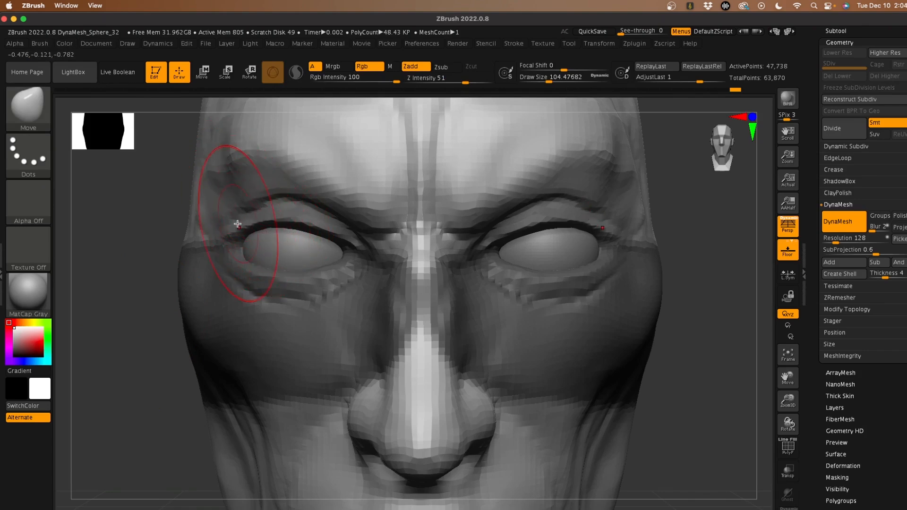
Step: Reshape the unmasked upper eyelids between the outer and inner eye corners with the Move brush at draw sizes about 104 and 77
left_click_drag(238, 224, 239, 215)
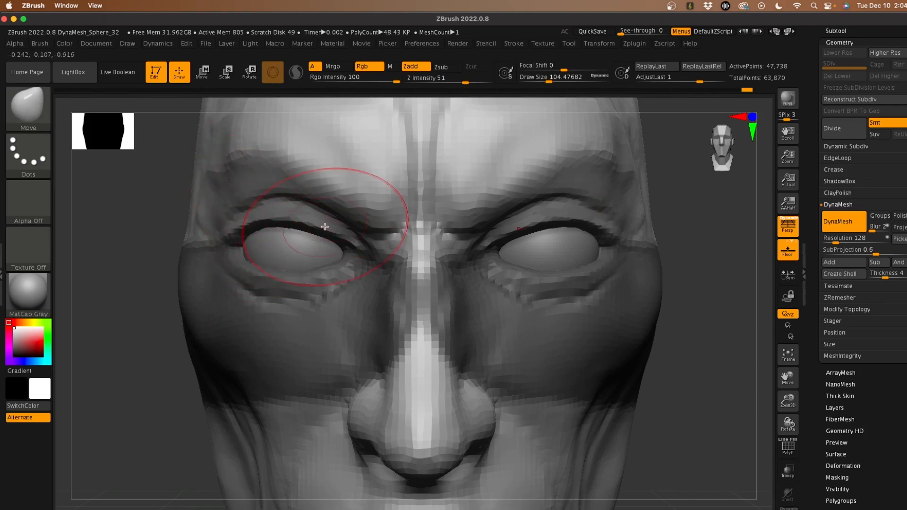
left_click_drag(328, 227, 342, 239)
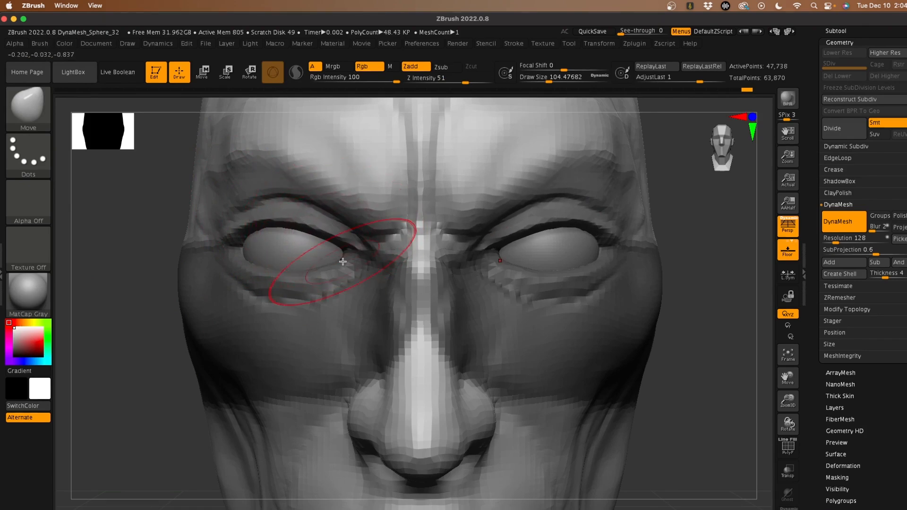
mouse_move(244, 230)
left_mouse_down()
mouse_move(233, 227)
mouse_move(224, 243)
left_mouse_up()
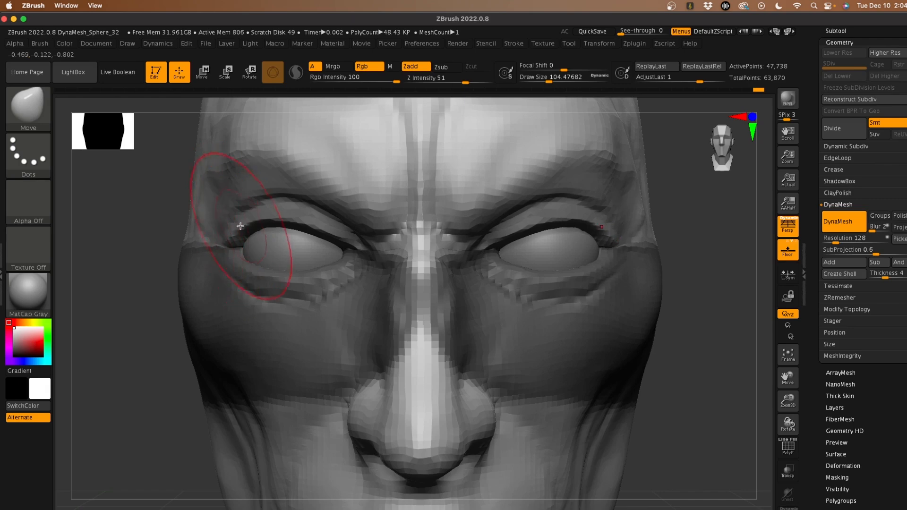
left_click_drag(310, 229, 315, 228)
key("space")
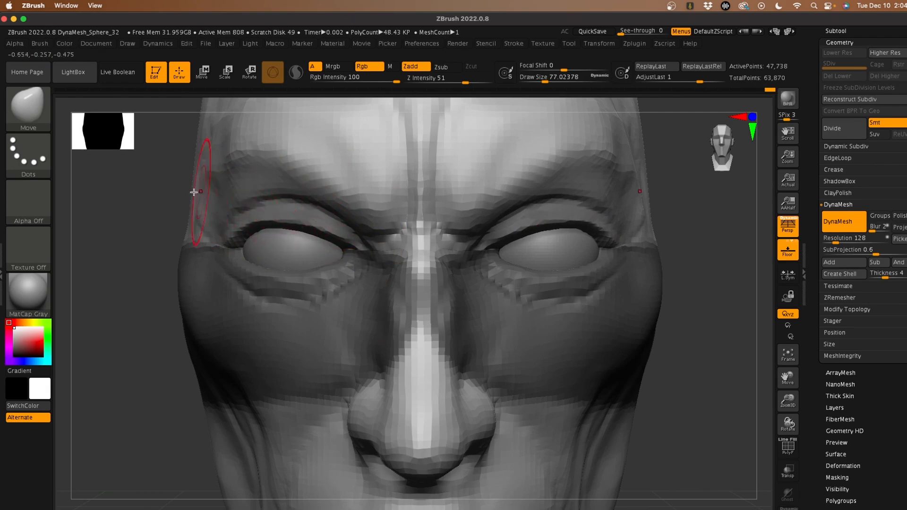
mouse_move(194, 192)
left_mouse_down()
mouse_move(310, 228)
mouse_move(307, 218)
mouse_move(310, 237)
left_mouse_up()
Step: Fit the upper eyelids and lid folds around the eyeballs in side views with the Move brush at draw sizes about 120 and 62
key("space")
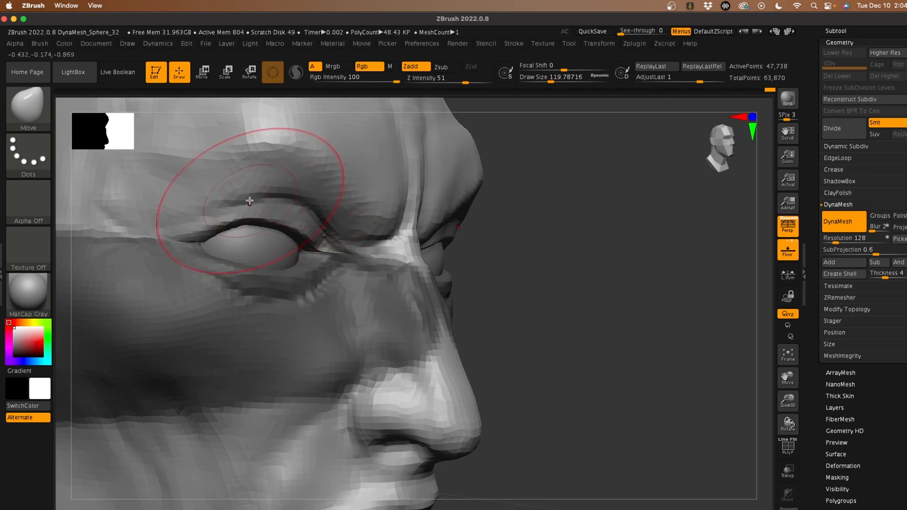
left_click_drag(226, 190, 220, 197)
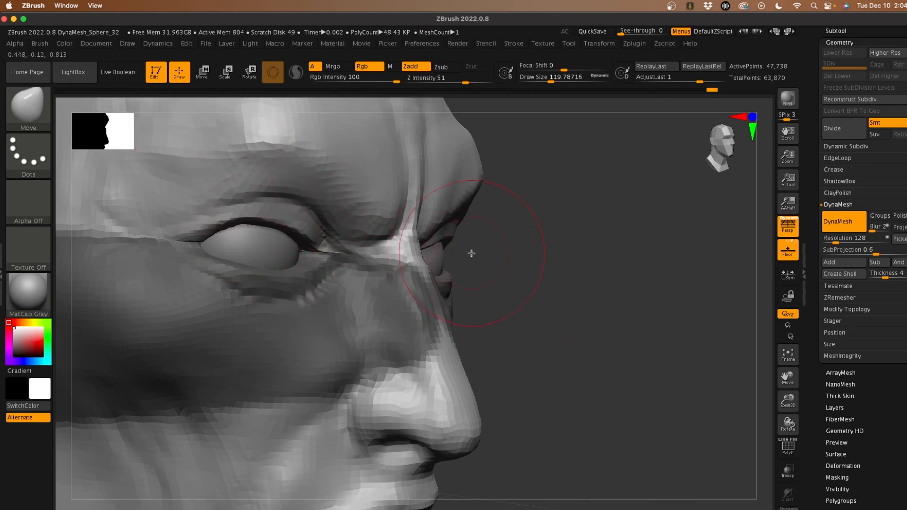
key("space")
left_click_drag(471, 254, 459, 255)
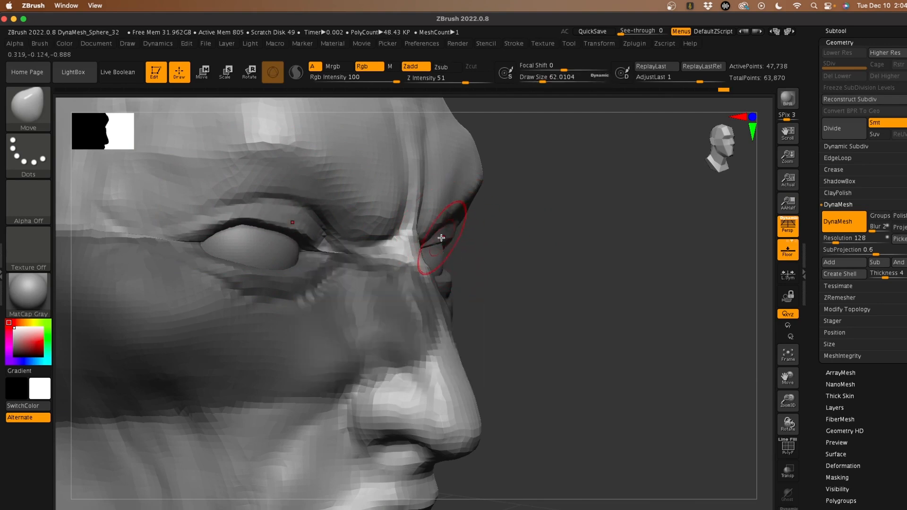
mouse_move(441, 238)
left_mouse_down()
mouse_move(450, 244)
mouse_move(424, 236)
left_mouse_up()
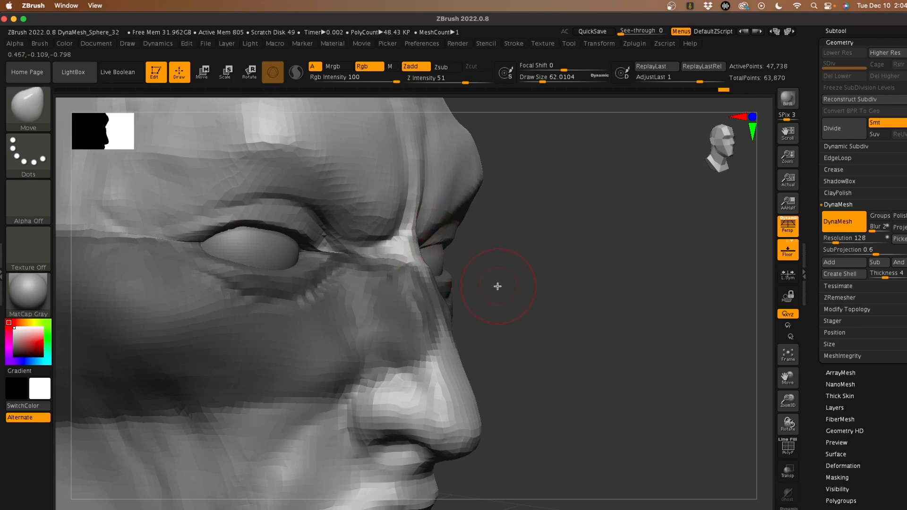
left_click_drag(541, 354, 464, 356)
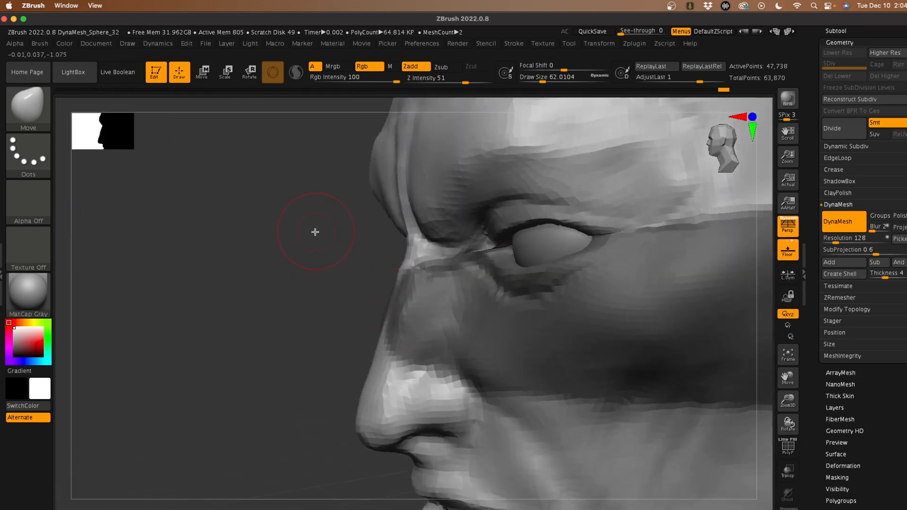
left_click_drag(314, 231, 297, 232)
left_click_drag(519, 242, 529, 248)
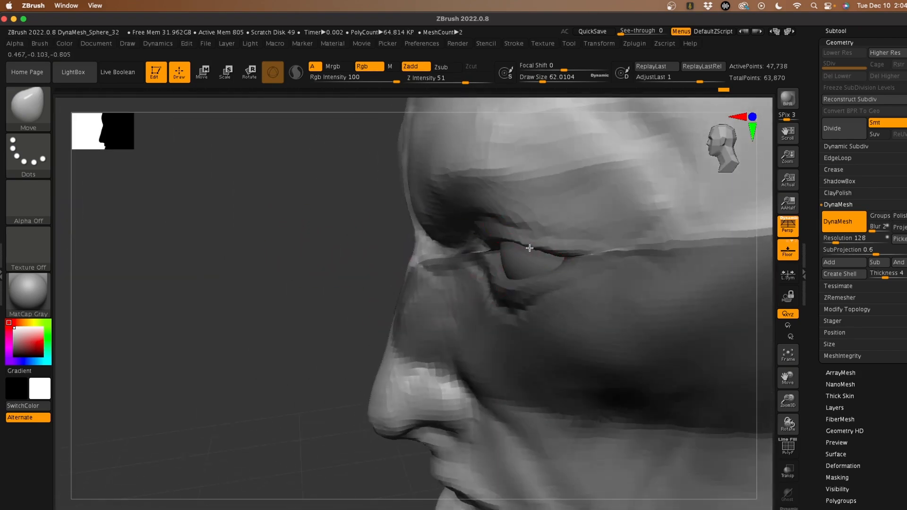
mouse_move(299, 208)
left_mouse_down()
mouse_move(488, 237)
mouse_move(468, 239)
left_mouse_up()
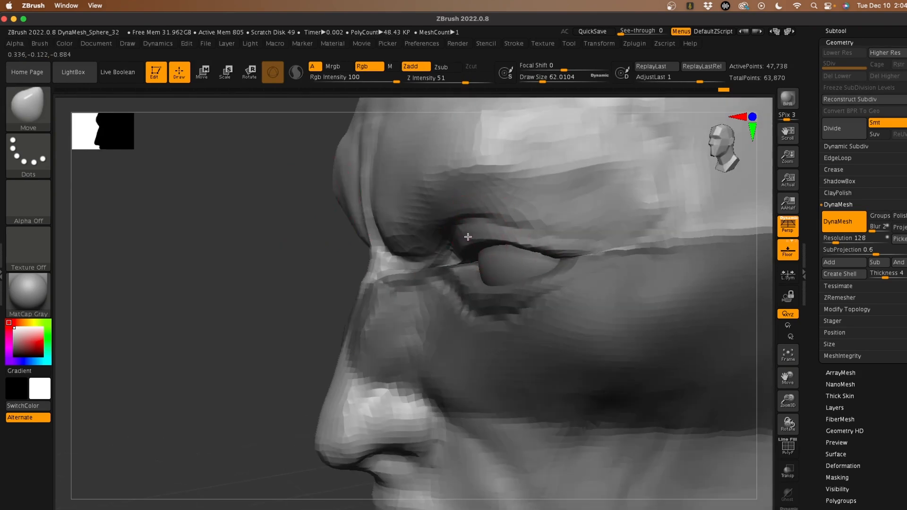
left_click_drag(296, 256, 362, 258)
left_click_drag(666, 383, 680, 370)
Step: Invert the mask and fit the lower eyelids against the eyeballs with the Move brush at draw size about 62
left_click(677, 370, "ctrl")
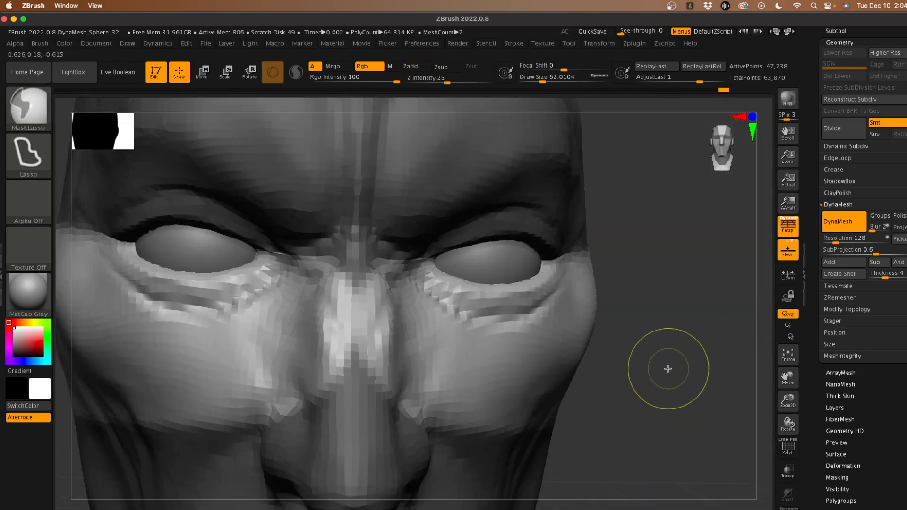
left_click_drag(162, 270, 152, 255)
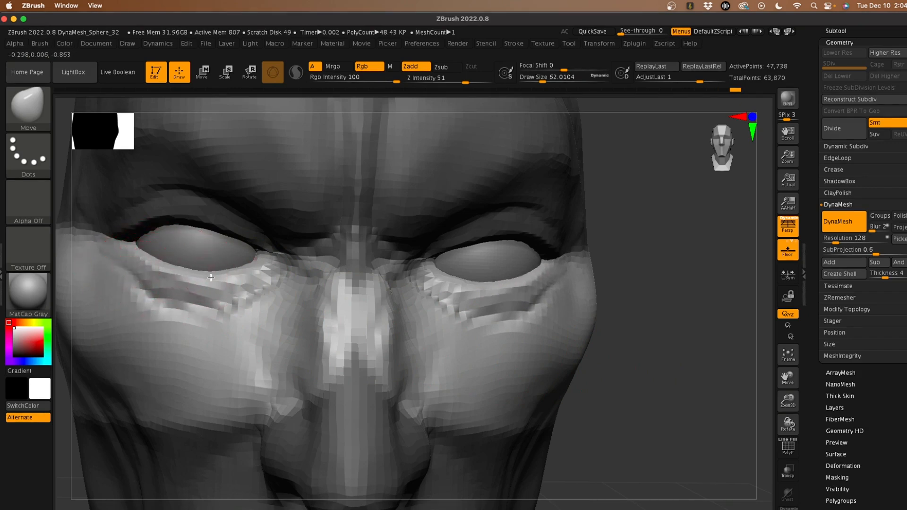
mouse_move(591, 406)
left_mouse_down()
mouse_move(606, 414)
mouse_move(291, 350)
mouse_move(122, 375)
mouse_move(209, 377)
mouse_move(172, 380)
left_mouse_up()
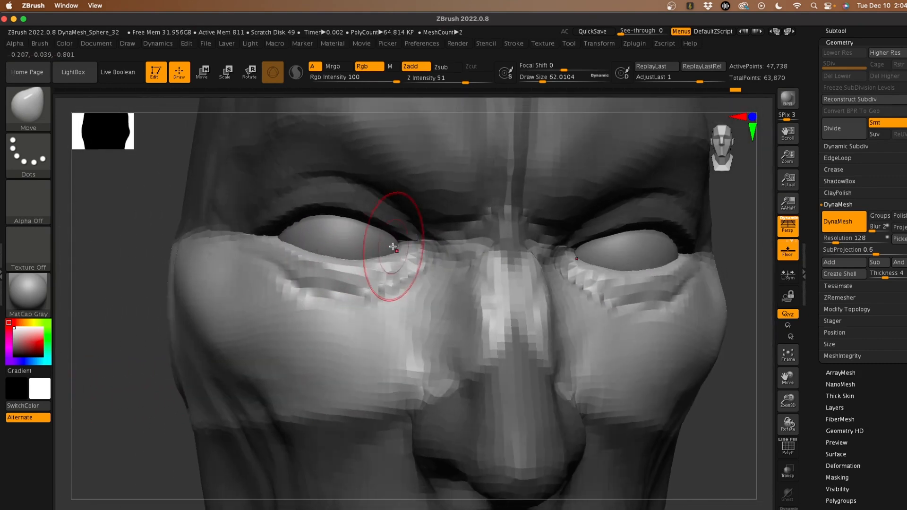
left_click_drag(405, 253, 334, 259)
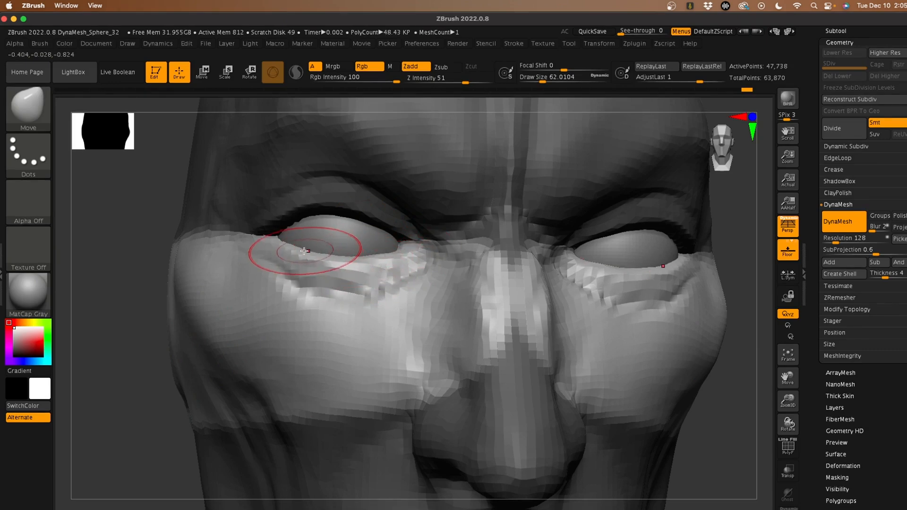
mouse_move(136, 203)
left_mouse_down()
mouse_move(127, 239)
mouse_move(221, 244)
mouse_move(162, 208)
mouse_move(168, 164)
mouse_move(156, 211)
mouse_move(199, 235)
left_mouse_up()
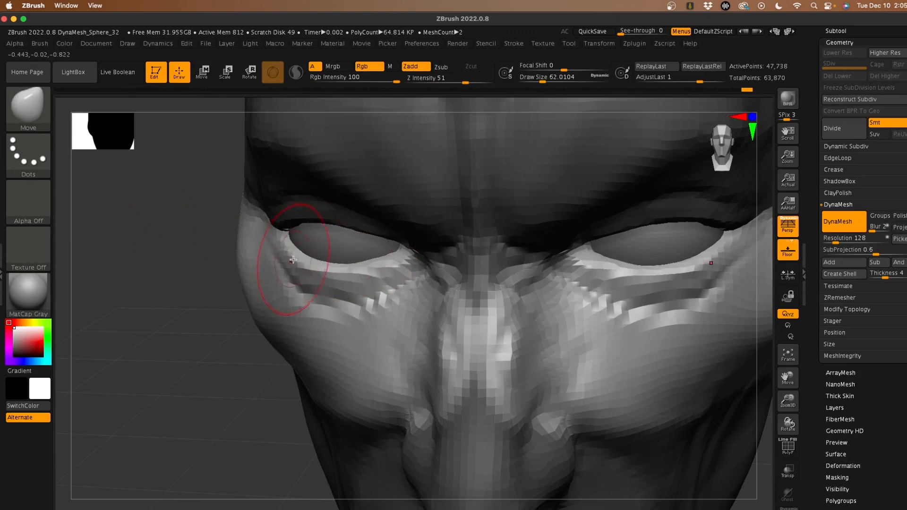
mouse_move(152, 231)
left_mouse_down()
mouse_move(158, 201)
mouse_move(163, 215)
left_mouse_up()
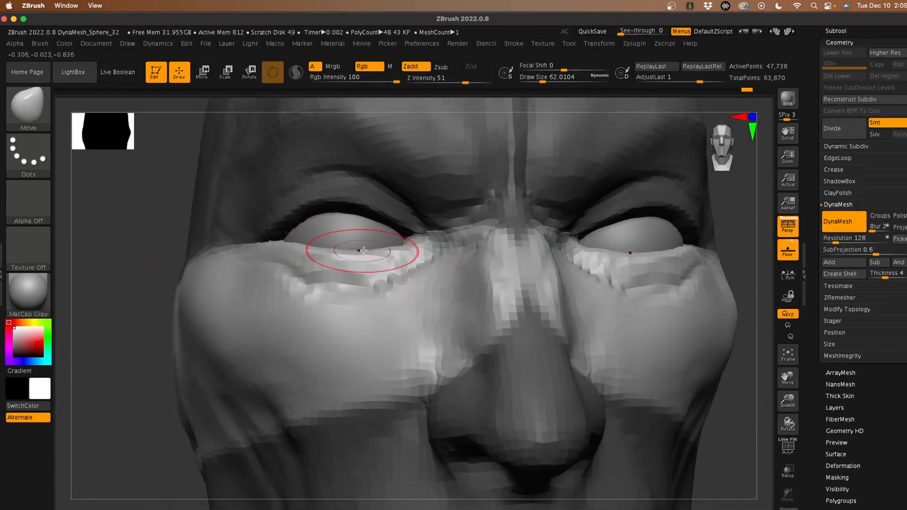
mouse_move(168, 246)
left_mouse_down()
mouse_move(203, 243)
mouse_move(151, 250)
mouse_move(136, 263)
mouse_move(140, 247)
left_mouse_up()
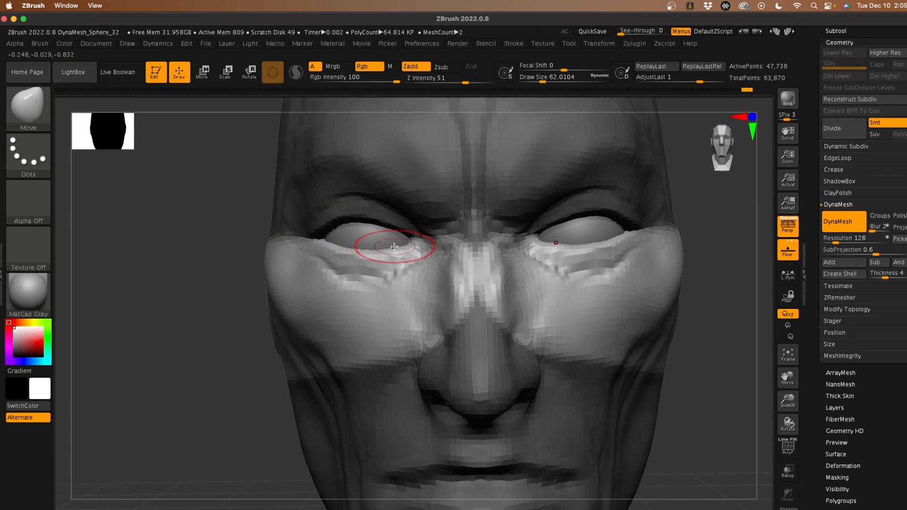
Step: Refine the inner part of the lower eyelids with the Move brush at draw size about 49, and clear the mask
key("space")
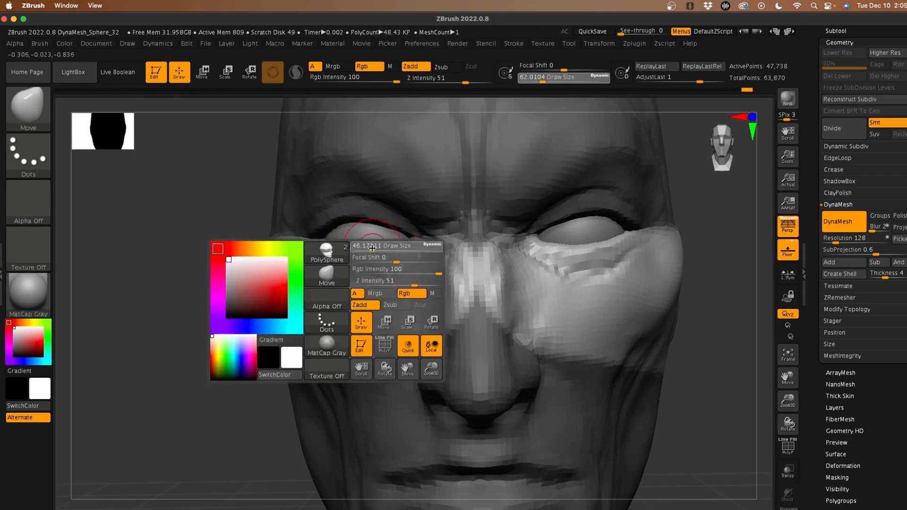
left_click_drag(373, 247, 392, 257)
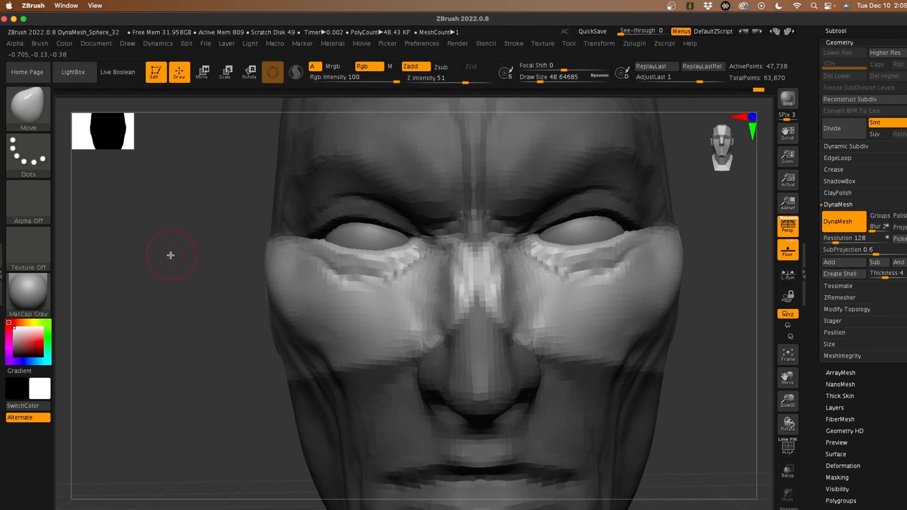
mouse_move(161, 271)
left_mouse_down("ctrl")
mouse_move(170, 275)
mouse_move(150, 285)
mouse_move(141, 268)
mouse_move(138, 283)
mouse_move(186, 305)
mouse_move(154, 298)
mouse_move(165, 329)
mouse_move(138, 320)
mouse_move(154, 322)
mouse_move(193, 358)
left_mouse_up("ctrl")
Step: Smooth the folds beneath the eyes and the front of the cheeks, using a draw size of about 33
left_click_drag(312, 274, 351, 271, "shift")
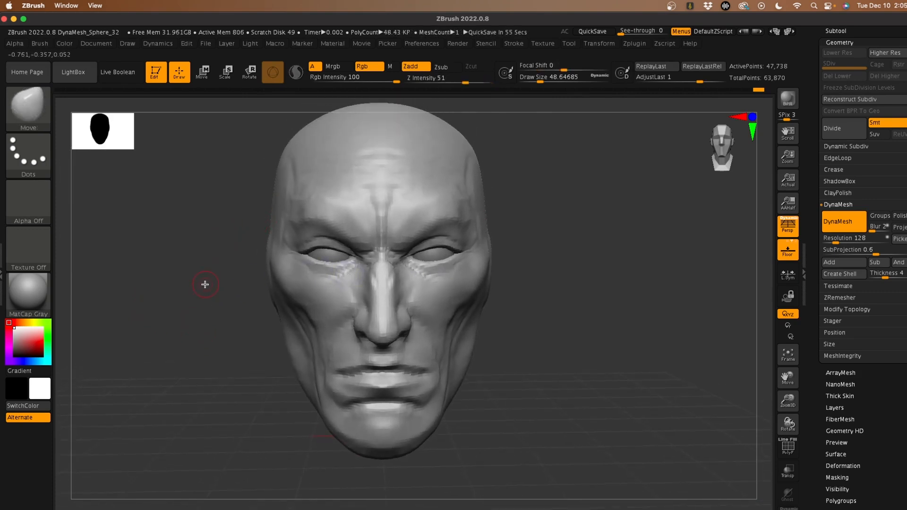
left_click_drag(204, 311, 212, 319, "alt")
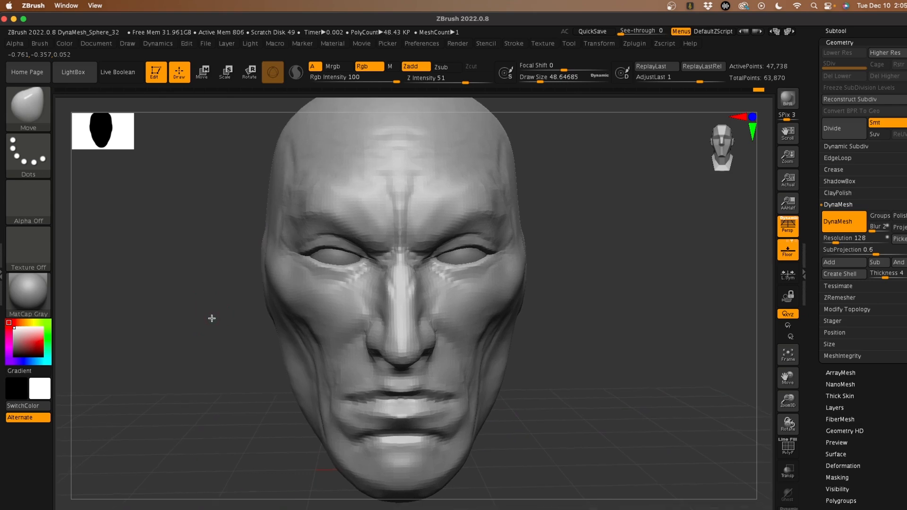
key("space")
left_click_drag(355, 271, 349, 270)
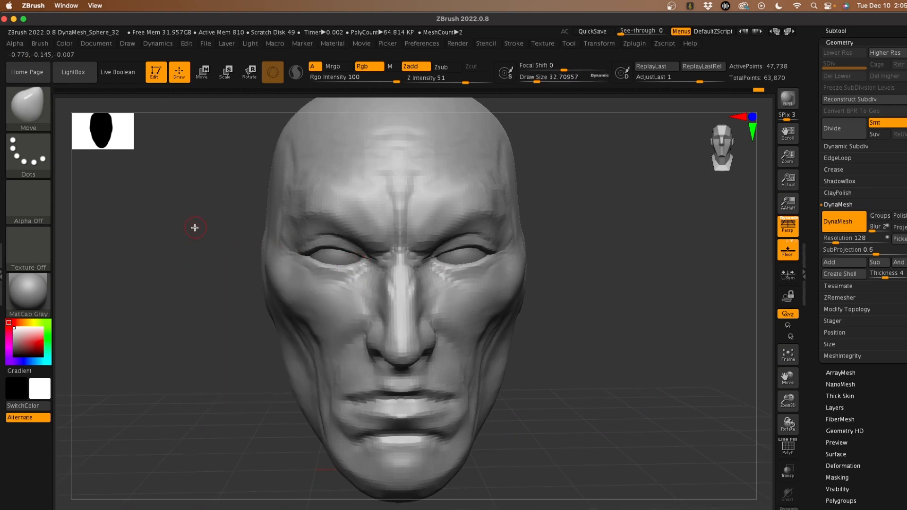
key("shift")
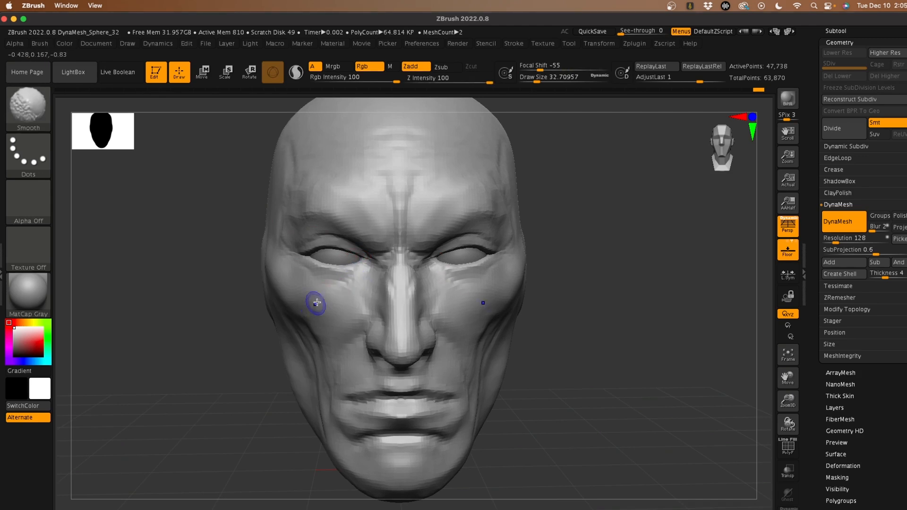
mouse_move(316, 301)
left_mouse_down("shift")
mouse_move(363, 308)
mouse_move(340, 338)
left_mouse_up("shift")
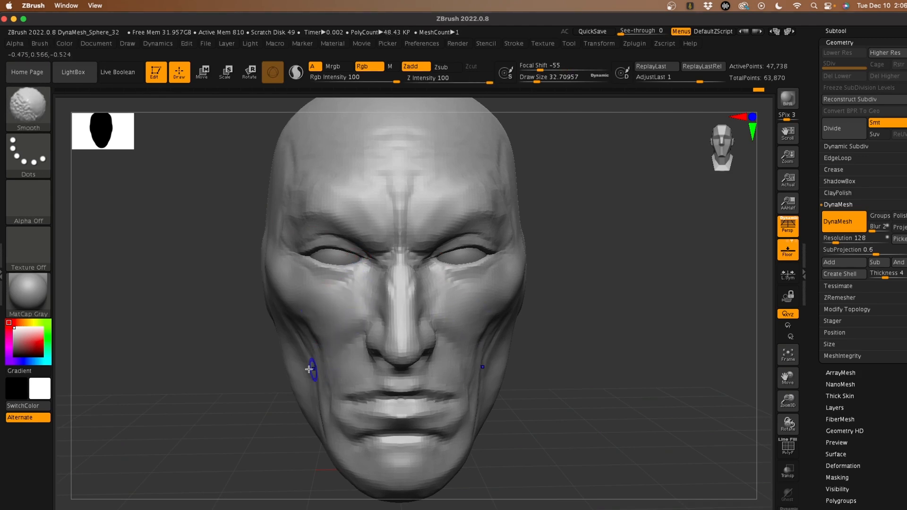
Step: Smooth the cheek hollows, mouth area and outer eye corners from three-quarter and side views
left_click_drag(165, 383, 211, 383)
mouse_move(369, 392)
left_mouse_down("shift")
mouse_move(354, 403)
mouse_move(381, 394)
left_mouse_up("shift")
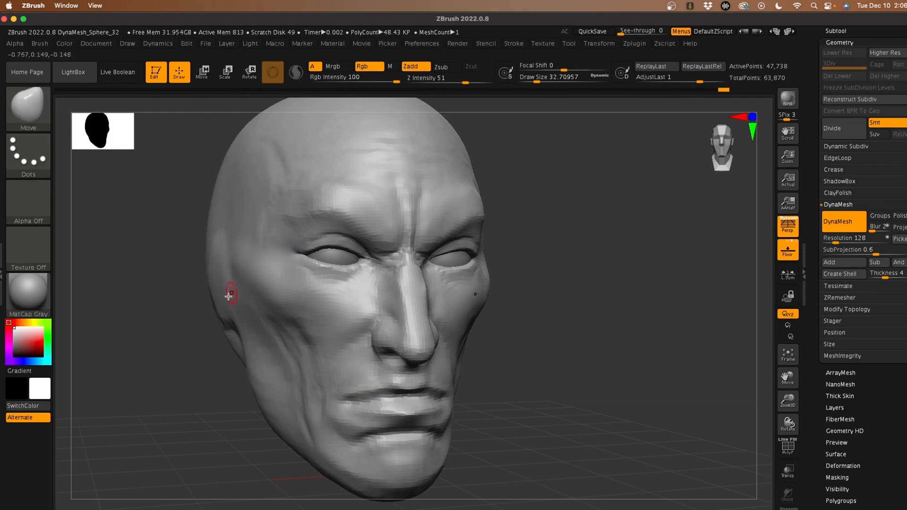
mouse_move(150, 350)
left_mouse_down()
mouse_move(162, 414)
mouse_move(182, 416)
left_mouse_up()
key("shift")
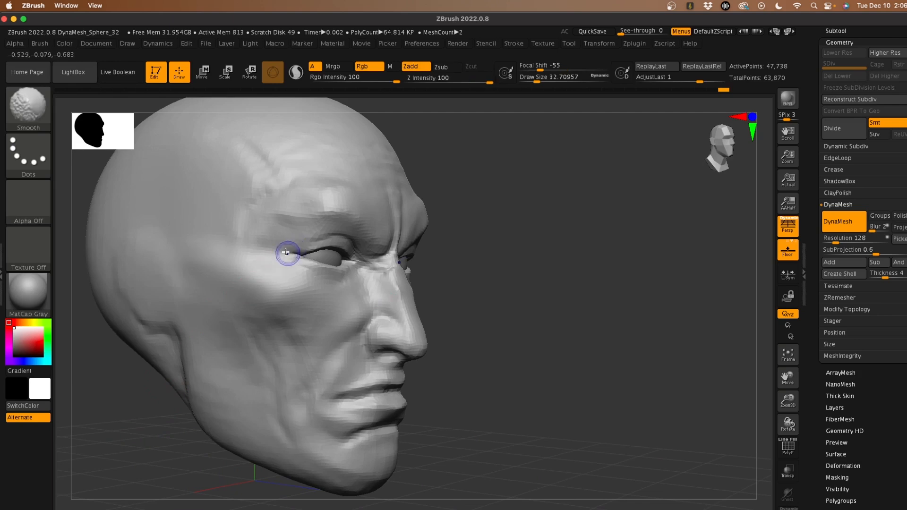
key("shift")
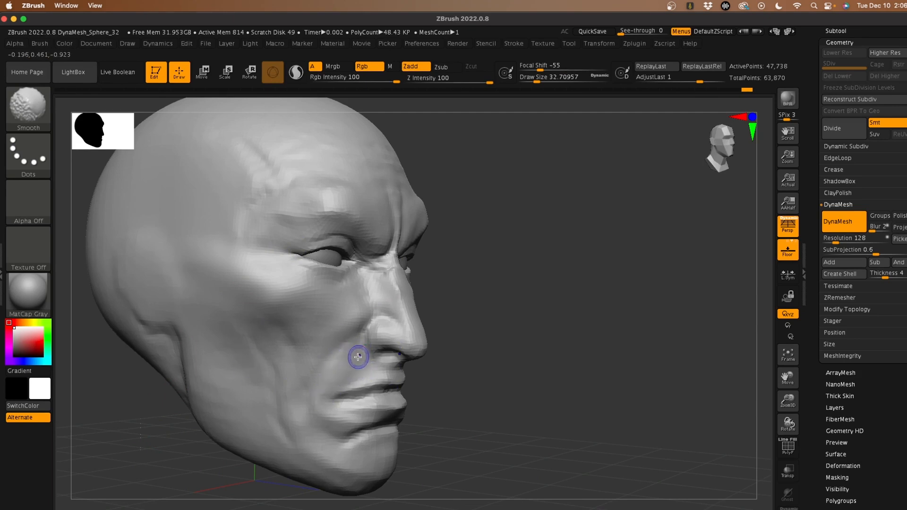
Step: Build up the smile folds running down from the nostrils with the ClayBuildup brush at draw size about 62
left_click_drag(491, 373, 557, 357, "alt")
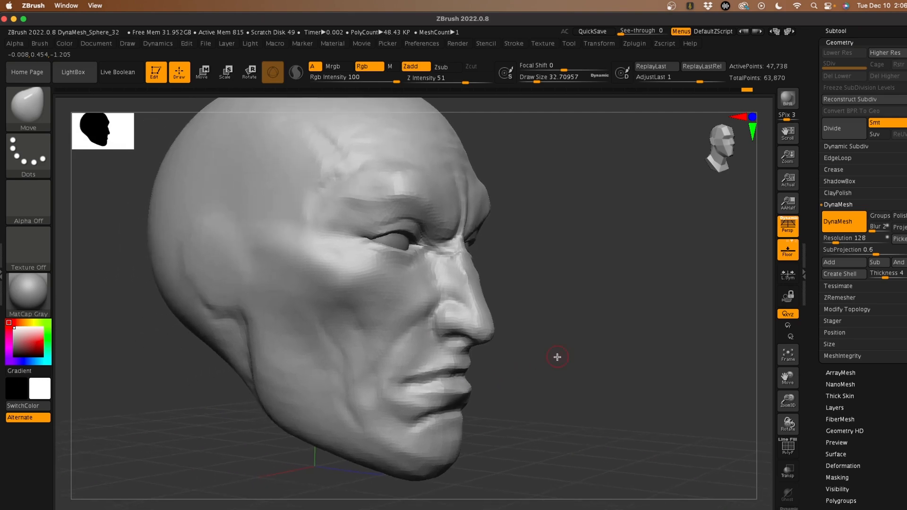
mouse_move(185, 409)
left_mouse_down("alt")
mouse_move(180, 421)
mouse_move(146, 426)
mouse_move(236, 349)
left_mouse_up("alt")
key("b")
key("c")
key("b")
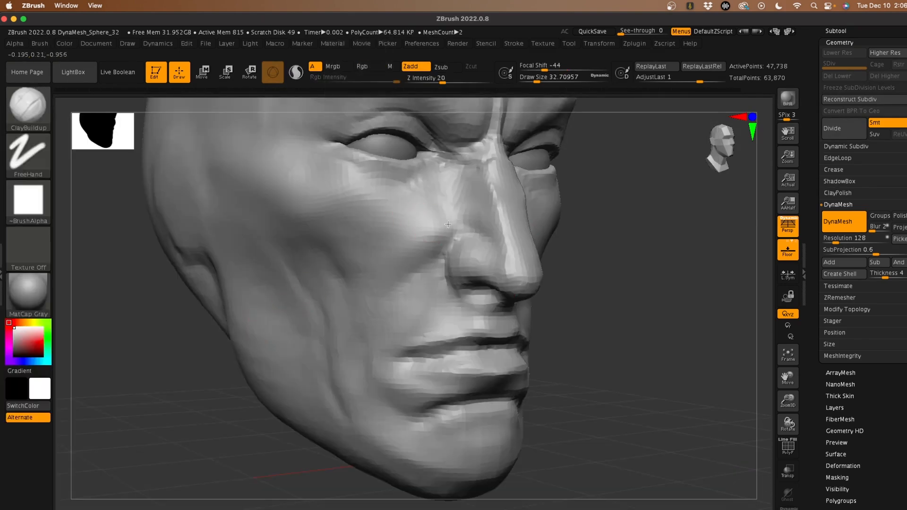
key("space")
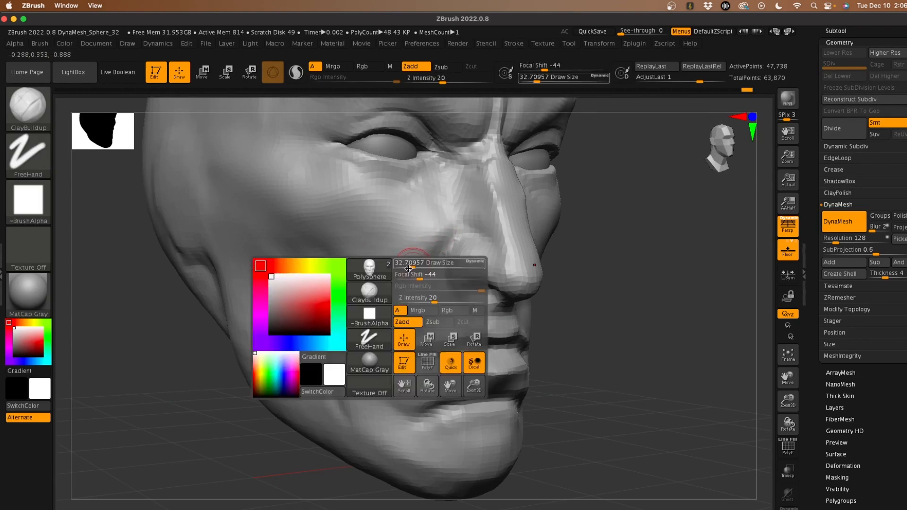
left_click_drag(408, 265, 414, 266)
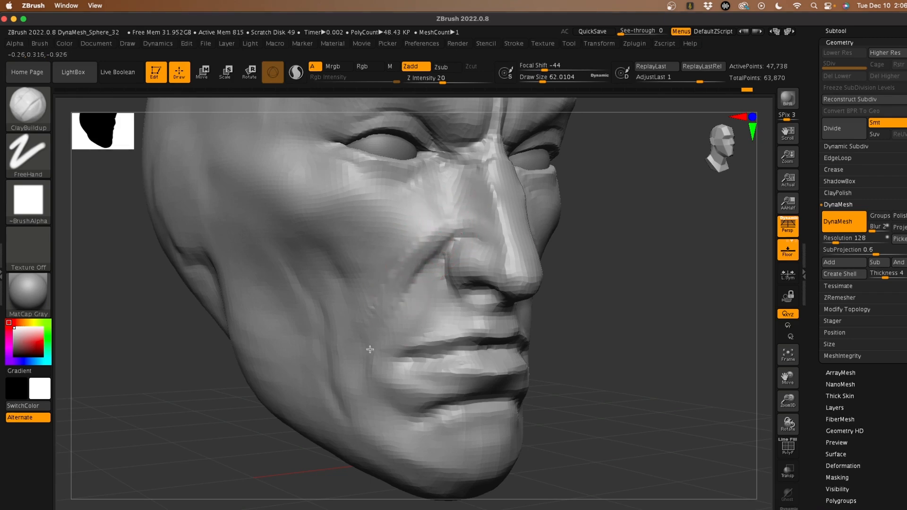
Step: Smooth the smile folds, cheeks, chin and sides of the nose
key("shift")
mouse_move(422, 241)
left_mouse_down("shift")
mouse_move(436, 212)
mouse_move(468, 199)
mouse_move(437, 183)
mouse_move(378, 198)
mouse_move(354, 182)
mouse_move(271, 230)
left_mouse_up("shift")
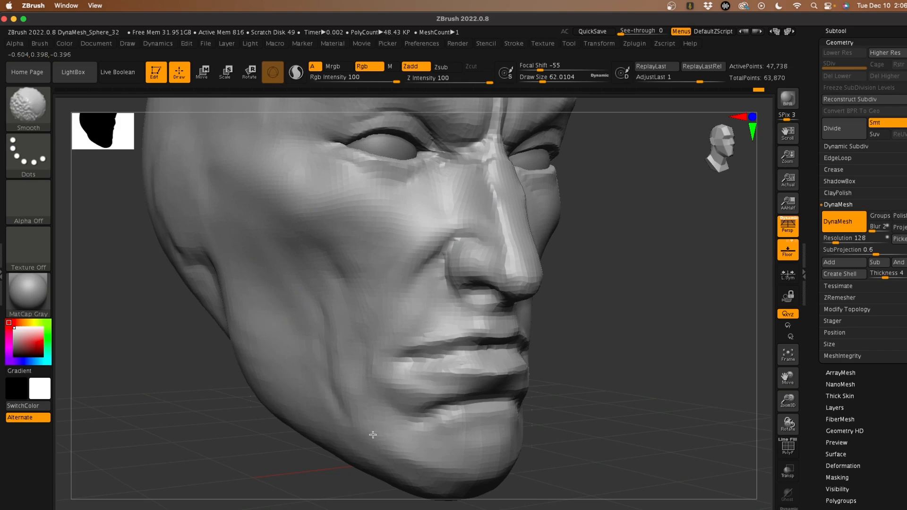
mouse_move(406, 454)
left_mouse_down("shift")
mouse_move(461, 425)
mouse_move(435, 385)
mouse_move(465, 362)
mouse_move(468, 317)
mouse_move(492, 284)
left_mouse_up("shift")
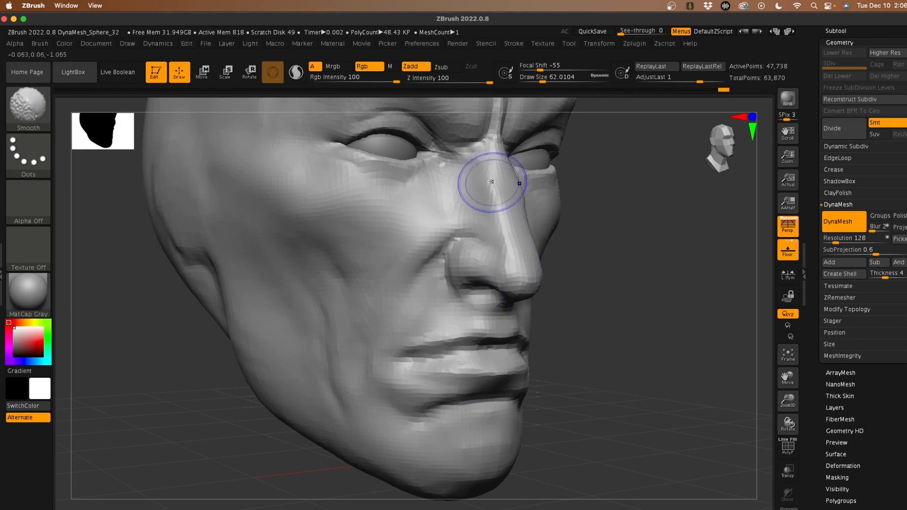
key("shift")
Step: Carve the creases beneath the lower eyelids with the DamStandard brush at draw size about 44, and soften them
left_click_drag(184, 396, 193, 320)
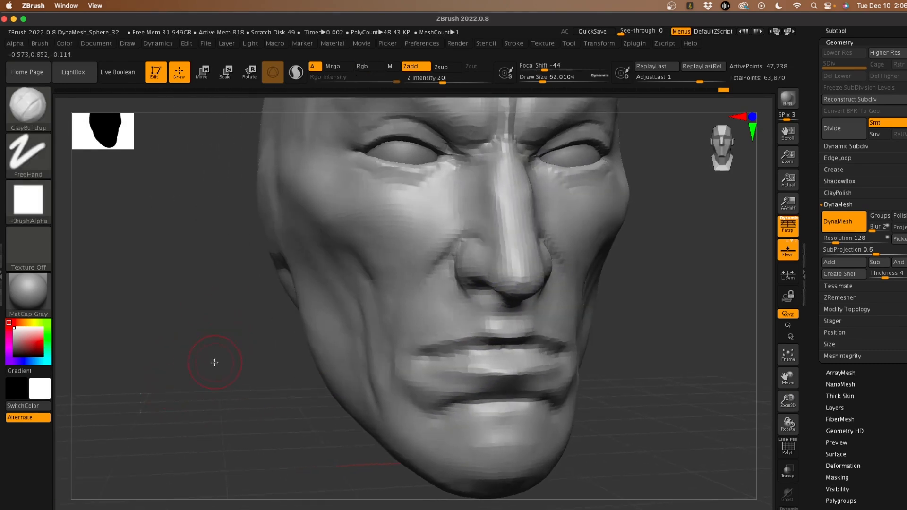
mouse_move(214, 362)
left_mouse_down()
mouse_move(199, 356)
mouse_move(160, 391)
mouse_move(145, 368)
mouse_move(180, 370)
mouse_move(196, 338)
left_mouse_up()
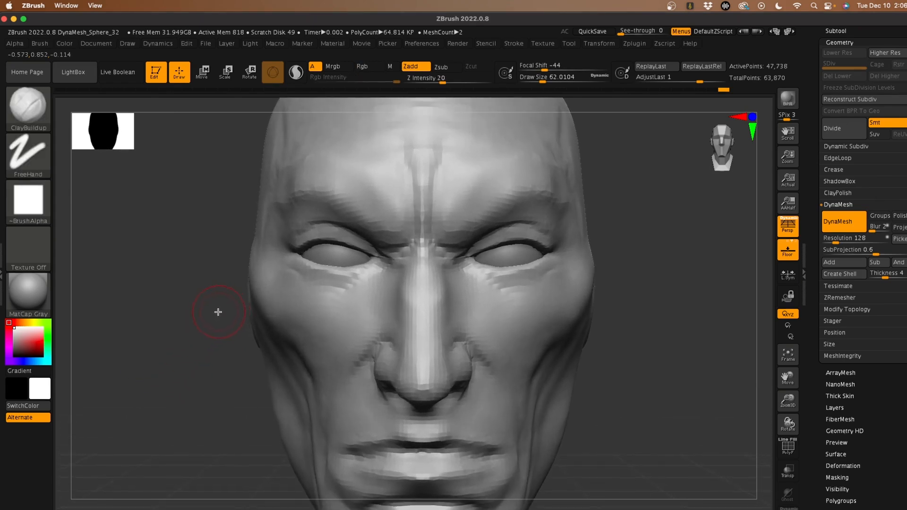
key("b")
key("d")
key("s")
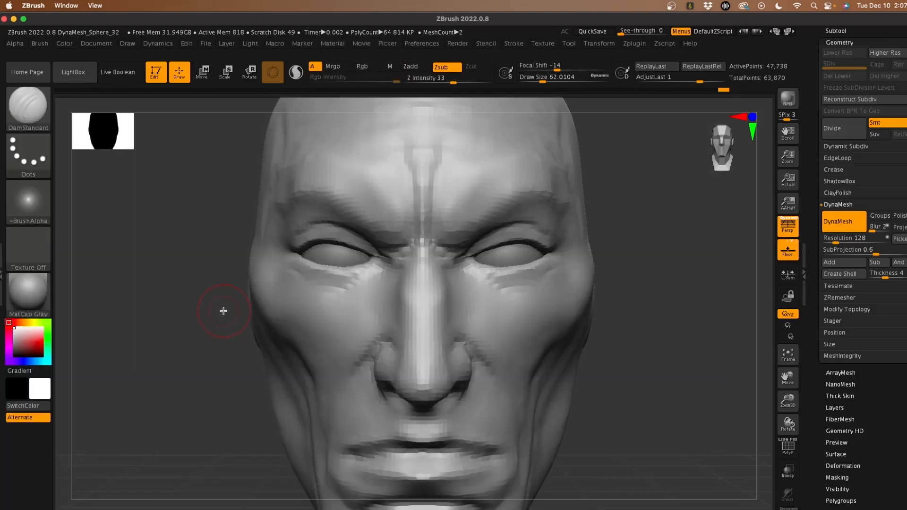
key("space")
left_click_drag(219, 315, 221, 315)
mouse_move(297, 270)
left_mouse_down()
mouse_move(326, 285)
mouse_move(382, 273)
left_mouse_up()
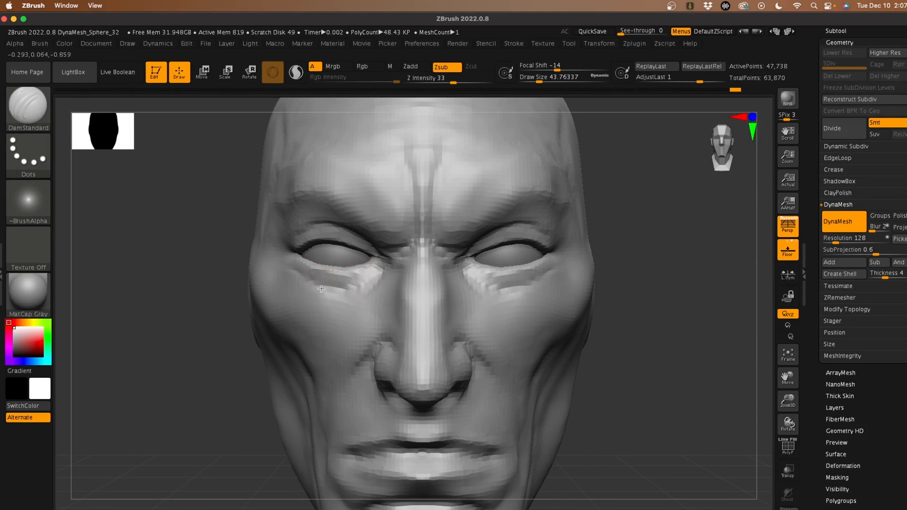
mouse_move(283, 255)
left_mouse_down()
mouse_move(330, 290)
mouse_move(373, 282)
mouse_move(360, 291)
mouse_move(305, 290)
left_mouse_up()
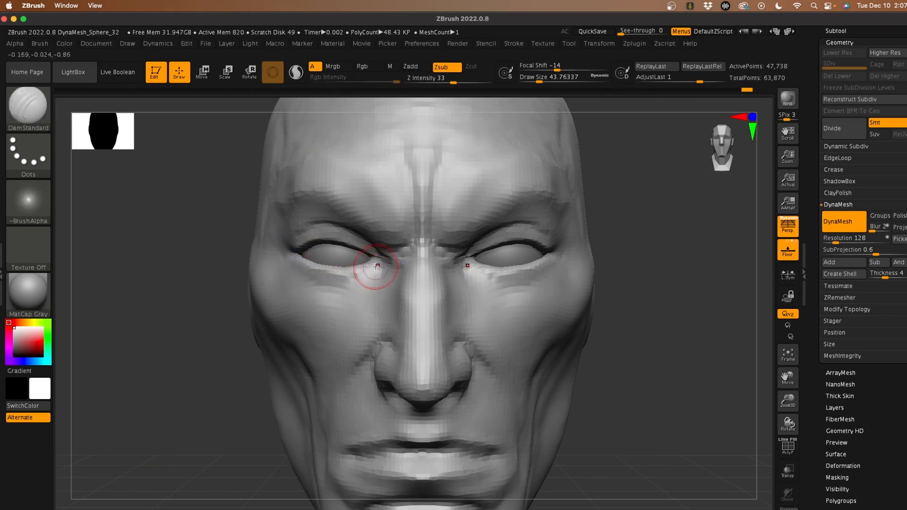
mouse_move(353, 284)
left_mouse_down()
mouse_move(293, 270)
mouse_move(310, 283)
left_mouse_up()
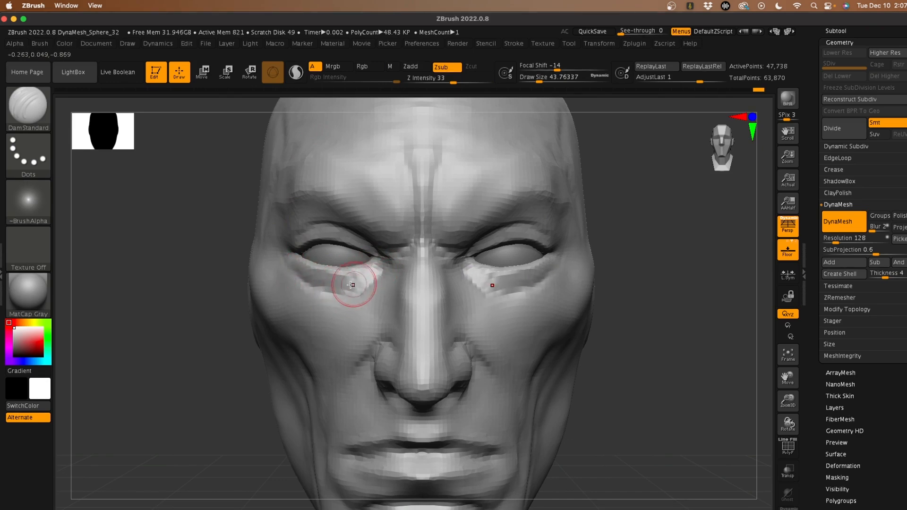
mouse_move(379, 276)
left_mouse_down("shift")
mouse_move(331, 291)
mouse_move(299, 274)
left_mouse_up("shift")
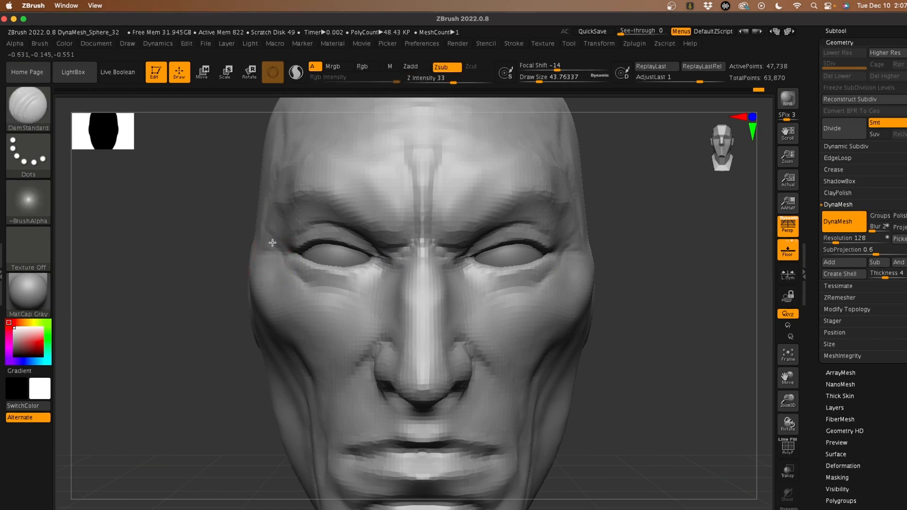
Step: Carve frown lines between and above the brows across the lower forehead, smoothing the harsh marks in the centre
mouse_move(400, 187)
left_mouse_down()
mouse_move(390, 178)
mouse_move(432, 163)
left_mouse_up()
left_click_drag(374, 170, 408, 173)
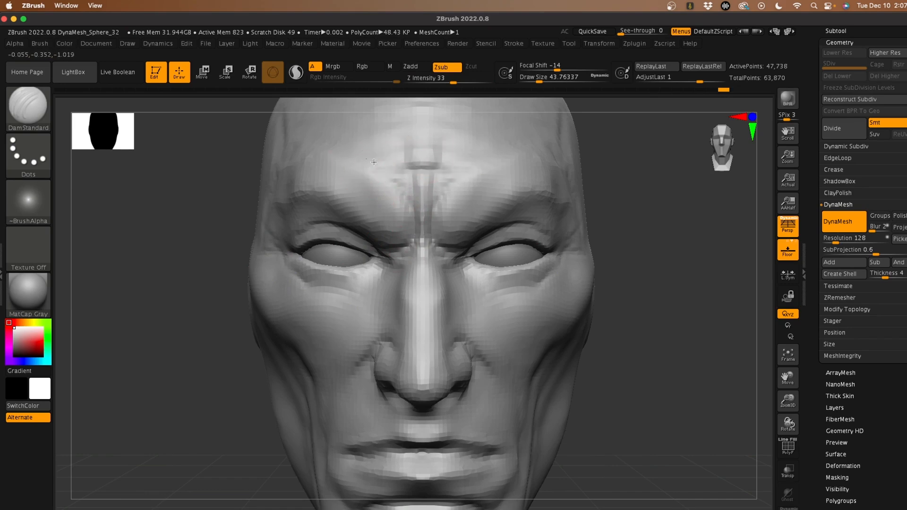
mouse_move(350, 150)
left_mouse_down()
mouse_move(440, 153)
mouse_move(428, 154)
left_mouse_up()
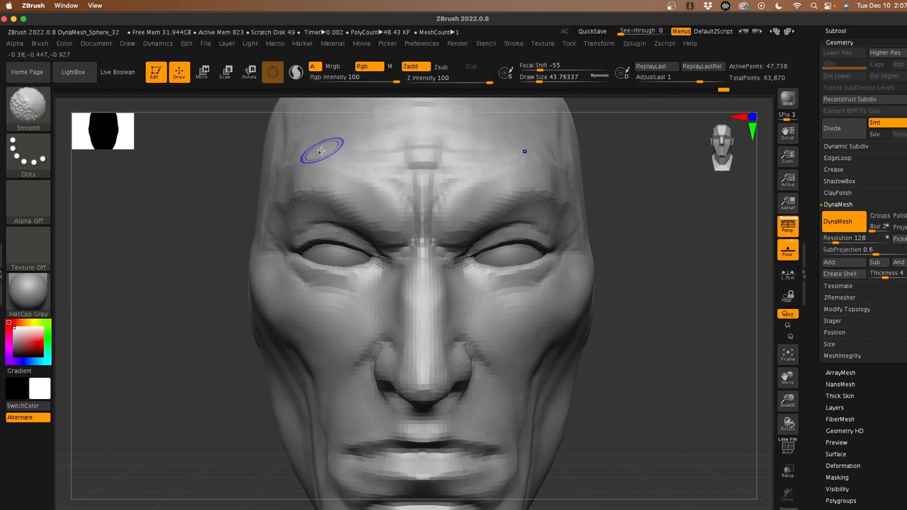
mouse_move(444, 166)
left_mouse_down("shift")
mouse_move(441, 151)
mouse_move(416, 181)
mouse_move(428, 176)
mouse_move(412, 179)
left_mouse_up("shift")
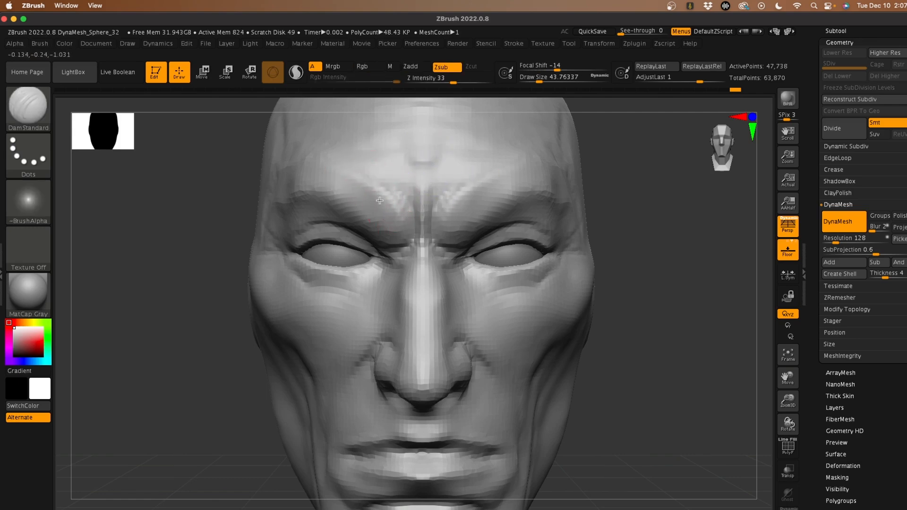
mouse_move(375, 178)
left_mouse_down()
mouse_move(363, 172)
mouse_move(385, 183)
left_mouse_up()
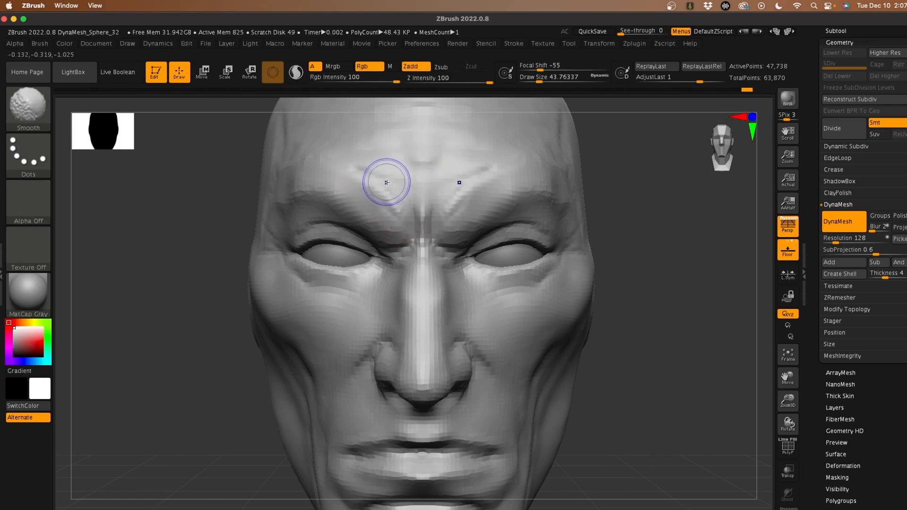
Step: Smooth the sides of the nose bridge and carve a contour along them down towards the nostrils
left_click_drag(173, 293, 185, 291)
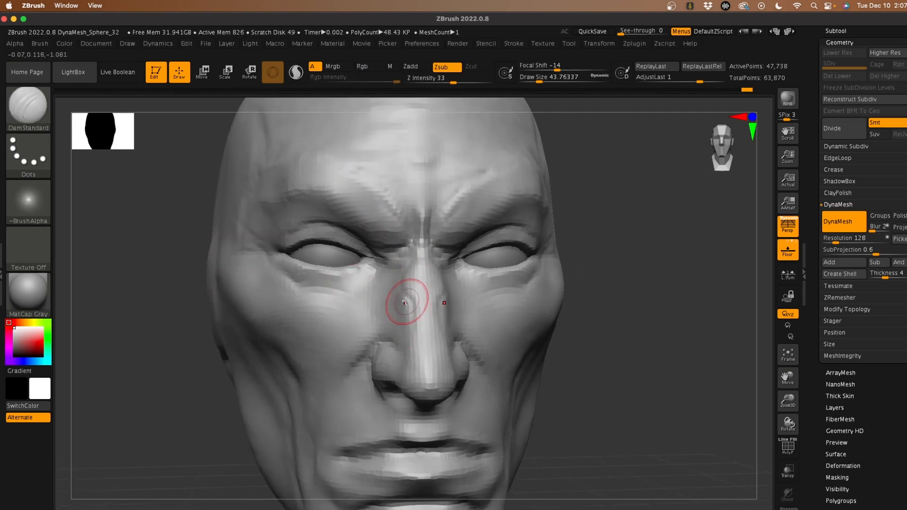
mouse_move(406, 301)
left_mouse_down("shift")
mouse_move(398, 290)
mouse_move(404, 270)
left_mouse_up("shift")
left_click_drag(409, 267, 408, 347)
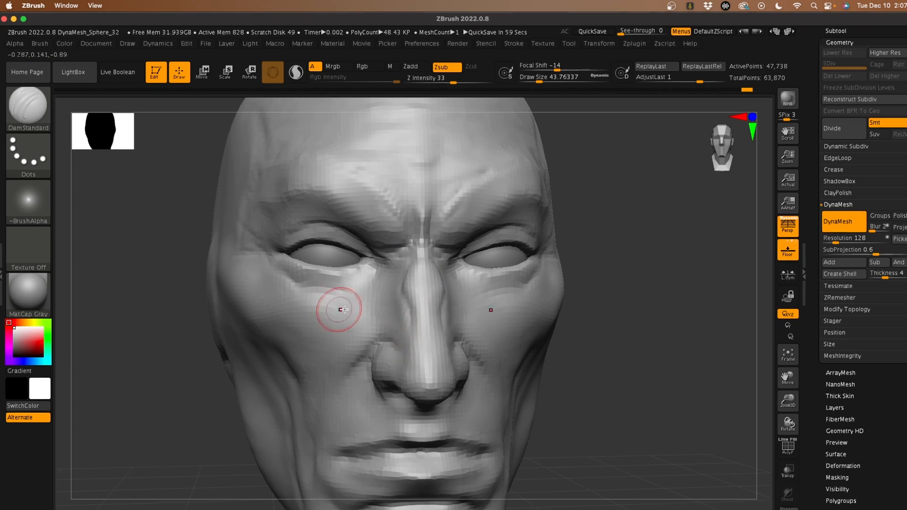
Step: Carve the nostril openings from below and refine the creases along the sides of the nose bridge
left_click_drag(132, 350, 143, 366)
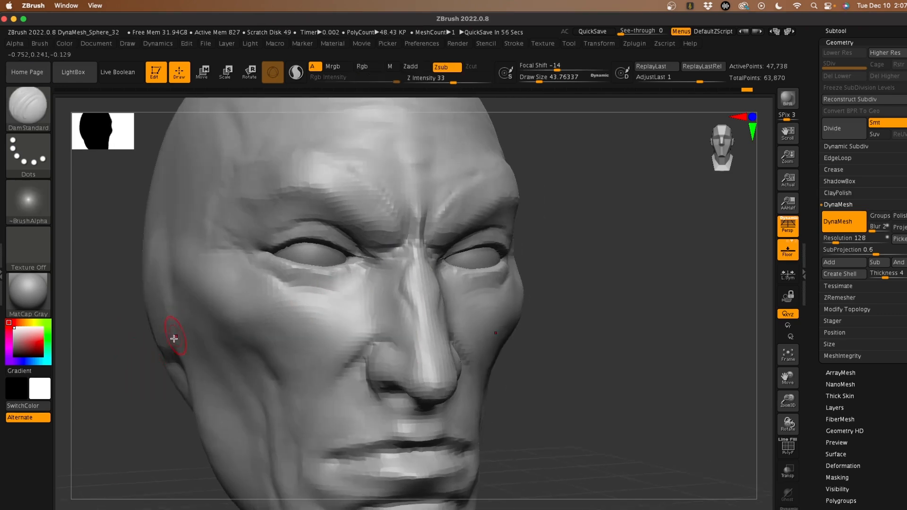
mouse_move(126, 397)
left_mouse_down("alt")
mouse_move(127, 373)
mouse_move(165, 347)
mouse_move(165, 376)
mouse_move(175, 379)
mouse_move(148, 422)
mouse_move(125, 376)
mouse_move(151, 359)
left_mouse_up("alt")
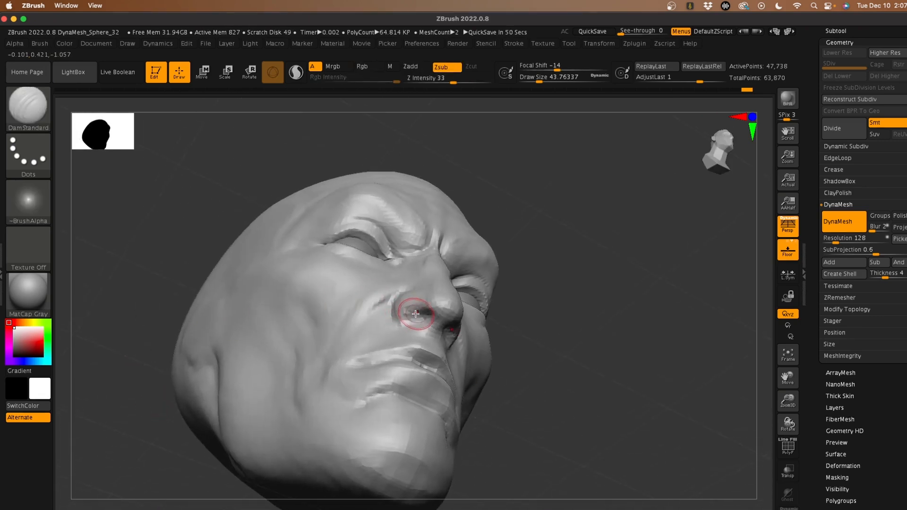
left_click_drag(418, 316, 420, 310)
mouse_move(226, 222)
left_mouse_down()
mouse_move(172, 205)
mouse_move(240, 259)
mouse_move(193, 275)
left_mouse_up()
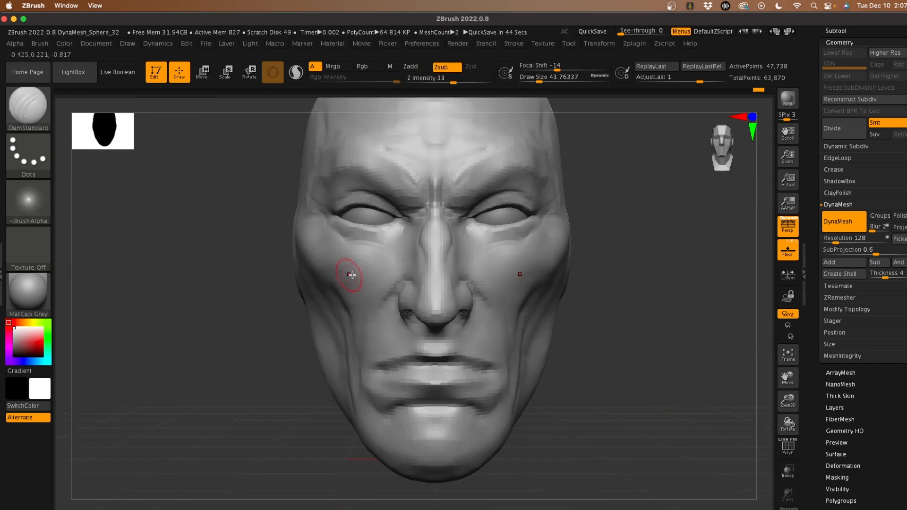
left_click_drag(421, 277, 425, 270)
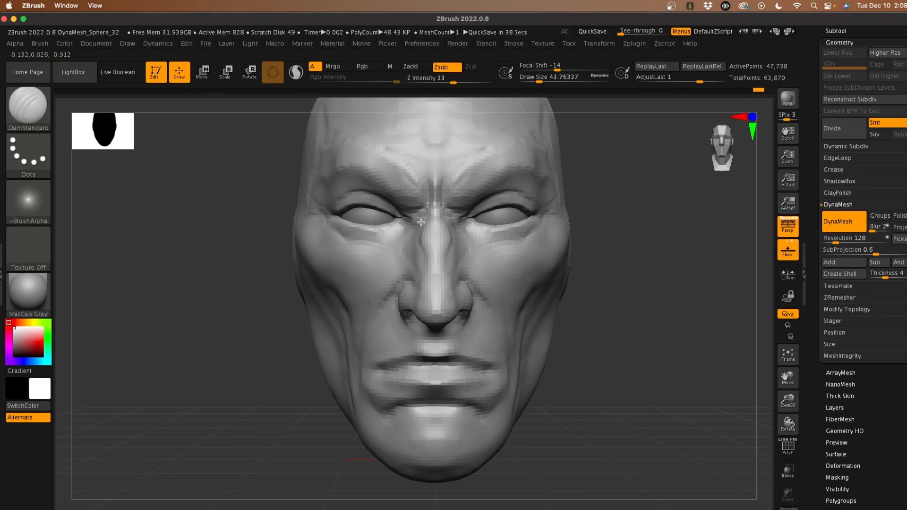
Step: Define the nostril wings with DamStandard, and smooth the areas beside the nose and below the lower lip
mouse_move(293, 331)
left_mouse_down()
mouse_move(227, 352)
mouse_move(390, 296)
left_mouse_up()
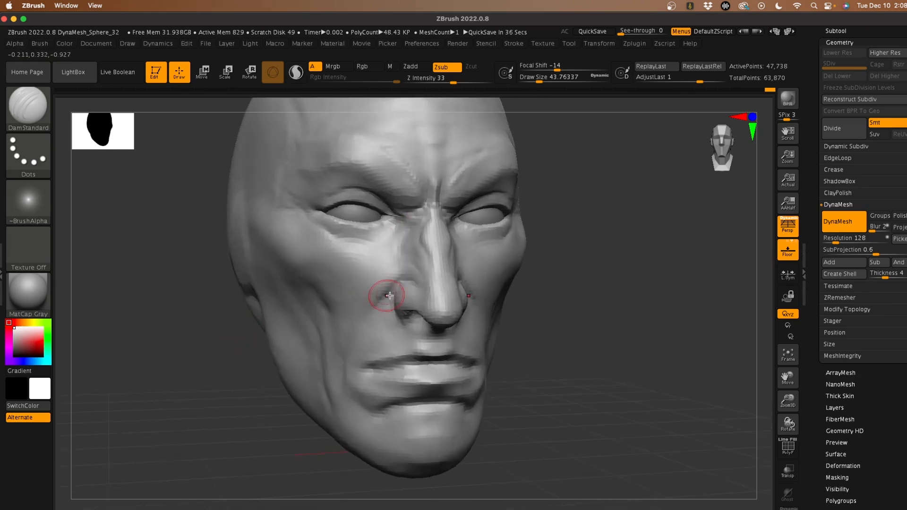
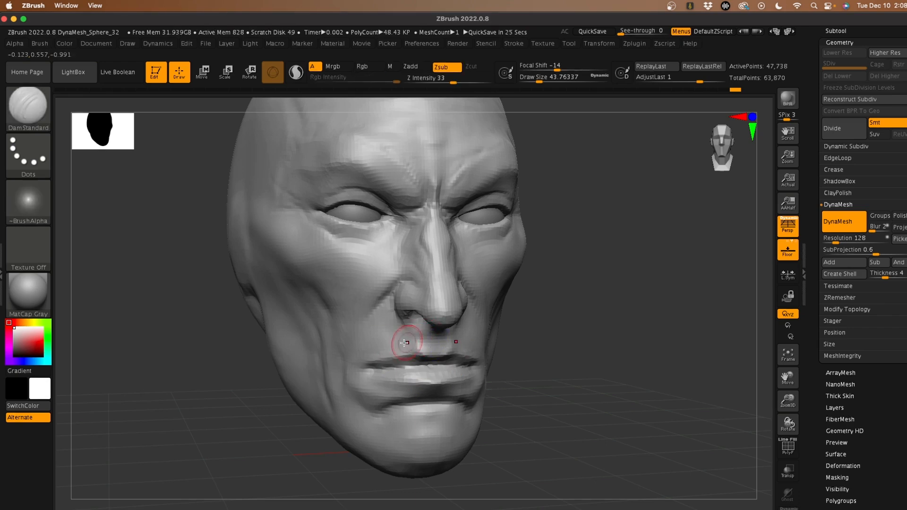
left_click_drag(214, 395, 187, 398)
mouse_move(491, 323)
left_mouse_down("shift")
mouse_move(480, 307)
mouse_move(494, 321)
left_mouse_up("shift")
left_click_drag(467, 287, 500, 326, "shift")
left_click_drag(211, 366, 283, 363)
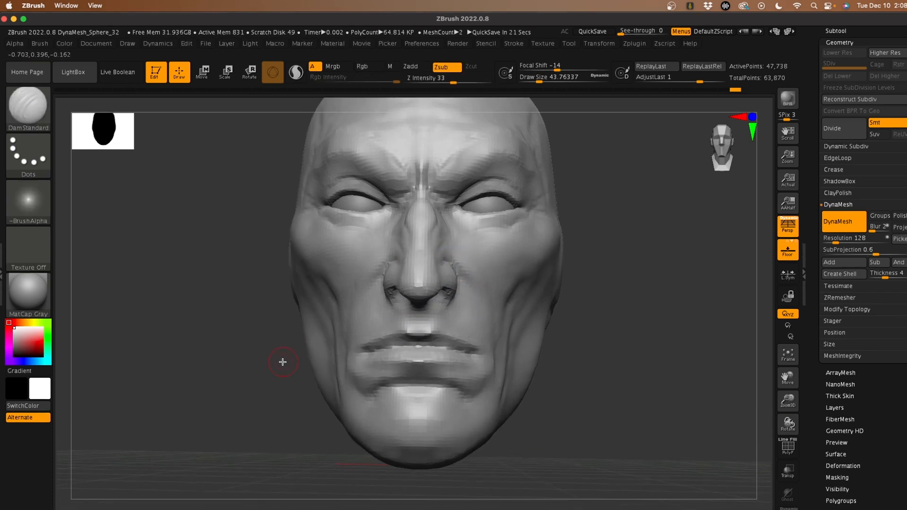
left_click_drag(390, 395, 366, 388, "shift")
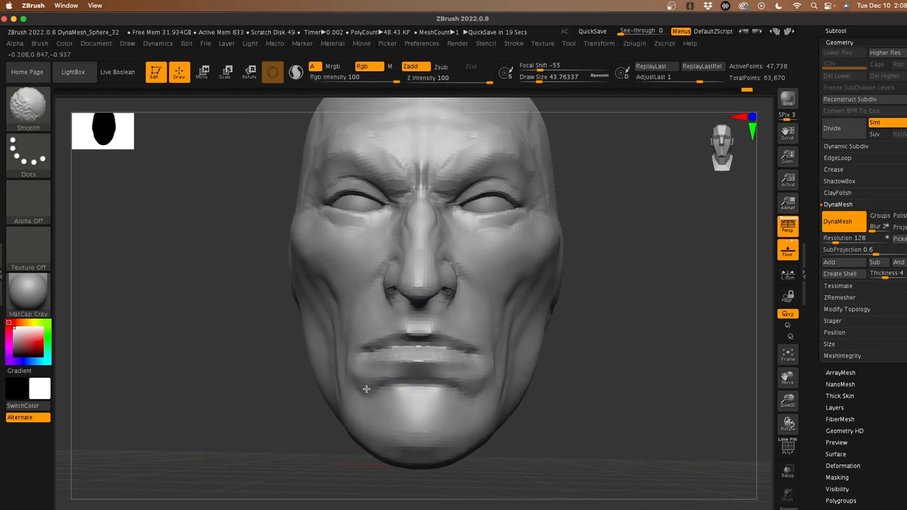
Step: Smooth the forehead above the brows, and carve creases around the upper and lower eyelids
mouse_move(248, 349)
left_mouse_down()
mouse_move(217, 345)
mouse_move(206, 331)
mouse_move(181, 350)
left_mouse_up()
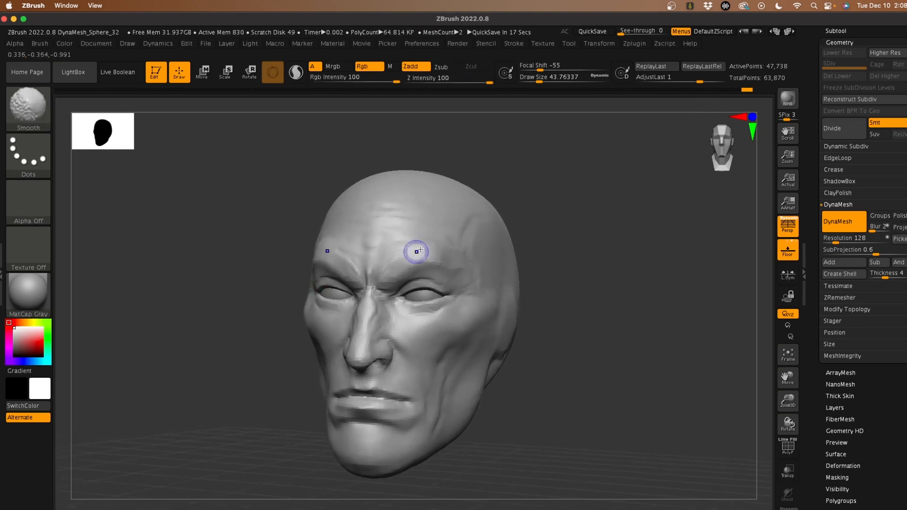
left_click_drag(447, 275, 439, 269, "shift")
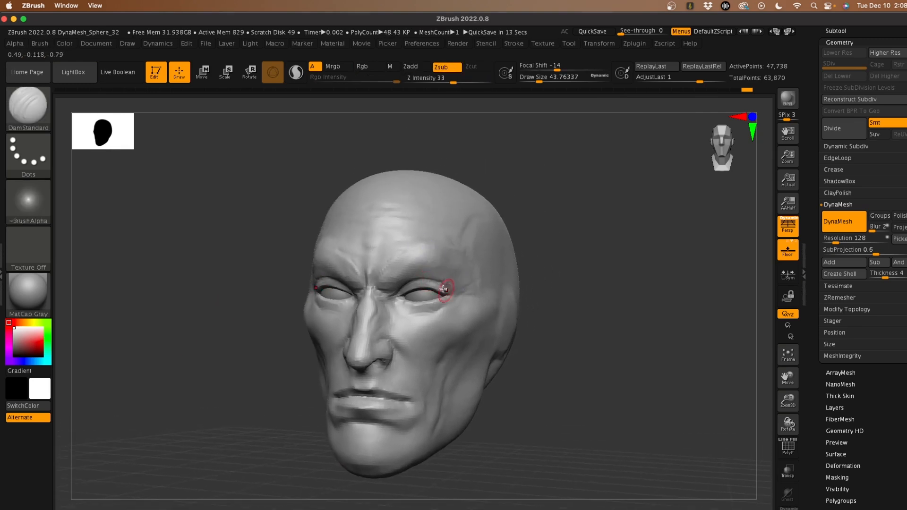
key("shift")
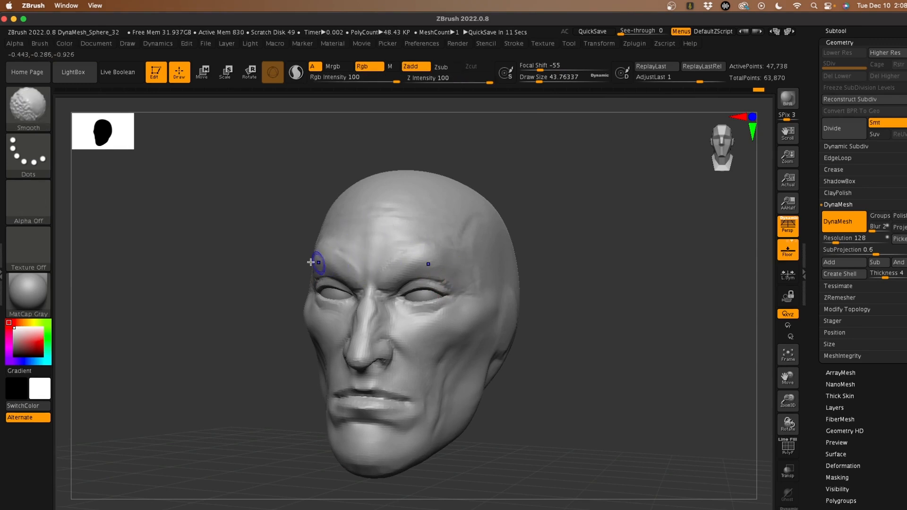
mouse_move(201, 350)
left_mouse_down()
mouse_move(192, 299)
mouse_move(205, 321)
mouse_move(197, 335)
mouse_move(219, 332)
left_mouse_up()
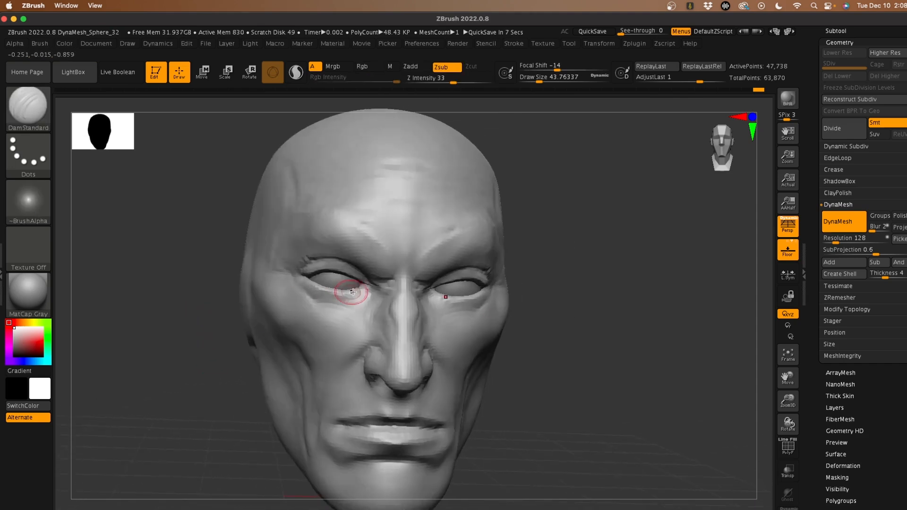
mouse_move(353, 292)
left_mouse_down()
mouse_move(345, 300)
mouse_move(362, 302)
left_mouse_up()
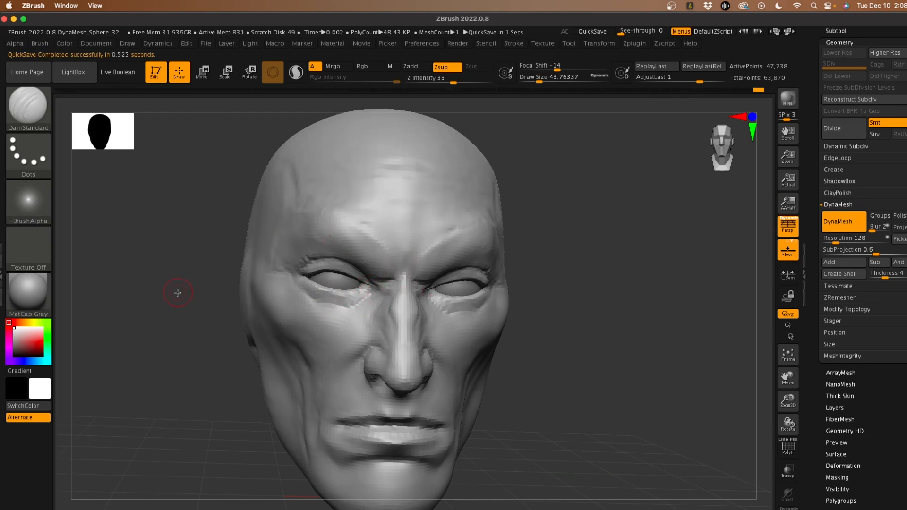
Step: Build up the brow and lower forehead with the Standard brush at draw size about 44 and Z intensity 25
mouse_move(177, 293)
left_mouse_down()
mouse_move(174, 285)
mouse_move(183, 311)
left_mouse_up()
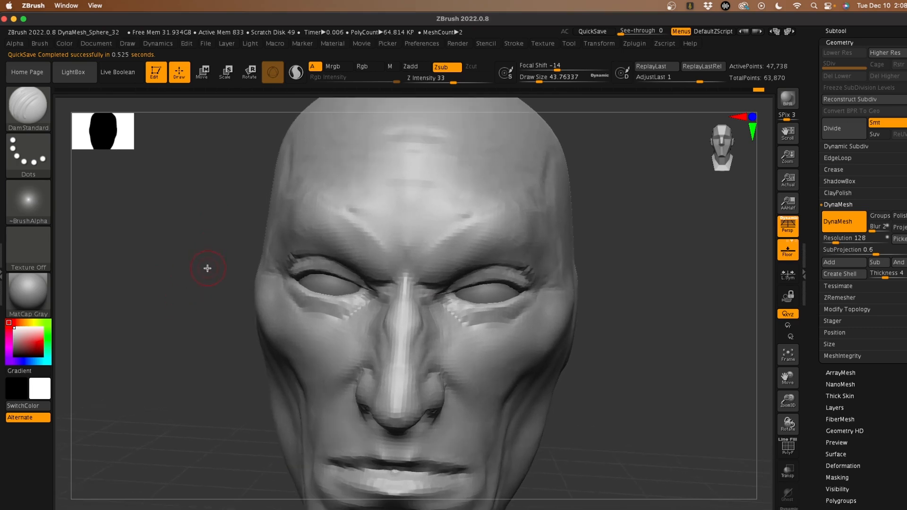
key("b")
key("s")
key("t")
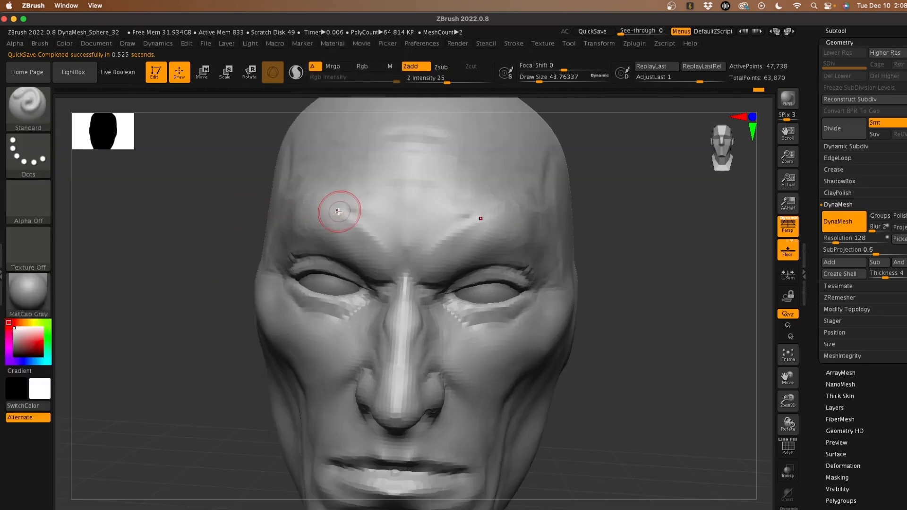
right_click_drag(425, 230, 441, 163)
mouse_move(377, 207)
right_mouse_down()
mouse_move(426, 213)
mouse_move(372, 209)
right_mouse_up()
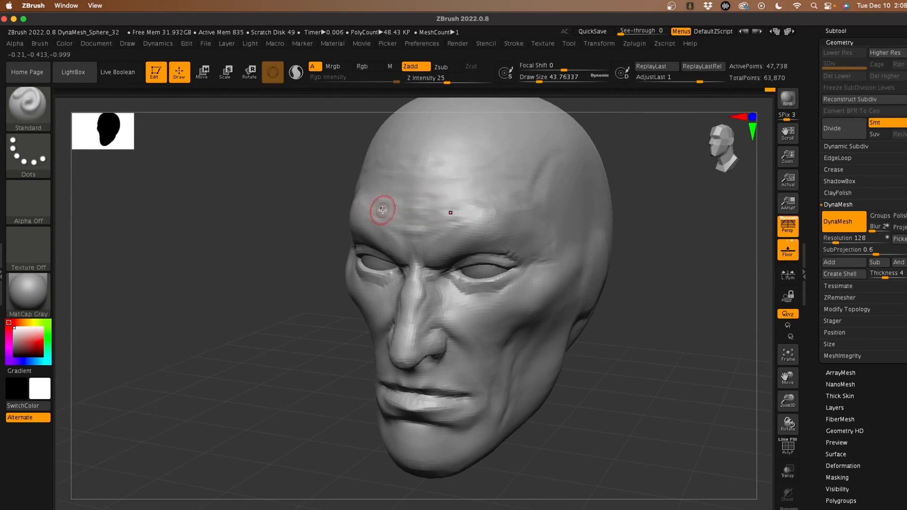
Step: Build up the lower forehead above the brows with the Standard brush at draw size about 65
key("space")
left_click_drag(371, 205, 378, 204)
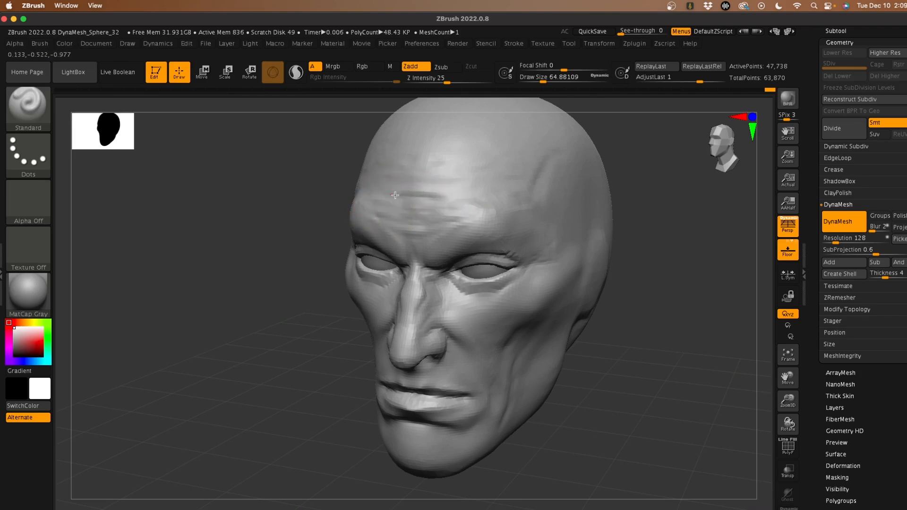
left_click_drag(441, 224, 373, 207)
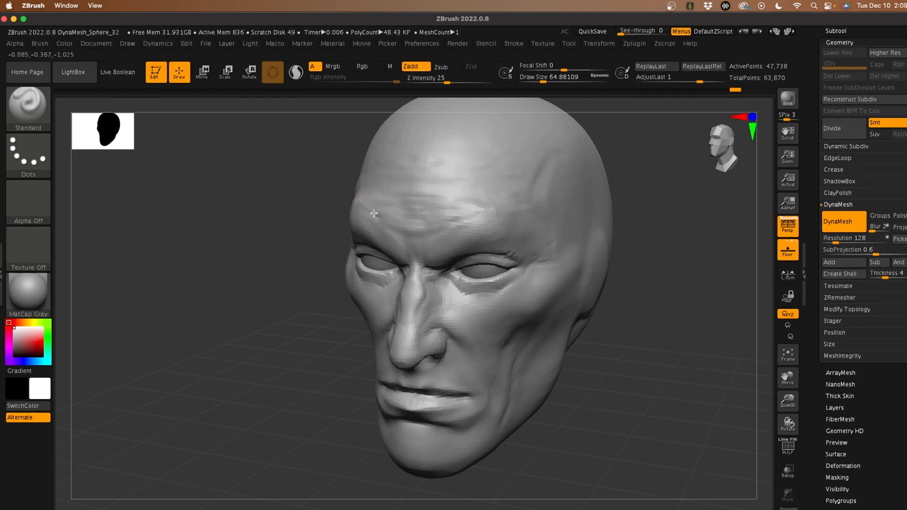
left_click_drag(453, 227, 466, 220)
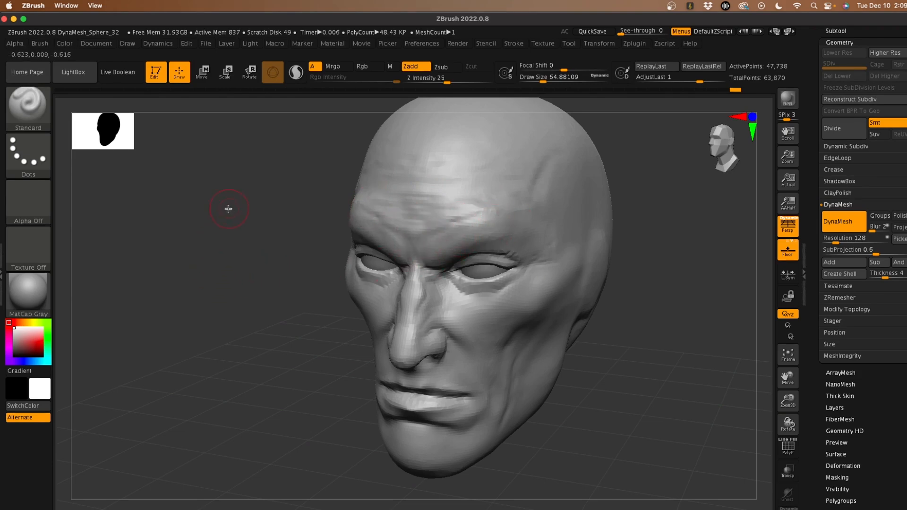
Step: Flatten the cheek fold beside the nostril with the TrimDynamic brush at draw size about 65 and Z intensity 43
mouse_move(229, 208)
left_mouse_down()
mouse_move(235, 204)
mouse_move(230, 216)
left_mouse_up()
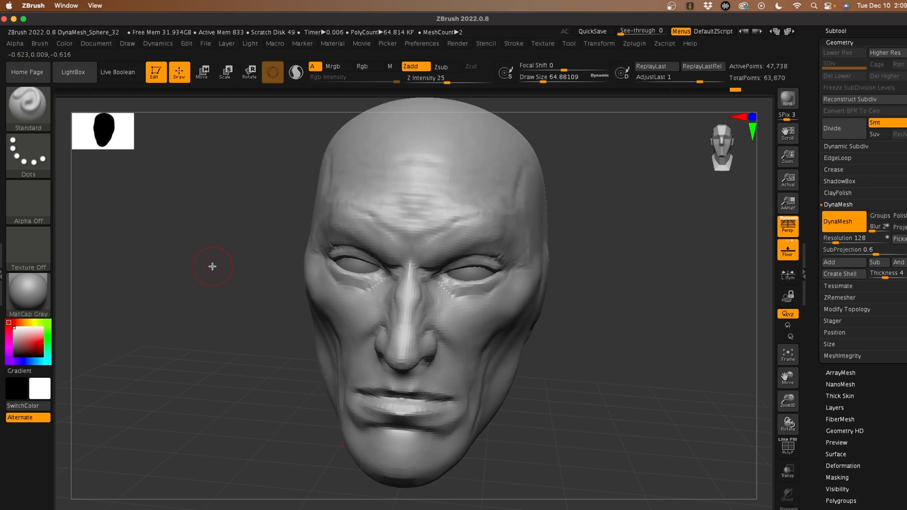
left_click_drag(214, 283, 206, 224, "alt")
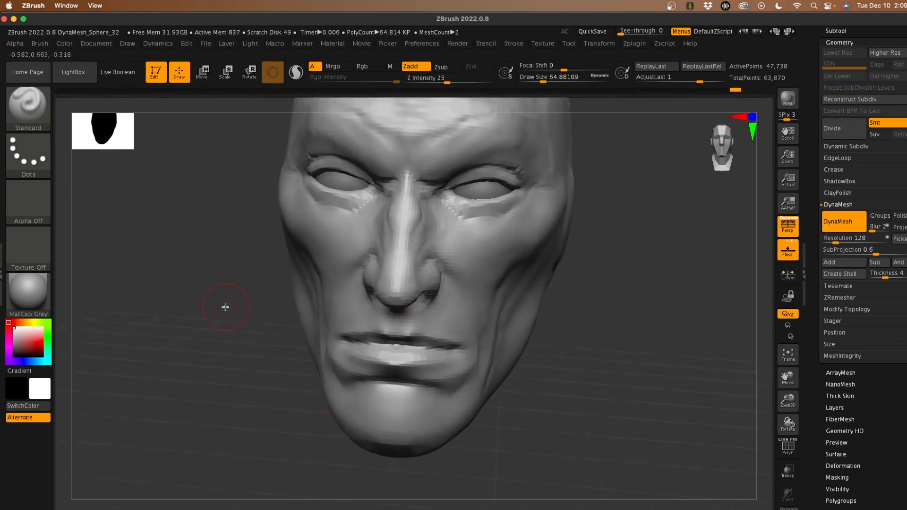
left_click_drag(225, 307, 334, 270)
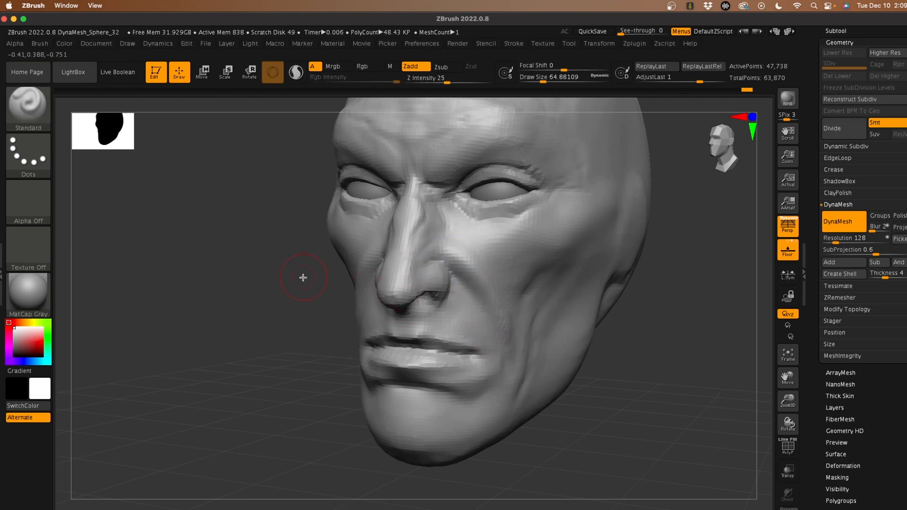
mouse_move(247, 268)
left_mouse_down()
mouse_move(241, 320)
mouse_move(200, 307)
mouse_move(224, 297)
left_mouse_up()
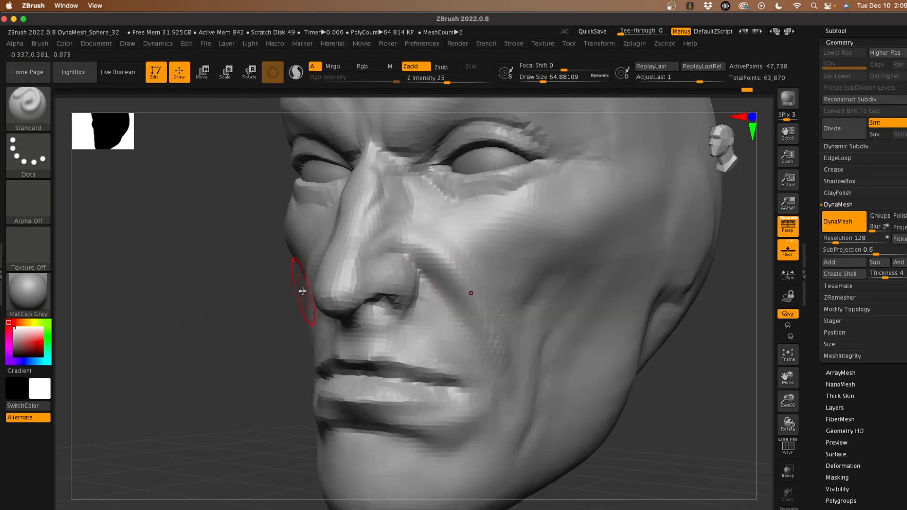
key("b")
key("t")
key("d")
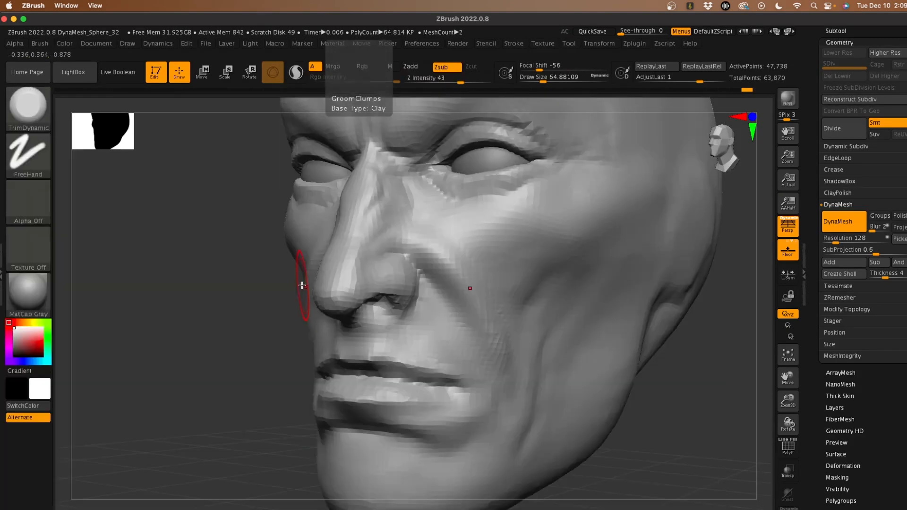
mouse_move(436, 255)
left_mouse_down()
mouse_move(419, 248)
mouse_move(431, 249)
left_mouse_up()
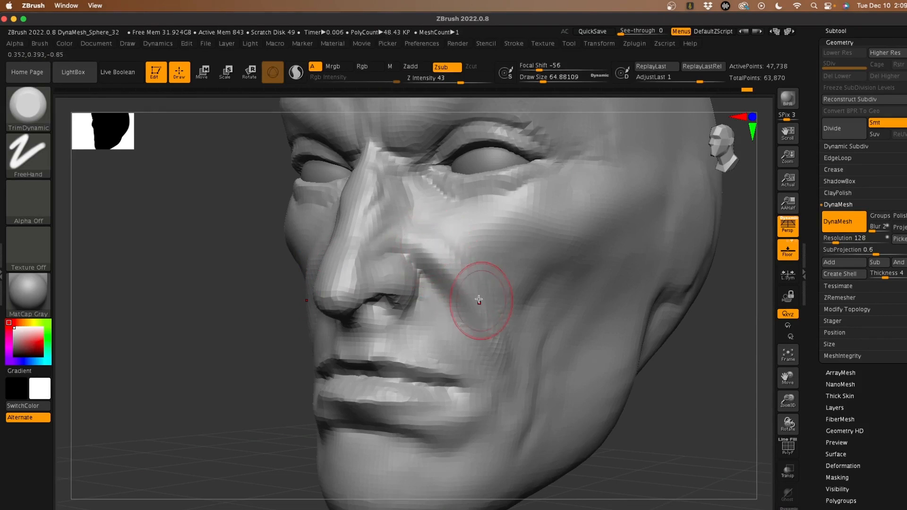
left_click_drag(464, 290, 424, 243)
left_click_drag(476, 309, 443, 251)
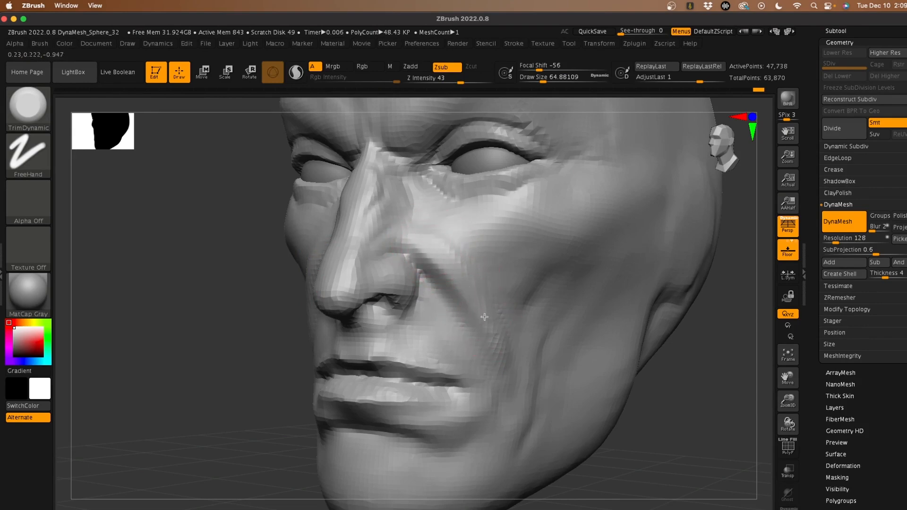
Step: Plane the tip and underside of the nose with TrimDynamic
left_click_drag(173, 277, 227, 302)
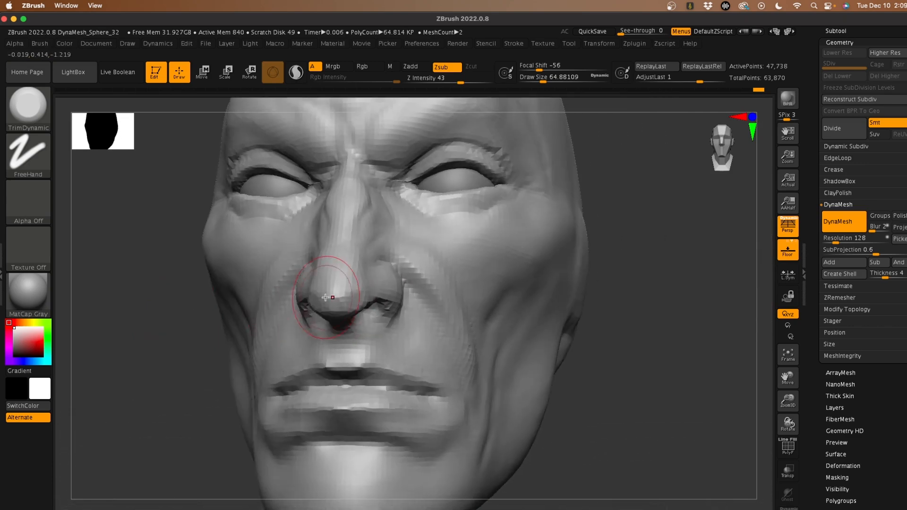
mouse_move(346, 303)
left_mouse_down()
mouse_move(353, 274)
mouse_move(347, 303)
left_mouse_up()
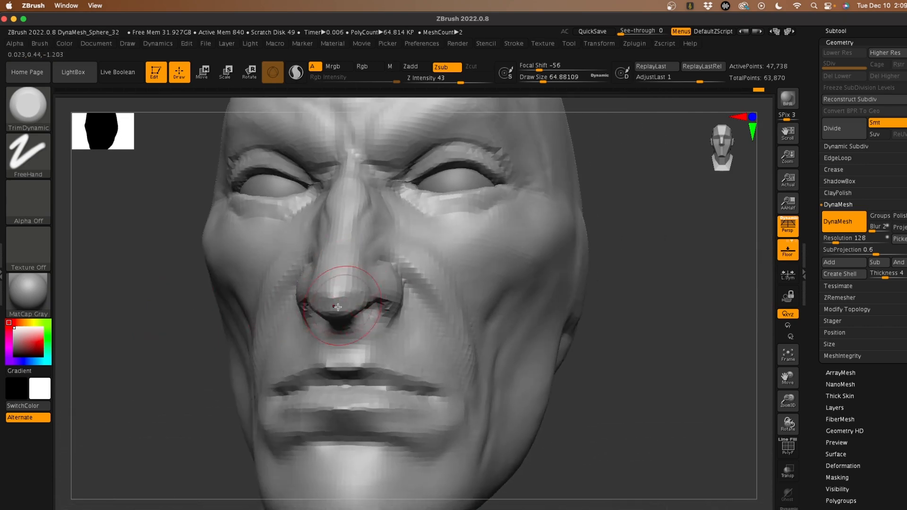
left_click_drag(177, 326, 164, 283)
left_click_drag(345, 311, 380, 303)
left_click_drag(217, 304, 140, 302)
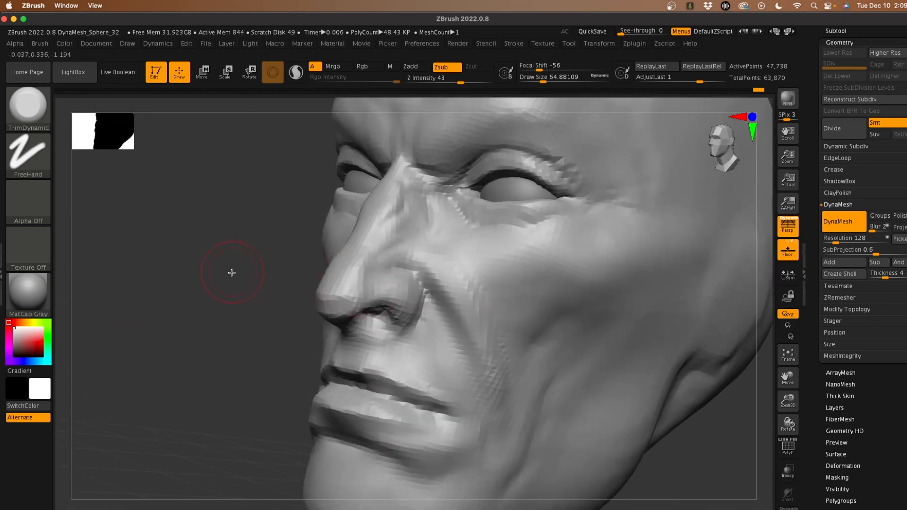
left_click_drag(232, 273, 389, 222)
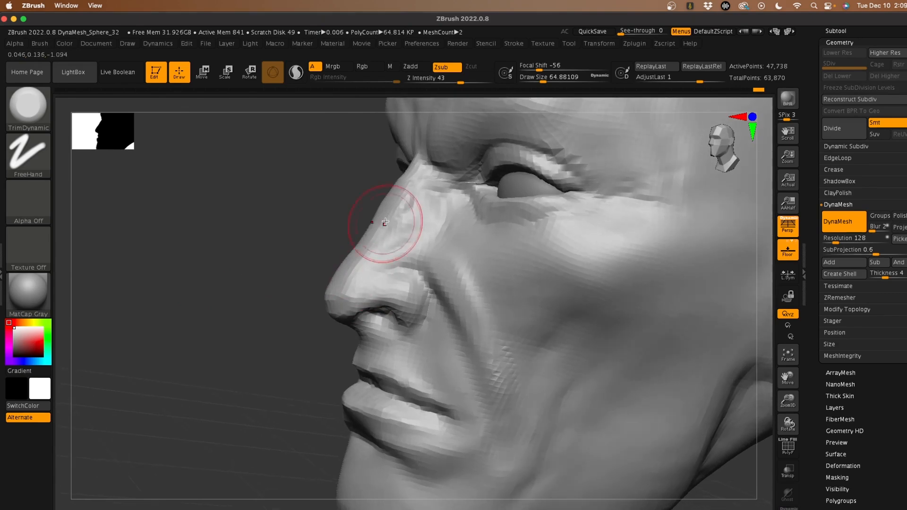
left_click_drag(304, 239, 246, 240)
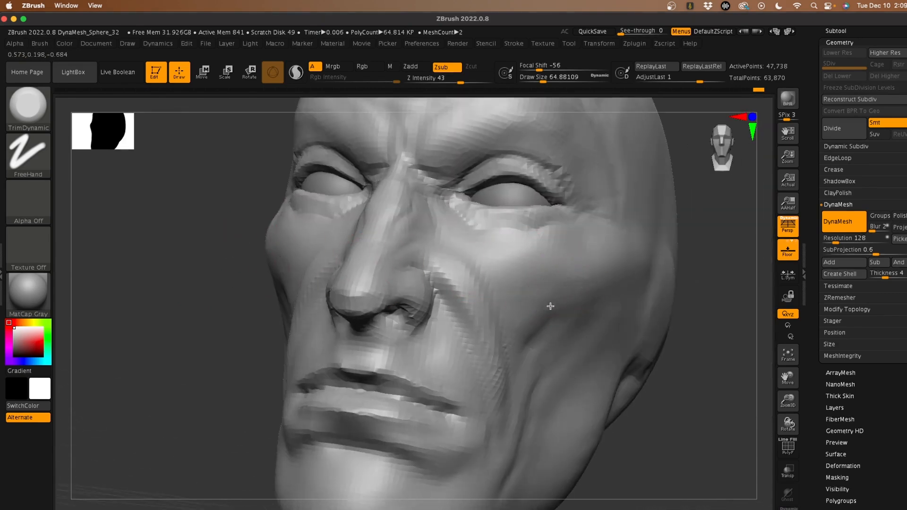
Step: Flatten the cheek below the cheekbone and the area under the corner of the lower lip with TrimDynamic
left_click_drag(542, 316, 553, 305)
left_click_drag(253, 373, 176, 384)
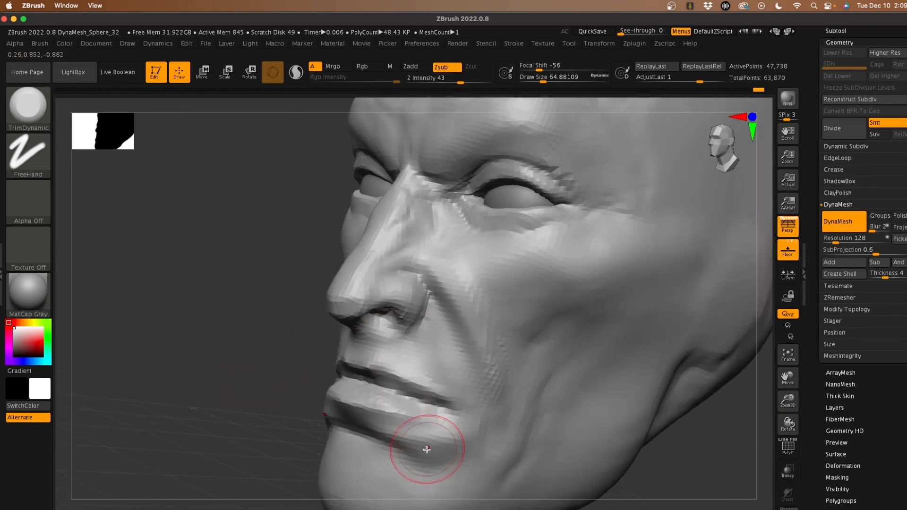
left_click_drag(428, 449, 449, 451)
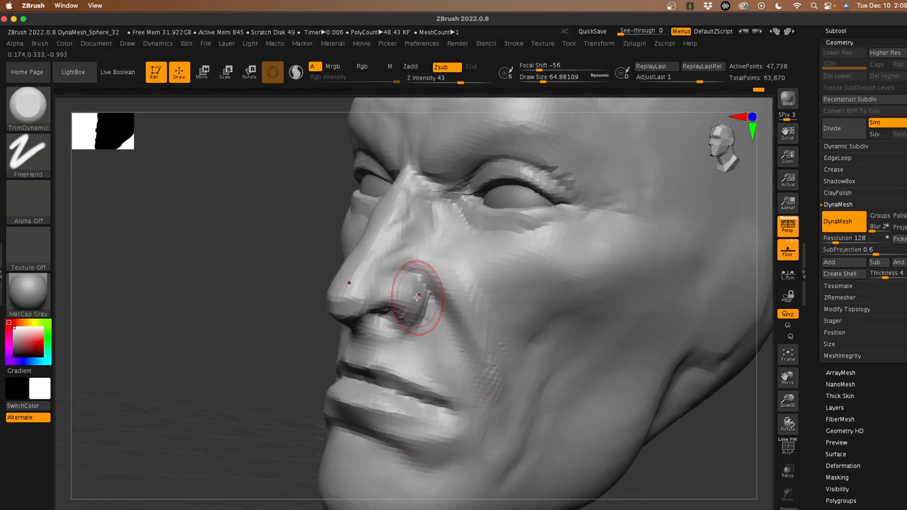
mouse_move(331, 293)
left_mouse_down()
mouse_move(157, 311)
mouse_move(211, 289)
mouse_move(178, 296)
mouse_move(182, 287)
left_mouse_up()
Step: Build up the inner cheek below the eye with ClayBuildup at Z intensity 20, and smooth it toward the nose
key("b")
key("c")
key("b")
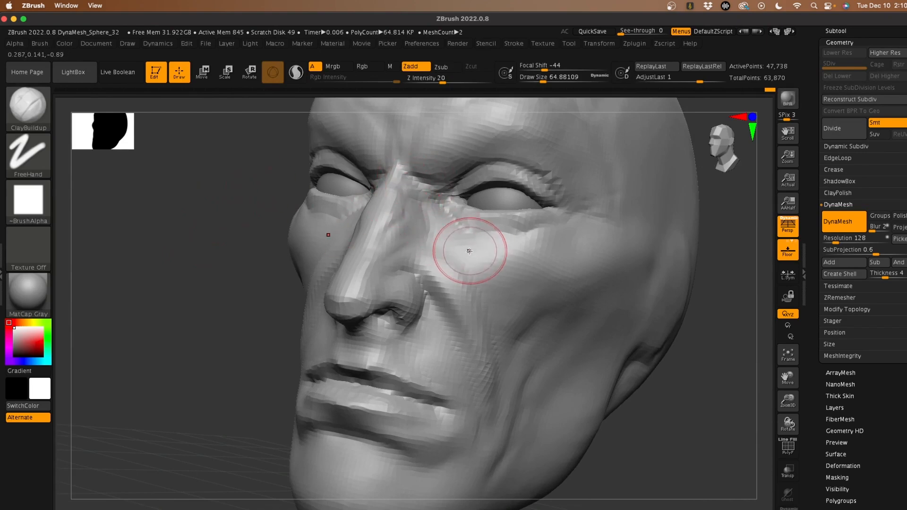
mouse_move(490, 263)
left_mouse_down()
mouse_move(477, 259)
mouse_move(487, 289)
mouse_move(482, 249)
left_mouse_up()
mouse_move(493, 292)
left_mouse_down()
mouse_move(444, 236)
mouse_move(463, 250)
left_mouse_up()
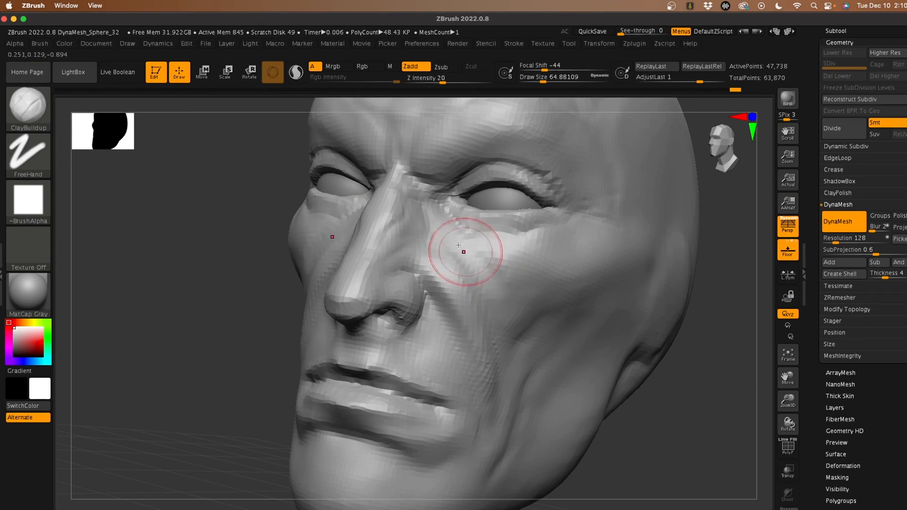
mouse_move(483, 279)
left_mouse_down("shift")
mouse_move(490, 263)
mouse_move(446, 246)
left_mouse_up("shift")
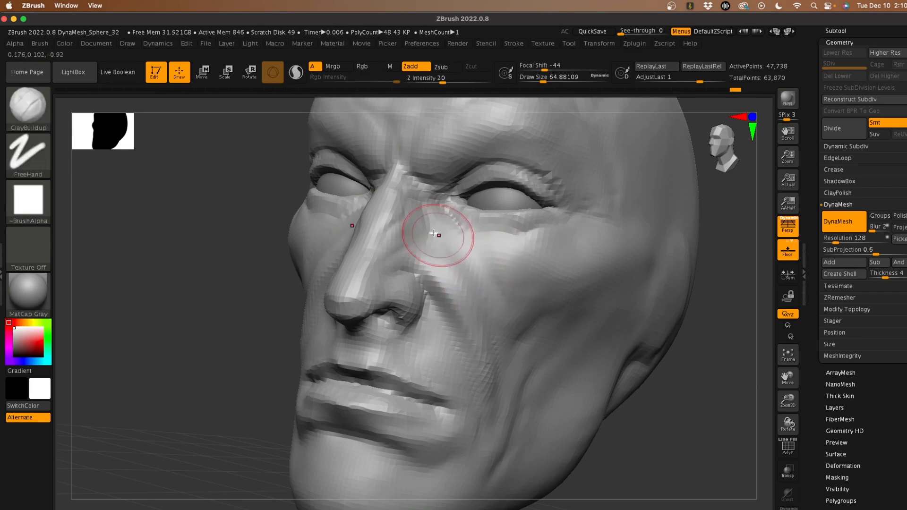
Step: Add volume around the mouth with ClayBuildup, covering the area above the upper lip and below the mouth corner
left_click_drag(210, 310, 151, 311)
left_click_drag(412, 364, 430, 355)
mouse_move(418, 338)
left_mouse_down()
mouse_move(413, 365)
mouse_move(399, 363)
mouse_move(428, 376)
left_mouse_up()
mouse_move(239, 331)
left_mouse_down()
mouse_move(208, 322)
mouse_move(275, 343)
mouse_move(346, 391)
left_mouse_up()
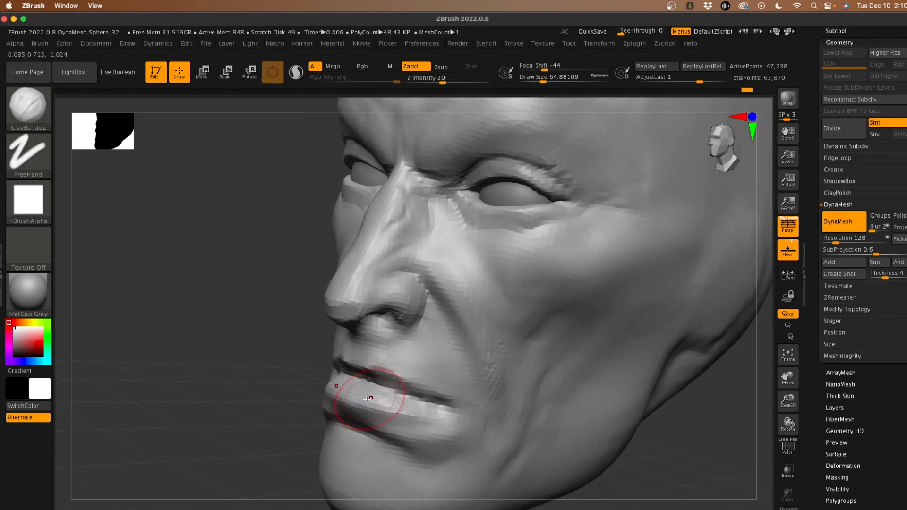
left_click_drag(313, 374, 276, 347)
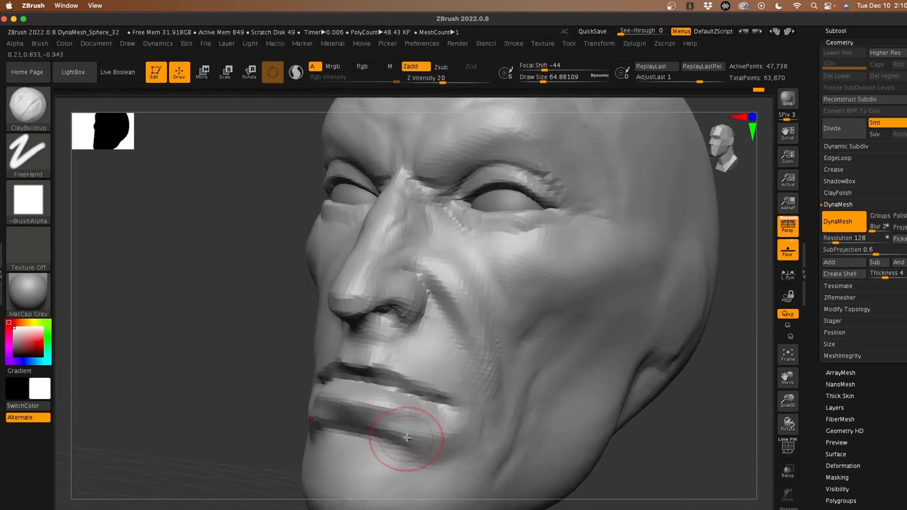
left_click_drag(432, 449, 443, 459)
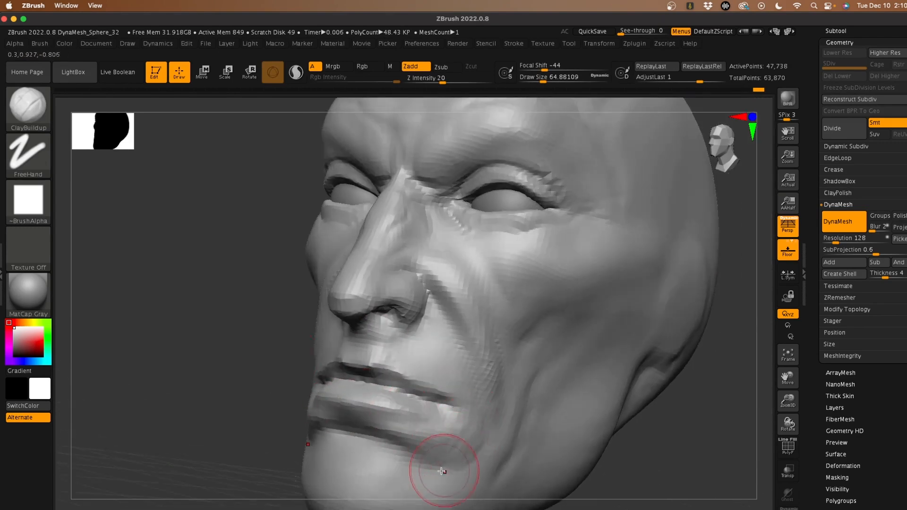
left_click_drag(265, 340, 200, 350, "shift")
Step: Sharpen the outer fold of the upper eyelid with DamStandard at Z intensity 33
mouse_move(154, 374)
left_mouse_down("alt")
mouse_move(158, 349)
mouse_move(164, 366)
mouse_move(232, 352)
left_mouse_up("alt")
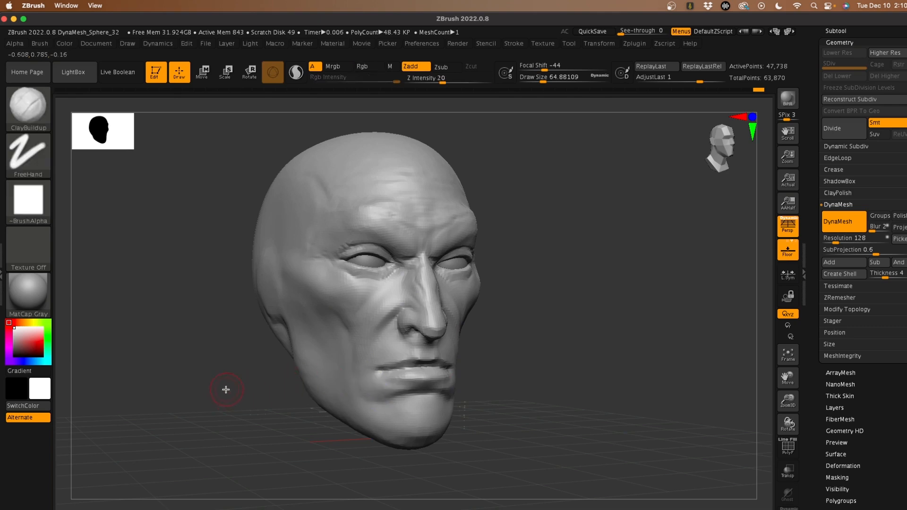
left_click_drag(225, 389, 225, 413, "alt")
left_click_drag(179, 385, 178, 416, "alt")
left_click_drag(222, 382, 161, 379)
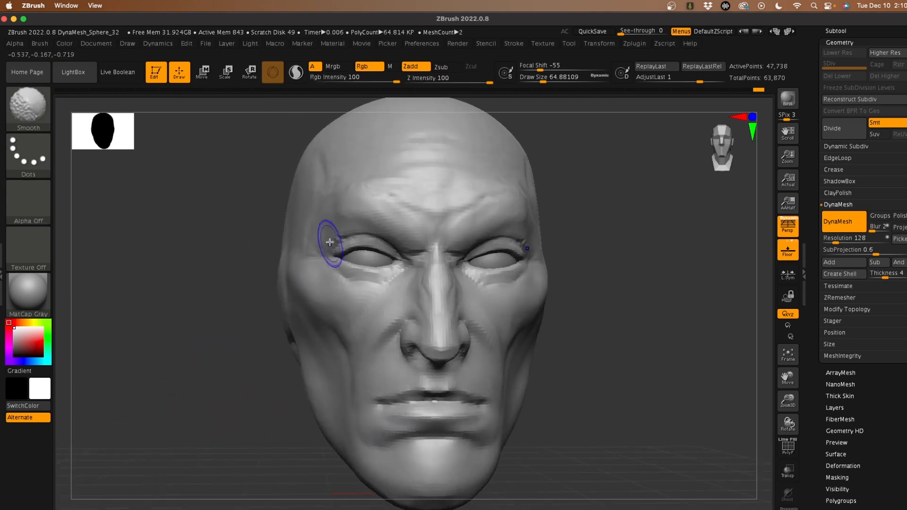
mouse_move(187, 267)
left_mouse_down("alt")
mouse_move(170, 300)
mouse_move(177, 312)
mouse_move(188, 288)
left_mouse_up("alt")
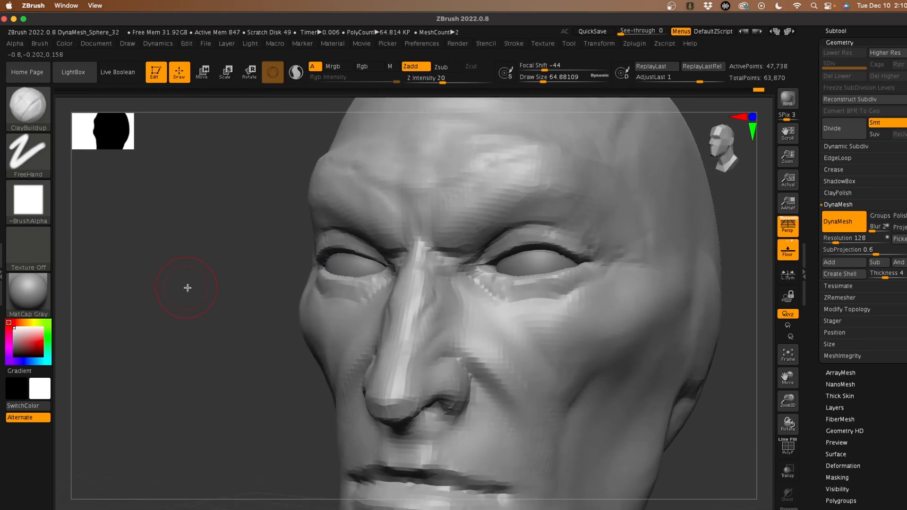
key("b")
key("d")
key("s")
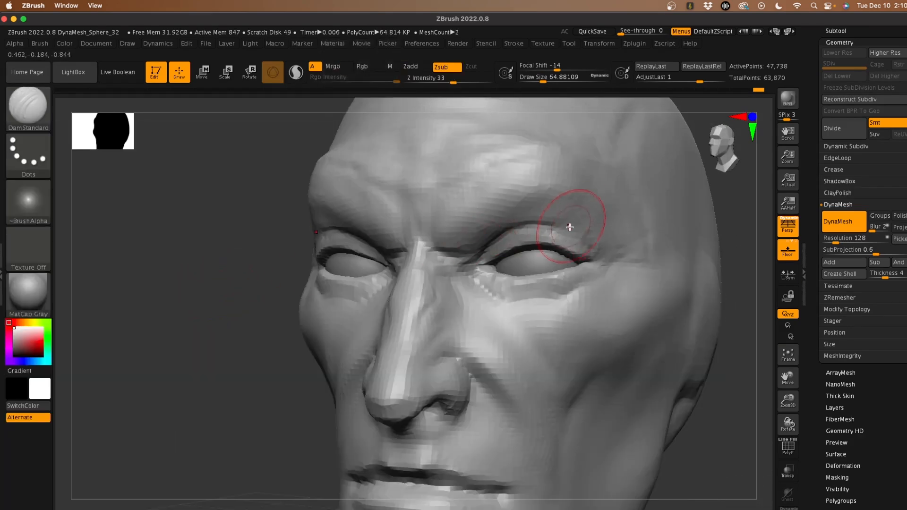
left_click_drag(553, 226, 561, 232)
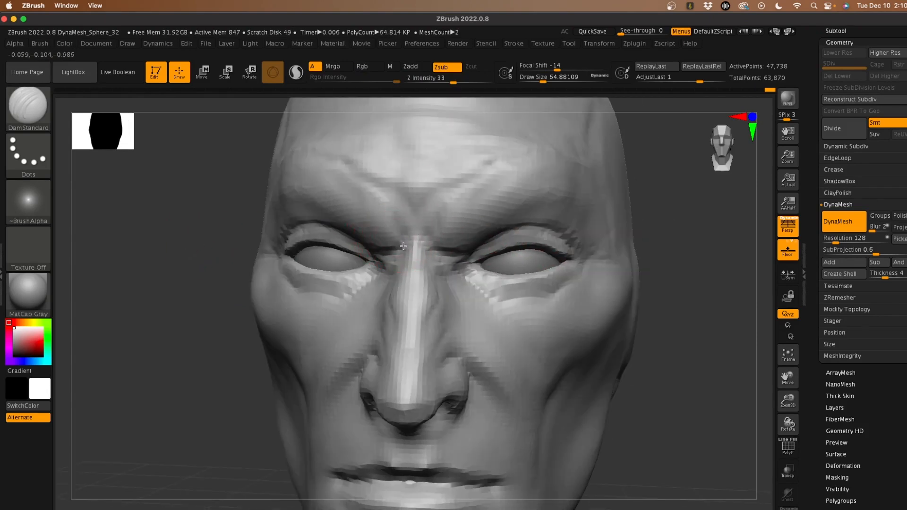
Step: Carve frown creases from the nose bridge up between the brows, and cut the folds from the nostrils past the mouth corners
mouse_move(404, 246)
left_mouse_down()
mouse_move(418, 240)
mouse_move(386, 262)
mouse_move(376, 179)
mouse_move(350, 159)
left_mouse_up()
left_click_drag(398, 162, 439, 164)
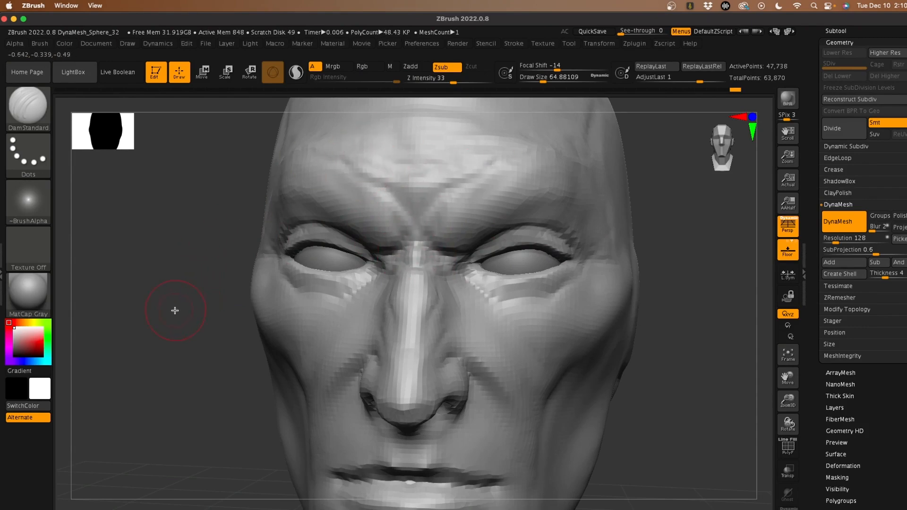
mouse_move(175, 310)
left_mouse_down("alt")
mouse_move(158, 283)
mouse_move(182, 289)
left_mouse_up("alt")
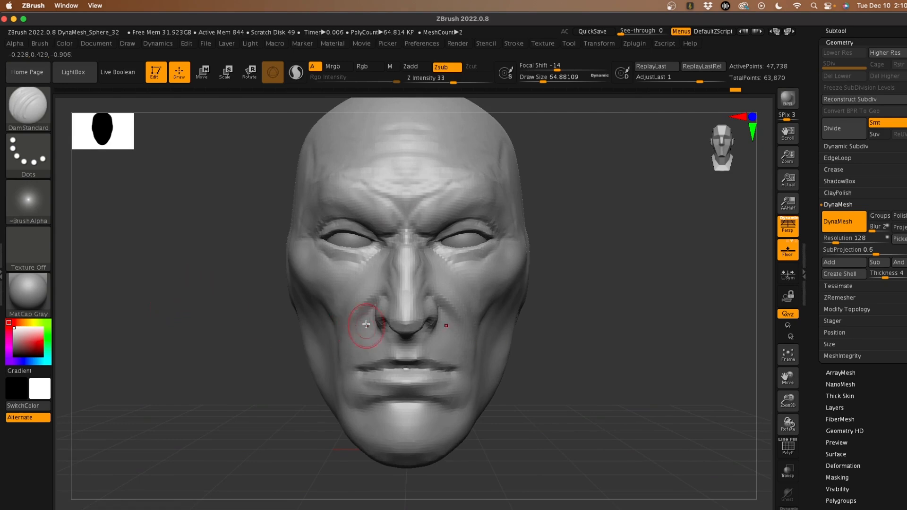
left_click_drag(366, 308, 347, 367)
right_click_drag(189, 326, 186, 326, "ctrl")
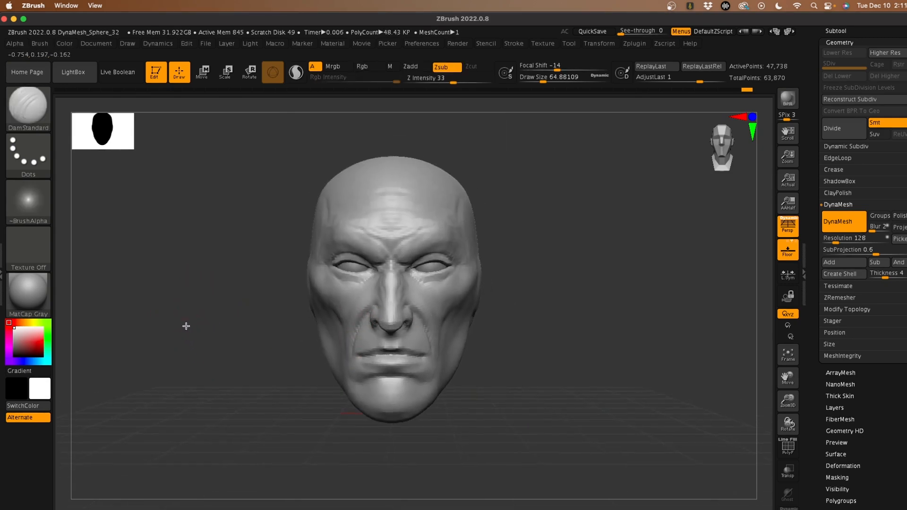
left_click_drag(186, 327, 220, 366)
left_click_drag(276, 358, 223, 324)
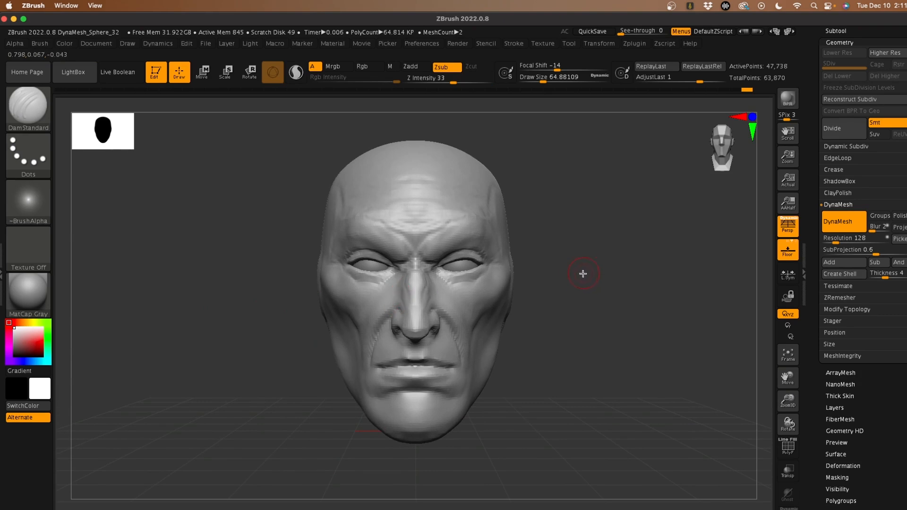
Step: Append a Cylinder3D mesh to the head model as a new subtool
scroll(825, 195, "up", 5)
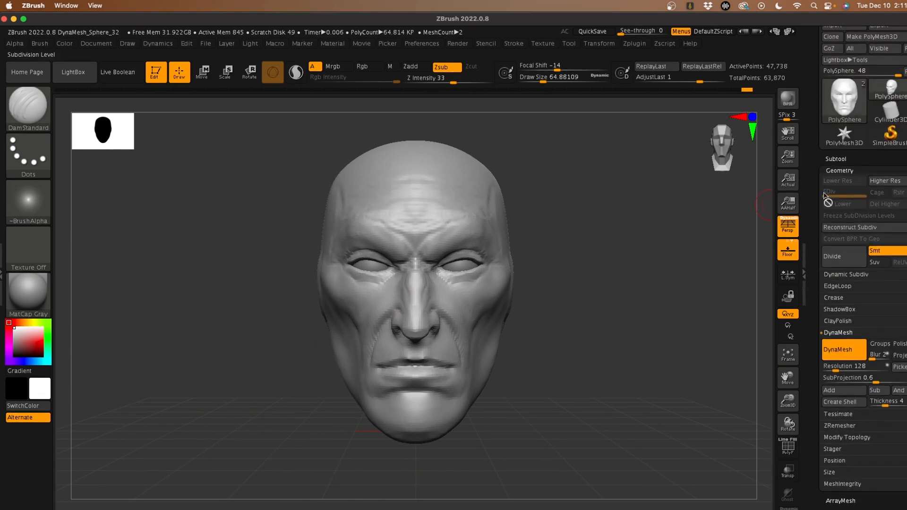
left_click(836, 159)
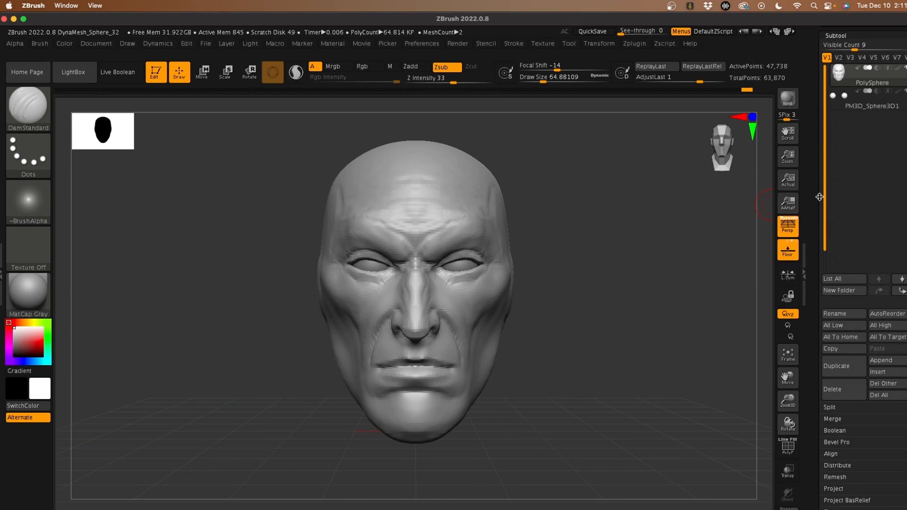
scroll(815, 349, "down", 4)
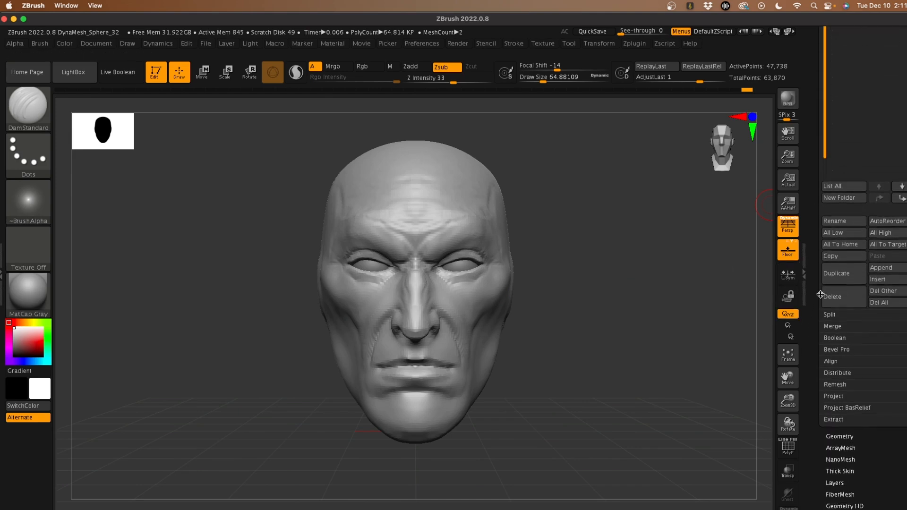
scroll(821, 291, "up", 3)
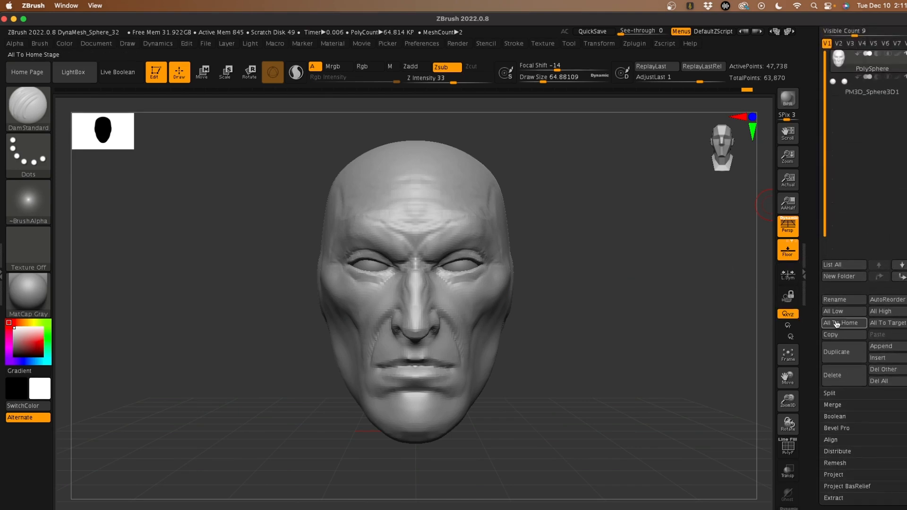
left_click(880, 347)
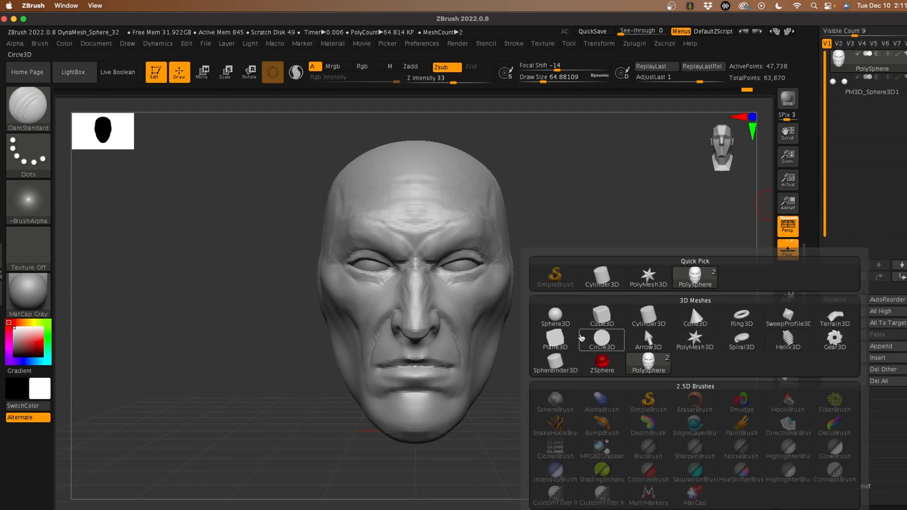
mouse_move(555, 362)
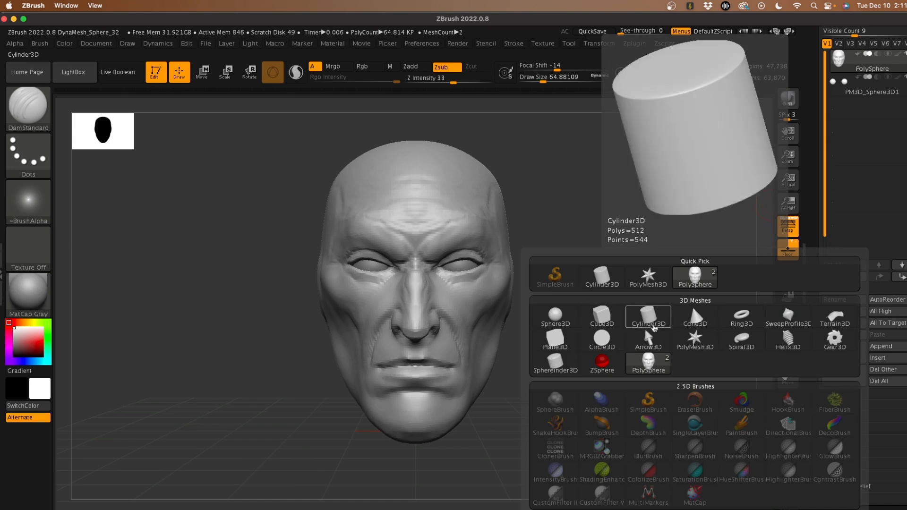
left_click(645, 328)
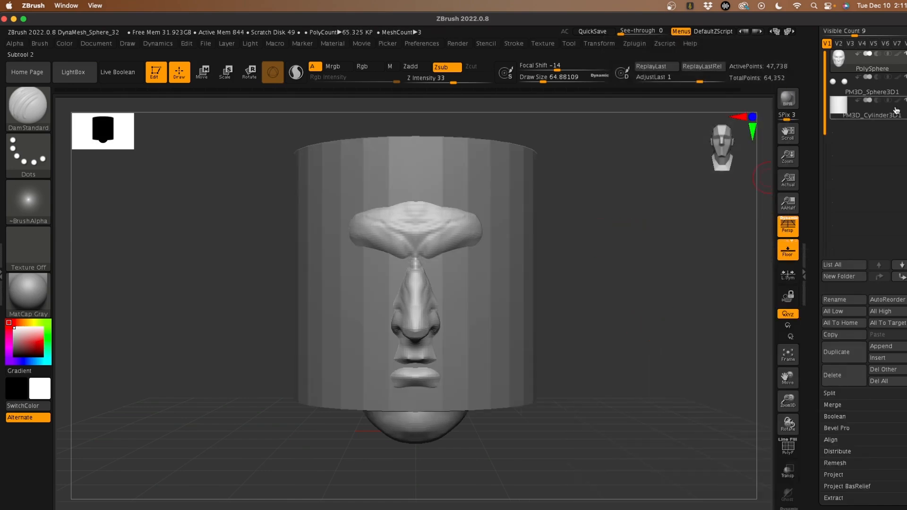
Step: Make the appended cylinder the active subtool and bring up its transform gizmo in Rotate mode
left_click(872, 115)
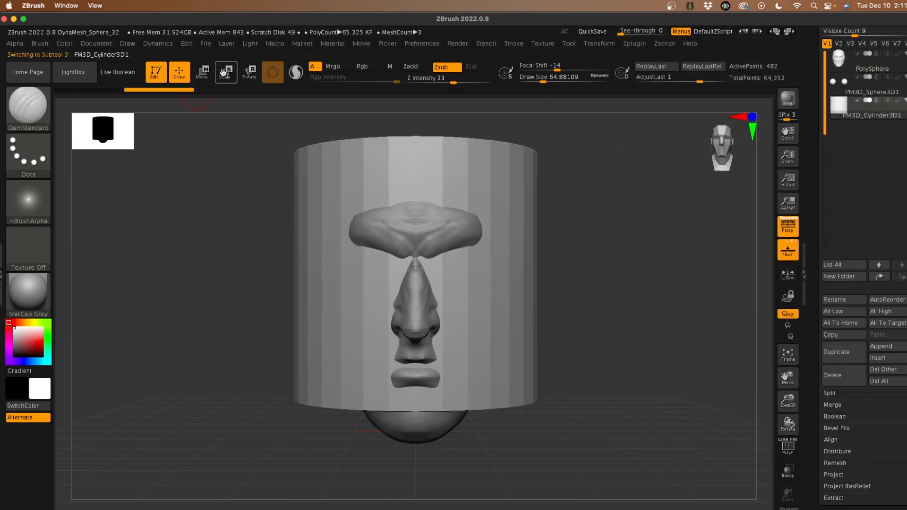
left_click(249, 72)
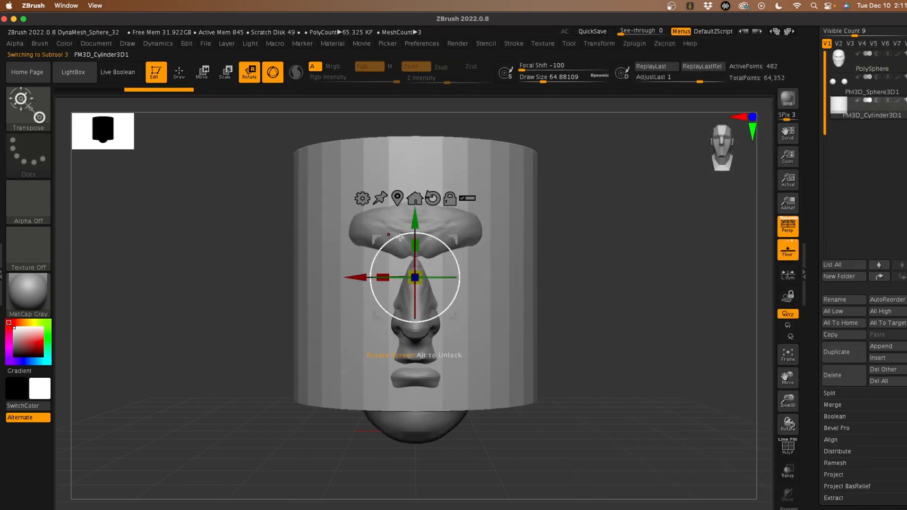
Step: Turn the cylinder onto its side and place it, scaled down to ear size, beside the head with transparency display on
left_click_drag(399, 238, 448, 274)
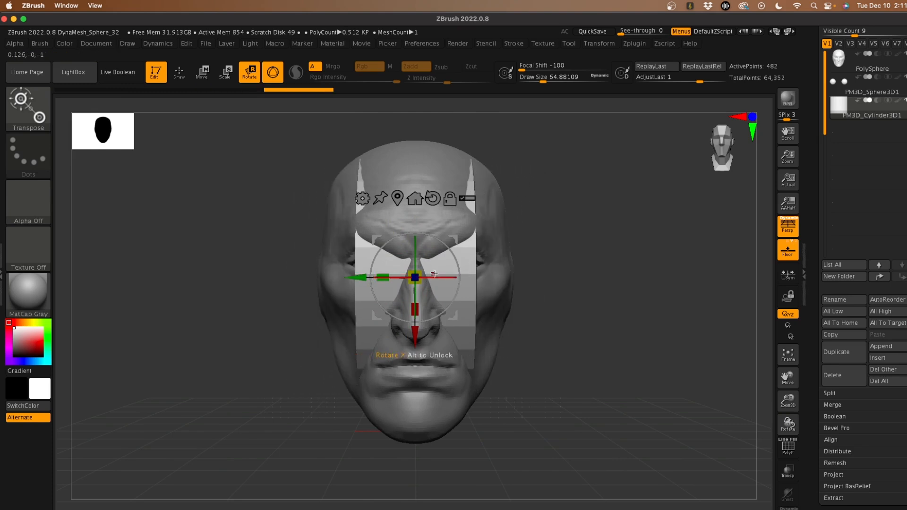
left_click_drag(421, 273, 384, 280)
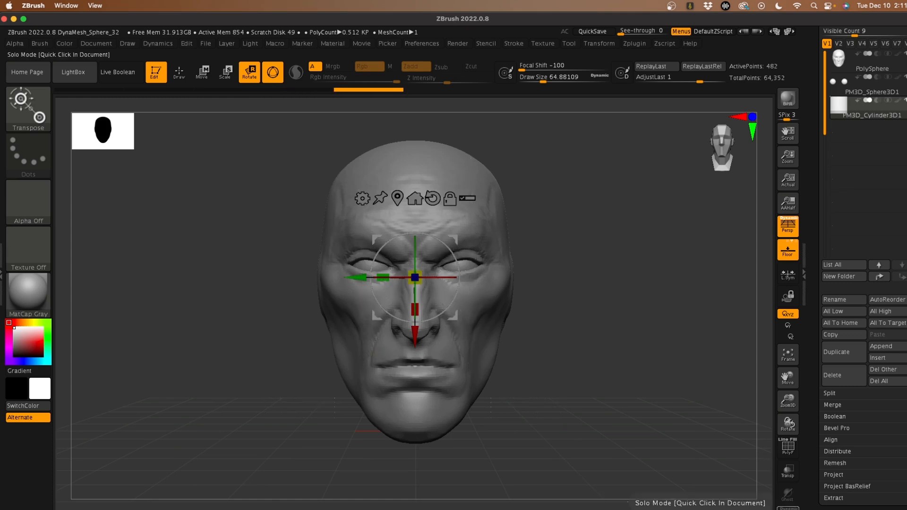
left_click(787, 474)
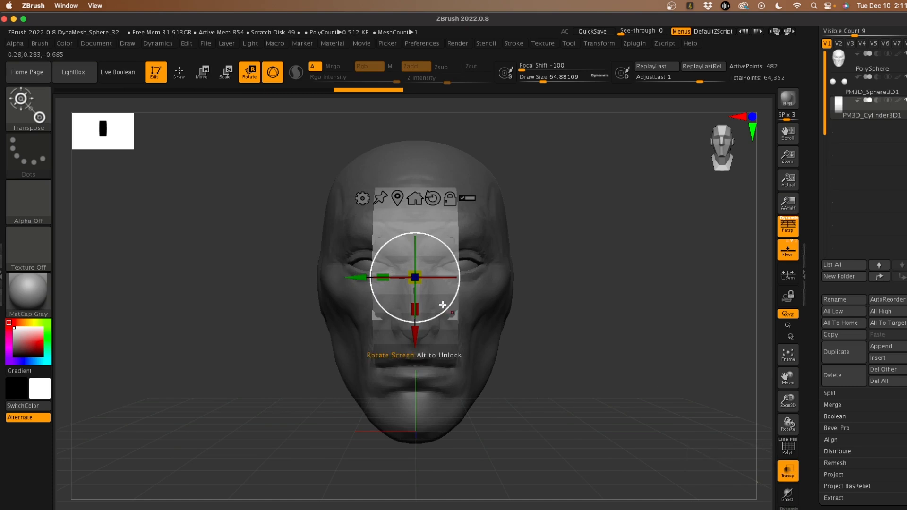
left_click_drag(356, 277, 270, 277)
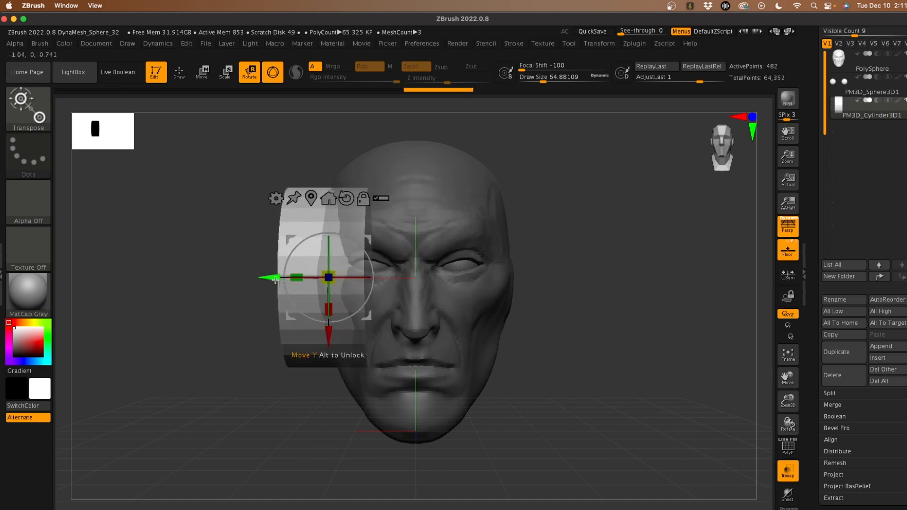
left_click_drag(332, 277, 282, 291)
Step: Narrow the cylinder's round face into an upright oval tilted slightly backward, and reset the gizmo's orientation
left_click_drag(239, 341, 269, 369)
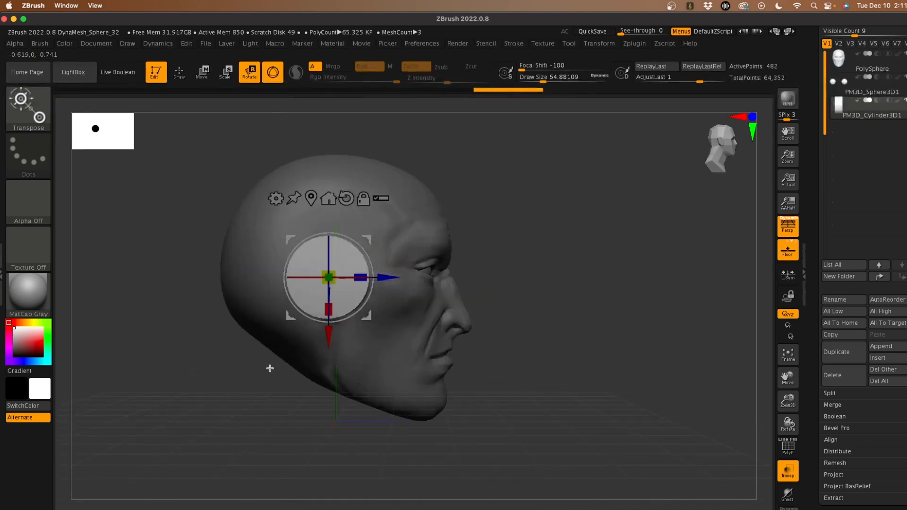
left_click_drag(329, 278, 350, 274)
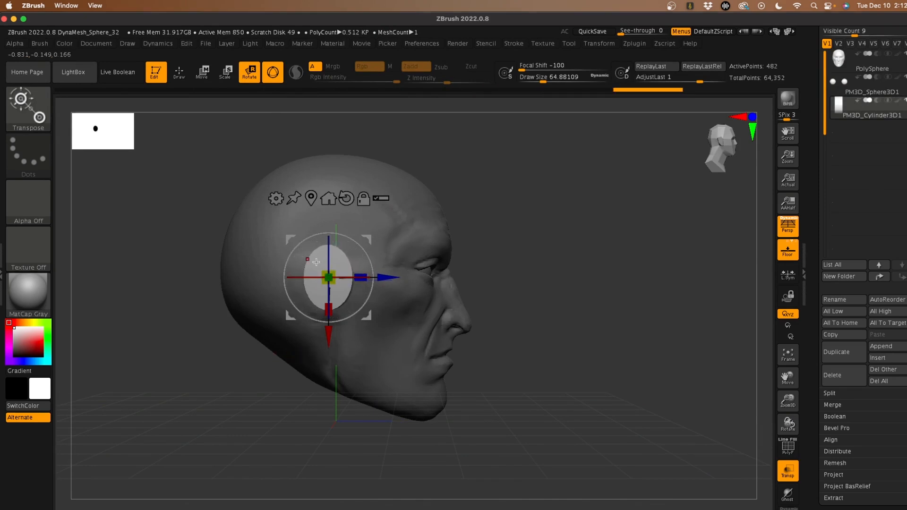
left_click_drag(296, 248, 289, 254)
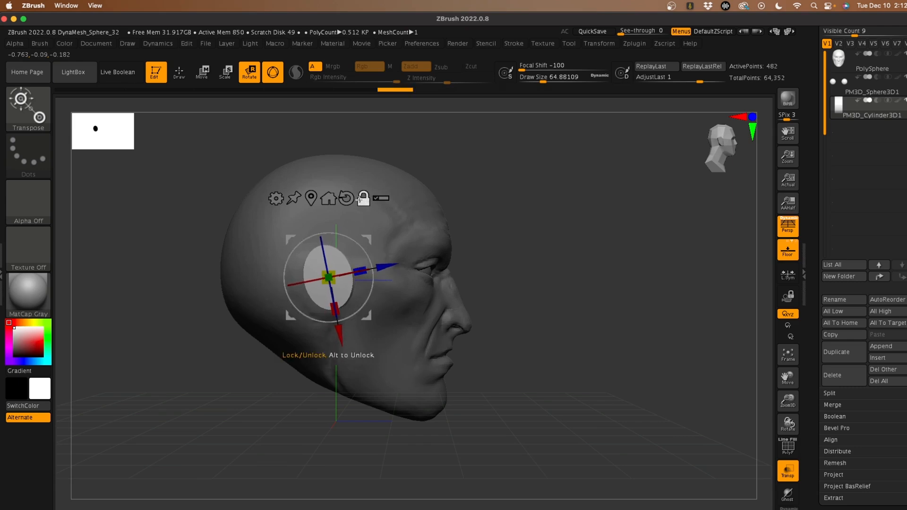
left_click(346, 199)
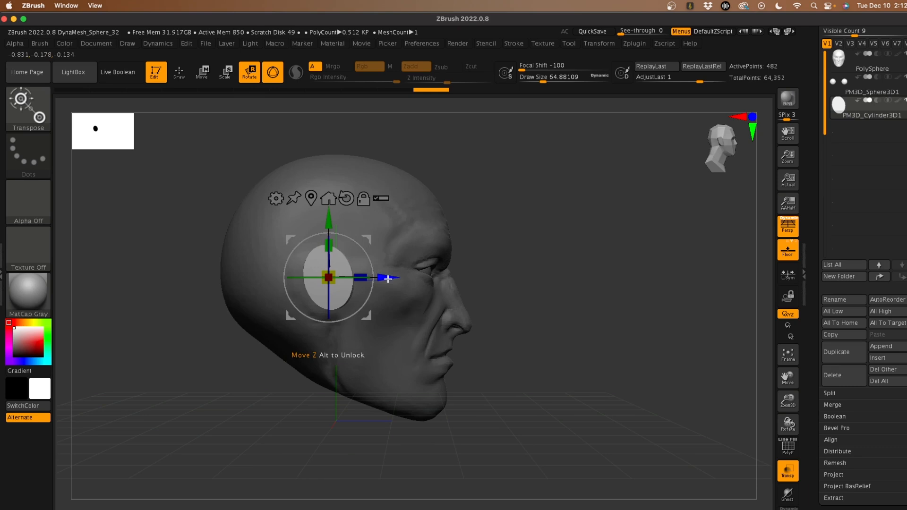
Step: Move the oval ear shape slightly back and down on the side of the head and enlarge it a little
left_click_drag(388, 278, 379, 279)
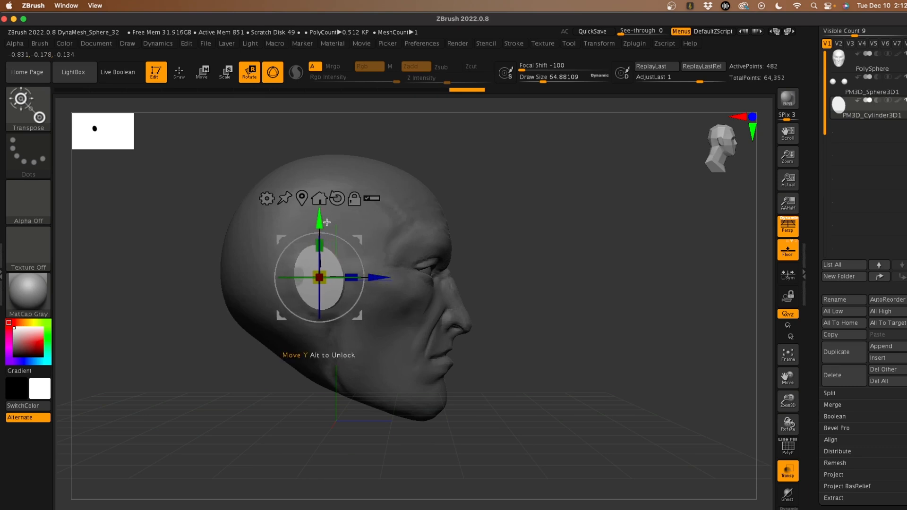
left_click_drag(319, 219, 320, 229)
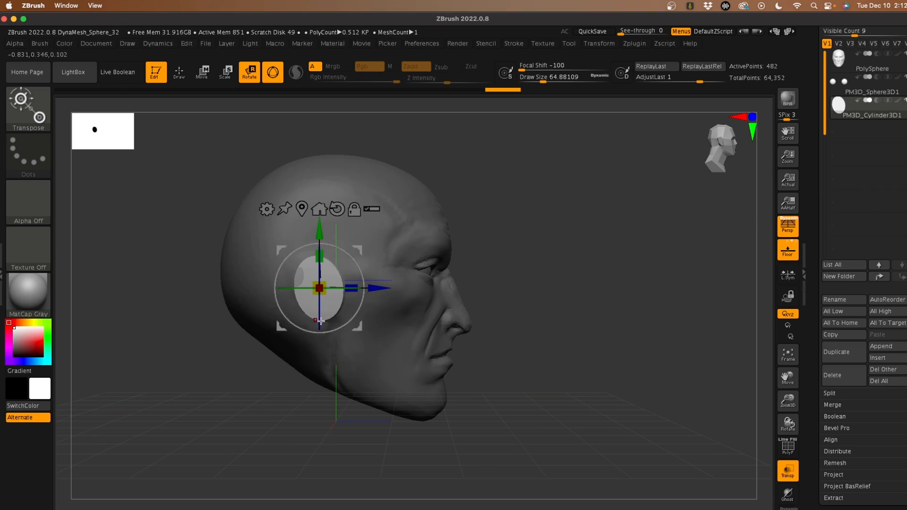
left_click_drag(322, 231, 321, 233)
left_click_drag(326, 283, 328, 279)
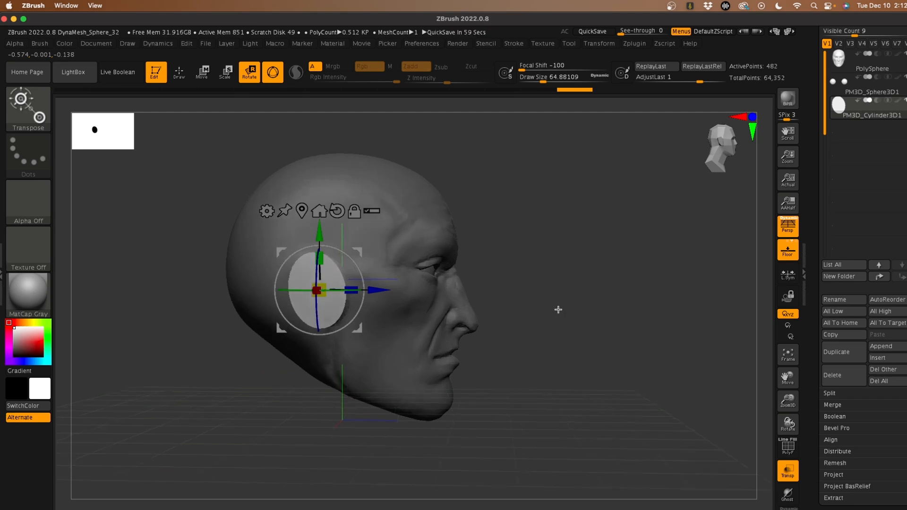
Step: Flatten the ear cylinder into a thin disc and shift it outward against the side of the skull
left_click_drag(559, 310, 470, 303)
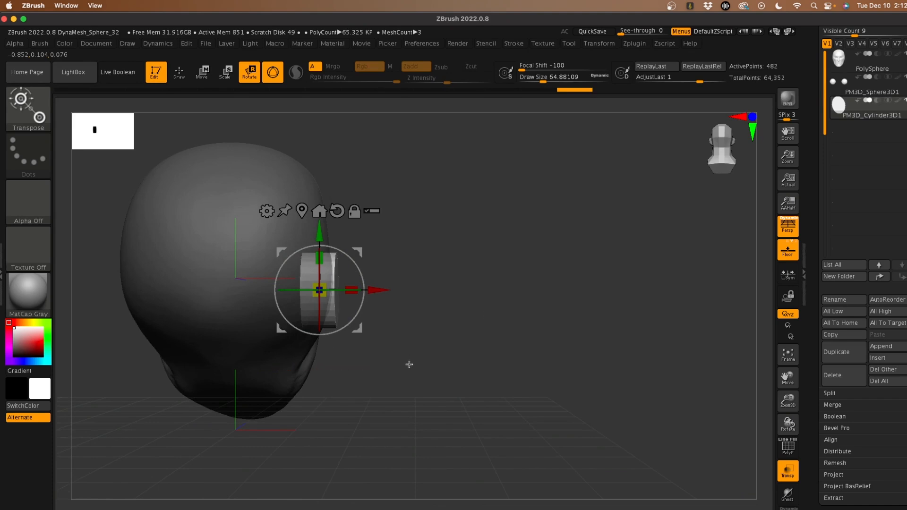
left_click_drag(410, 369, 503, 372, "alt")
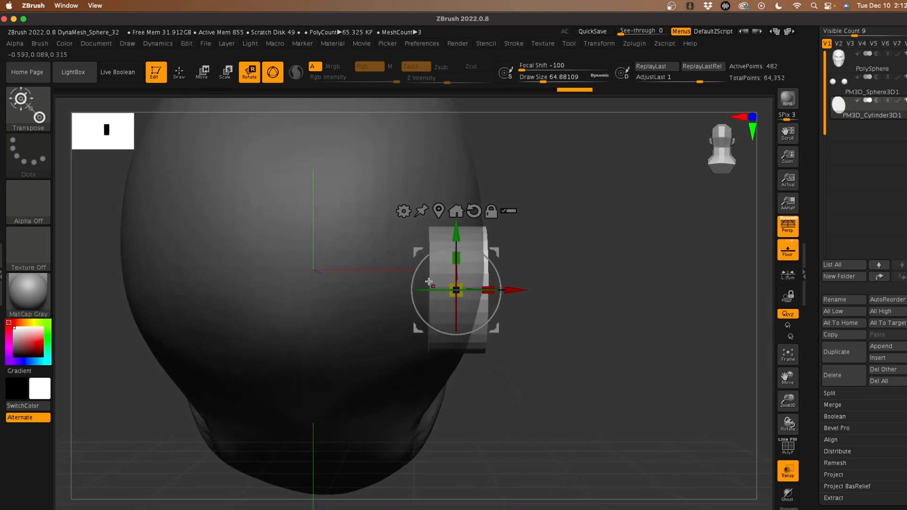
left_click_drag(489, 290, 455, 289)
left_click_drag(510, 288, 533, 287)
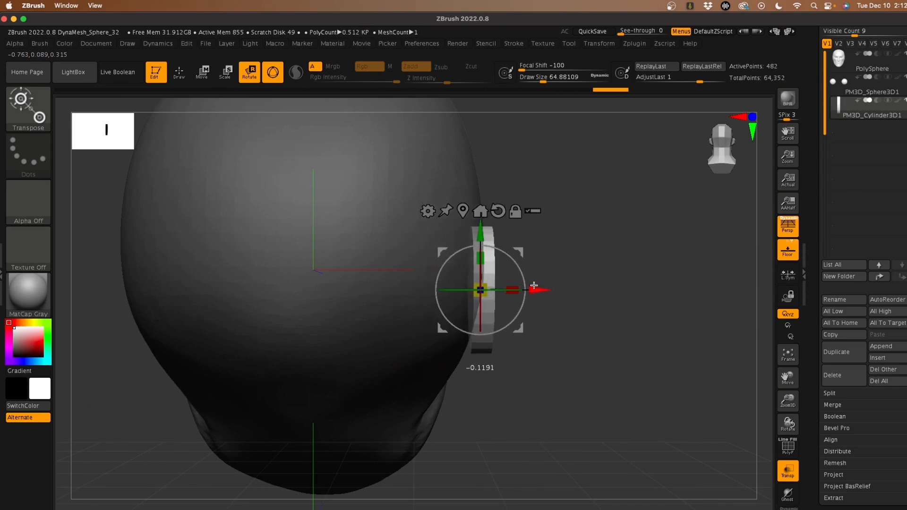
Step: Tilt the ear disc to follow the slope of the skull, nudge it outward, and undo the extra turn about its vertical axis
left_click_drag(507, 255, 512, 258)
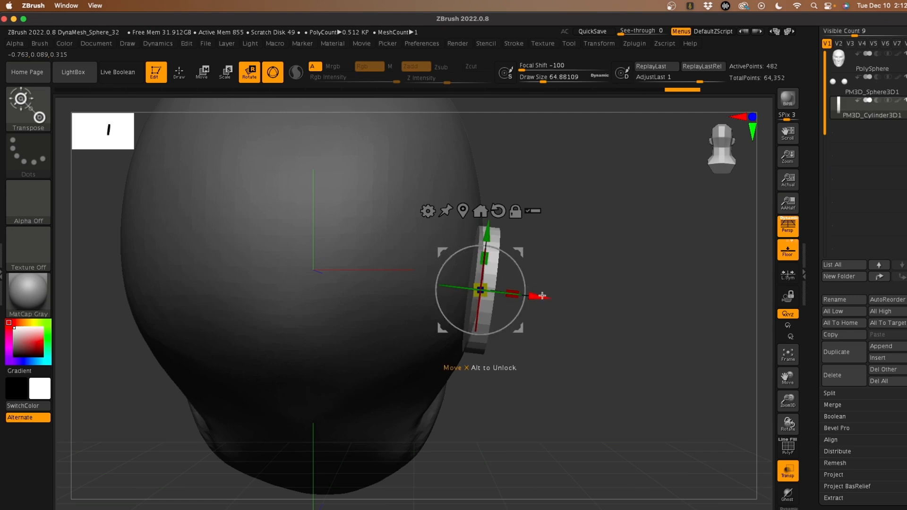
left_click_drag(542, 297, 511, 294)
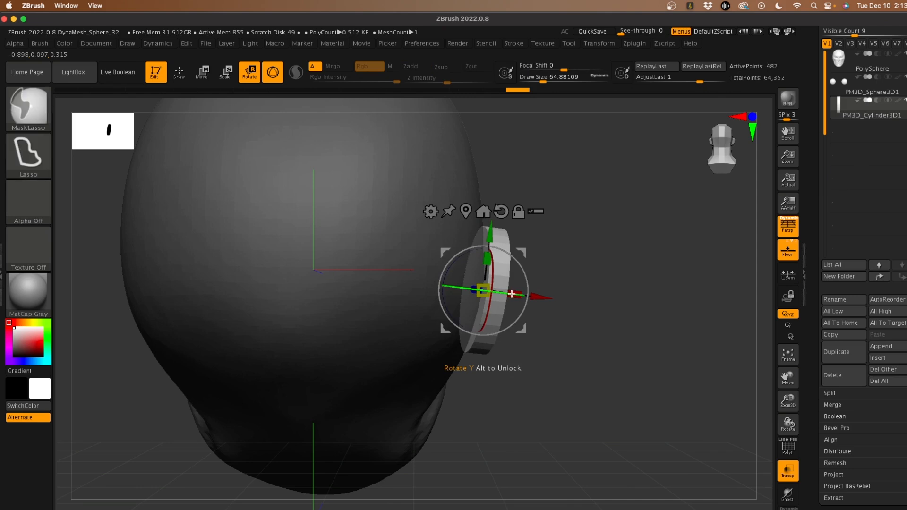
key("super+z")
Step: Duplicate the ear disc, move the copy inward toward the skull, and make it slightly smaller than the original
left_click(836, 352)
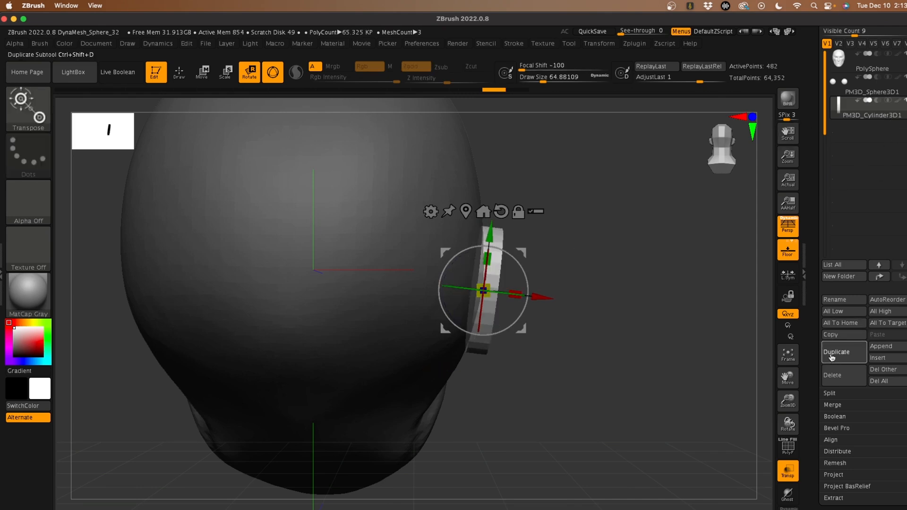
left_click_drag(544, 298, 525, 297)
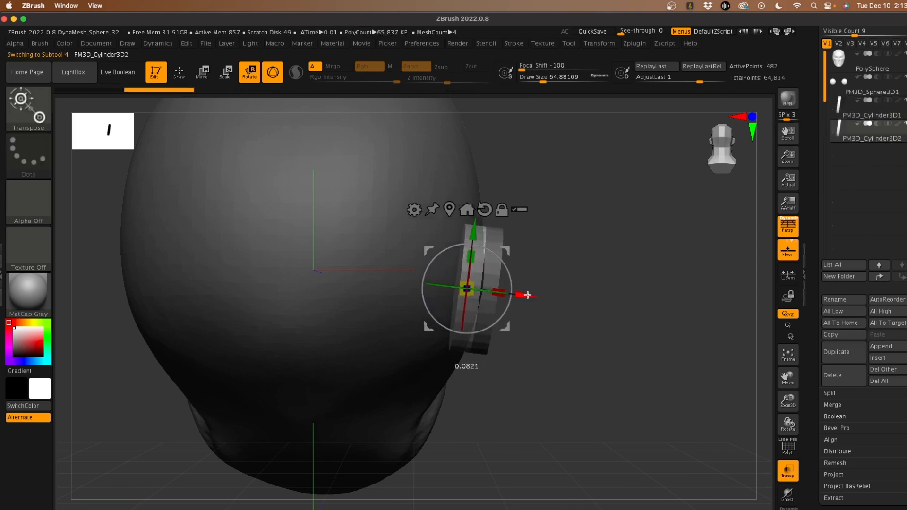
left_click_drag(467, 288, 463, 290)
left_click_drag(529, 296, 534, 296)
left_click_drag(600, 304, 639, 308)
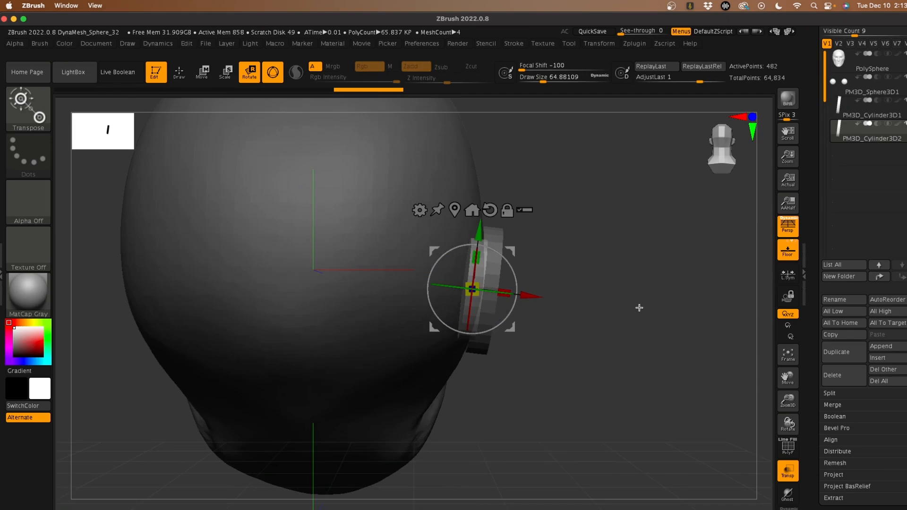
Step: Switch back and forth through the subtools to compare the original ear disc with its smaller inner copy
left_click(895, 115)
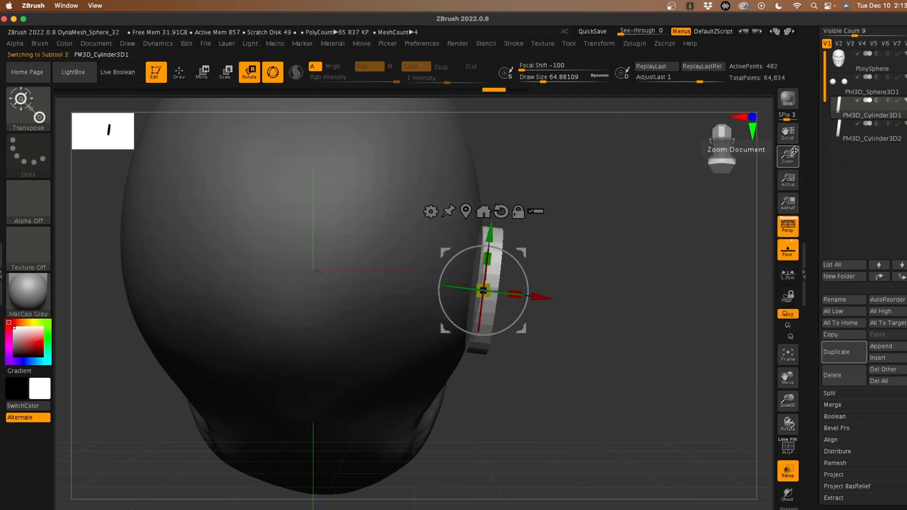
key("Down")
key("Up")
key("Down")
key("Up")
key("Up")
key("Up")
key("Down")
key("Down")
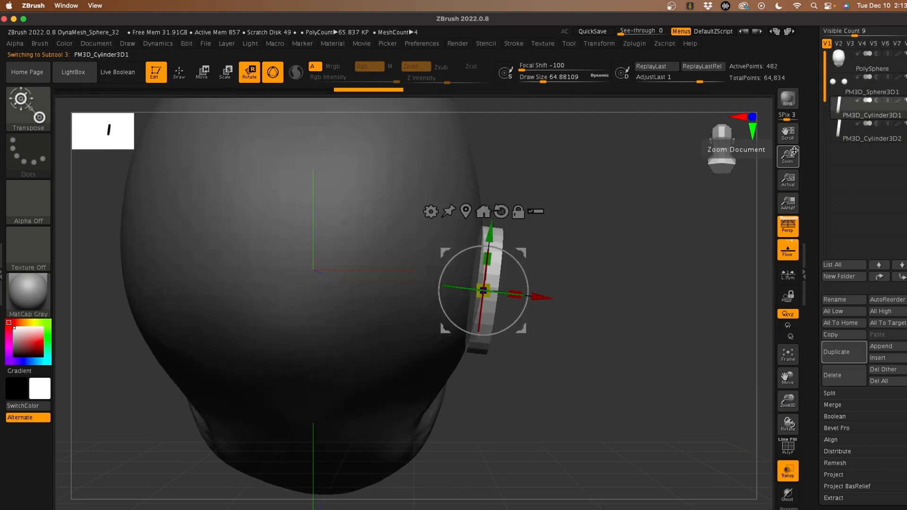
key("Down")
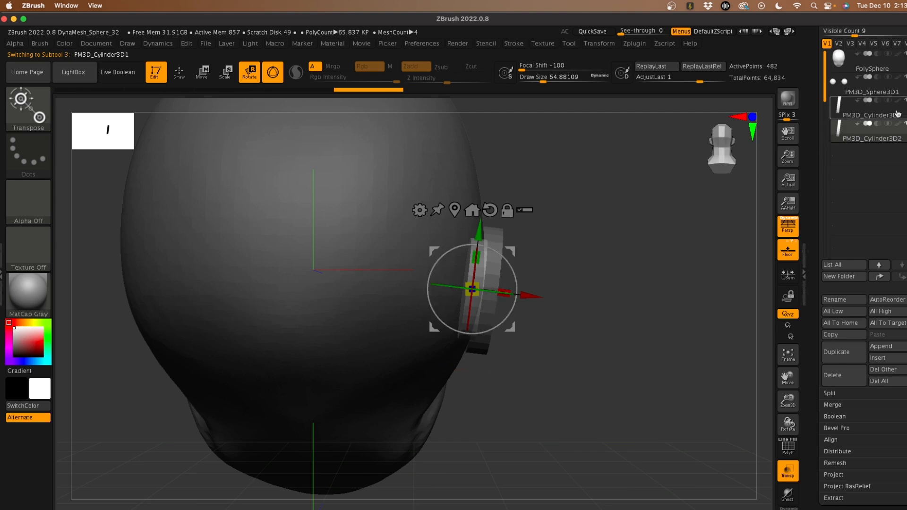
Step: Rotate the outer ear disc and the smaller inner disc slightly about their vertical axes
left_click(897, 114)
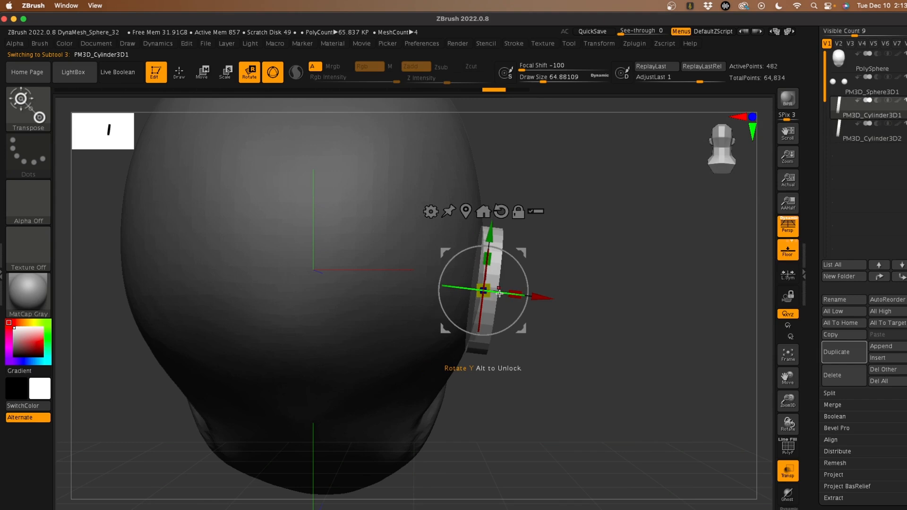
left_click_drag(500, 293, 508, 292)
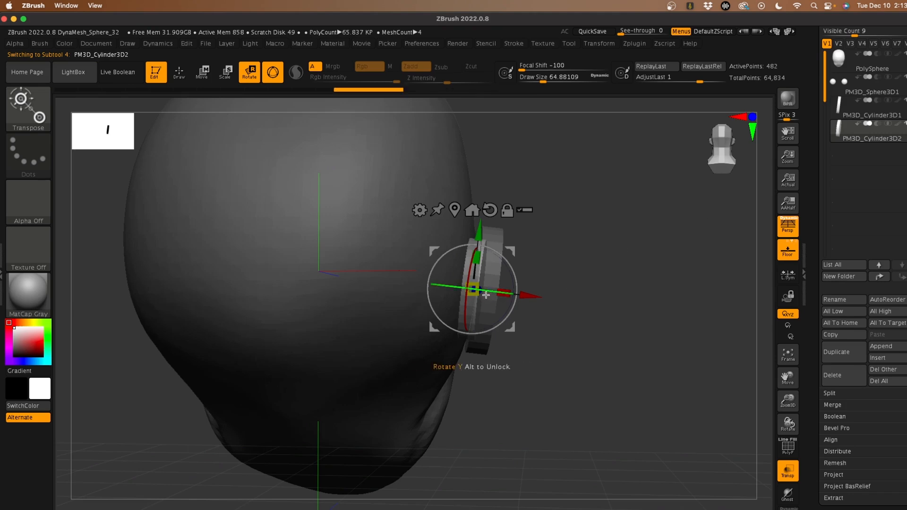
left_click_drag(493, 292, 514, 291)
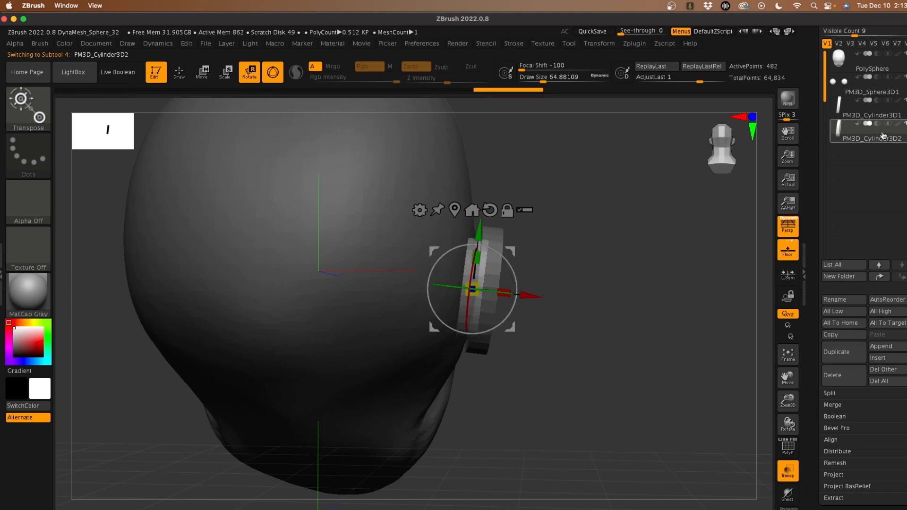
Step: Rotate the outer ear disc, PM3D_Cylinder3D1, about its vertical axis so its back edge flares away from the head
left_click(884, 113)
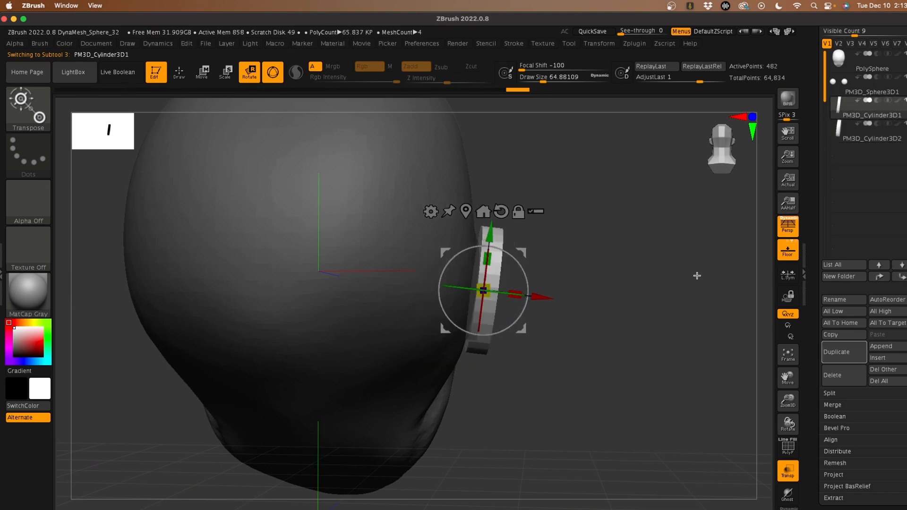
left_click_drag(696, 273, 537, 311)
left_click_drag(268, 347, 283, 344)
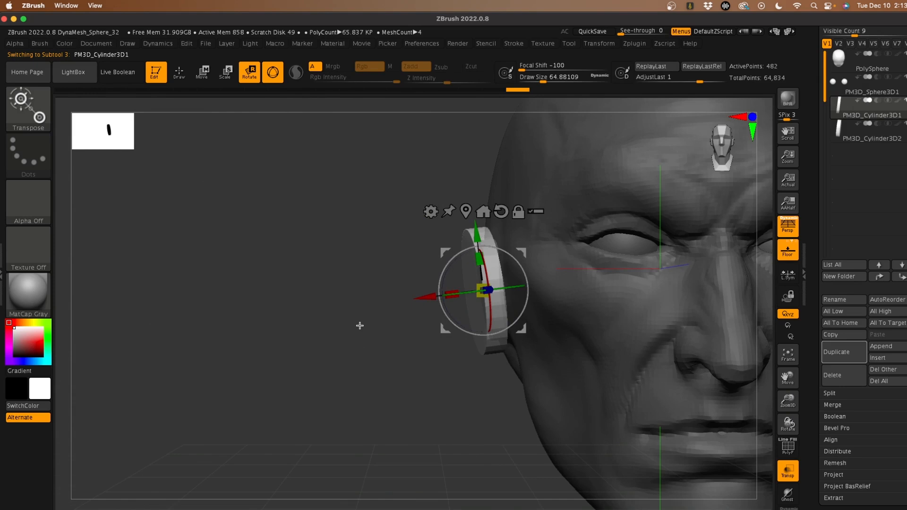
left_click_drag(360, 260, 208, 260)
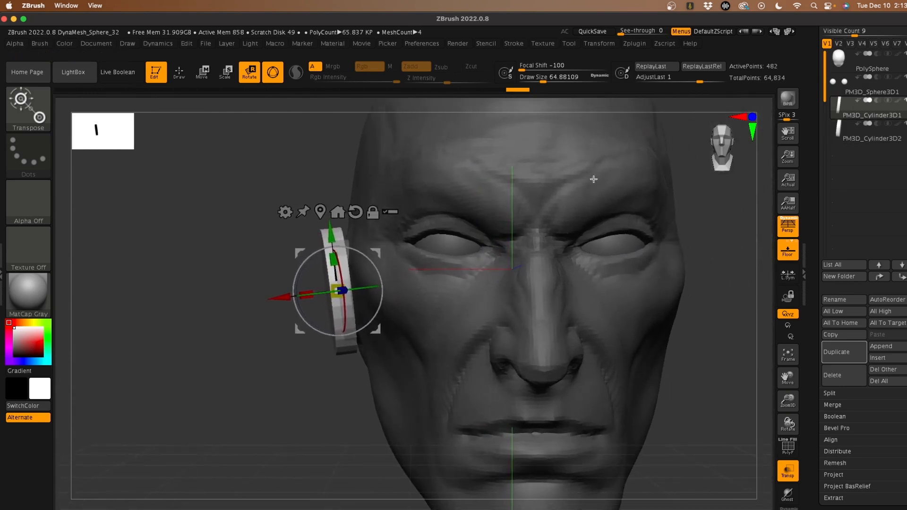
left_click_drag(321, 293, 330, 292)
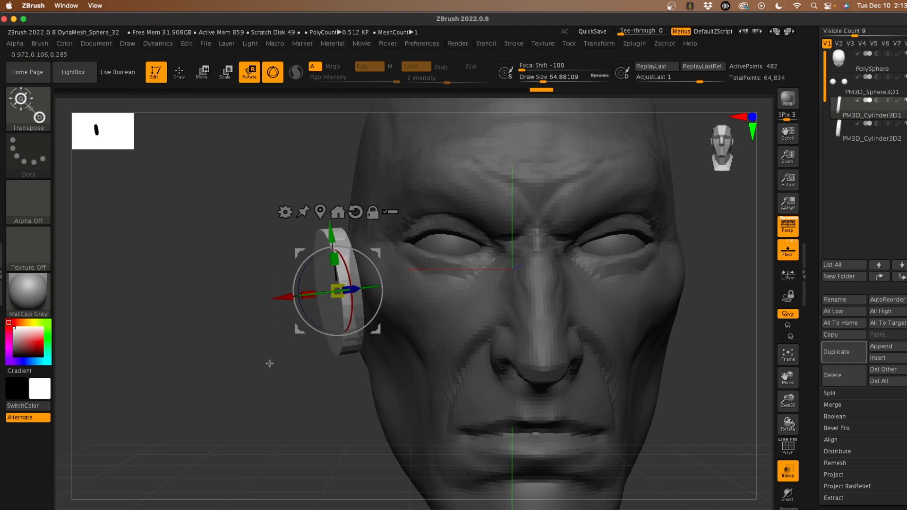
Step: Turn off transparency display and rotate the outer ear disc slightly further so its back edge stands off the skull
left_click_drag(216, 315, 481, 397)
left_click(781, 472)
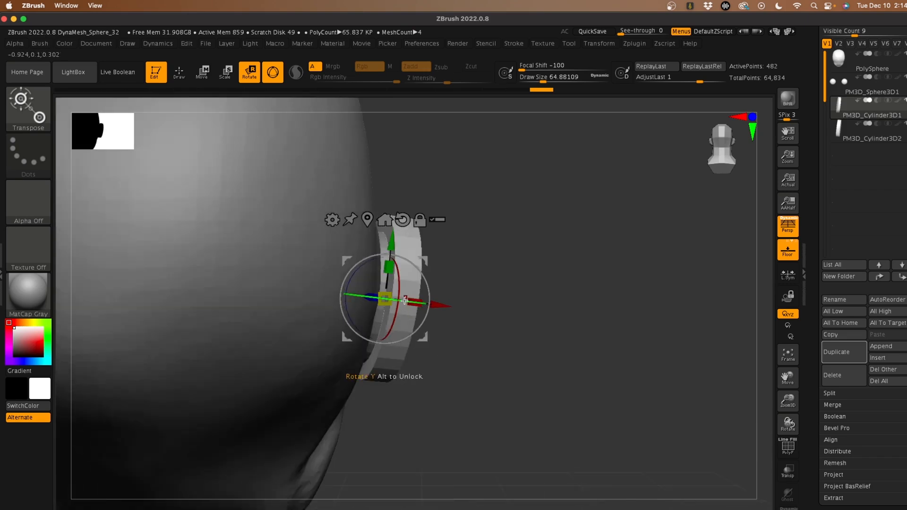
left_click_drag(419, 303, 411, 304)
left_click_drag(422, 388, 407, 387, "alt")
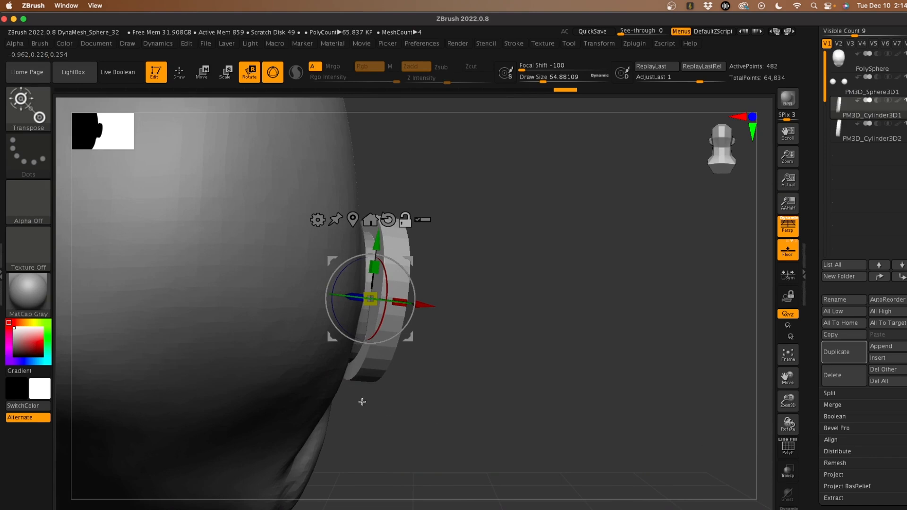
left_click_drag(452, 444, 445, 446)
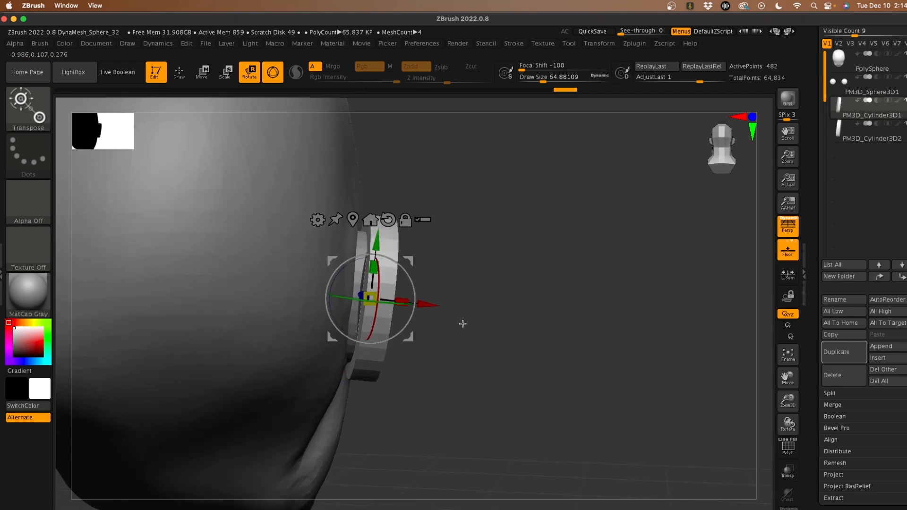
mouse_move(462, 371)
left_mouse_down()
mouse_move(399, 419)
mouse_move(345, 405)
mouse_move(345, 417)
mouse_move(441, 413)
mouse_move(433, 413)
mouse_move(458, 377)
left_mouse_up()
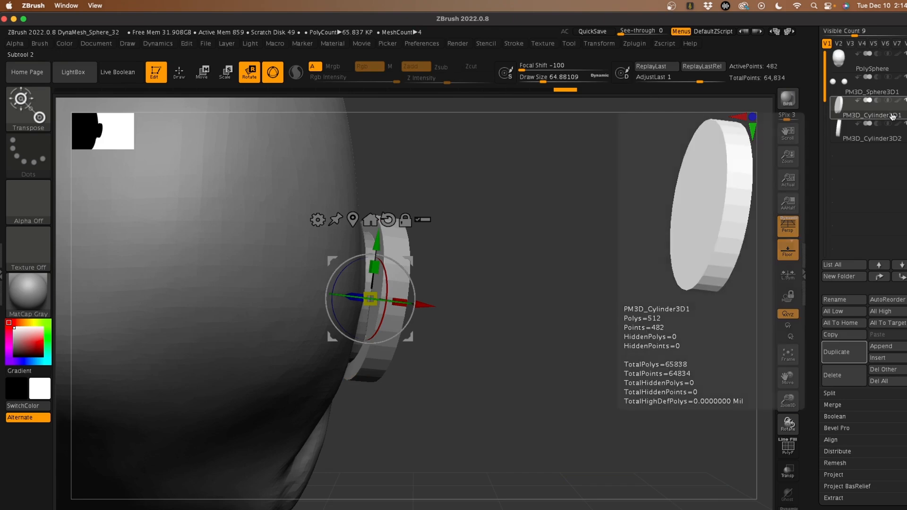
mouse_move(889, 139)
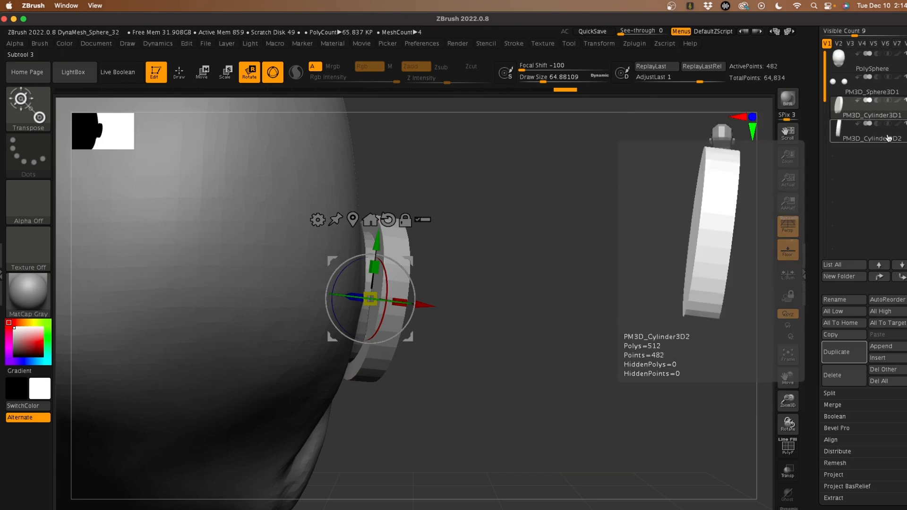
mouse_move(892, 113)
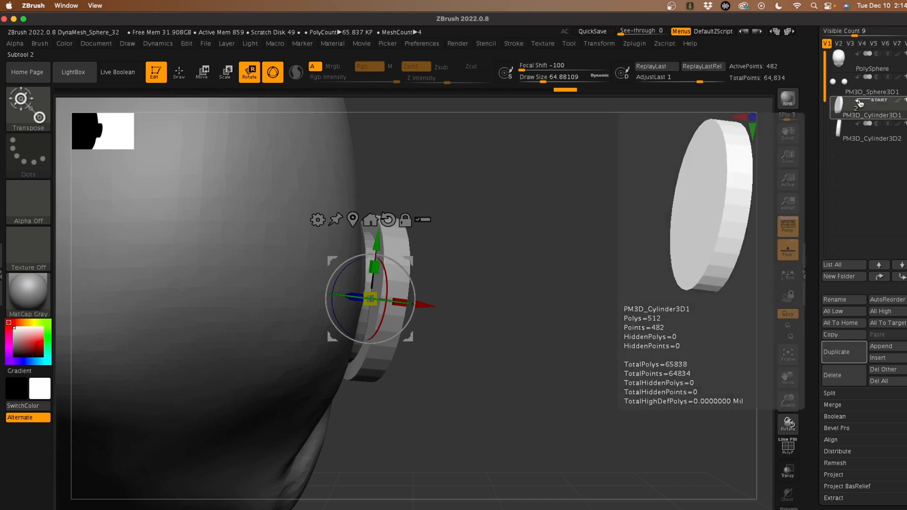
Step: With the outer ear disc as the Start subtool, turn on Live Boolean and make a Boolean mesh
left_click(858, 101)
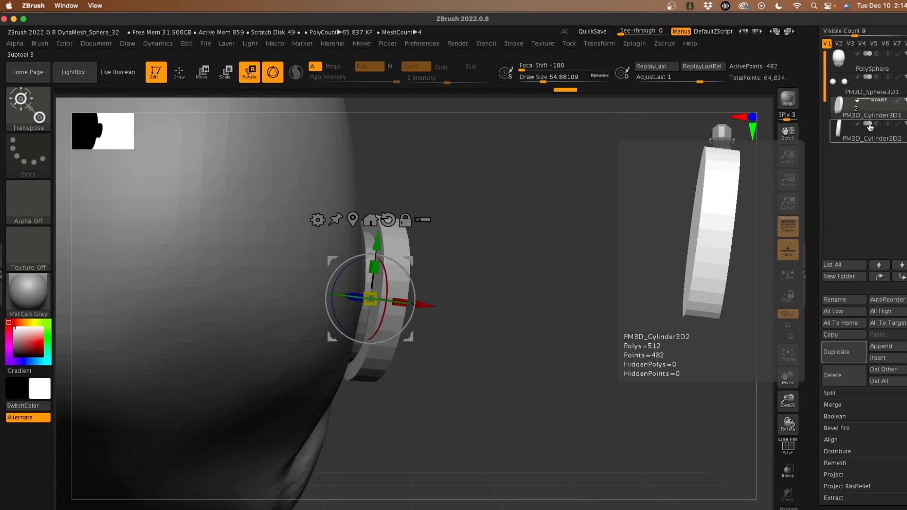
left_click(118, 72)
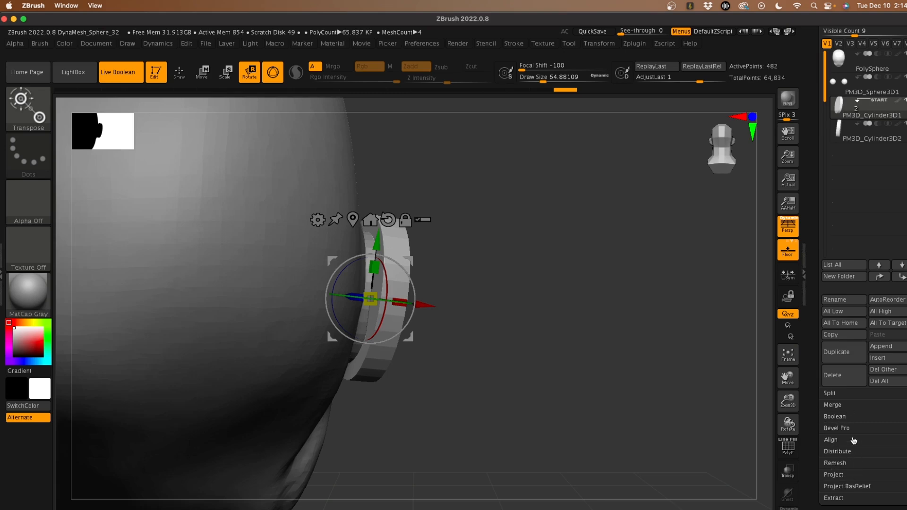
left_click(842, 418)
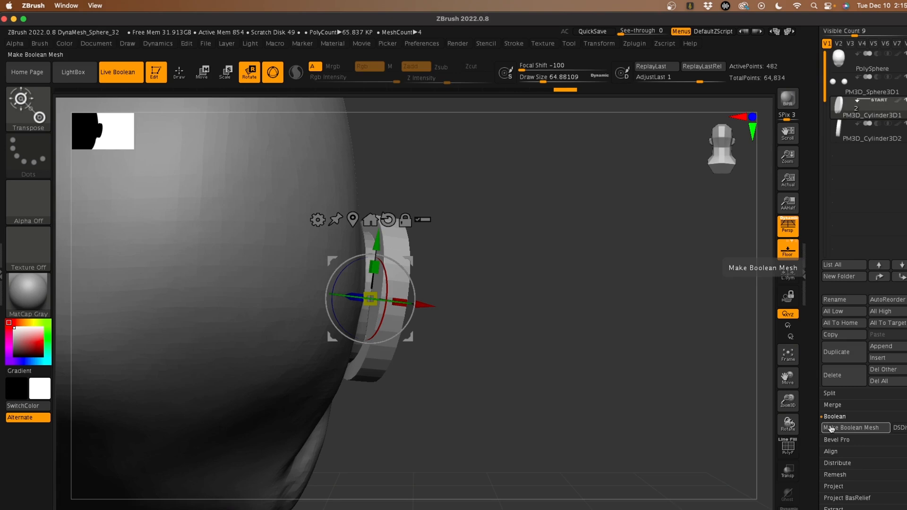
left_click(832, 429)
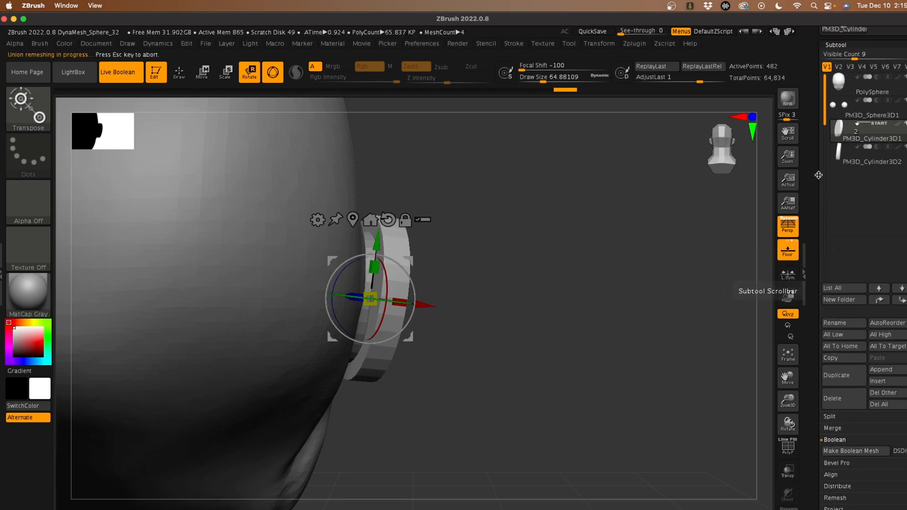
Step: Check the ear disc subtools and the other loaded tools for the Boolean result
scroll(820, 222, "up", 5)
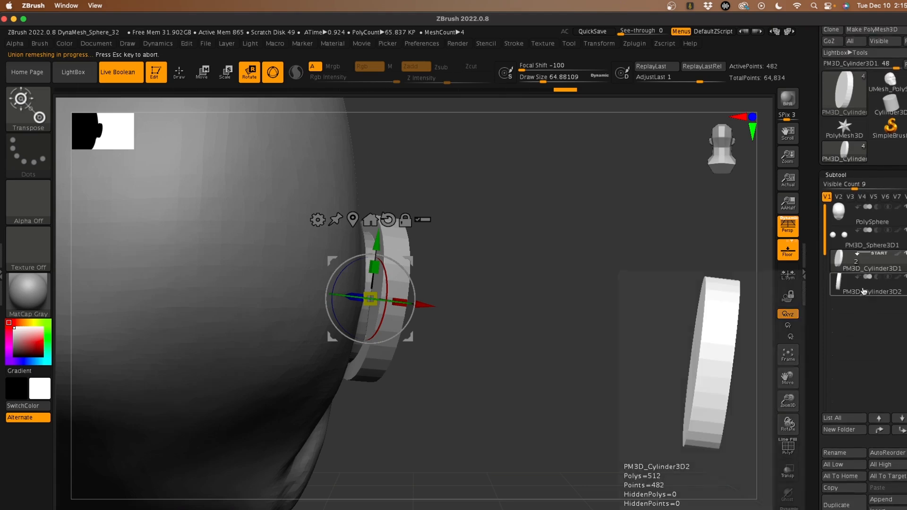
left_click(898, 281)
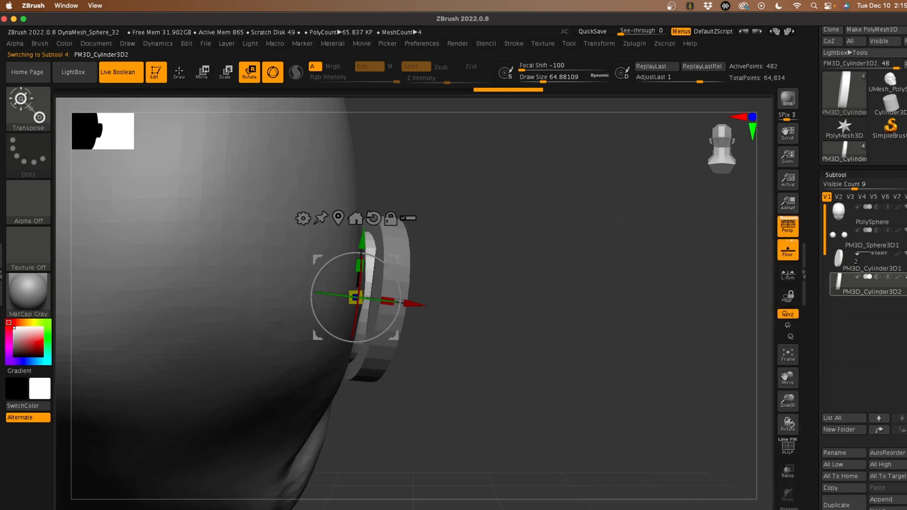
left_click(904, 265)
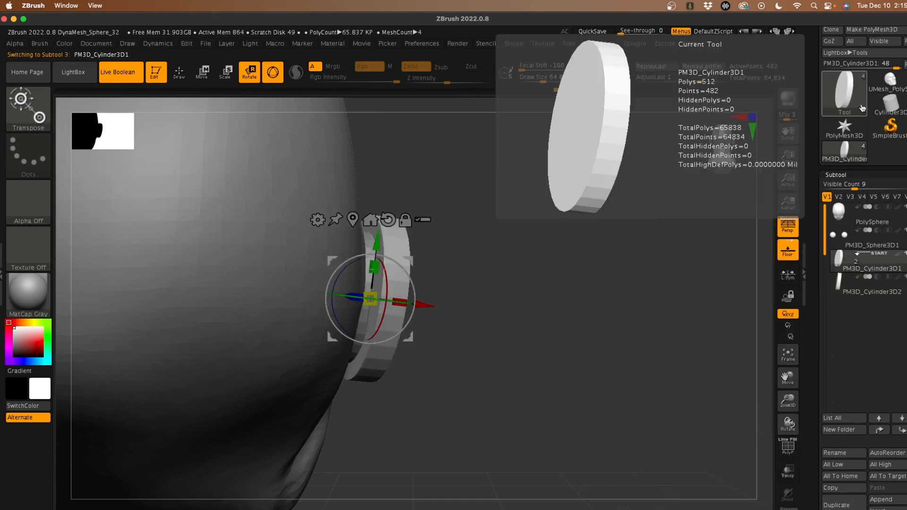
mouse_move(861, 153)
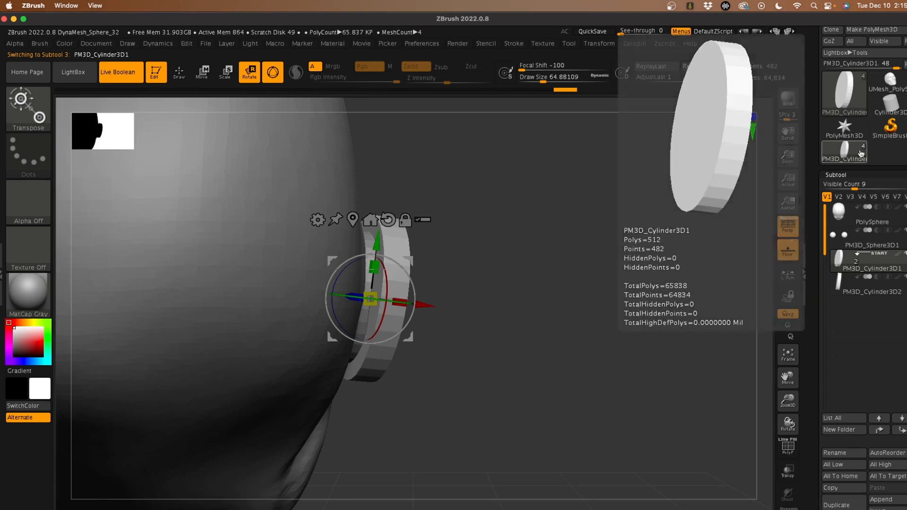
left_click(844, 127)
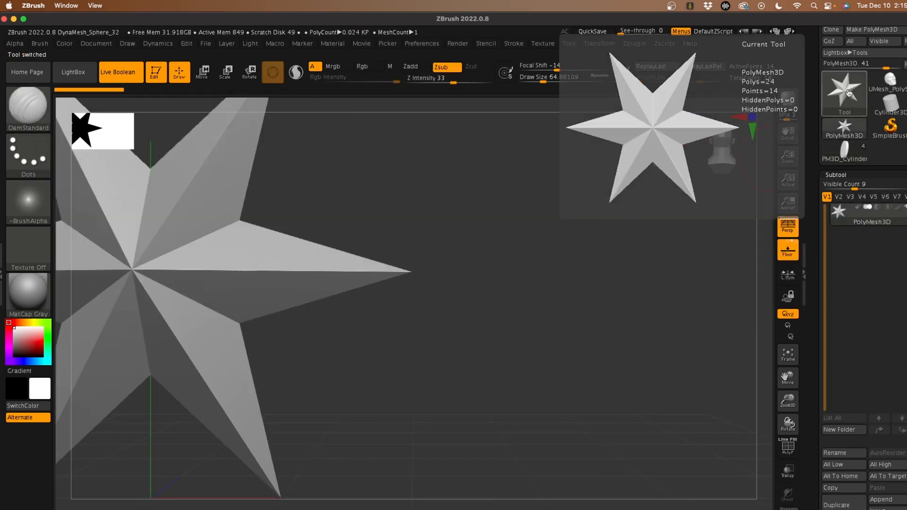
left_click(851, 152)
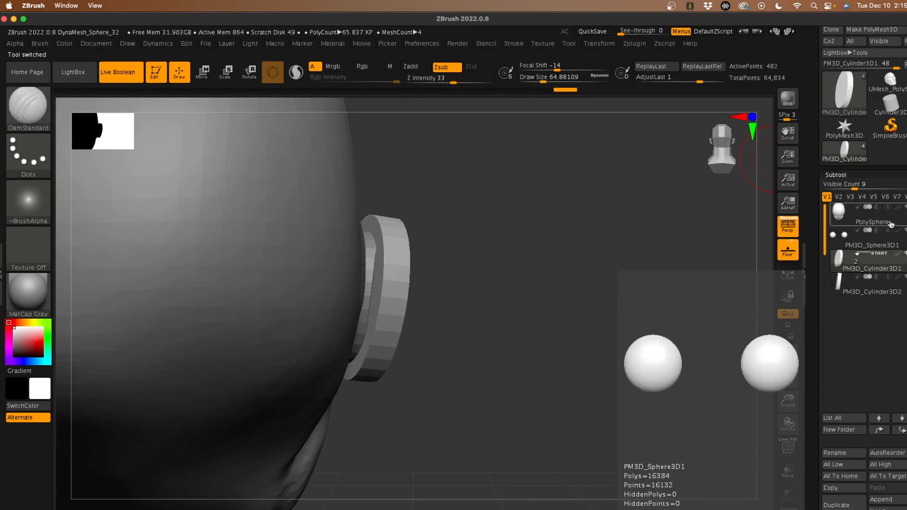
mouse_move(849, 296)
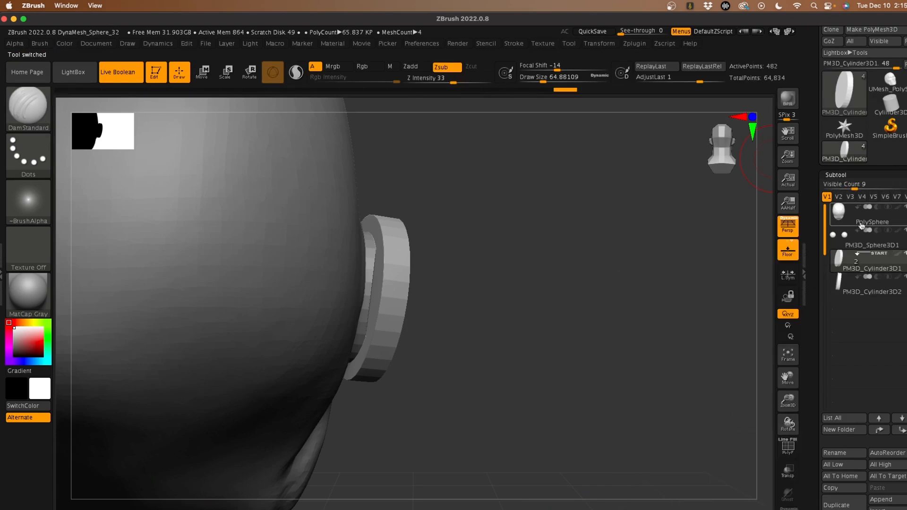
Step: Open the Boolean result tool, UMesh_PolySphere, and isolate its merged ear subtool, UMesh_PM3D_Cylinder3D1, from the head
left_click(890, 80)
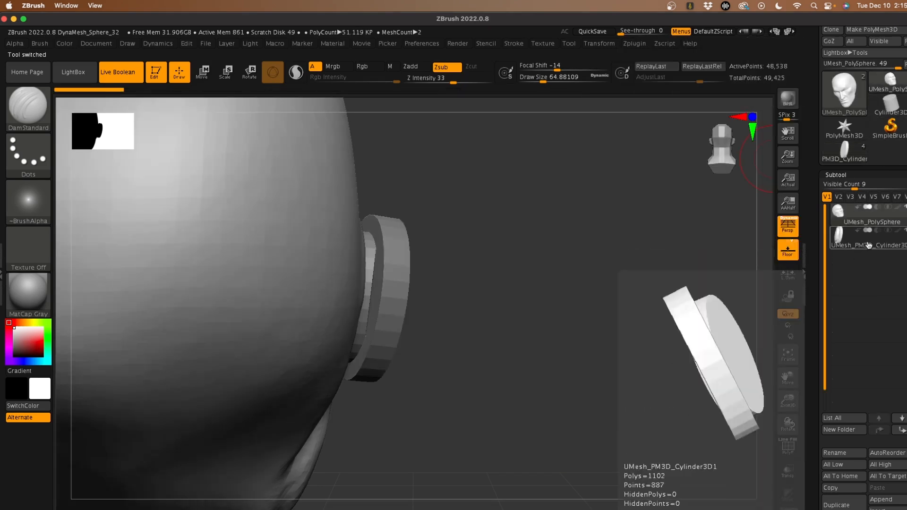
left_click(869, 246)
mouse_move(899, 224)
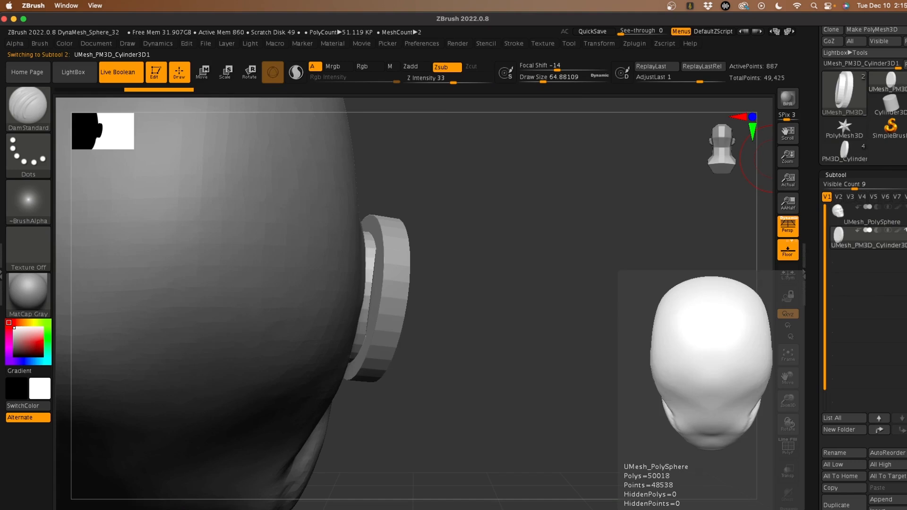
mouse_move(869, 242)
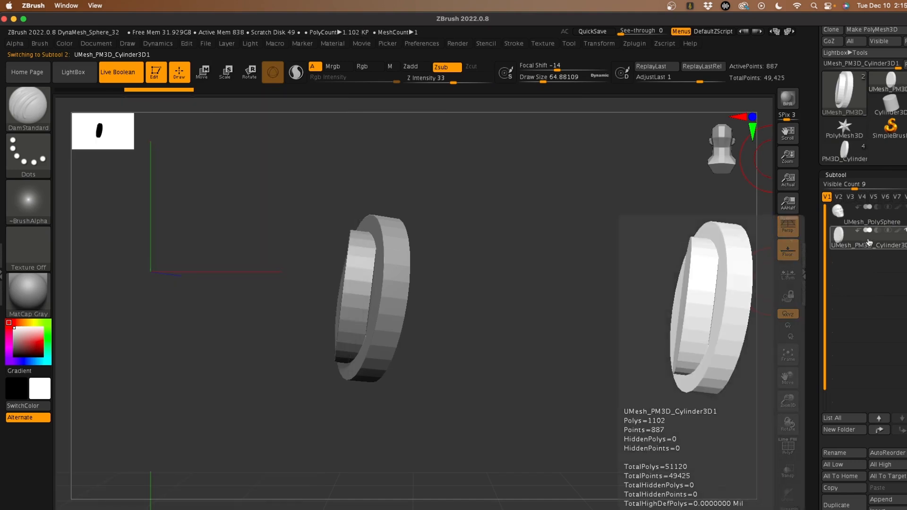
mouse_move(860, 218)
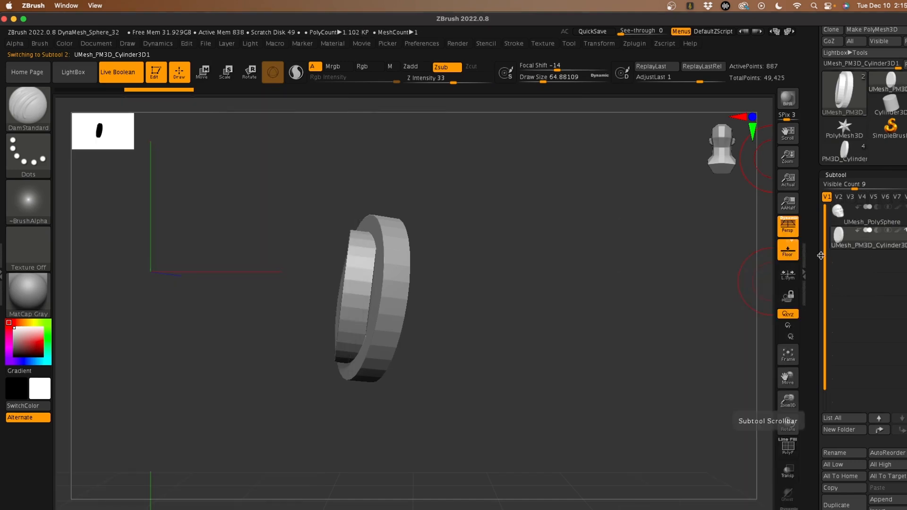
Step: Copy the merged ear subtool and paste it into the original head tool, PM3D_Cylinder3D1
left_click_drag(816, 366, 823, 301)
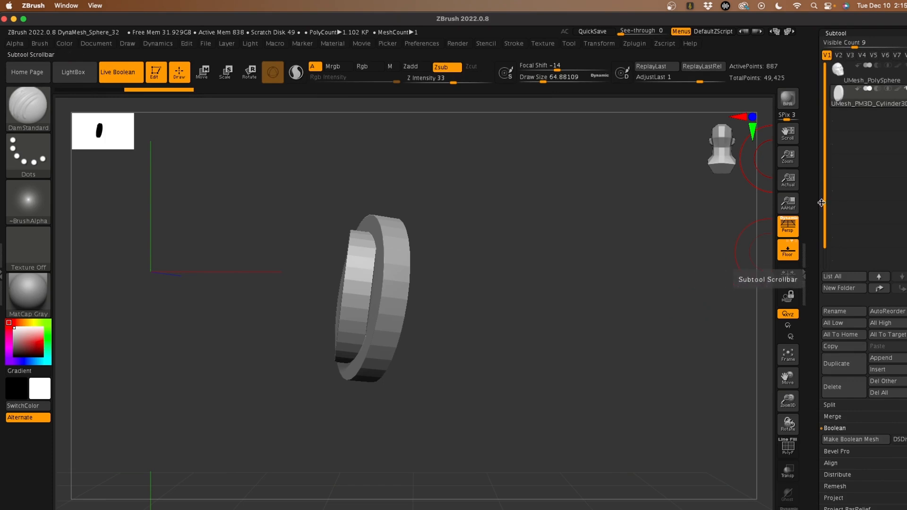
left_click_drag(815, 208, 816, 305)
mouse_move(852, 212)
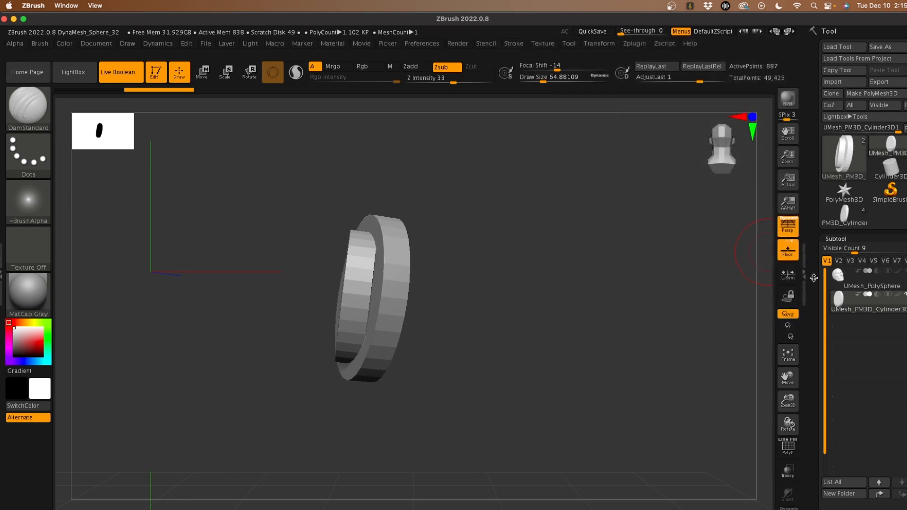
scroll(816, 296, "down", 10)
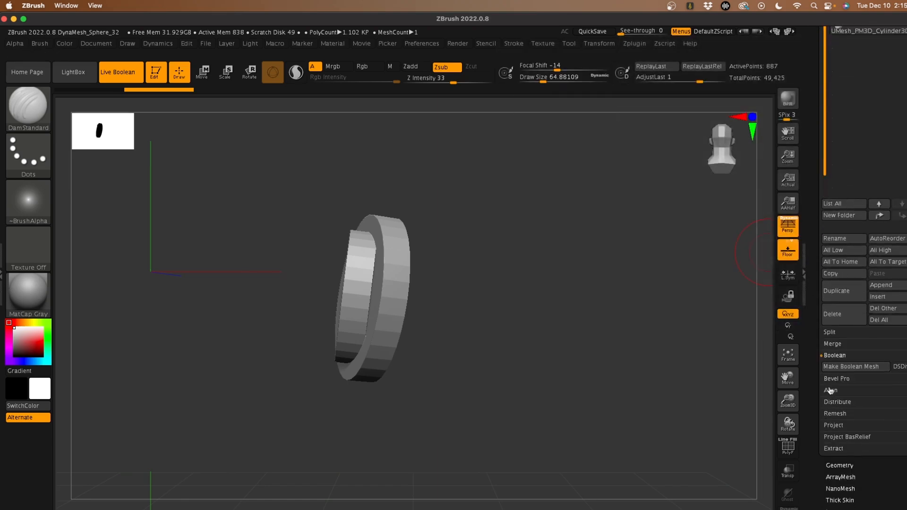
left_click_drag(815, 189, 820, 283)
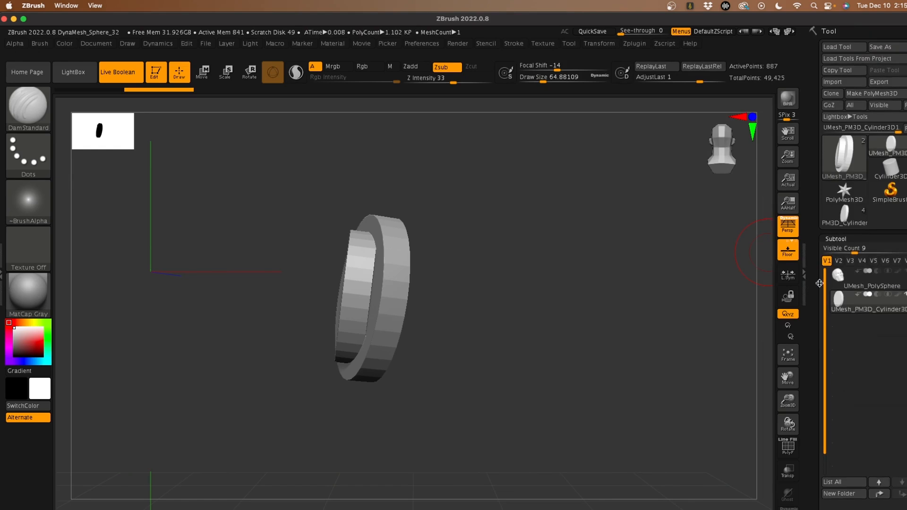
left_click(845, 214)
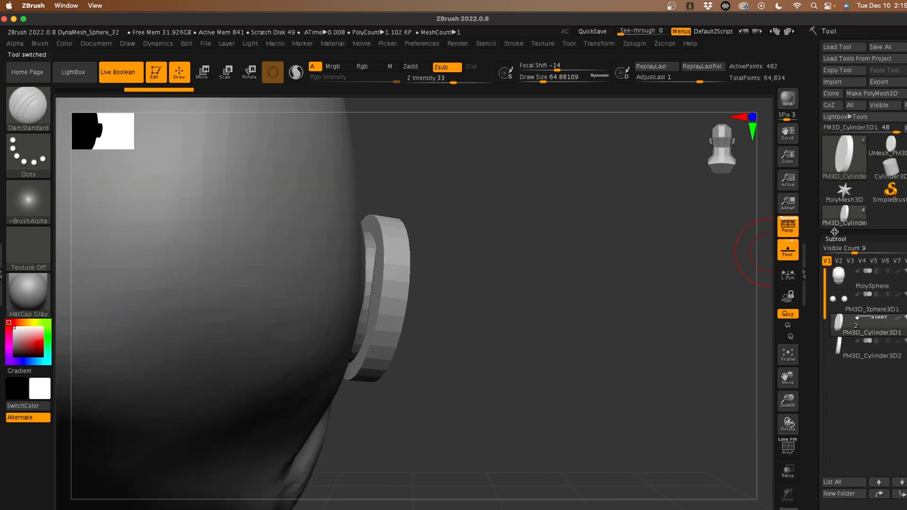
scroll(818, 371, "down", 12)
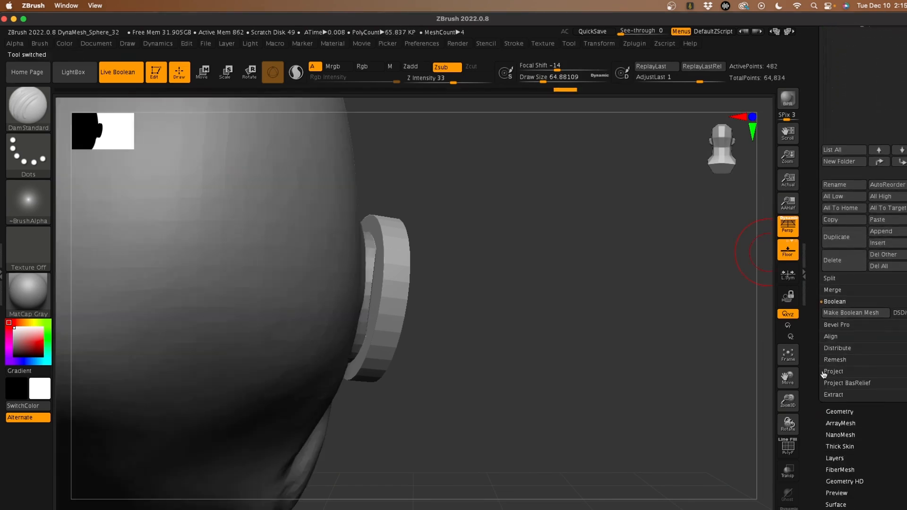
left_click(860, 312)
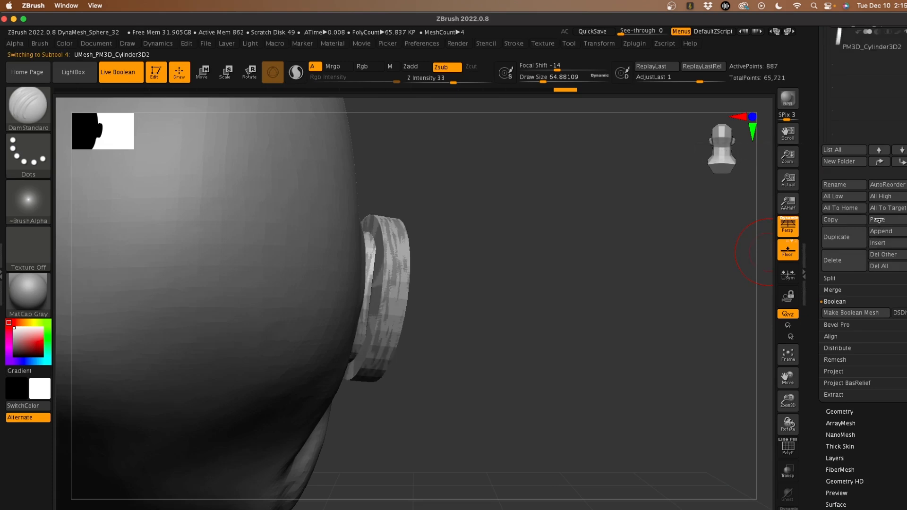
Step: Hide the original outer and inner ear discs so only the merged ear mesh shows beside the head
scroll(841, 189, "up", 7)
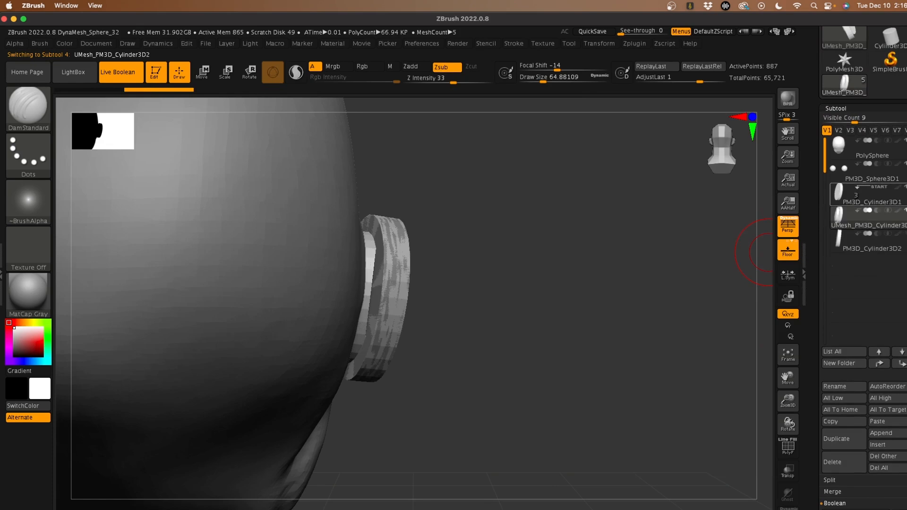
left_click(906, 187)
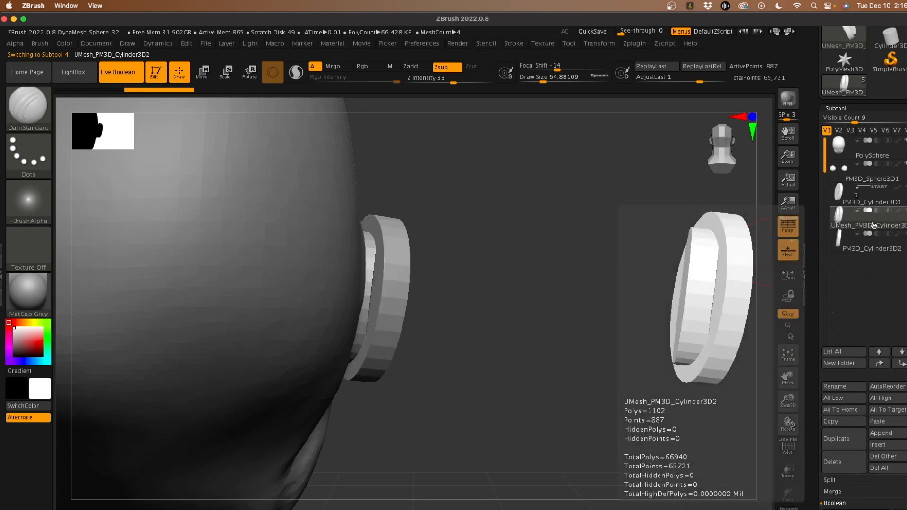
mouse_move(858, 222)
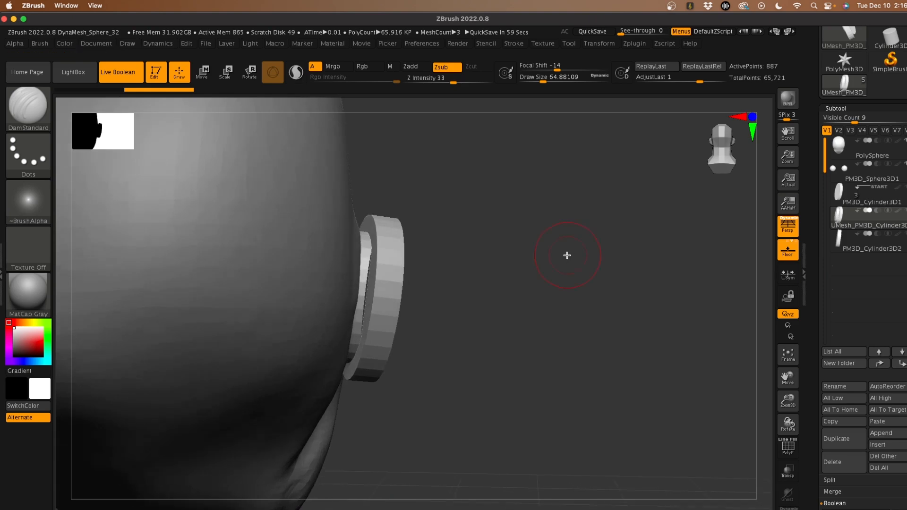
Step: Examine the merged ear mesh with its polyframe from the side, and view the whole head from the front
key("shift+f")
left_click_drag(527, 286, 445, 309)
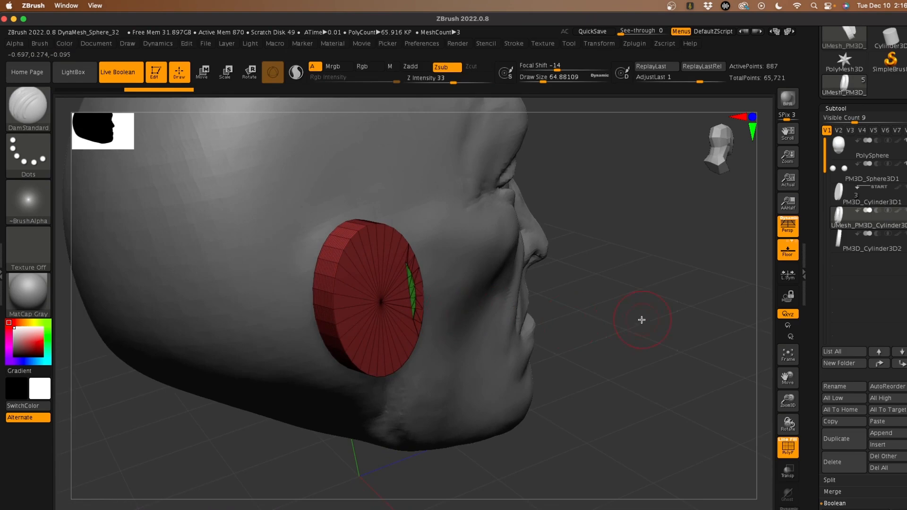
mouse_move(642, 320)
left_mouse_down()
mouse_move(585, 320)
mouse_move(660, 327)
mouse_move(658, 281)
mouse_move(675, 276)
mouse_move(665, 257)
mouse_move(557, 261)
left_mouse_up()
key("shift")
key("shift+f")
right_click_drag(558, 261, 575, 259)
key("f")
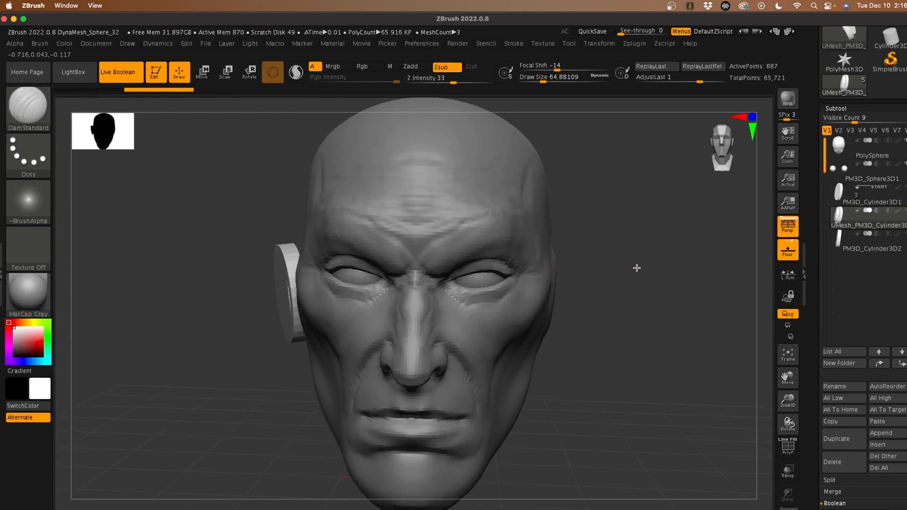
key("shift")
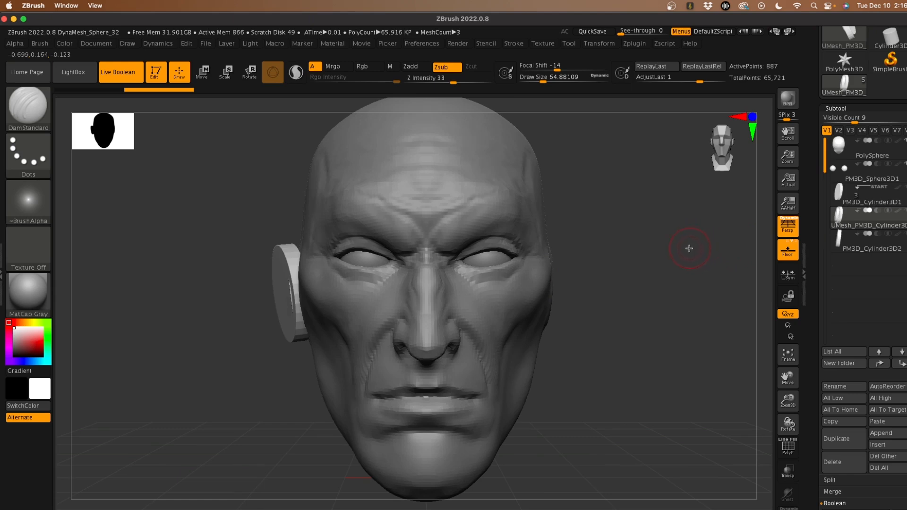
Step: Delete the original ear disc subtools PM3D_Cylinder3D2 and PM3D_Cylinder3D1
left_click(884, 243)
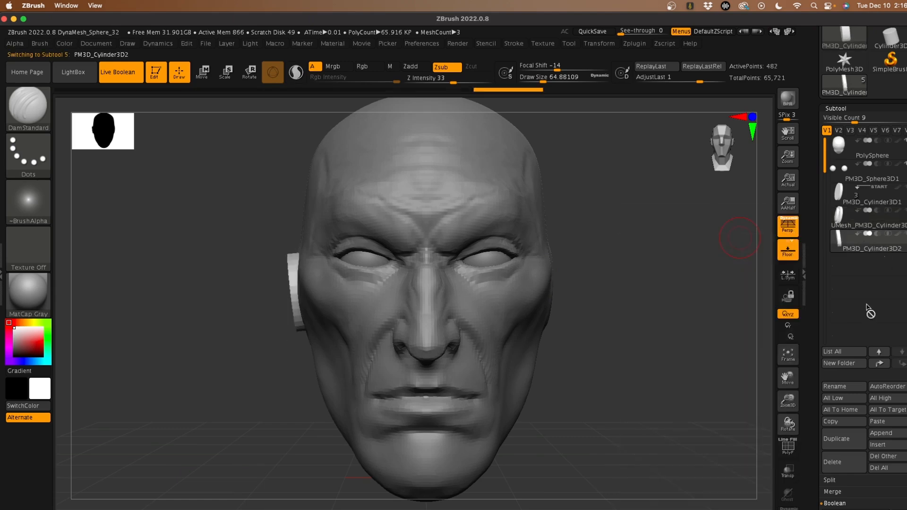
left_click(885, 462)
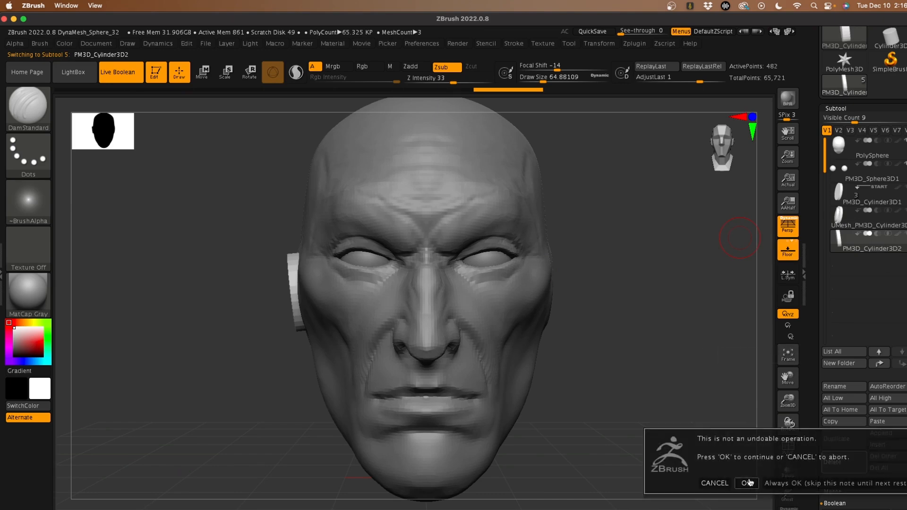
left_click(748, 482)
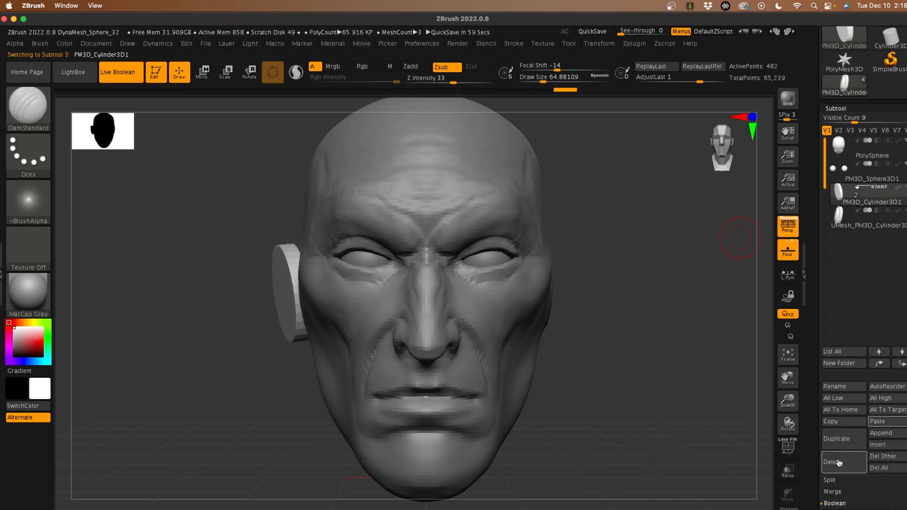
left_click(839, 463)
left_click(747, 482)
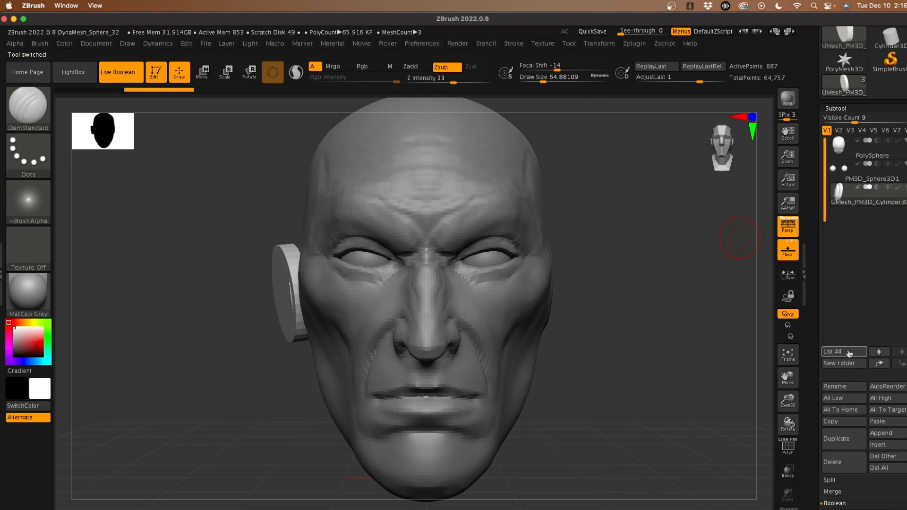
Step: Mirror and weld the merged ear mesh onto the opposite side of the head
mouse_move(868, 199)
scroll(812, 379, "down", 8)
left_click(835, 345)
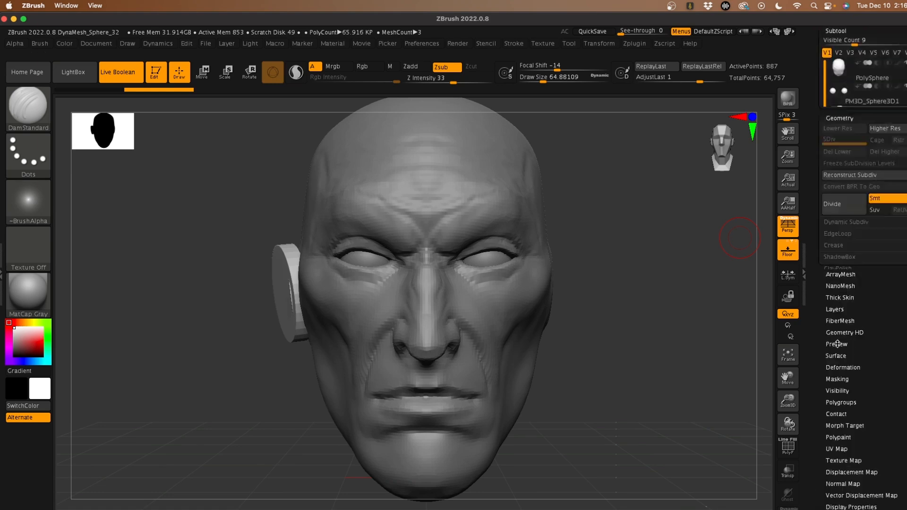
left_click(843, 311)
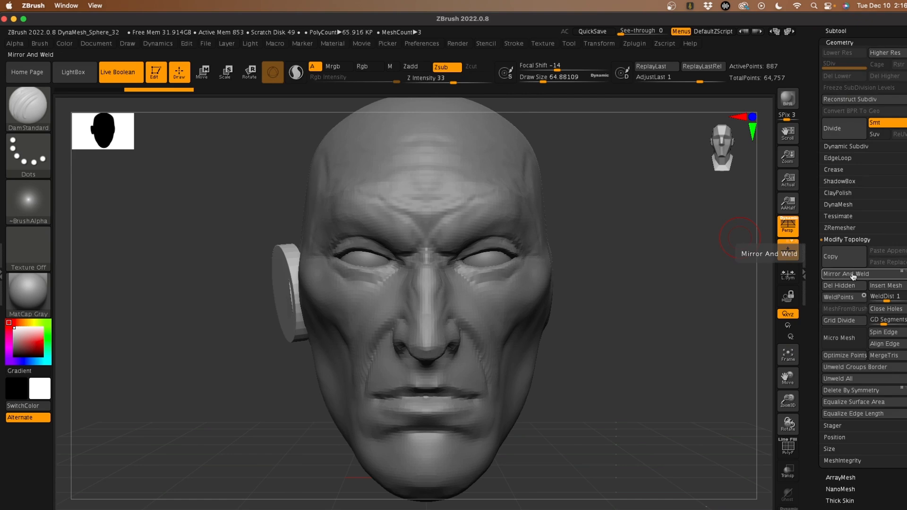
left_click(854, 275)
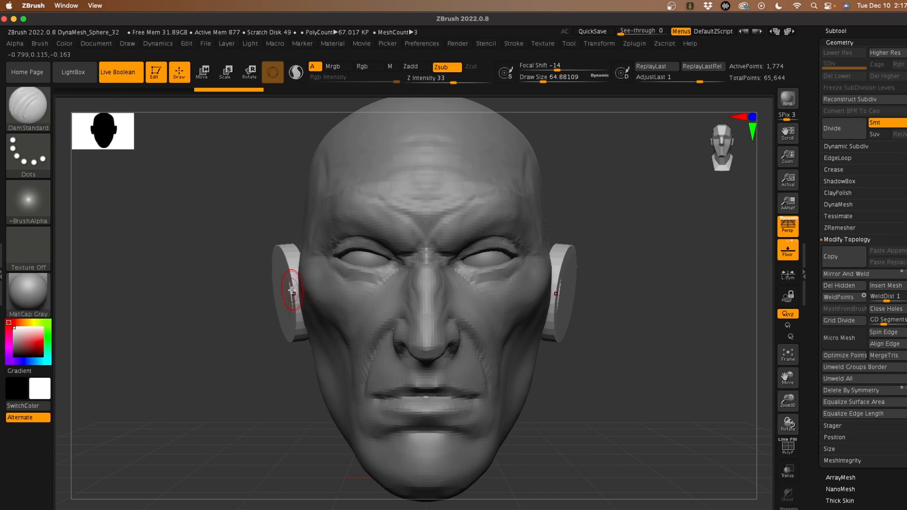
Step: Try smoothing the mirrored ear meshes and undo the smoothing
mouse_move(283, 281)
left_mouse_down("shift")
mouse_move(288, 289)
mouse_move(282, 268)
mouse_move(290, 284)
mouse_move(284, 280)
left_mouse_up("shift")
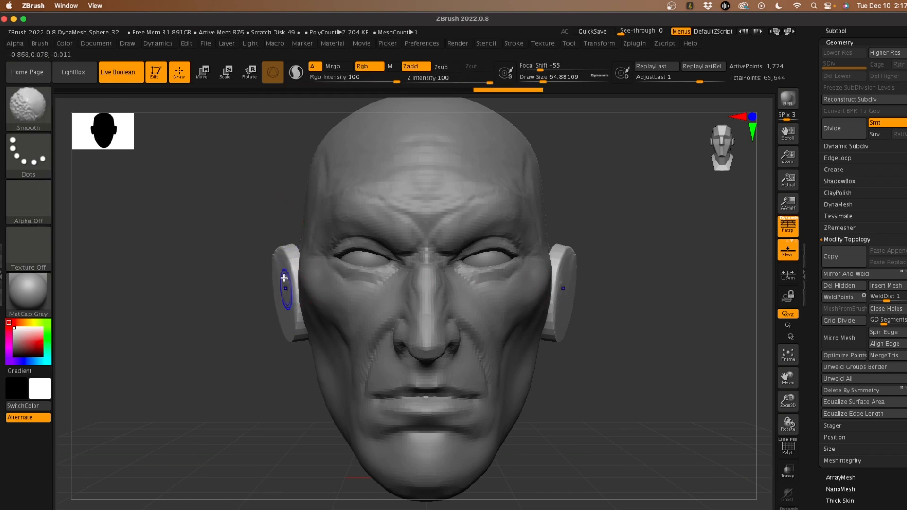
left_click_drag(175, 207, 223, 217)
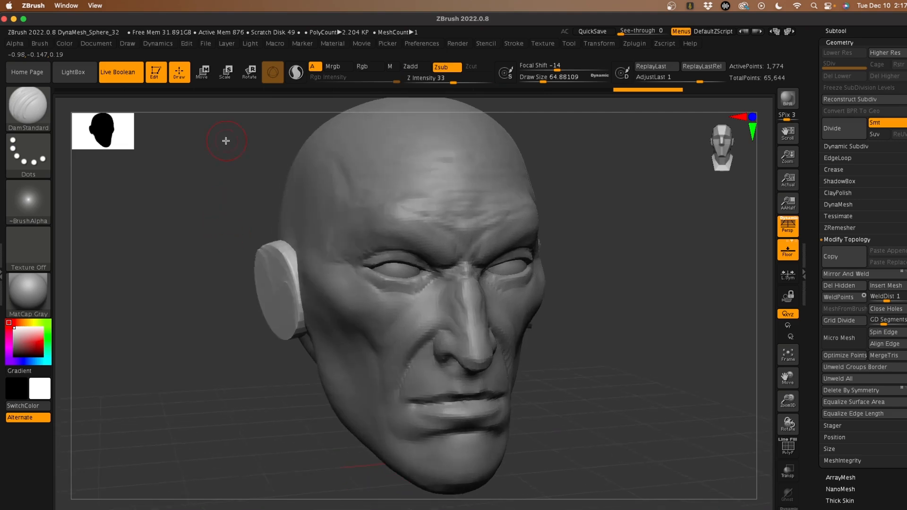
key("ctrl")
key("ctrl+z")
key("ctrl+z")
key("ctrl+z")
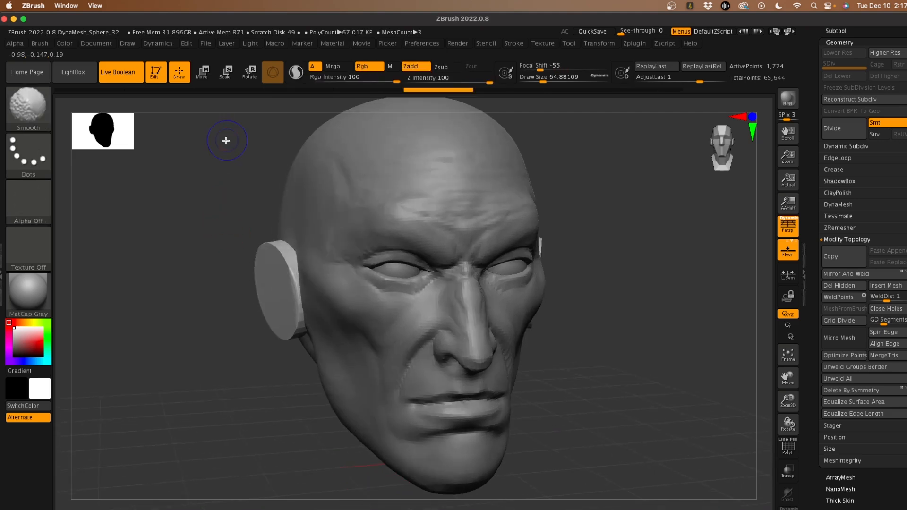
key("shift+f")
key("shift+f")
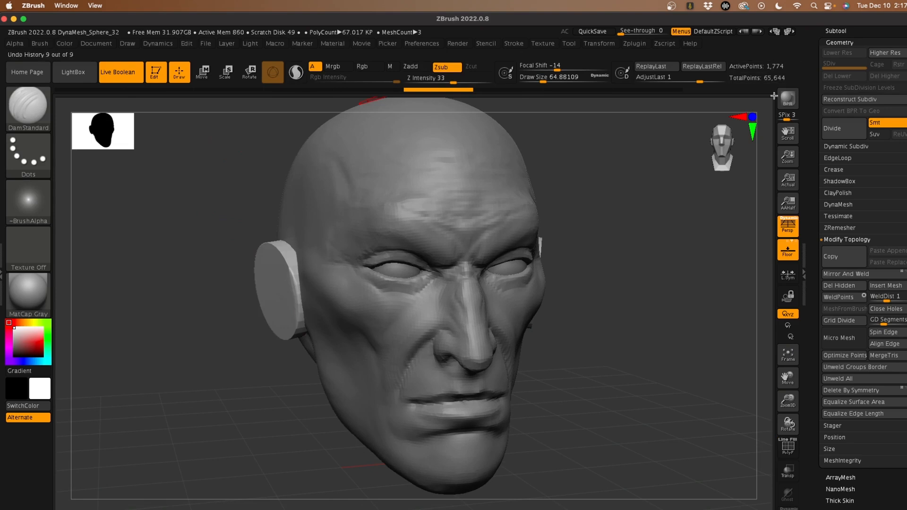
Step: DynaMesh the ears at resolution 128 and smooth their hard outer edges
scroll(812, 321, "down", 10)
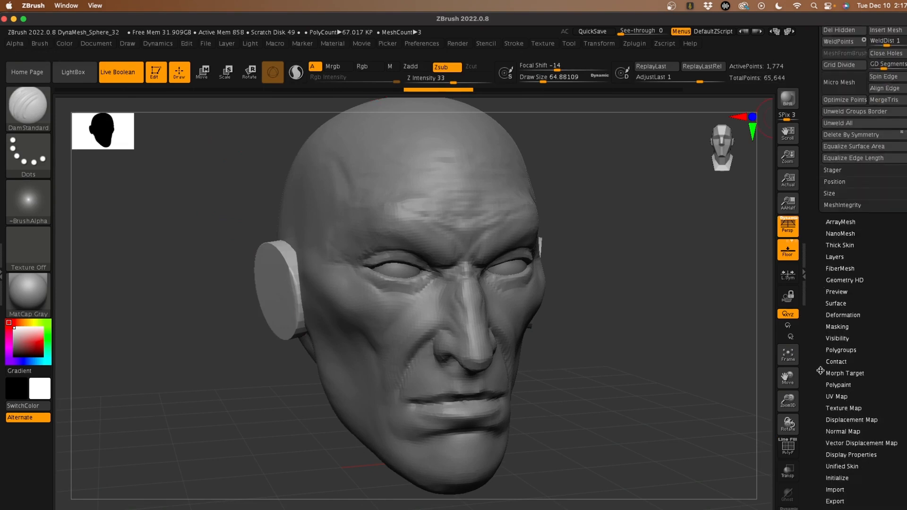
scroll(820, 371, "up", 8)
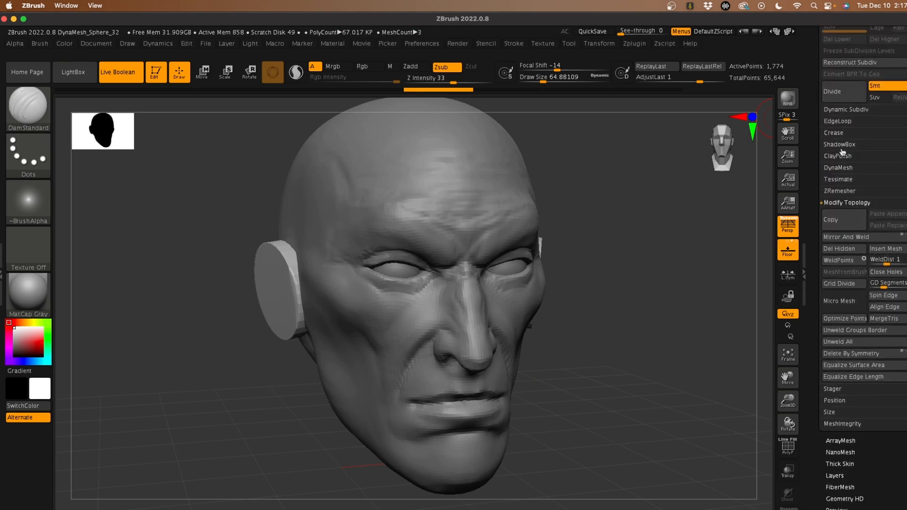
left_click(839, 167)
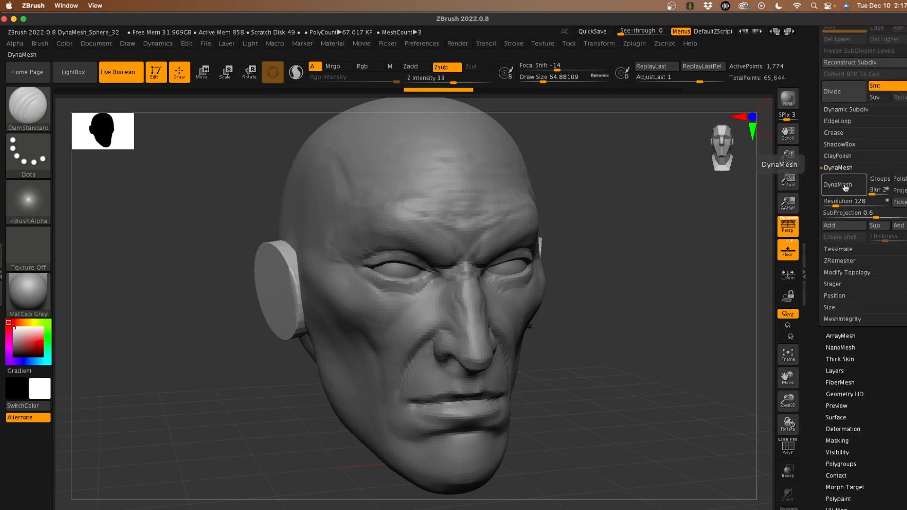
left_click(825, 192)
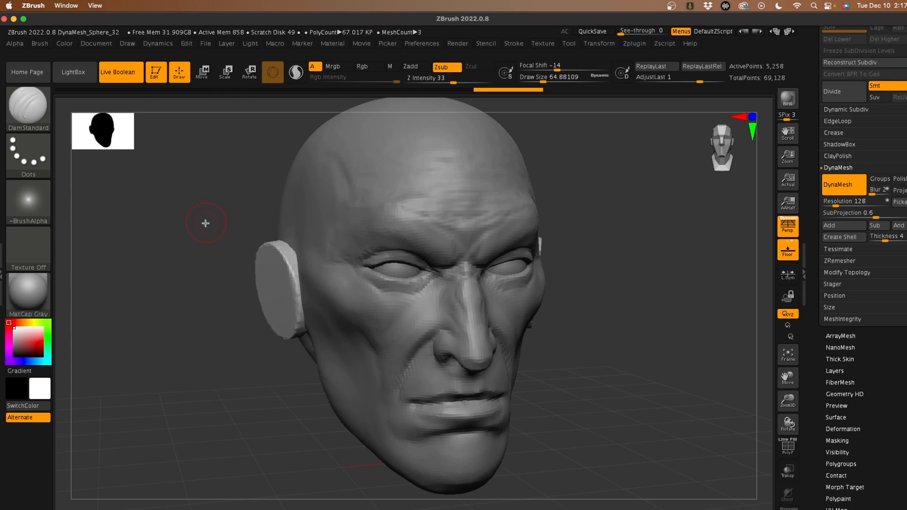
mouse_move(206, 223)
left_mouse_down()
mouse_move(185, 235)
mouse_move(175, 221)
mouse_move(188, 244)
left_mouse_up()
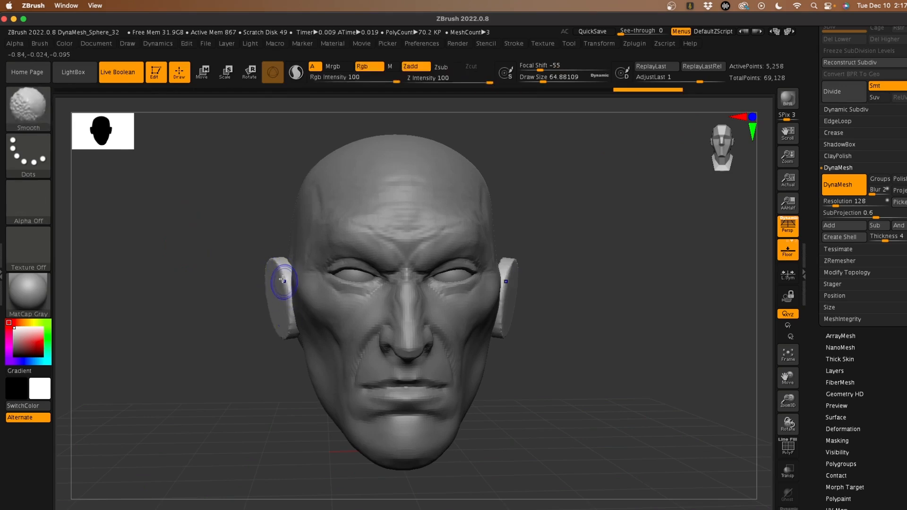
mouse_move(265, 276)
left_mouse_down()
mouse_move(218, 259)
mouse_move(218, 276)
mouse_move(268, 280)
left_mouse_up()
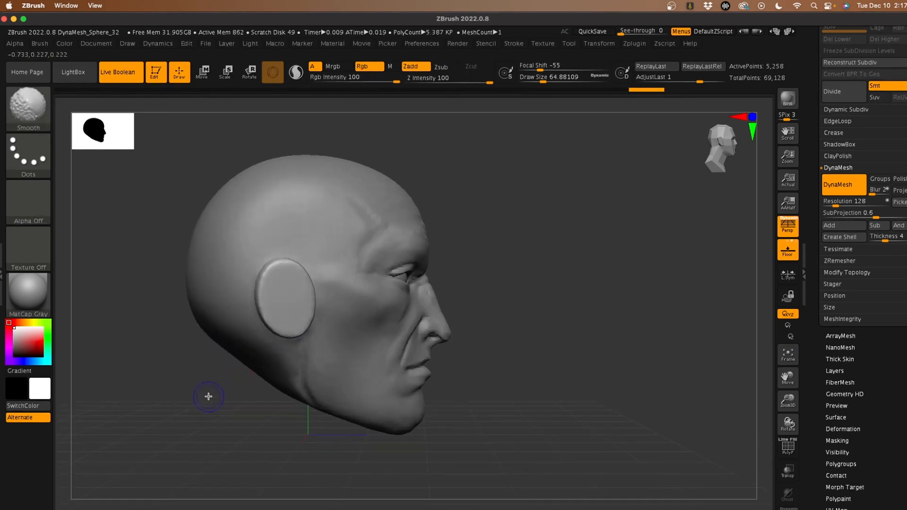
Step: Carve the front inner folds and lower notch of the ear with the DamStandard brush at a draw size of about 49
left_click_drag(207, 397, 238, 429, "alt")
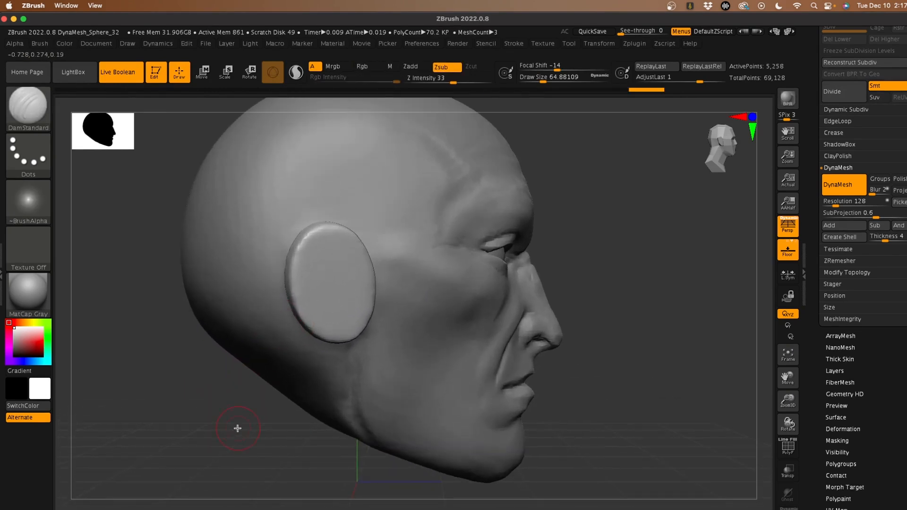
key("b")
key("d")
key("s")
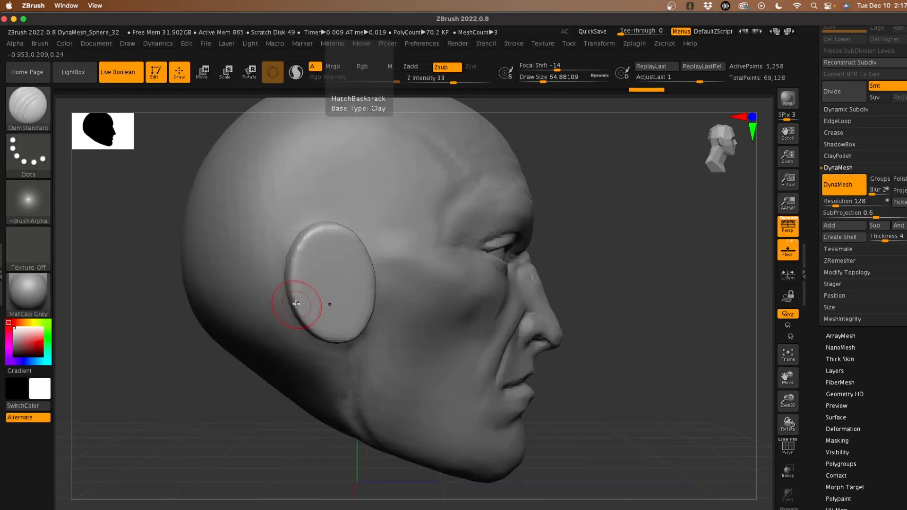
key("space")
left_click_drag(336, 251, 332, 253)
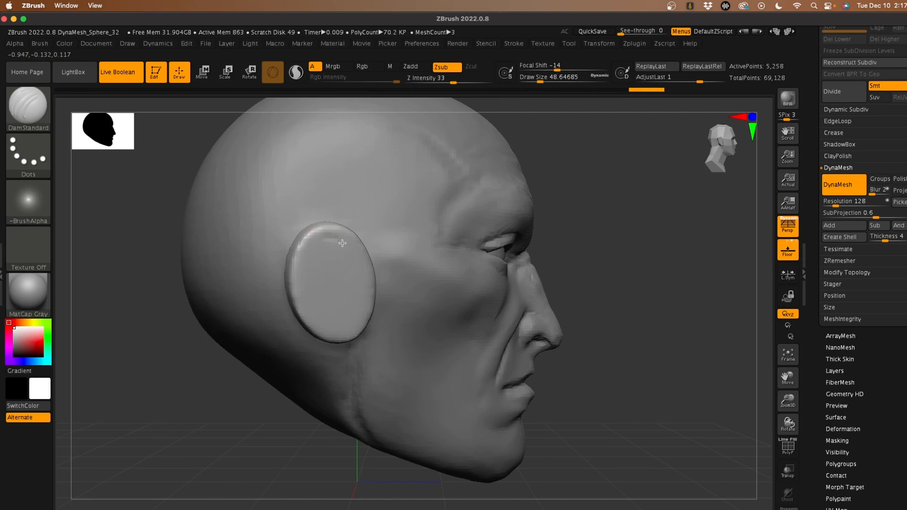
left_click_drag(349, 247, 356, 289)
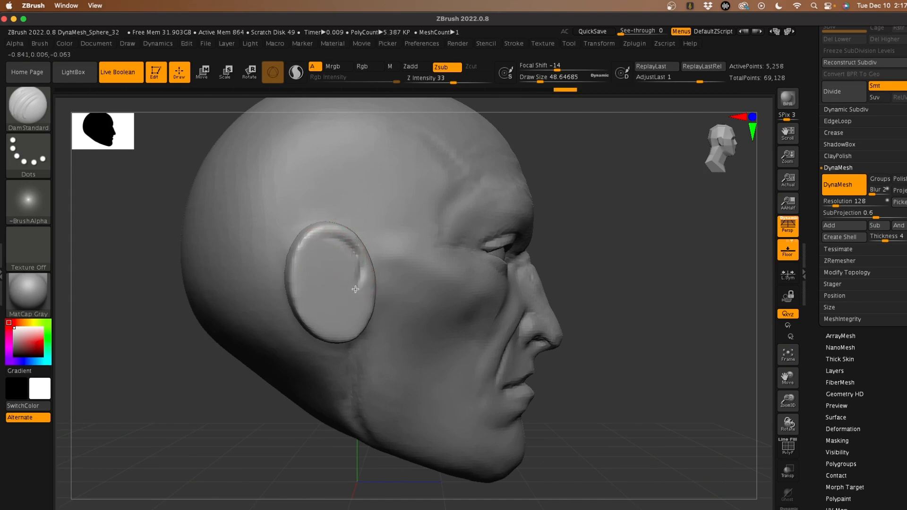
left_click_drag(338, 330, 337, 336)
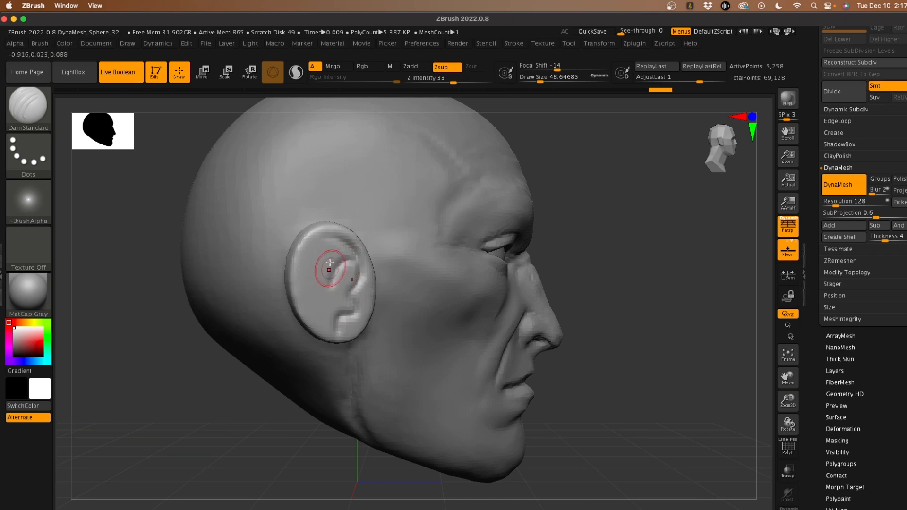
Step: Carve the groove inside the ear's rear rim and deepen the central hollow with DamStandard, undoing one unwanted stroke
mouse_move(312, 254)
left_mouse_down()
mouse_move(329, 240)
mouse_move(309, 271)
mouse_move(317, 287)
left_mouse_up()
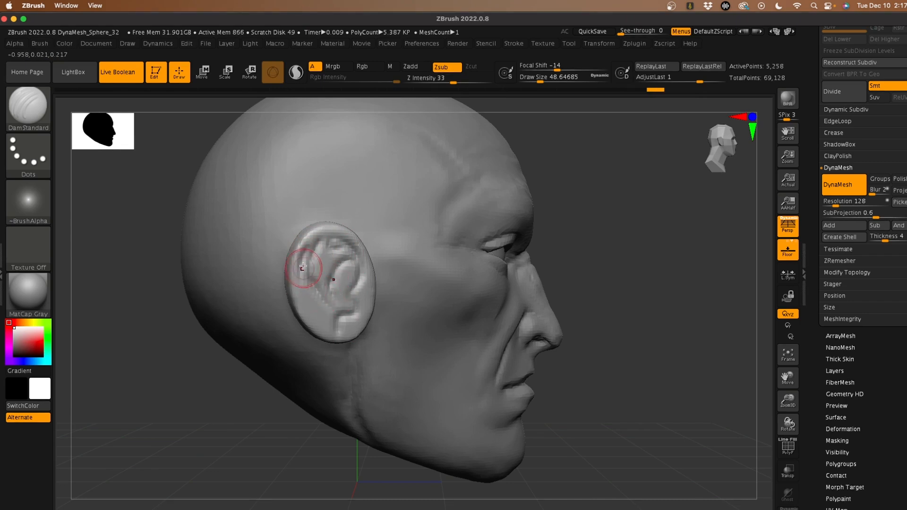
left_click_drag(307, 297, 345, 302)
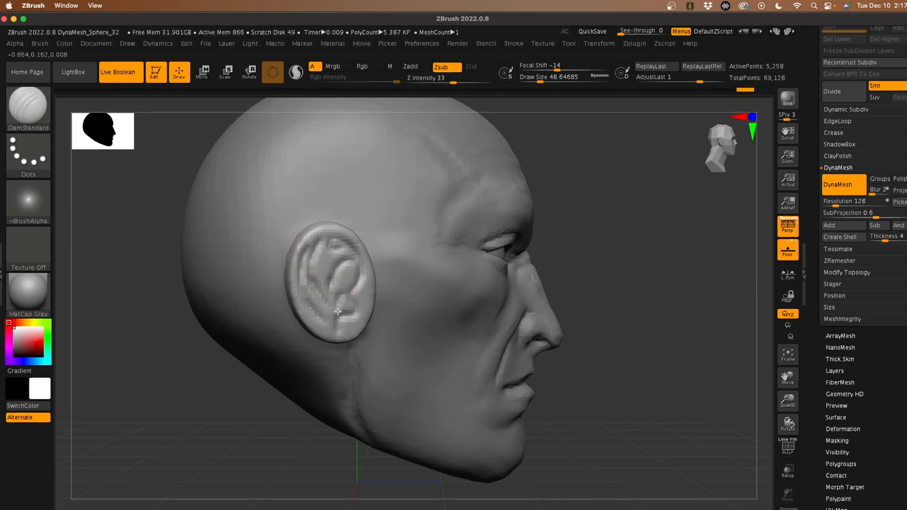
key("ctrl+z")
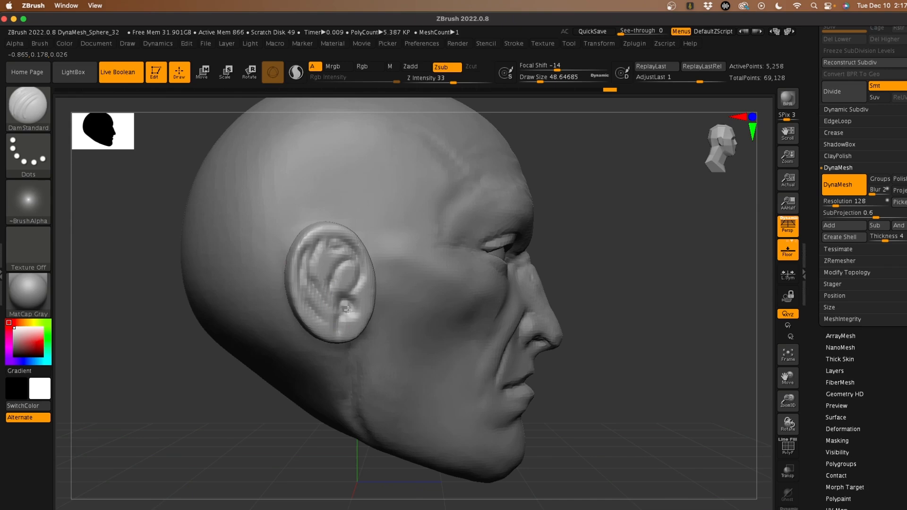
left_click_drag(344, 303, 354, 282)
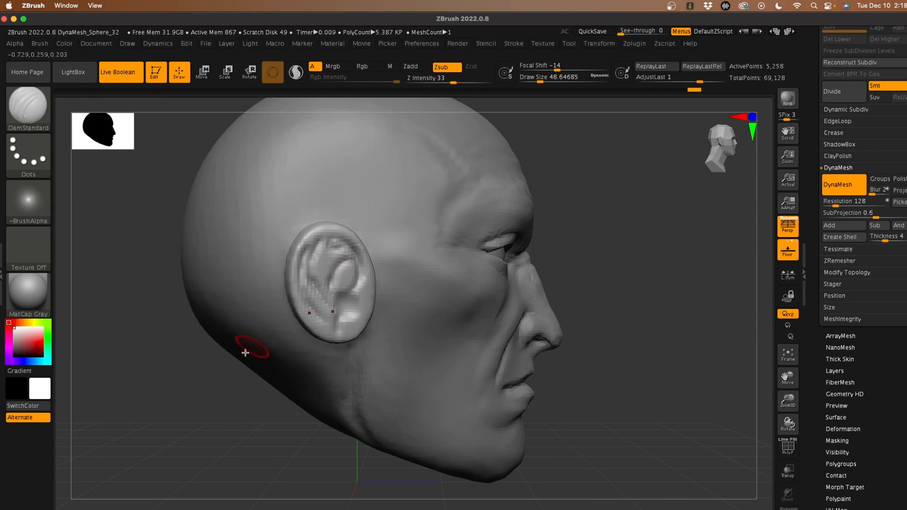
left_click_drag(205, 385, 201, 386)
left_click_drag(350, 252, 323, 233)
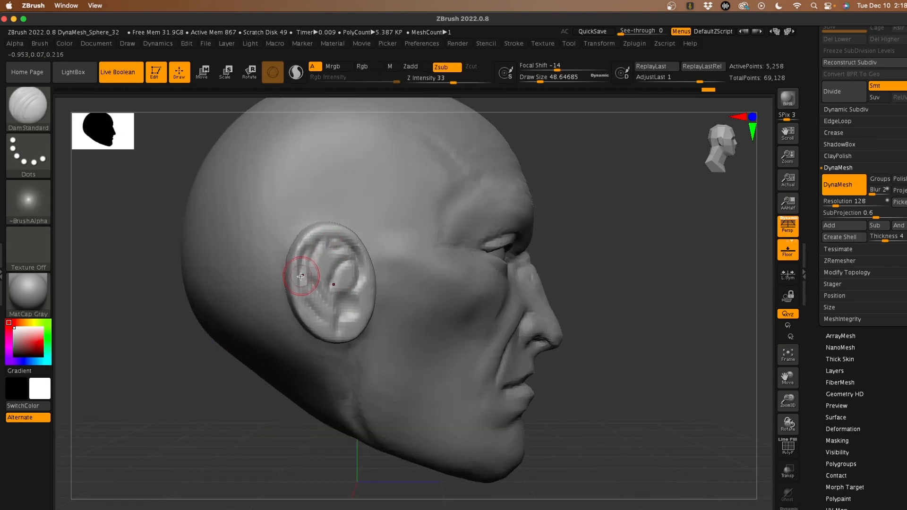
Step: Reshape the ear's side outline with the Move brush at a draw size of about 223, narrowing it towards the lobe
key("b")
key("m")
key("v")
key("space")
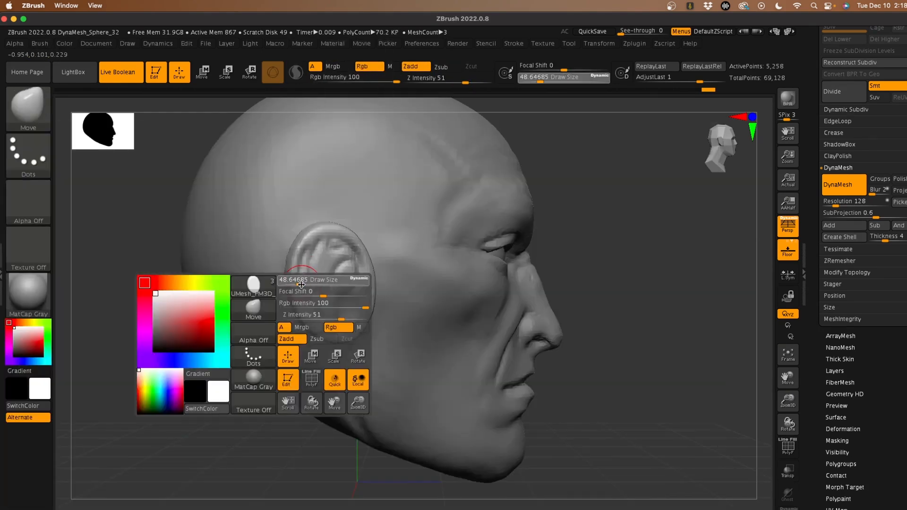
left_click_drag(314, 284, 321, 284)
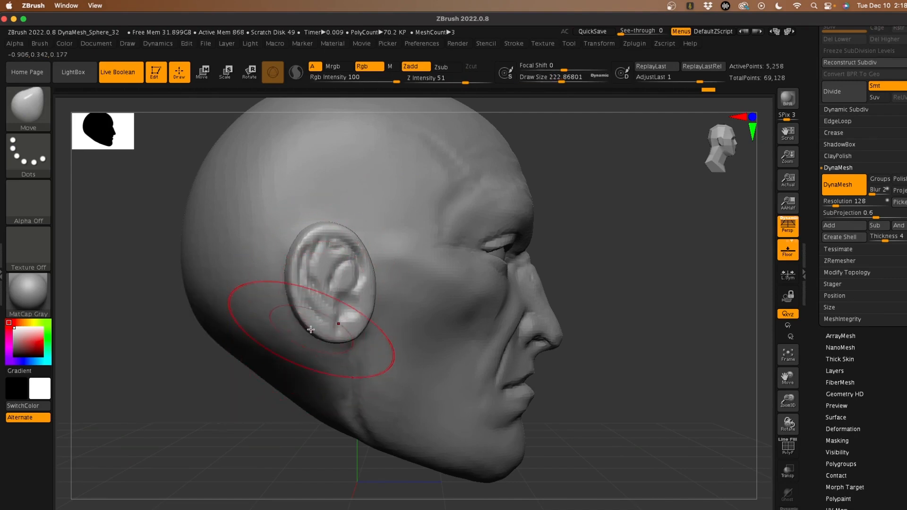
left_click_drag(320, 328, 318, 326)
mouse_move(301, 267)
left_mouse_down()
mouse_move(292, 265)
mouse_move(301, 243)
left_mouse_up()
left_click_drag(372, 309, 315, 305)
Step: Reshape the ears from the front with the Move brush at a draw size of about 167, tapering the lobes and curving the outer rims
key("space")
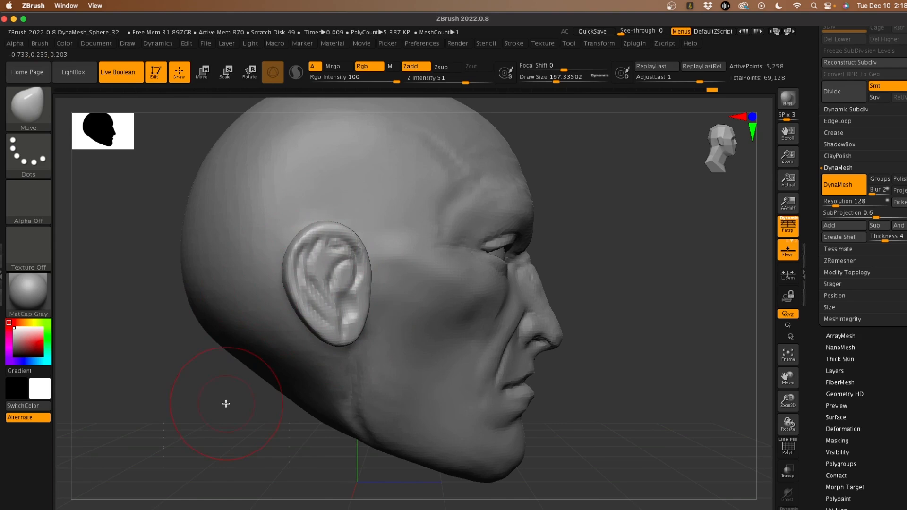
mouse_move(239, 419)
left_mouse_down()
mouse_move(209, 413)
mouse_move(200, 397)
left_mouse_up()
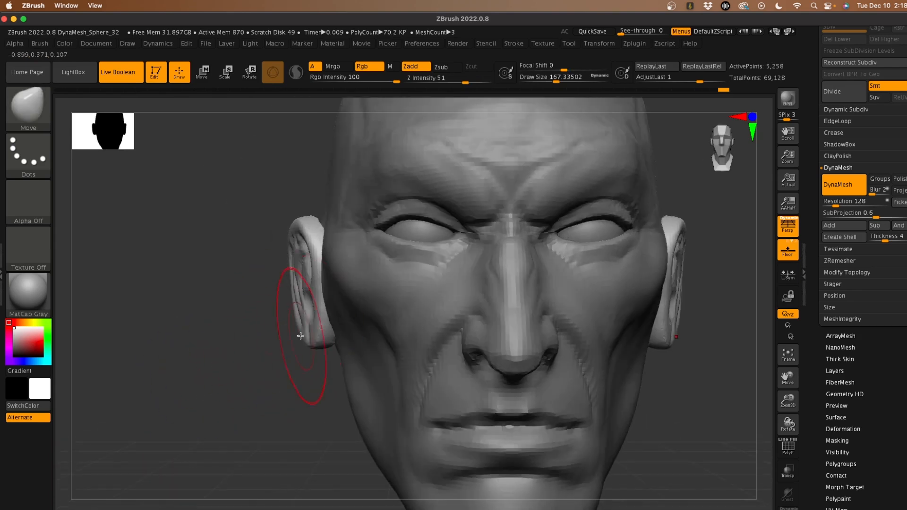
left_click_drag(294, 271, 283, 268)
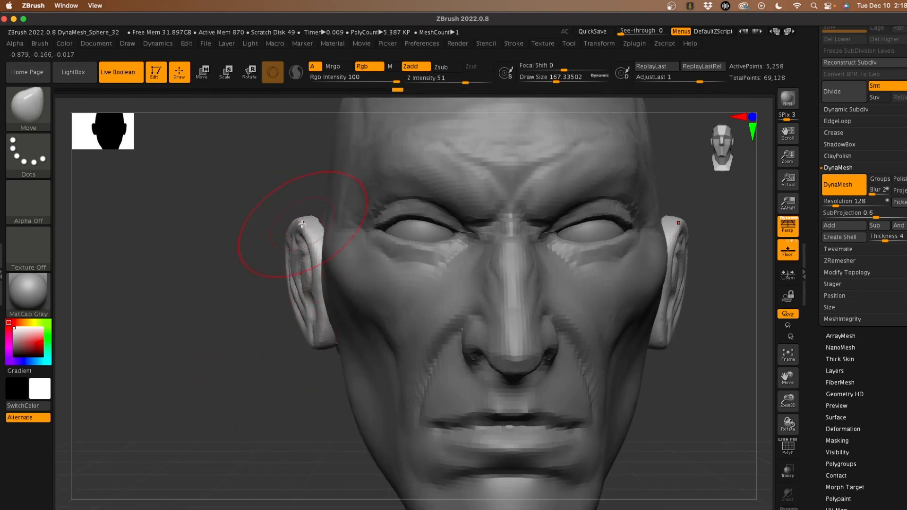
left_click_drag(304, 227, 295, 233)
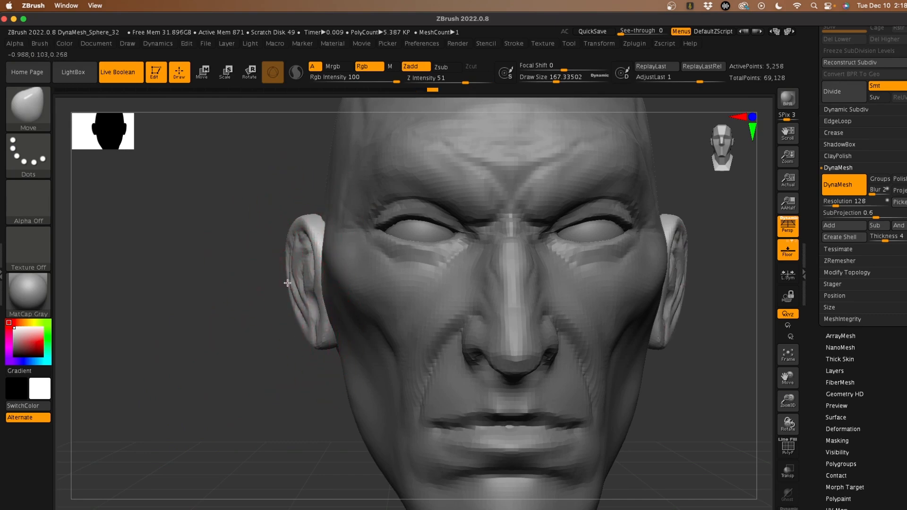
left_click_drag(288, 283, 283, 283)
left_click_drag(284, 238, 293, 234)
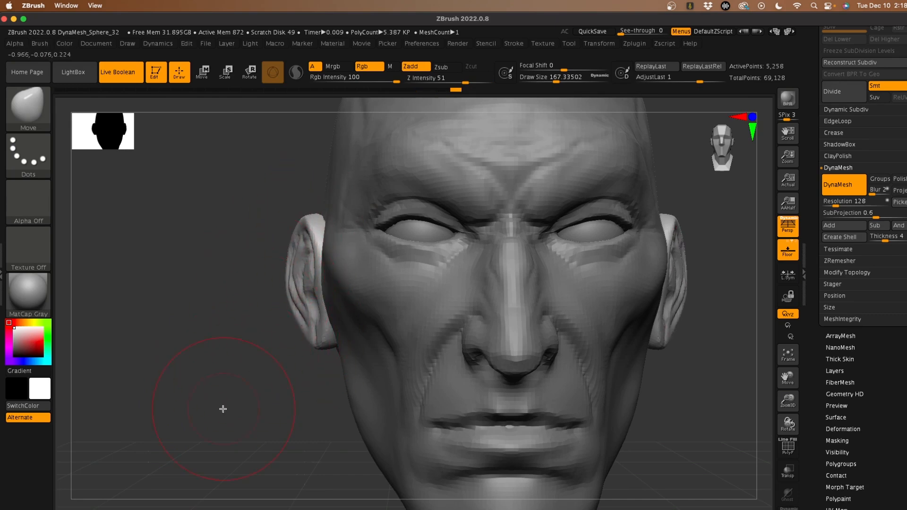
left_click_drag(223, 410, 389, 401)
left_click_drag(354, 374, 284, 375)
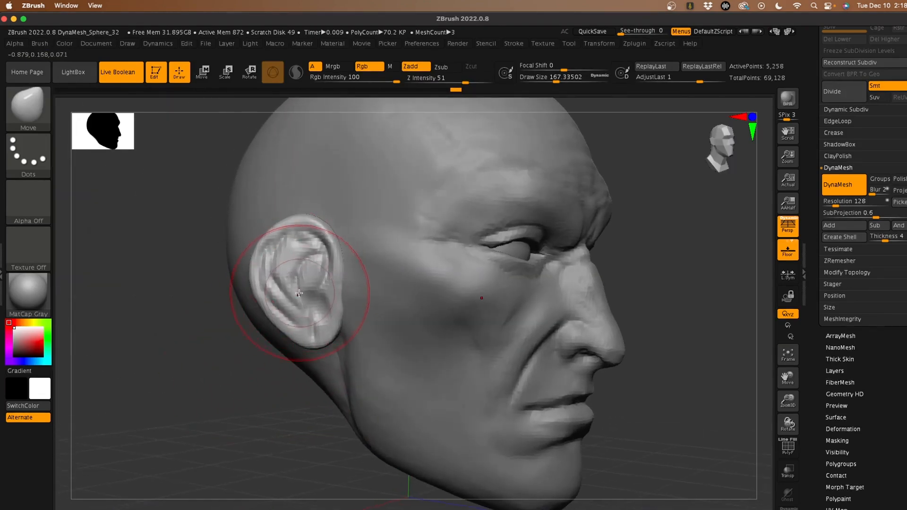
Step: Make the PolySphere head the active subtool and open the subtool list
key("Up")
key("Up")
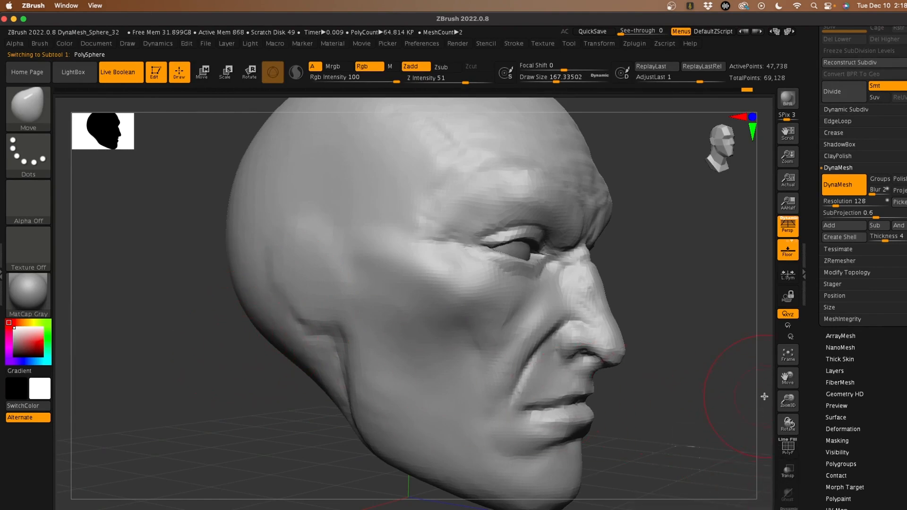
scroll(818, 143, "up", 5)
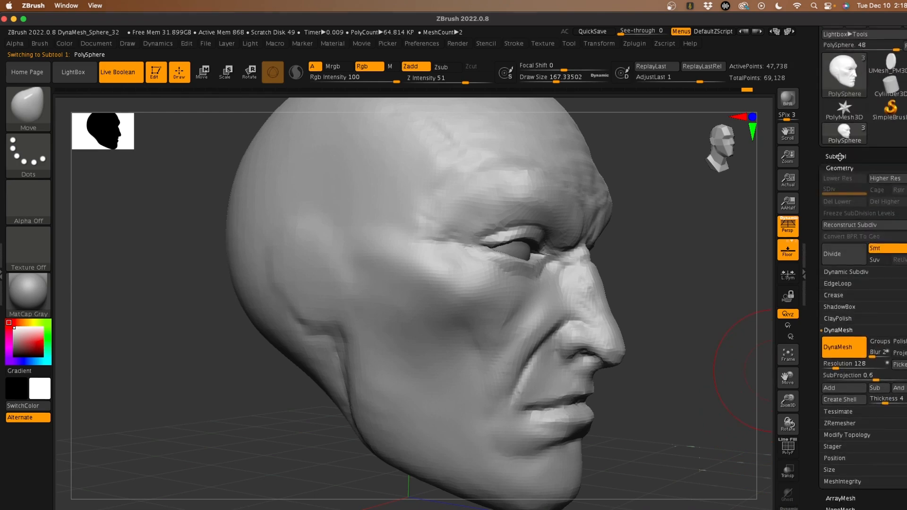
left_click(840, 157)
left_click(806, 179)
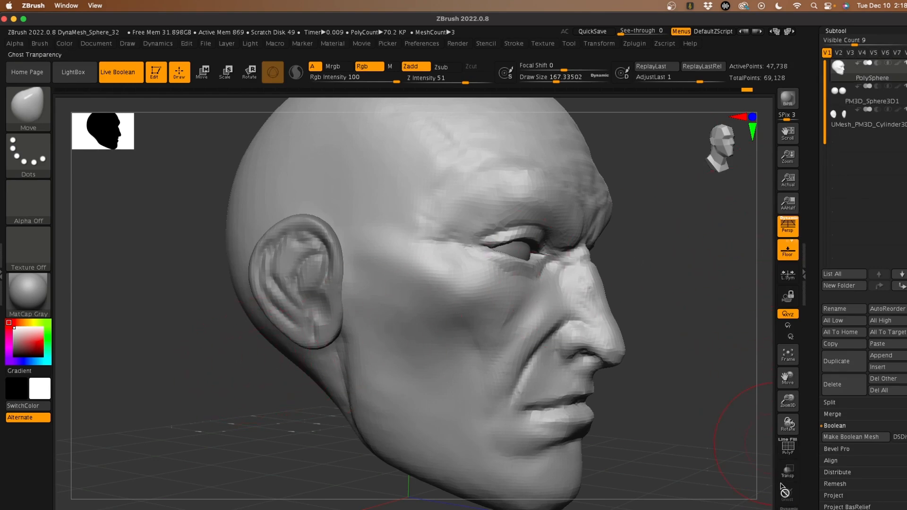
Step: Turn on transparency and inspect how the ear sits against the head from below and from the side
left_click(788, 470)
mouse_move(368, 453)
left_mouse_down()
mouse_move(283, 462)
mouse_move(235, 361)
mouse_move(252, 347)
left_mouse_up()
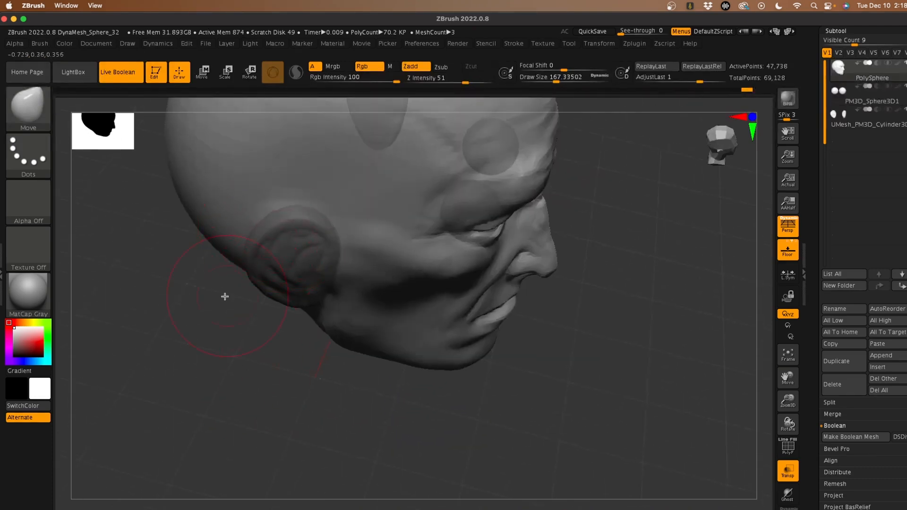
mouse_move(225, 297)
left_mouse_down()
mouse_move(265, 245)
mouse_move(221, 304)
left_mouse_up()
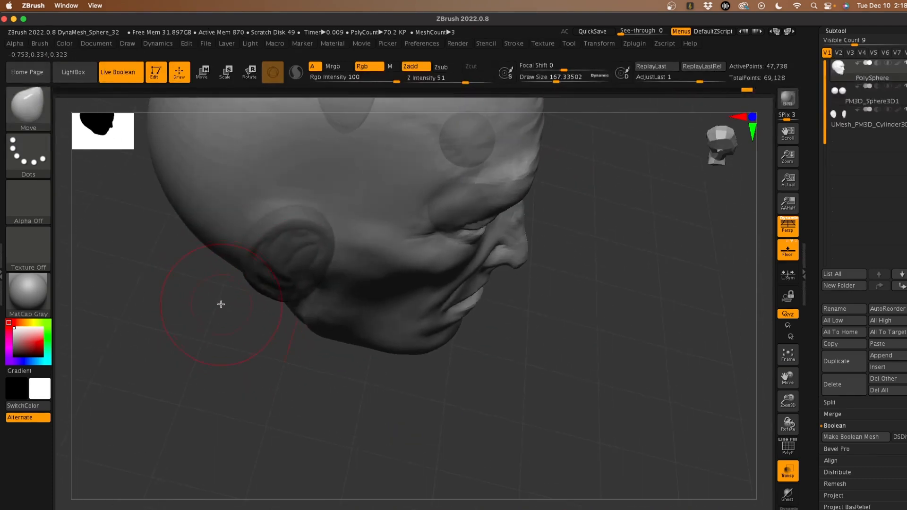
mouse_move(204, 337)
left_mouse_down()
mouse_move(200, 328)
mouse_move(212, 324)
mouse_move(200, 309)
mouse_move(182, 323)
mouse_move(152, 245)
left_mouse_up()
Step: Build up the head surface behind the ear with the ClayBuildup brush at Z intensity 20 and a draw size of about 167
key("b")
key("c")
key("b")
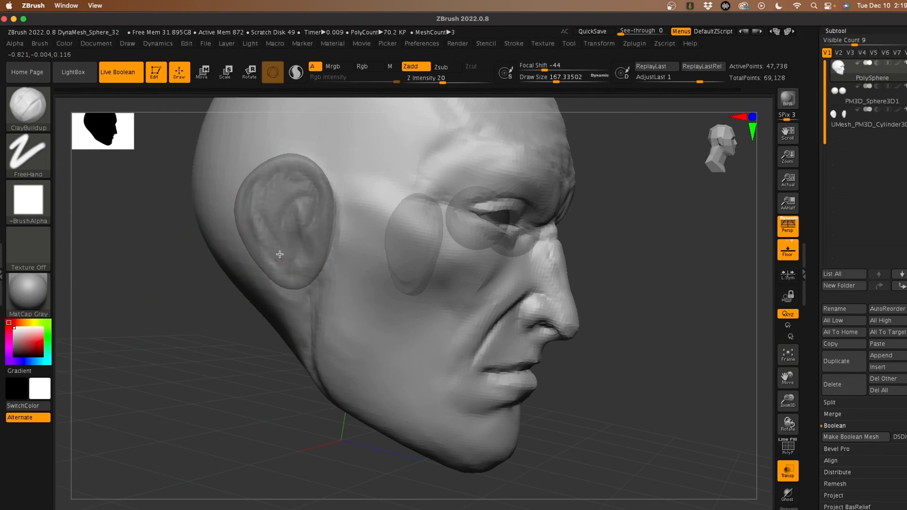
key("shift")
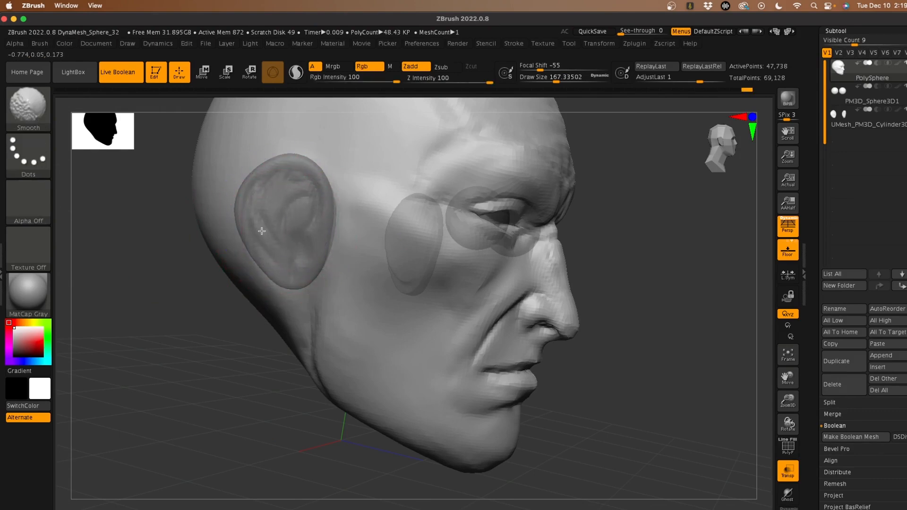
mouse_move(188, 312)
left_mouse_down()
mouse_move(243, 336)
mouse_move(247, 319)
mouse_move(218, 308)
mouse_move(251, 237)
left_mouse_up()
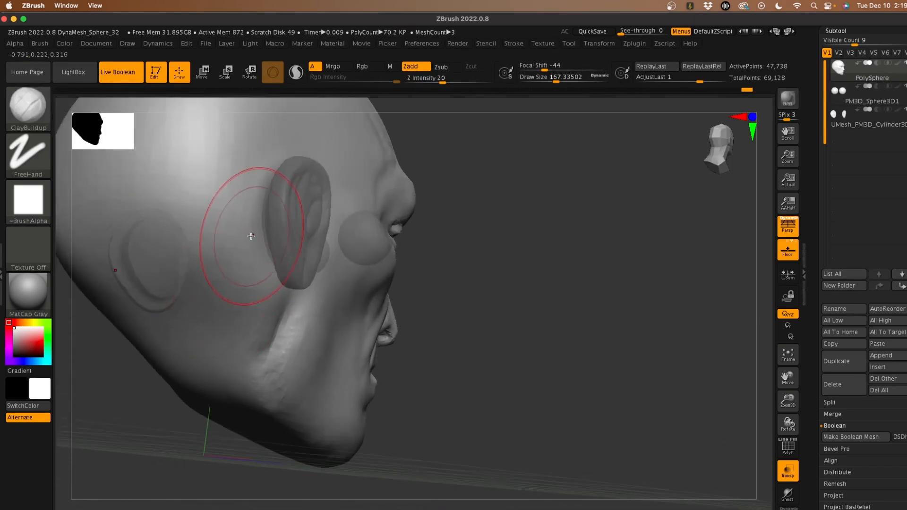
mouse_move(257, 194)
left_mouse_down()
mouse_move(259, 268)
mouse_move(246, 271)
mouse_move(230, 196)
mouse_move(213, 230)
left_mouse_up()
mouse_move(253, 175)
left_mouse_down()
mouse_move(196, 233)
mouse_move(194, 254)
mouse_move(181, 235)
left_mouse_up()
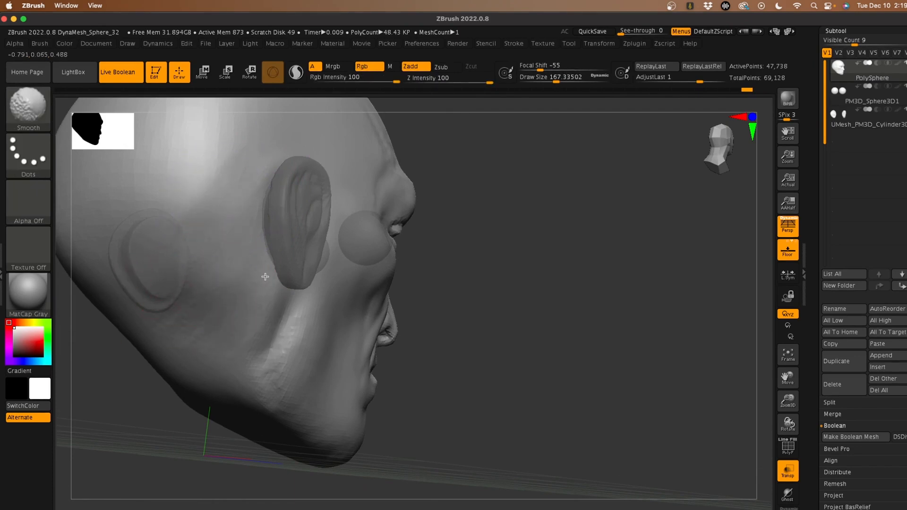
Step: Smooth the jaw surface below the ear and turn off transparency
mouse_move(260, 310)
left_mouse_down("shift")
mouse_move(284, 395)
mouse_move(298, 394)
left_mouse_up("shift")
left_click_drag(314, 320, 300, 387)
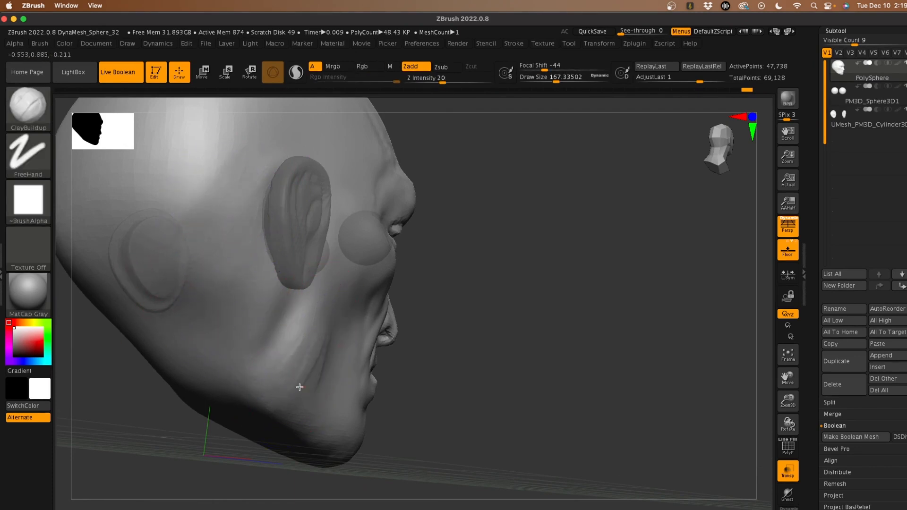
mouse_move(502, 397)
left_mouse_down()
mouse_move(180, 348)
mouse_move(176, 325)
left_mouse_up()
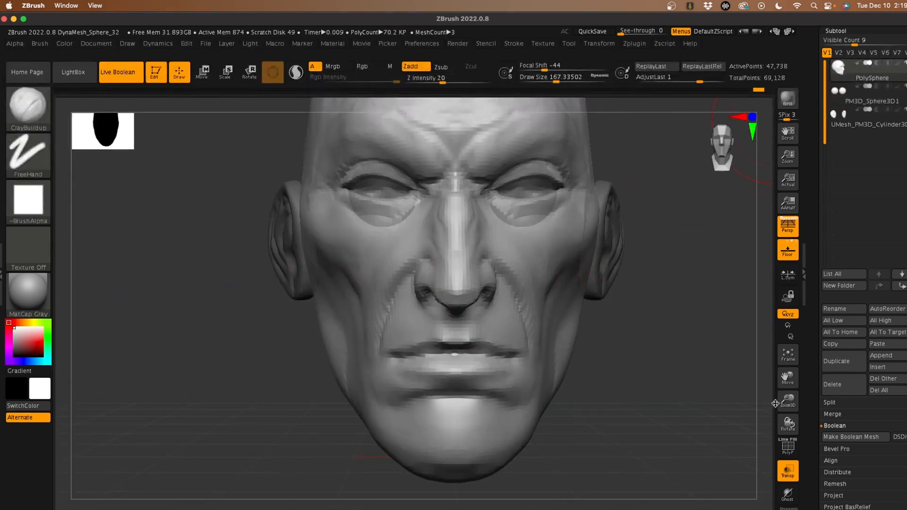
left_click(787, 473)
left_click_drag(210, 340, 190, 336, "alt")
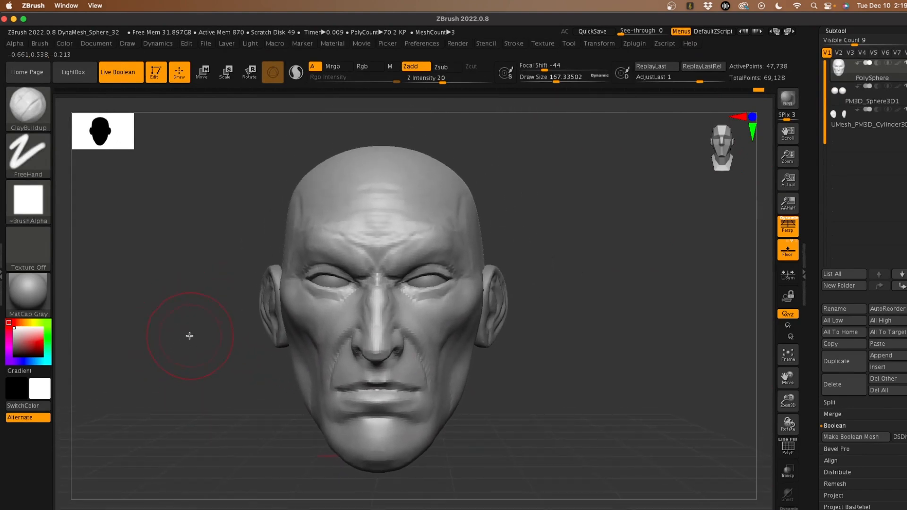
Step: Switch to the Move brush at a draw size of about 187 and make the ears the active subtool
key("b")
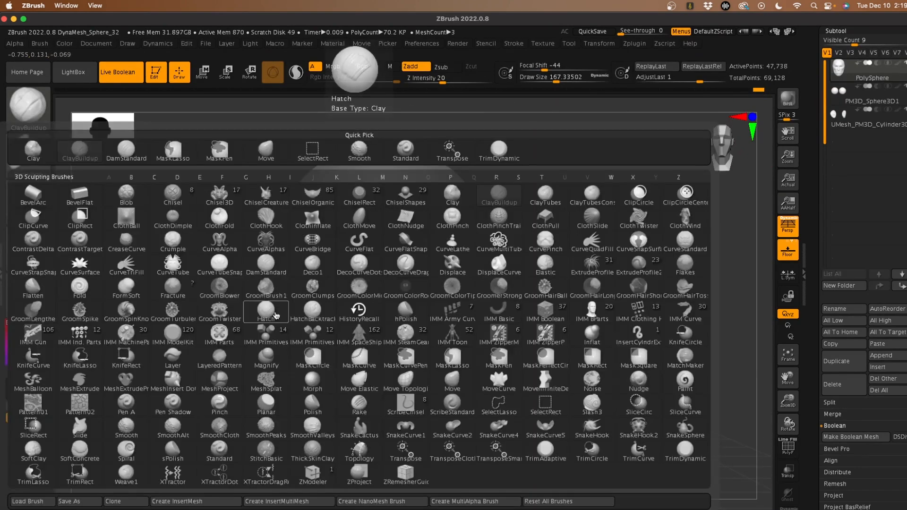
key("m")
key("v")
key("space")
left_click_drag(280, 312, 283, 312)
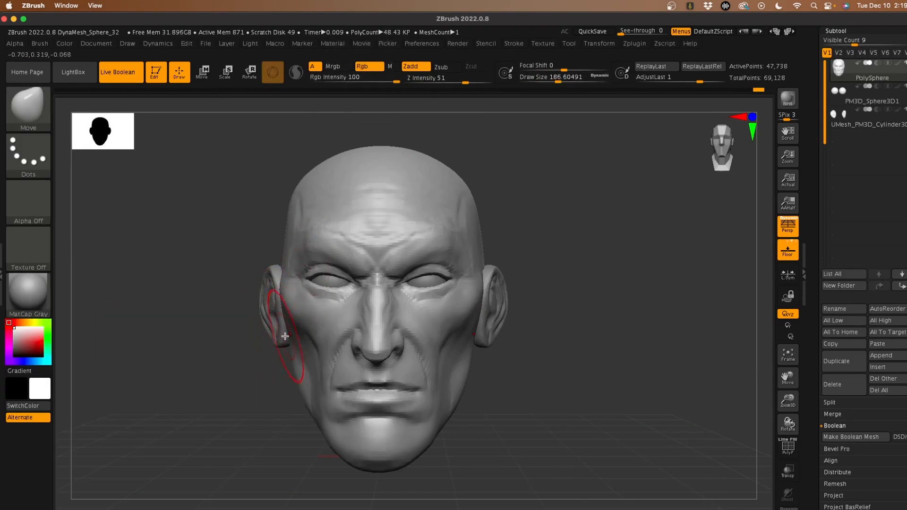
left_click(248, 315, "alt")
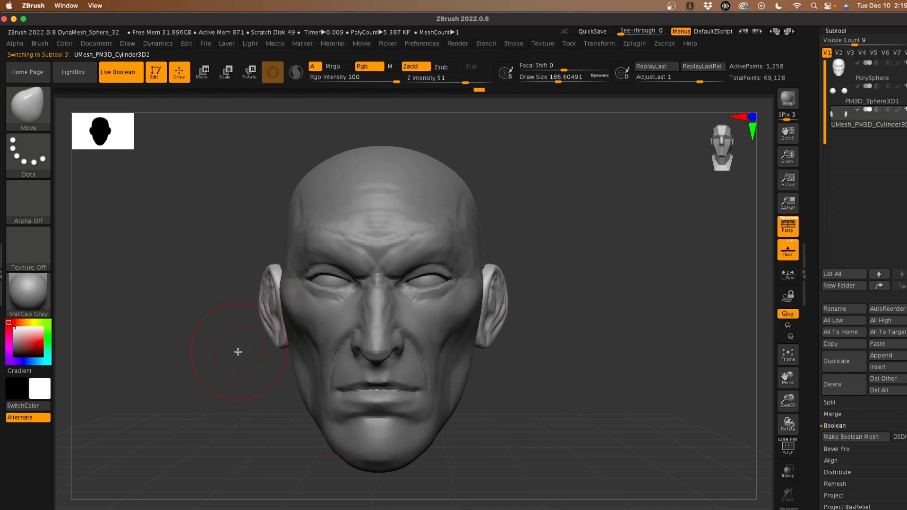
left_click_drag(238, 353, 246, 373)
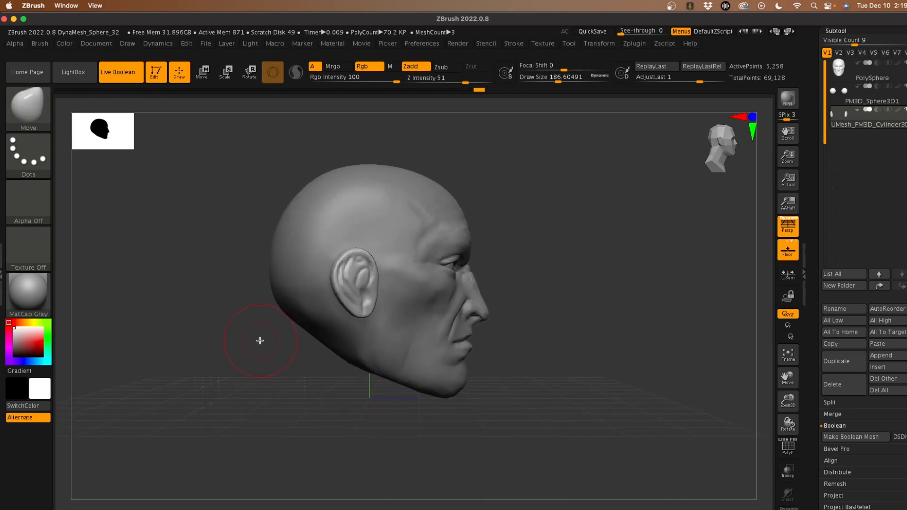
Step: Make the PolySphere head active and push in the back of the skull with the Move brush at a draw size of about 415
left_click(280, 303, "alt")
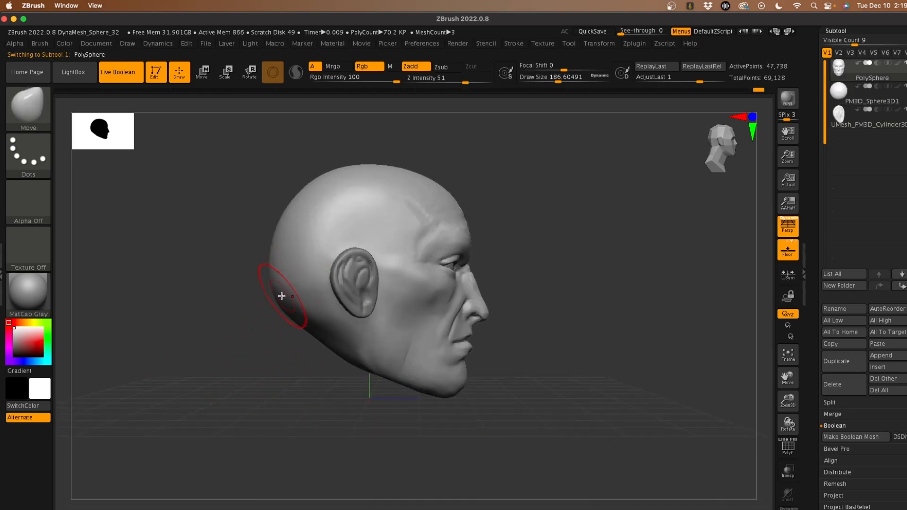
key("b")
key("m")
key("v")
key("space")
left_click_drag(280, 293, 298, 294)
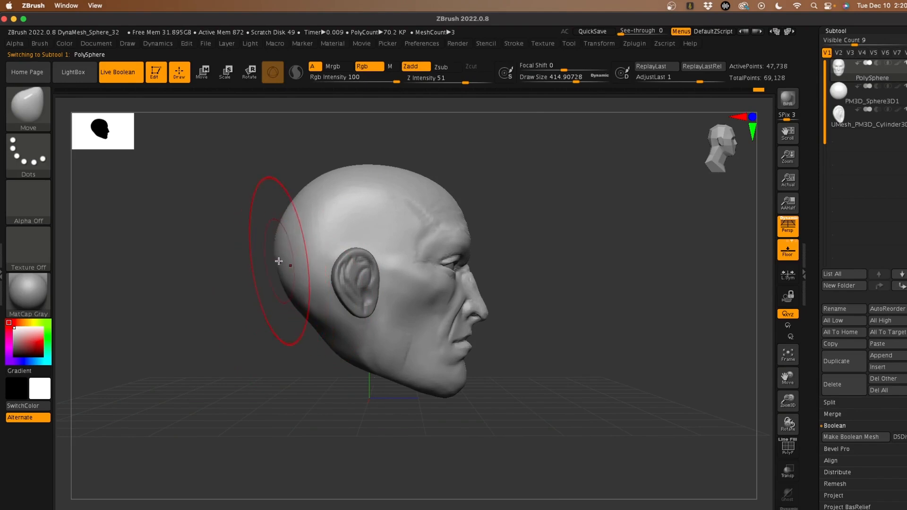
mouse_move(288, 345)
left_mouse_down()
mouse_move(251, 381)
mouse_move(237, 363)
mouse_move(188, 362)
mouse_move(213, 265)
mouse_move(240, 288)
left_mouse_up()
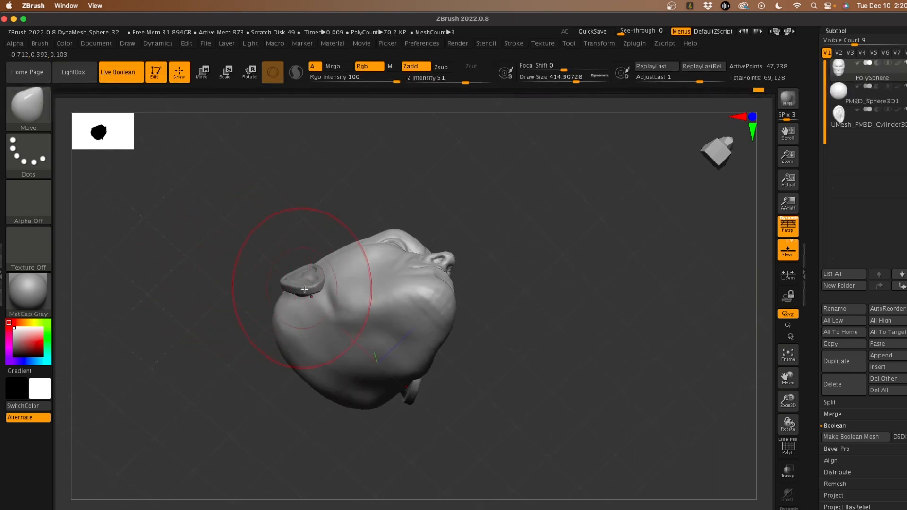
Step: Set the draw size to about 124 for working on the underside of the head
key("space")
left_click_drag(359, 309, 333, 309)
key("shift")
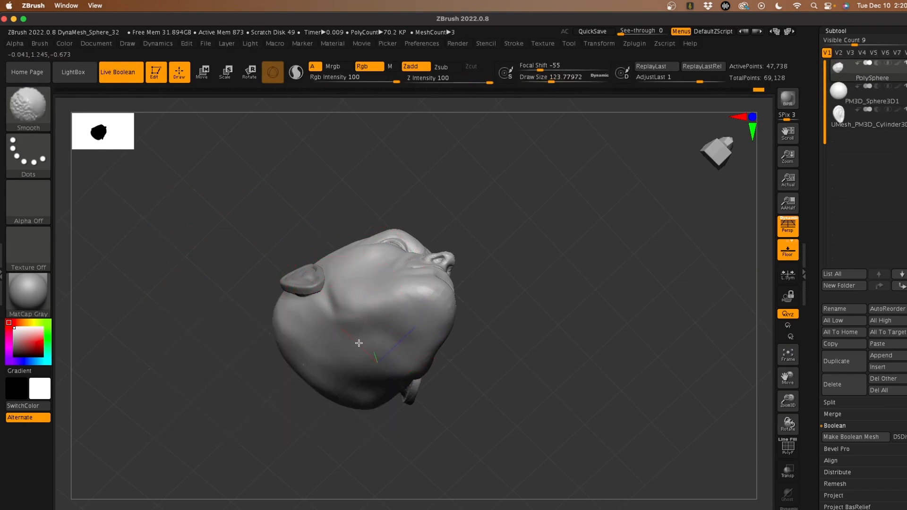
mouse_move(207, 424)
left_mouse_down()
mouse_move(186, 379)
mouse_move(231, 314)
mouse_move(189, 298)
mouse_move(189, 286)
left_mouse_up()
key("ctrl")
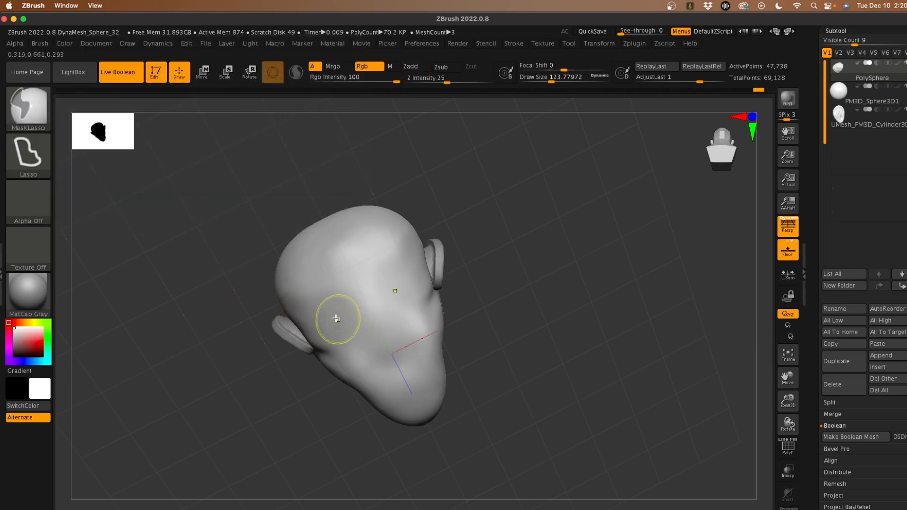
mouse_move(341, 327)
left_mouse_down("ctrl")
mouse_move(359, 264)
mouse_move(335, 331)
left_mouse_up("ctrl")
mouse_move(222, 340)
left_mouse_down()
mouse_move(199, 381)
mouse_move(199, 363)
left_mouse_up()
mouse_move(222, 328)
left_mouse_down("ctrl")
mouse_move(183, 234)
mouse_move(193, 265)
mouse_move(185, 323)
mouse_move(186, 298)
mouse_move(185, 314)
left_mouse_up("ctrl")
Step: Paint a rounded MaskPen mask over the neck area on the head's underside and invert it so only that area stays editable
key("ctrl")
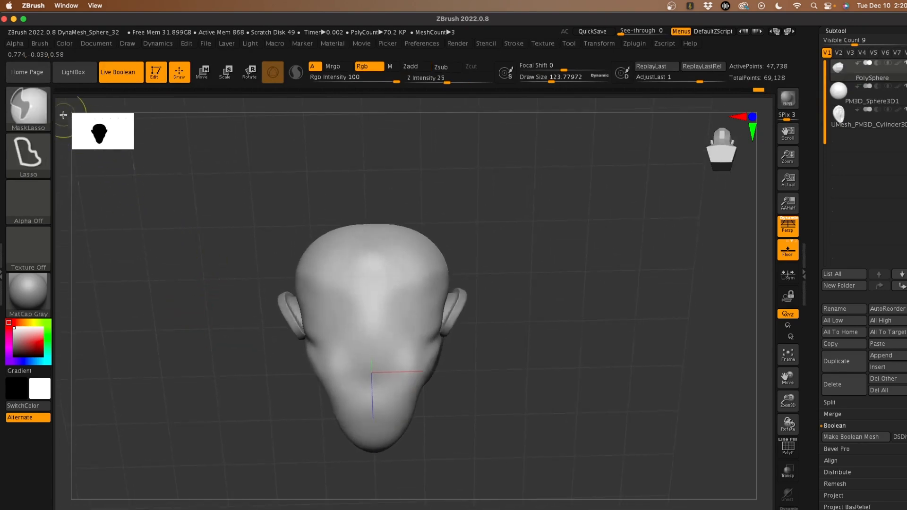
left_click(29, 108, "ctrl")
left_click(274, 163, "ctrl")
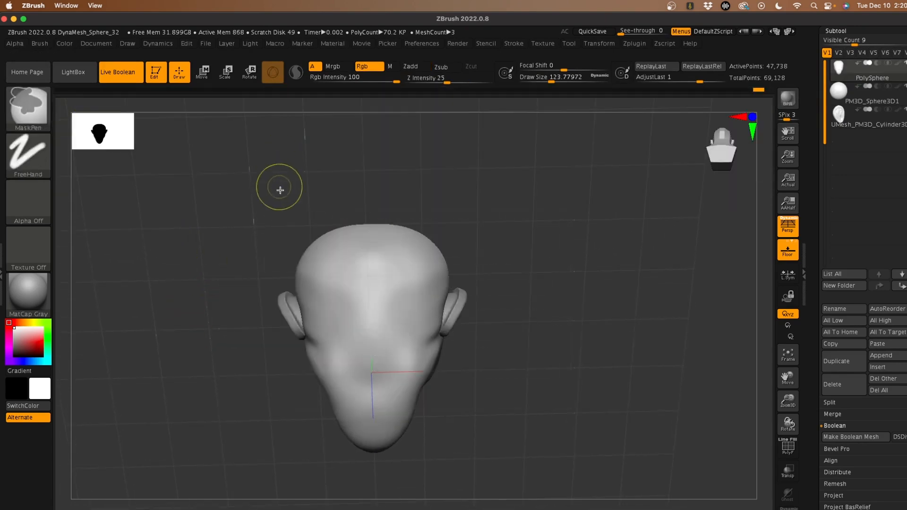
mouse_move(360, 324)
left_mouse_down("ctrl")
mouse_move(373, 322)
mouse_move(376, 300)
mouse_move(384, 361)
mouse_move(374, 313)
mouse_move(337, 307)
mouse_move(402, 314)
mouse_move(383, 368)
left_mouse_up("ctrl")
left_click_drag(338, 335, 375, 301, "ctrl")
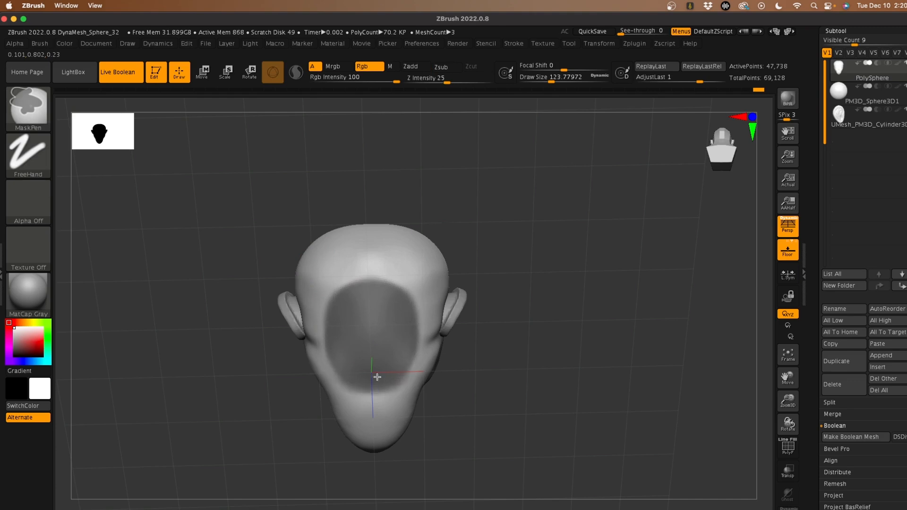
mouse_move(247, 320)
left_mouse_down()
mouse_move(183, 331)
mouse_move(162, 284)
mouse_move(213, 370)
mouse_move(189, 390)
mouse_move(164, 325)
left_mouse_up()
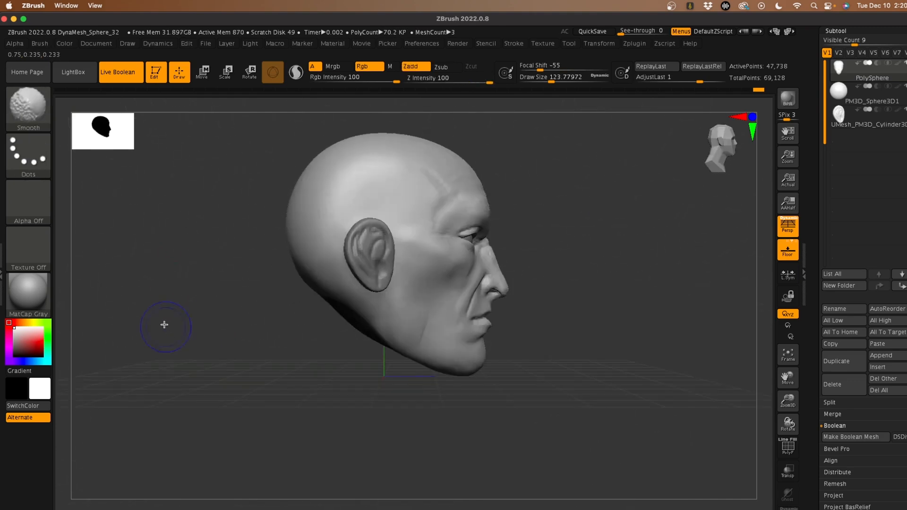
left_click_drag(219, 330, 180, 324, "shift")
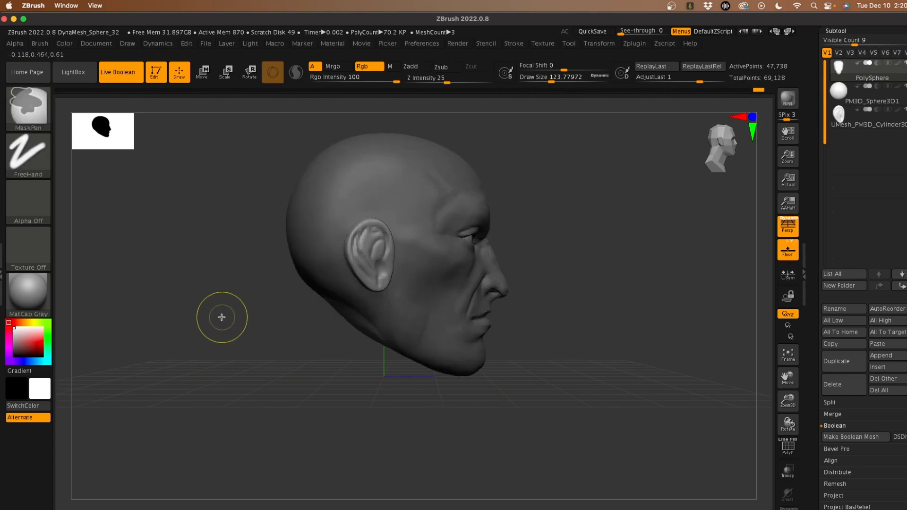
left_click_drag(243, 318, 237, 251)
Step: Pull the unmasked area down into a neck with the Move gizmo, angling it backward and adjusting its size and position
left_click(198, 69)
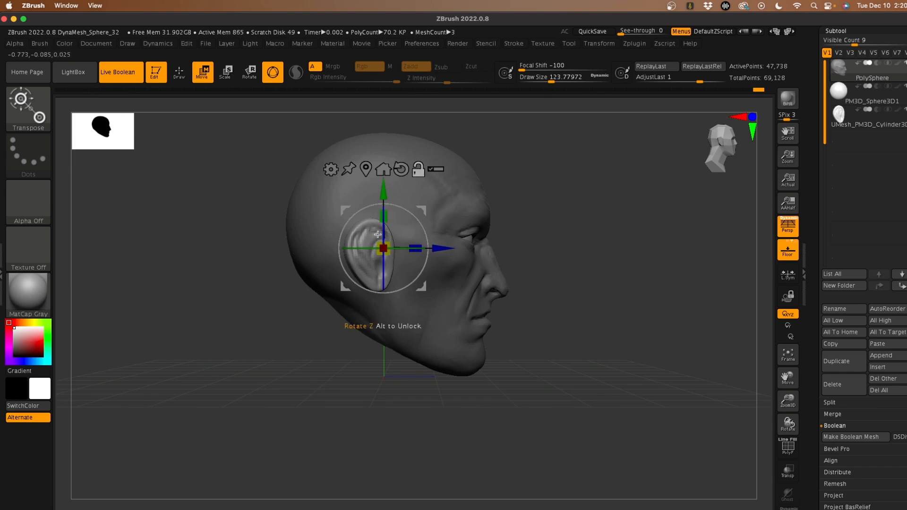
left_click_drag(378, 235, 360, 284)
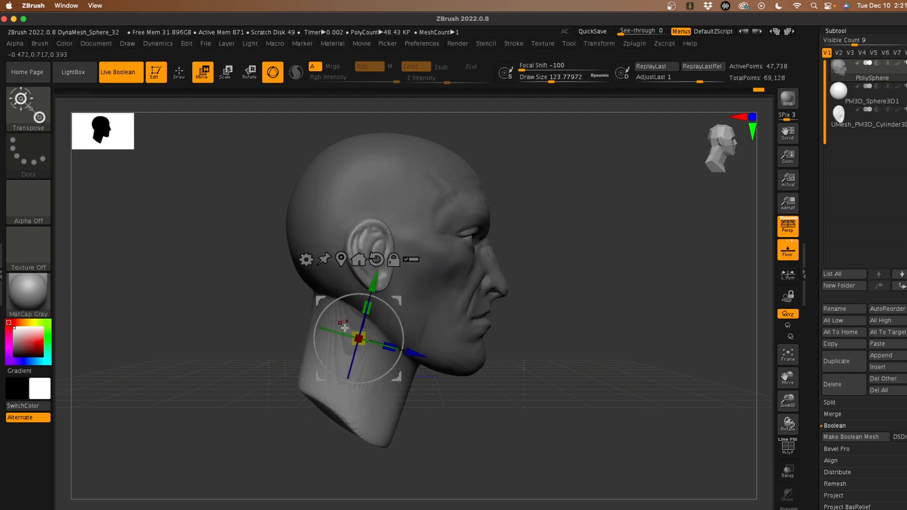
left_click_drag(416, 360, 403, 359)
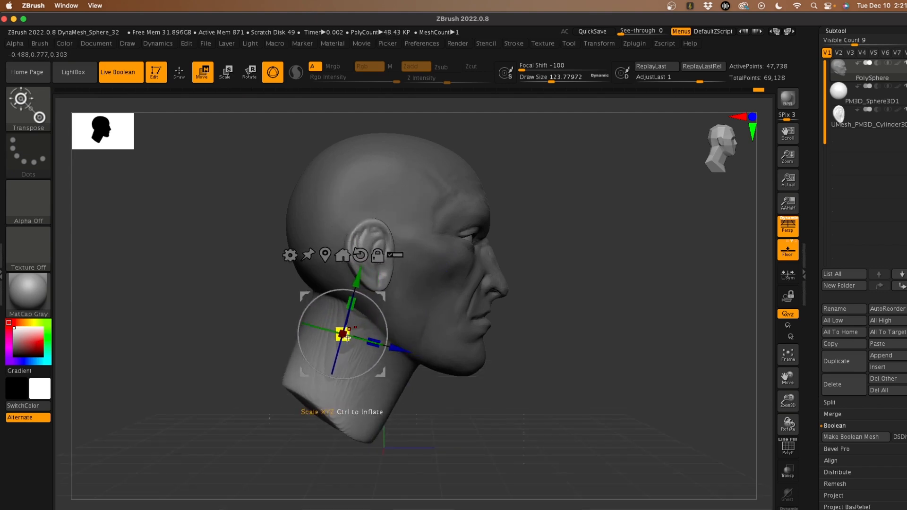
left_click_drag(347, 339, 393, 348)
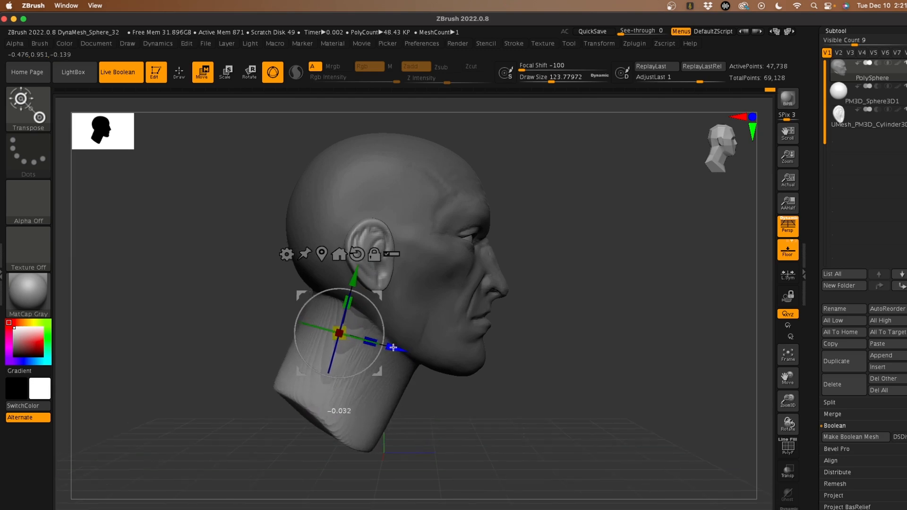
left_click(180, 73)
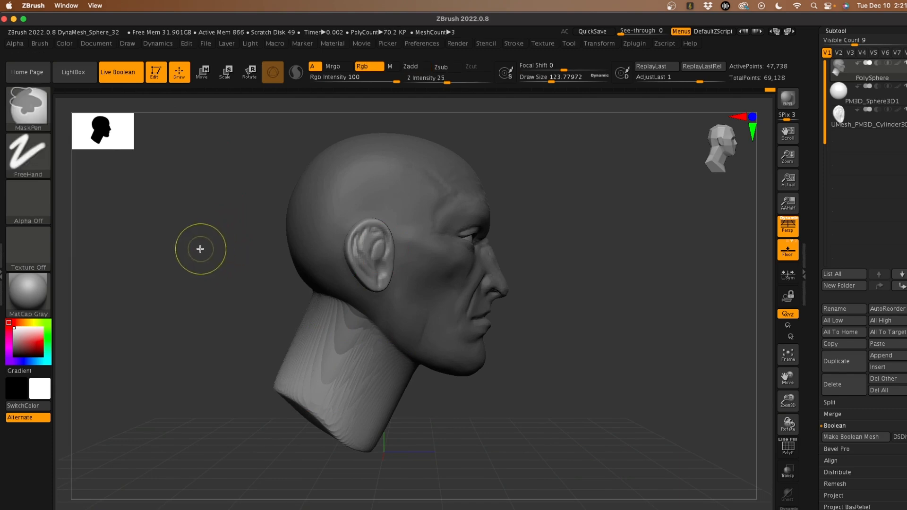
Step: Clear the mask and smooth the area where the neck meets the head
mouse_move(188, 239)
left_mouse_down()
mouse_move(223, 296)
mouse_move(194, 290)
mouse_move(197, 310)
mouse_move(182, 308)
left_mouse_up()
mouse_move(183, 355)
left_mouse_down()
mouse_move(180, 364)
mouse_move(211, 304)
left_mouse_up()
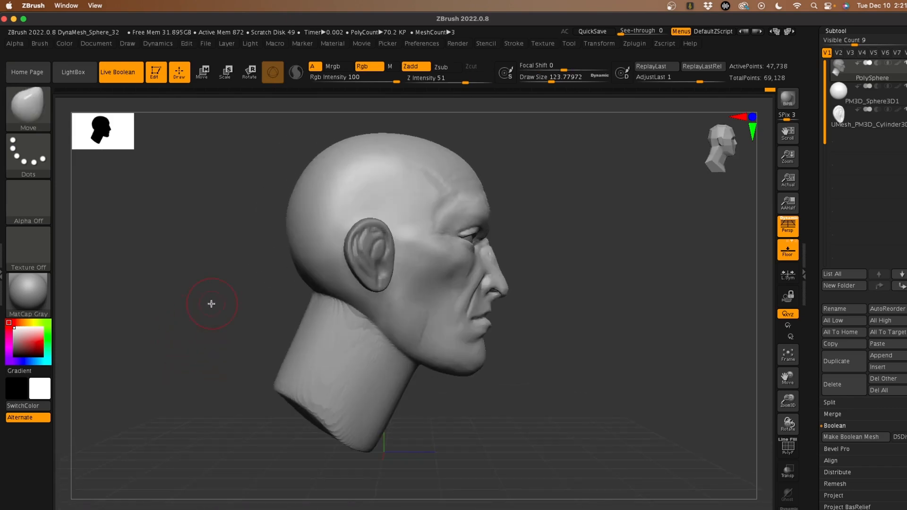
left_click_drag(344, 306, 366, 333, "shift")
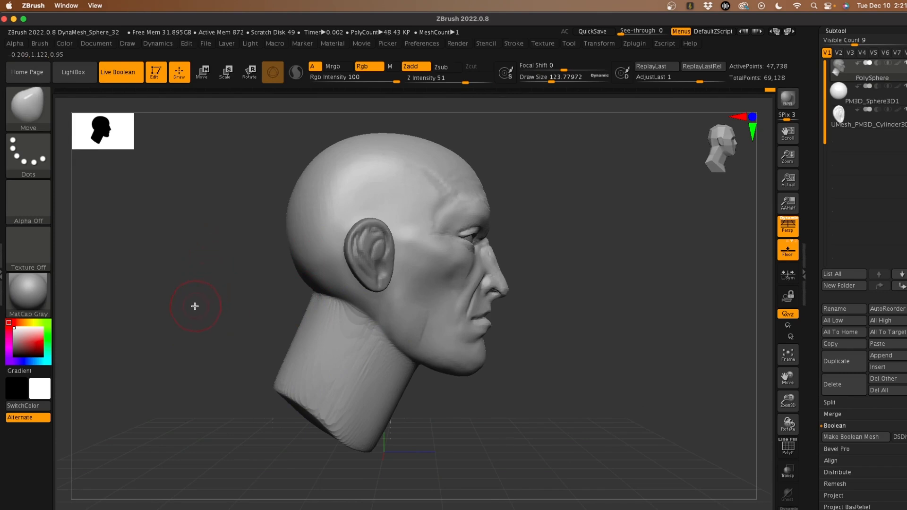
Step: Try DynaMesh and smoothing on the extended head and neck, and undo both
left_click_drag(184, 290, 195, 319, "ctrl")
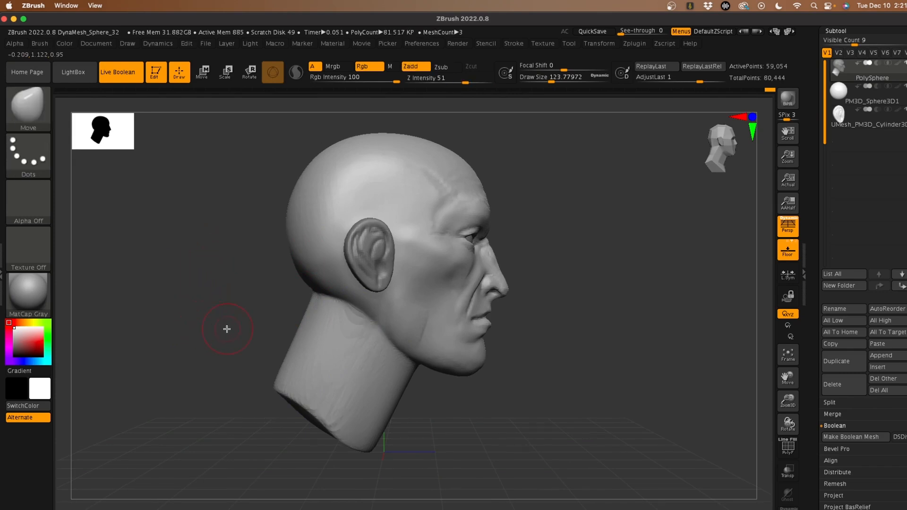
left_click_drag(354, 339, 345, 332, "shift")
key("ctrl+z")
key("ctrl+z")
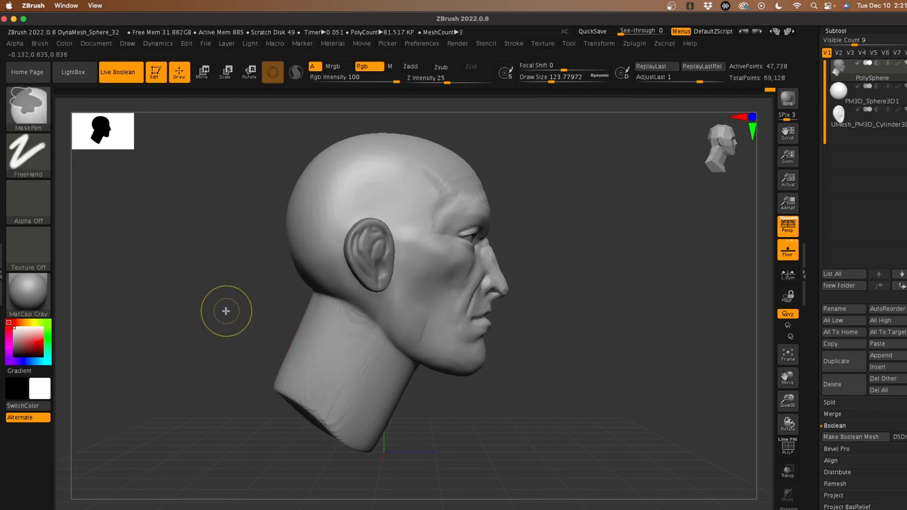
Step: Remesh the head and neck with DynaMesh while the polygon wireframe is shown, and smooth the neck
key("shift+f")
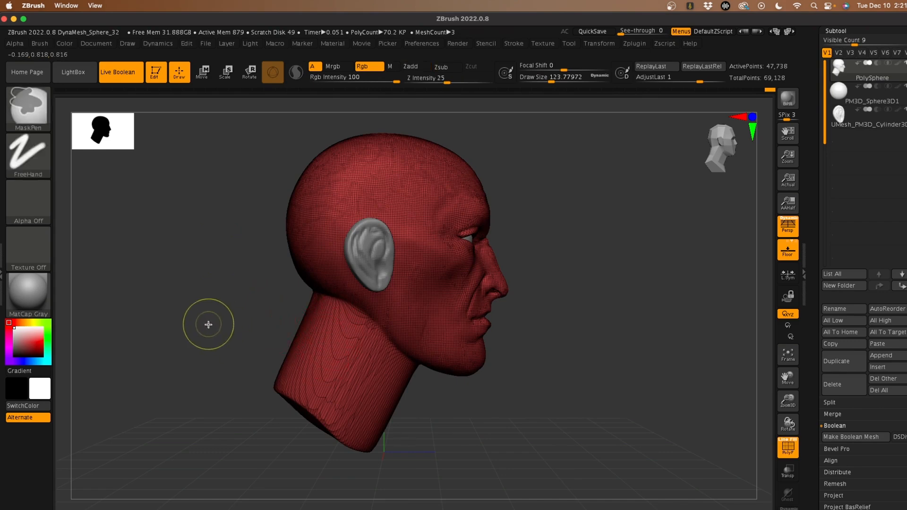
left_click_drag(209, 324, 175, 282, "ctrl")
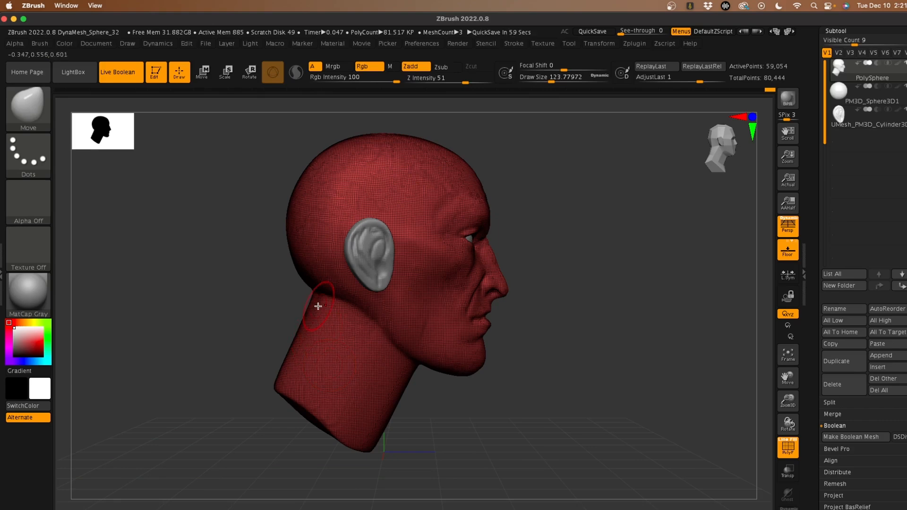
key("shift+f")
right_click_drag(374, 332, 356, 313, "alt")
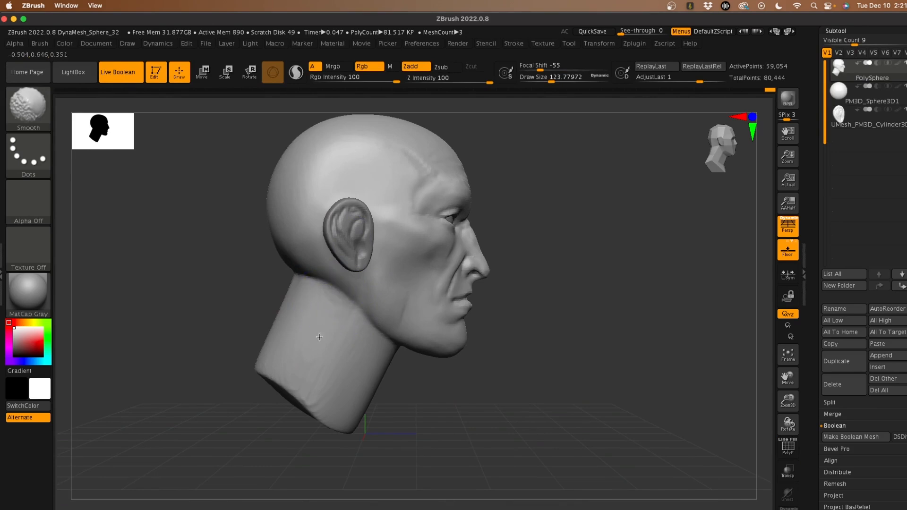
left_click_drag(209, 328, 159, 336)
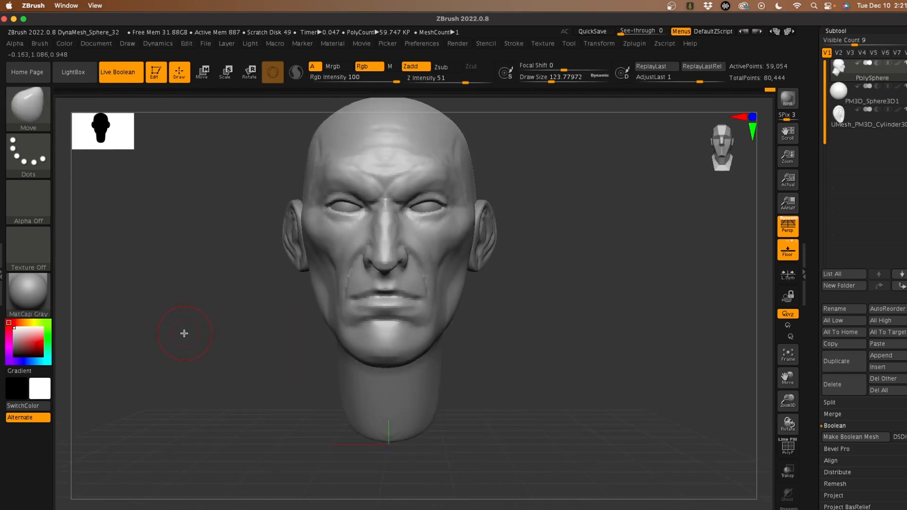
right_click_drag(230, 319, 239, 364, "alt")
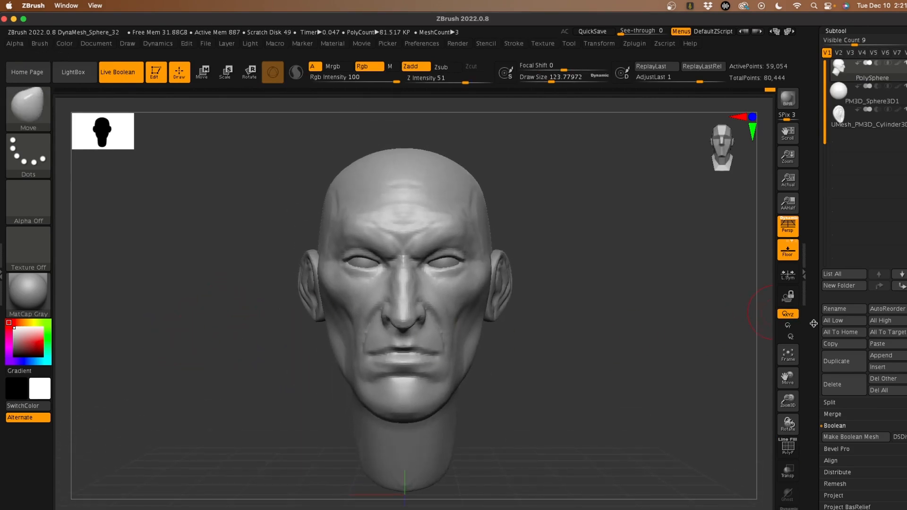
Step: Set the DynaMesh resolution to 248, remesh the head at that density, and switch to the ClayBuildup brush
scroll(813, 324, "down", 10)
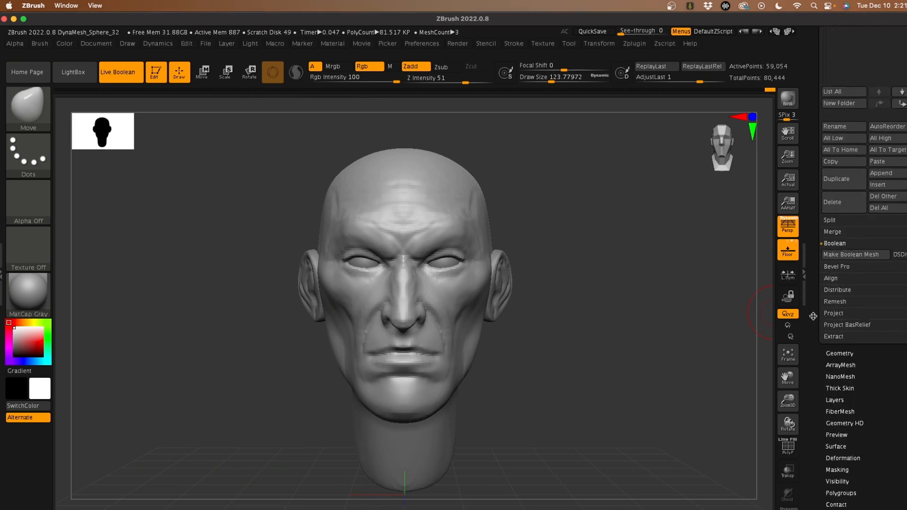
left_click(831, 353)
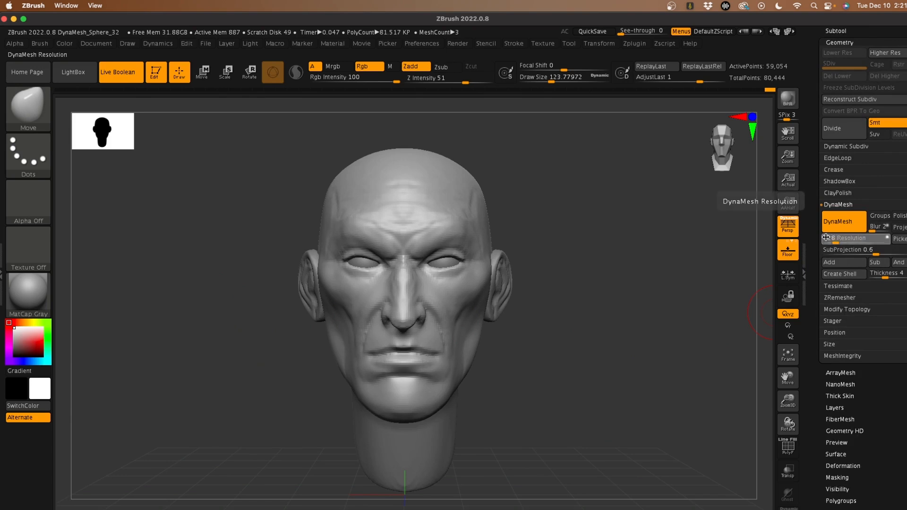
left_click(826, 238)
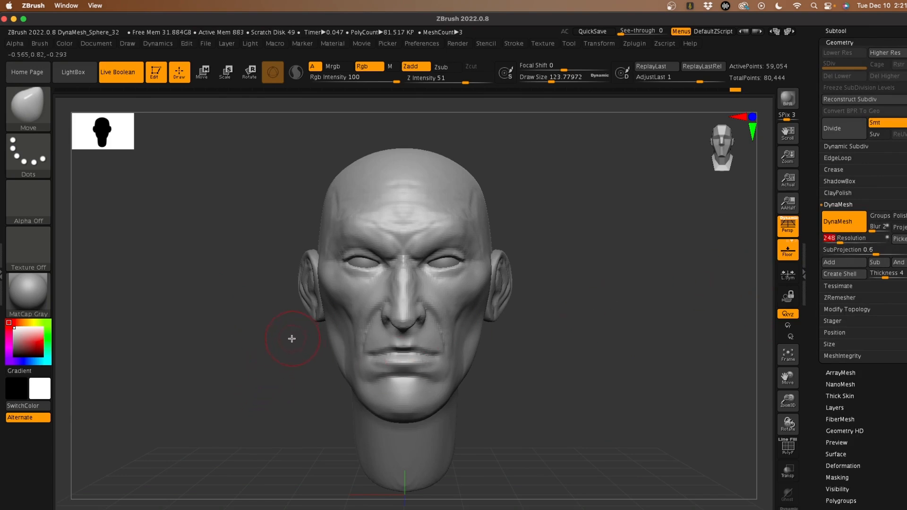
mouse_move(257, 338)
left_mouse_down()
mouse_move(264, 405)
mouse_move(183, 357)
mouse_move(257, 338)
left_mouse_up()
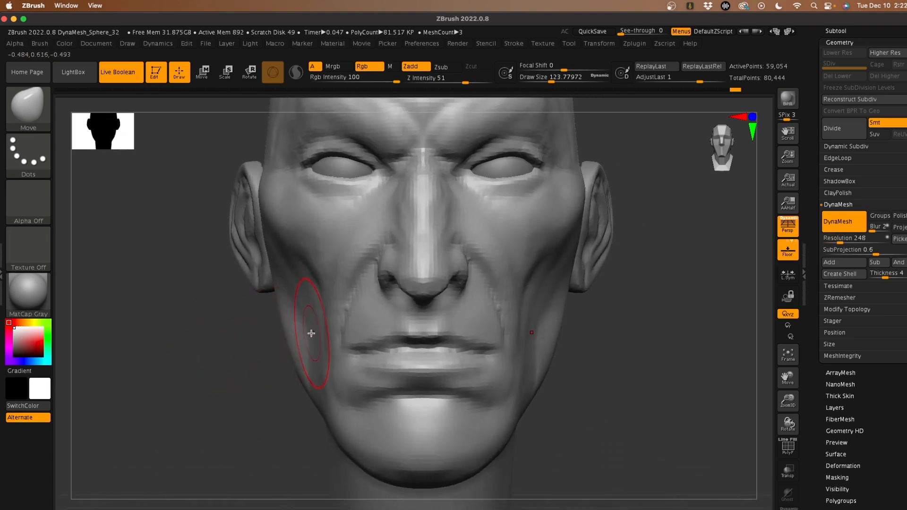
key("b")
key("c")
key("b")
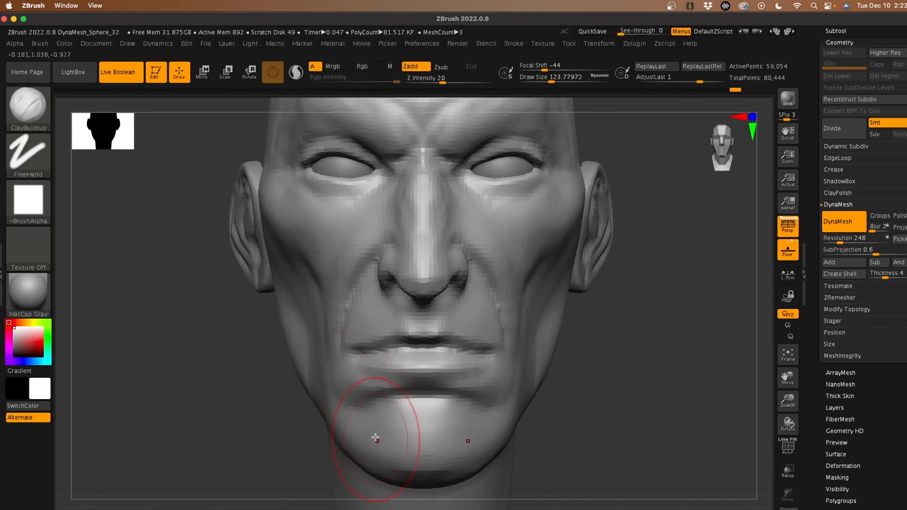
left_click_drag(293, 418, 243, 416, "ctrl")
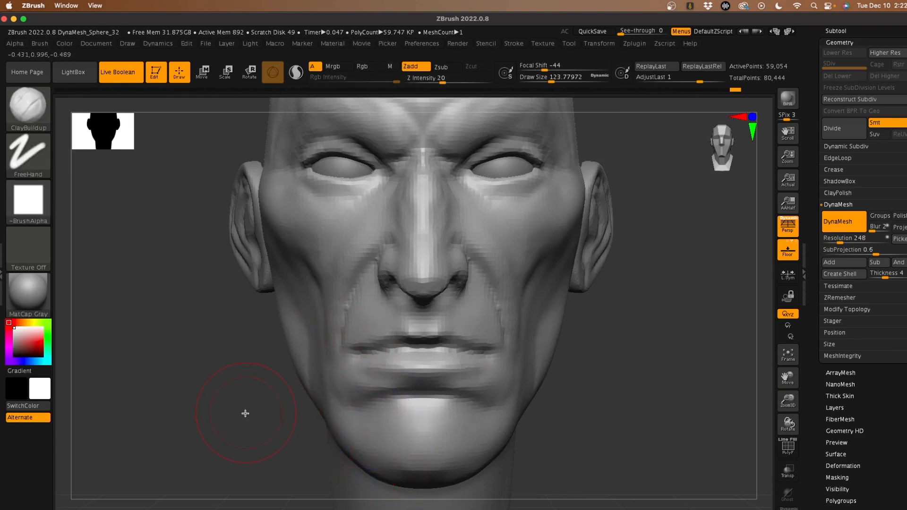
key("ctrl+d")
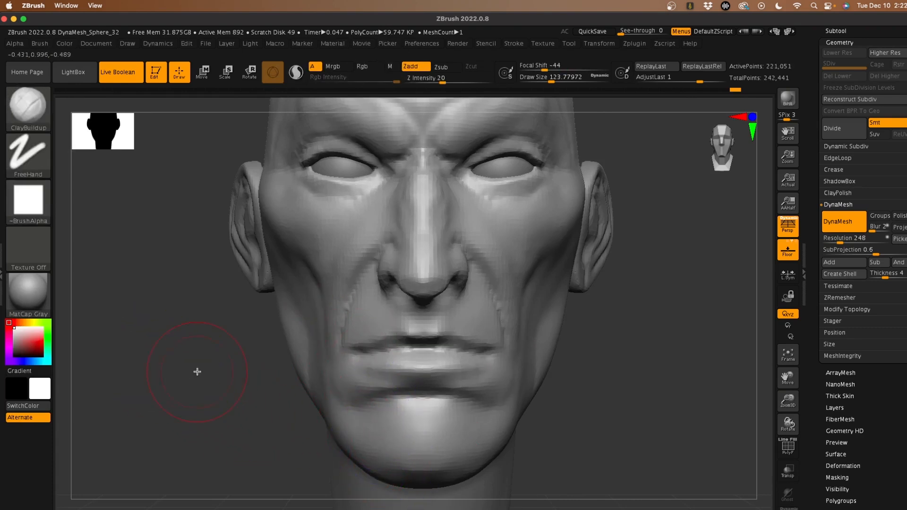
key("shift")
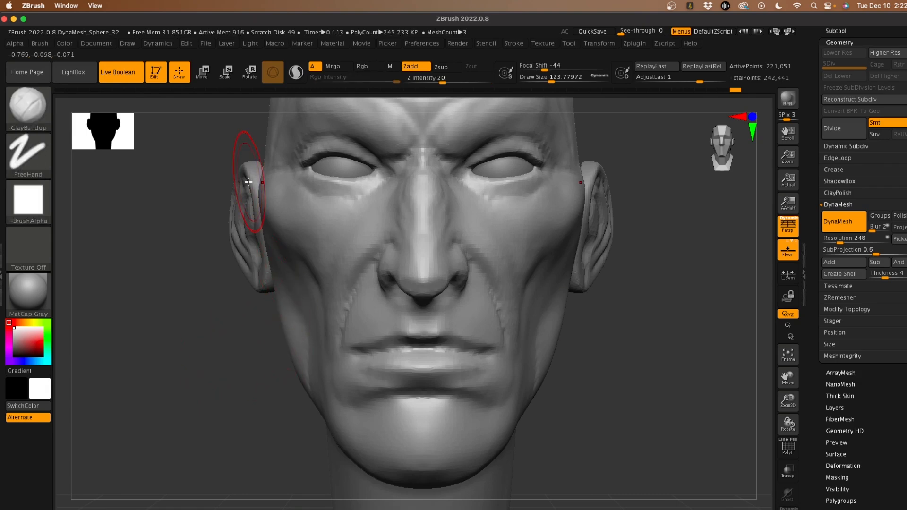
key("shift+f")
key("shift+f")
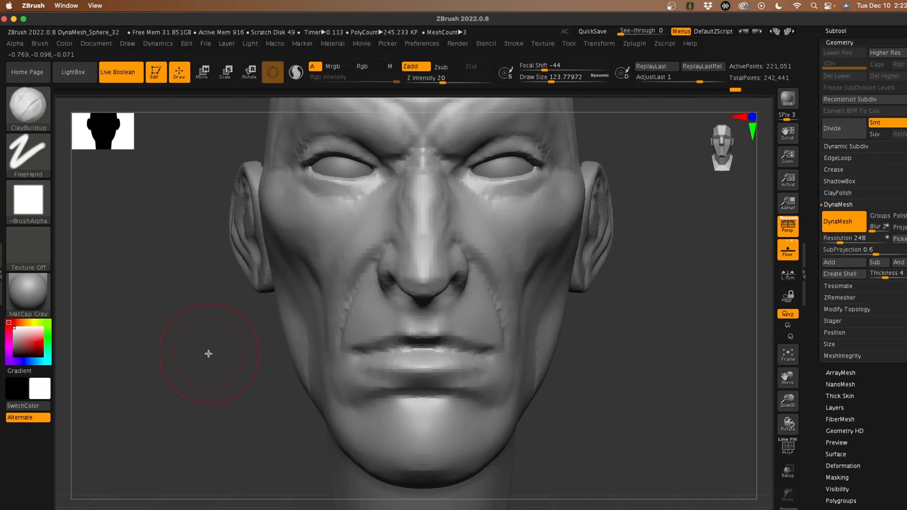
Step: Smooth the jagged folds running from the nose to the mouth corners with a draw size of about 20
left_click_drag(208, 354, 116, 369, "alt")
left_click_drag(140, 413, 162, 396, "alt")
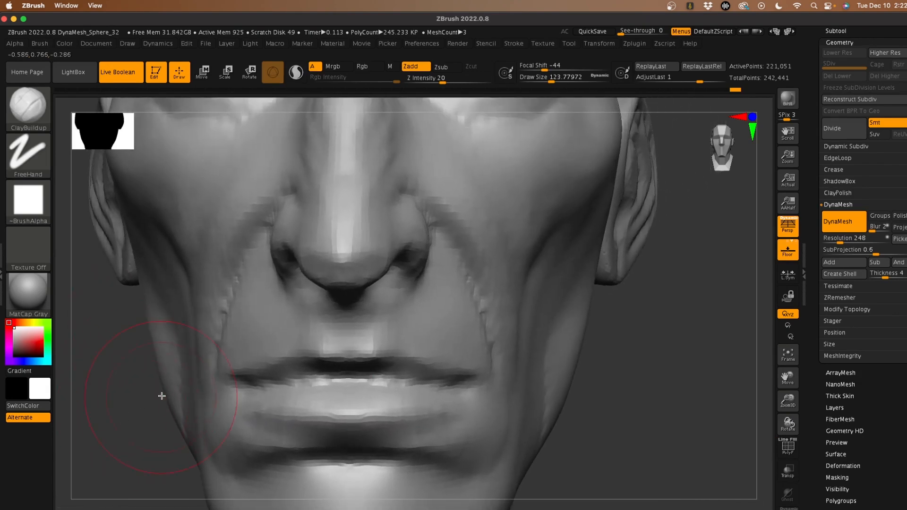
left_click_drag(621, 405, 573, 416, "alt")
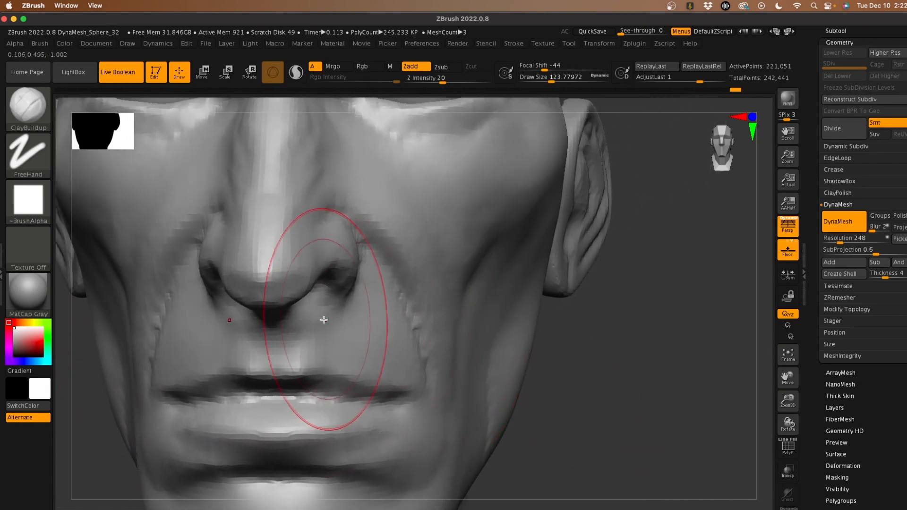
key("space")
left_click_drag(303, 314, 287, 316)
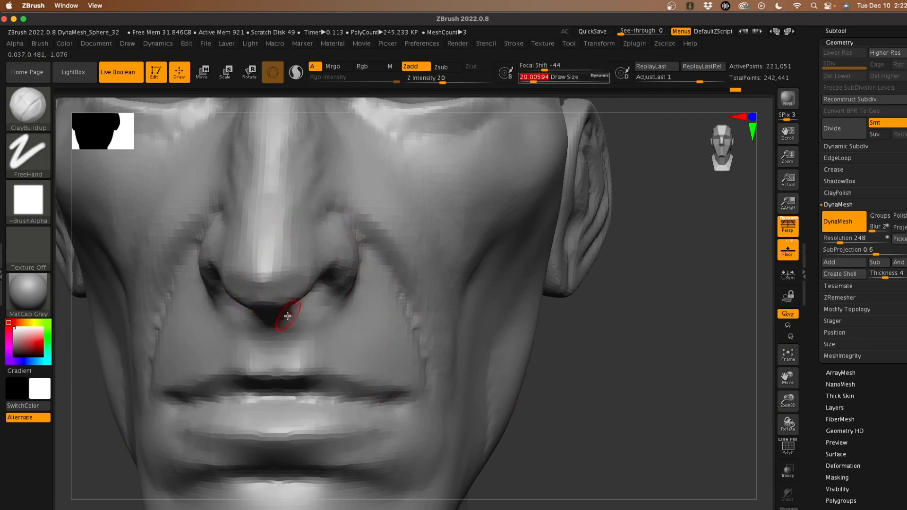
key("shift")
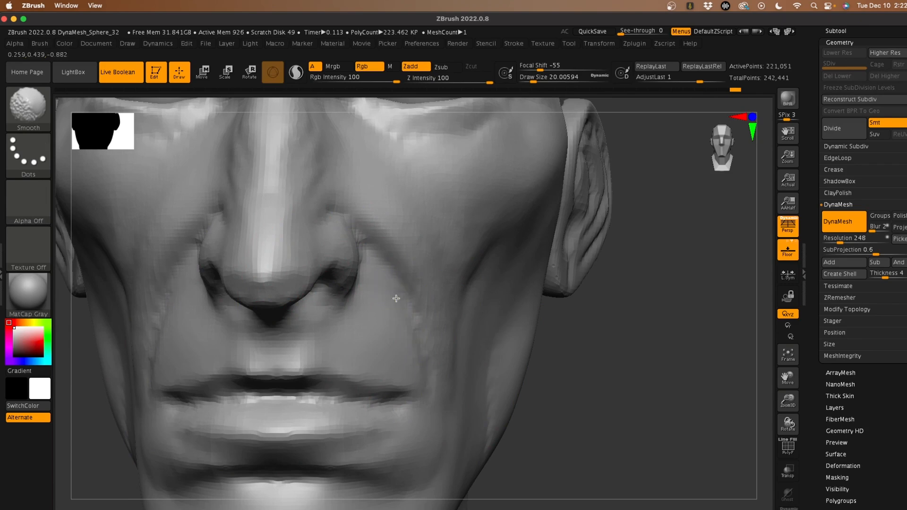
left_click_drag(428, 350, 424, 378, "shift")
left_click_drag(654, 395, 579, 400)
key("shift")
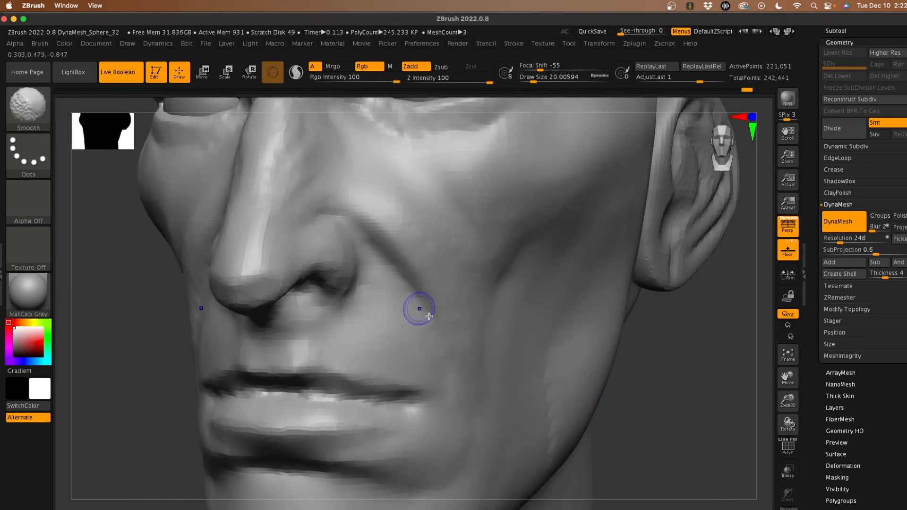
left_click_drag(674, 421, 589, 407)
key("shift")
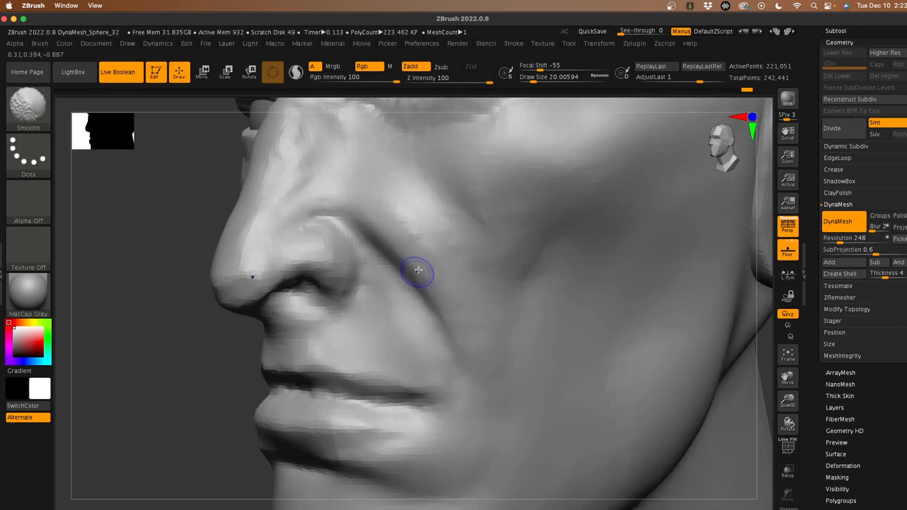
Step: Enlarge the brush to a draw size of about 41 and smooth the nose tip and nostril wing
key("space")
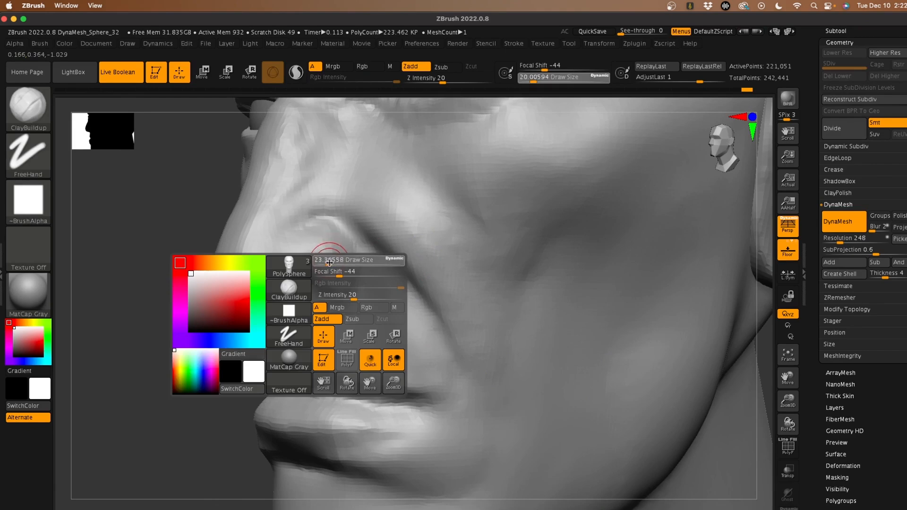
left_click_drag(330, 263, 352, 263)
key("shift")
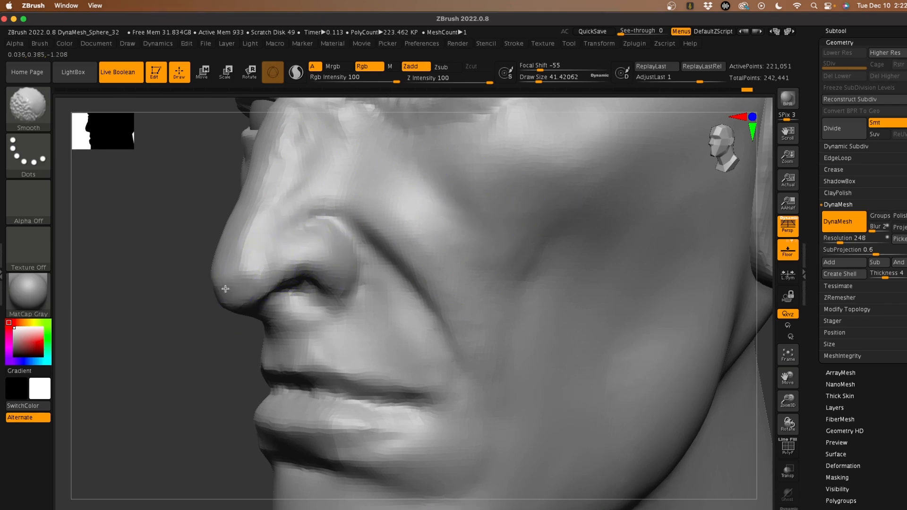
mouse_move(255, 287)
left_mouse_down("shift")
mouse_move(259, 270)
mouse_move(313, 270)
left_mouse_up("shift")
Step: Carve the crease around the nostril wing with the DamStandard brush at a draw size of about 31
mouse_move(158, 321)
left_mouse_down()
mouse_move(125, 330)
mouse_move(142, 349)
mouse_move(199, 344)
left_mouse_up()
key("b")
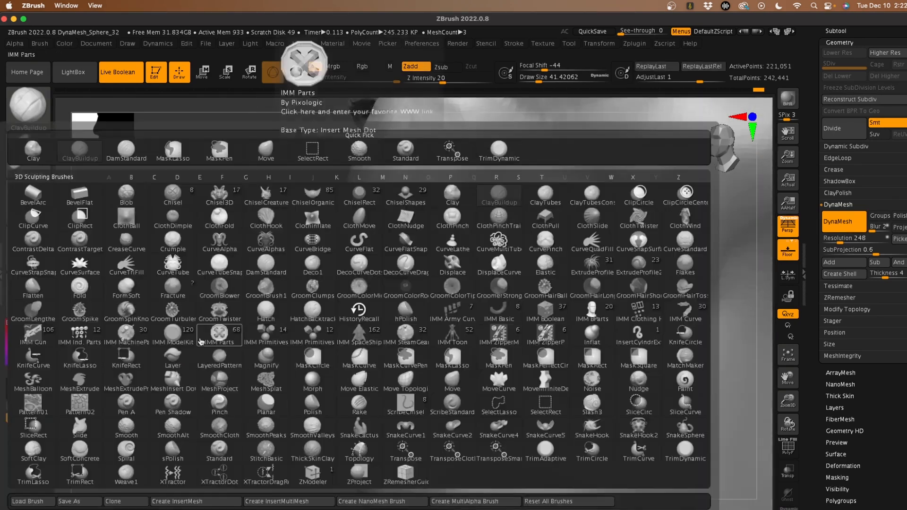
key("d")
key("s")
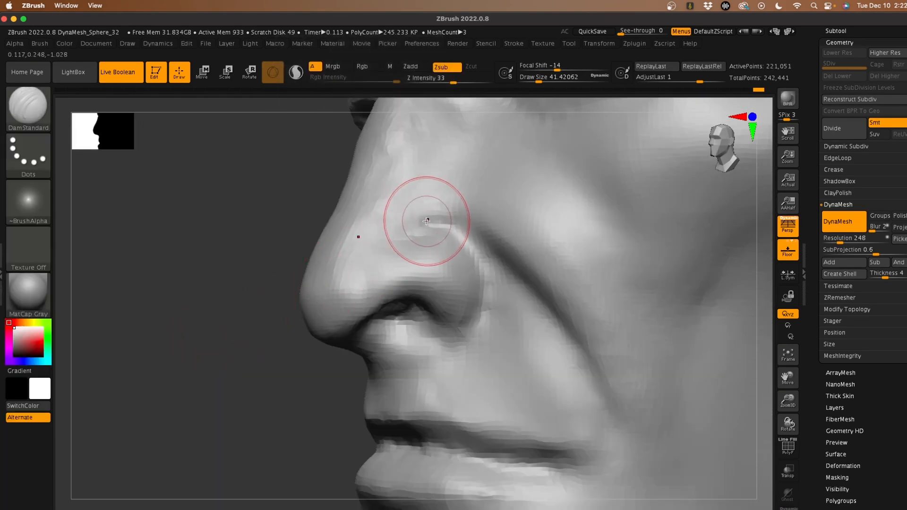
key("space")
mouse_move(427, 222)
left_mouse_down()
mouse_move(397, 244)
mouse_move(441, 217)
mouse_move(396, 244)
mouse_move(410, 227)
left_mouse_up()
left_click_drag(410, 228, 438, 222, "shift")
left_click_drag(283, 222, 231, 226)
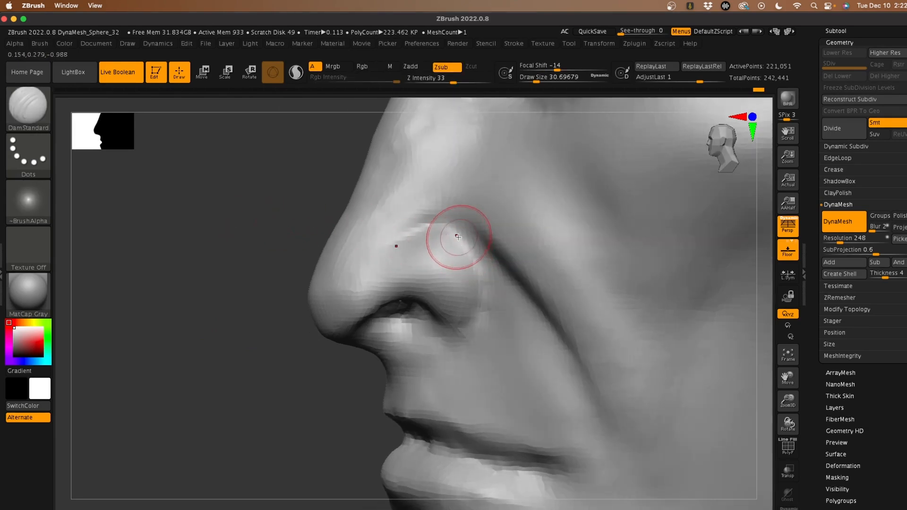
left_click_drag(462, 237, 480, 317)
left_click_drag(474, 265, 480, 306)
left_click_drag(481, 306, 457, 336)
left_click_drag(222, 305, 216, 252)
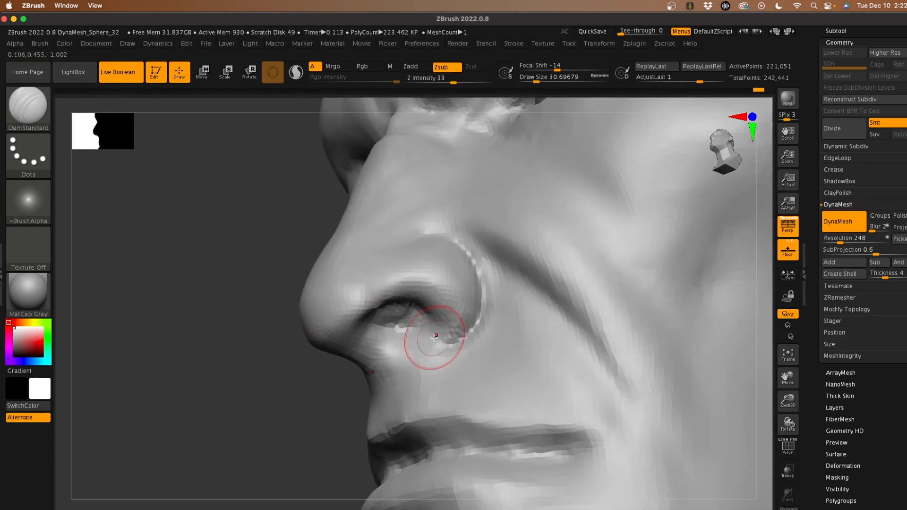
Step: Smooth the carved nostril wing crease, the nostril opening, and the side of the nose
key("shift")
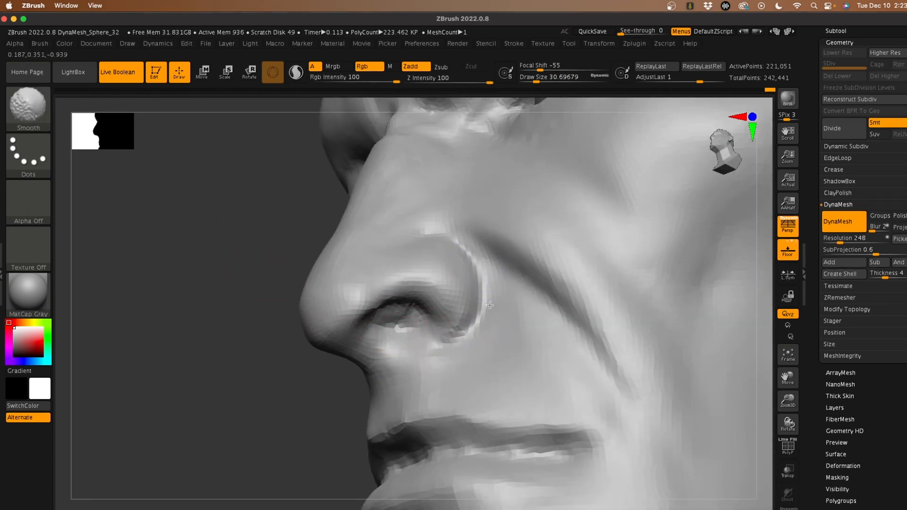
left_click_drag(490, 305, 438, 345, "shift")
left_click_drag(222, 276, 391, 308)
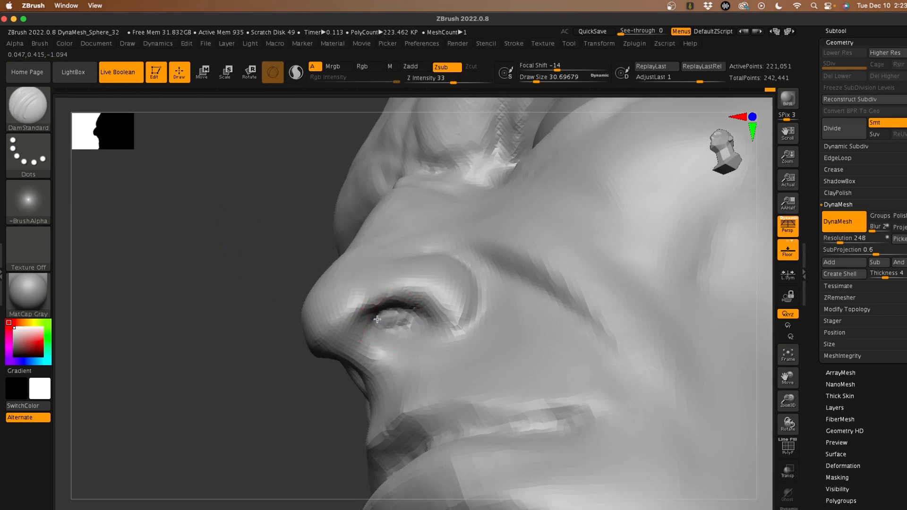
mouse_move(380, 303)
left_mouse_down("shift")
mouse_move(385, 323)
mouse_move(393, 319)
left_mouse_up("shift")
mouse_move(228, 271)
left_mouse_down()
mouse_move(195, 333)
mouse_move(241, 304)
left_mouse_up()
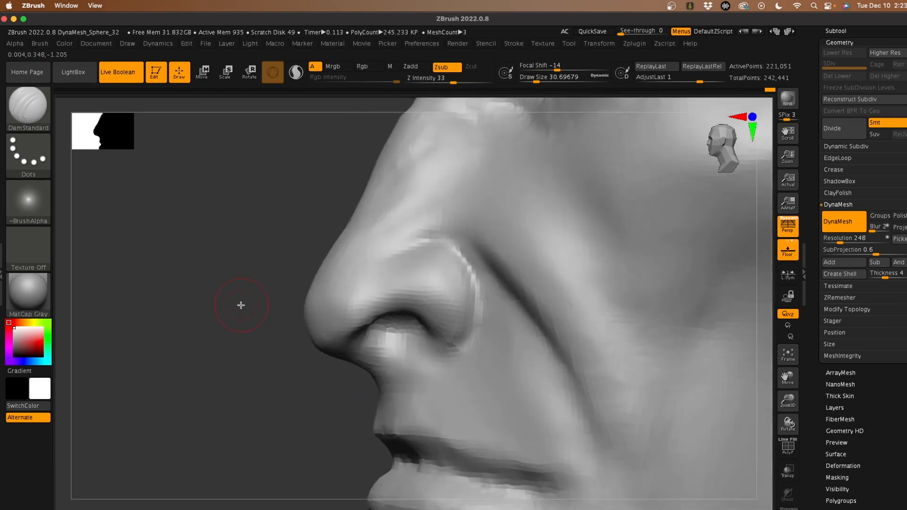
key("shift")
left_click_drag(447, 322, 382, 264, "shift")
left_click_drag(246, 210, 259, 233)
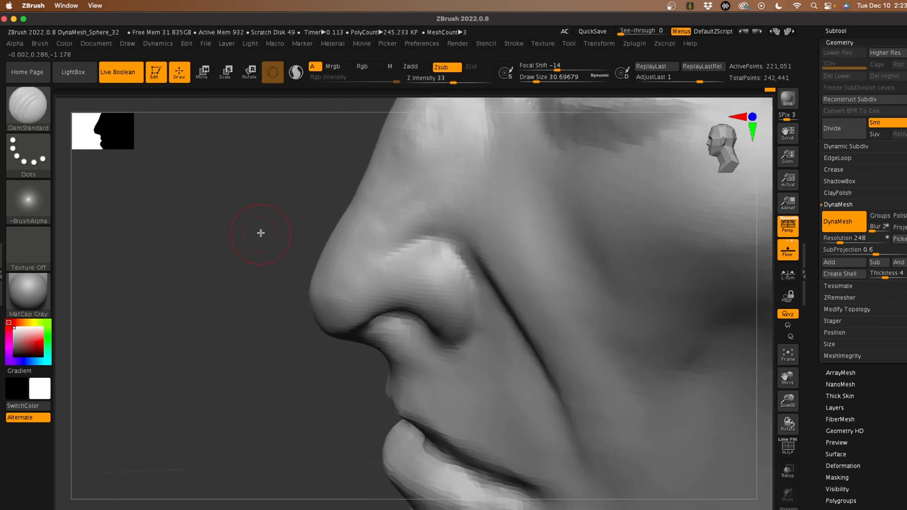
key("shift")
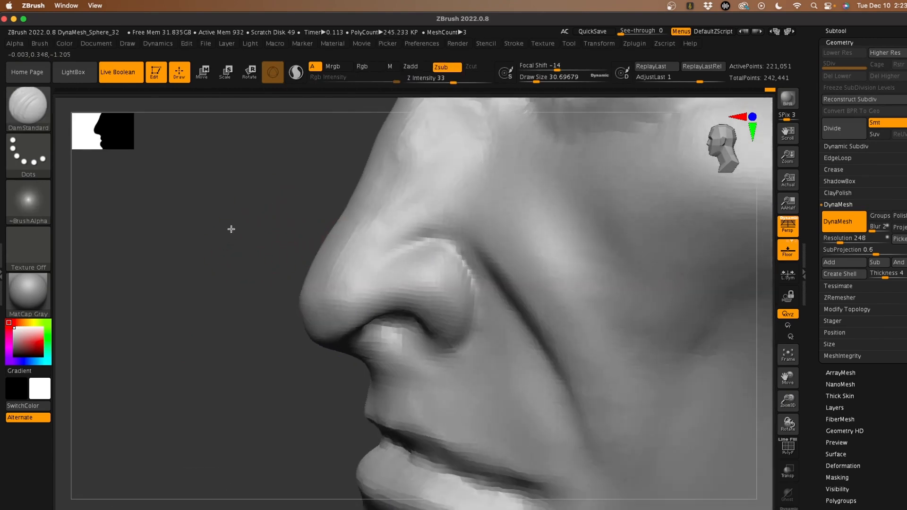
Step: Recut the crease around the nostril wing and carve the groove between the nose and upper lip
mouse_move(243, 203)
left_mouse_down()
mouse_move(125, 352)
mouse_move(144, 349)
mouse_move(124, 357)
mouse_move(217, 286)
left_mouse_up()
mouse_move(437, 249)
left_mouse_down()
mouse_move(469, 268)
mouse_move(447, 259)
mouse_move(491, 310)
left_mouse_up()
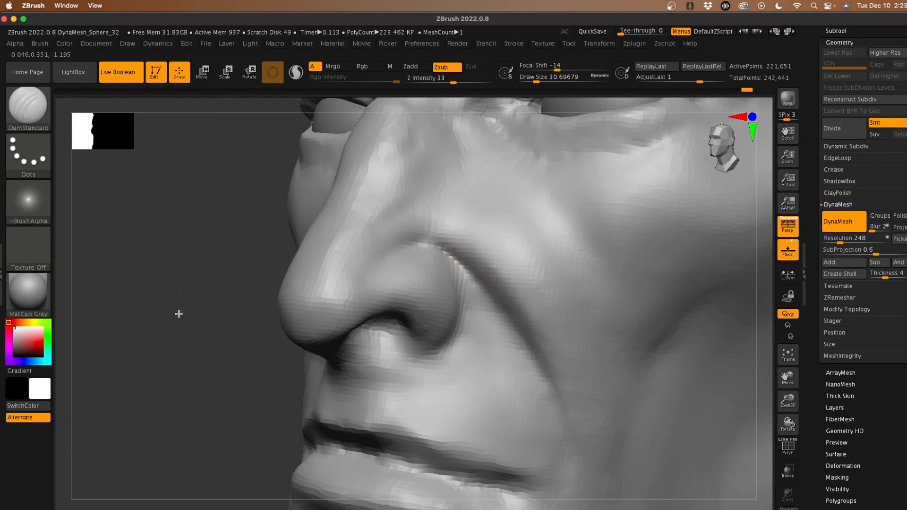
left_click_drag(179, 314, 176, 308)
mouse_move(158, 344)
left_mouse_down()
mouse_move(148, 306)
mouse_move(156, 308)
left_mouse_up()
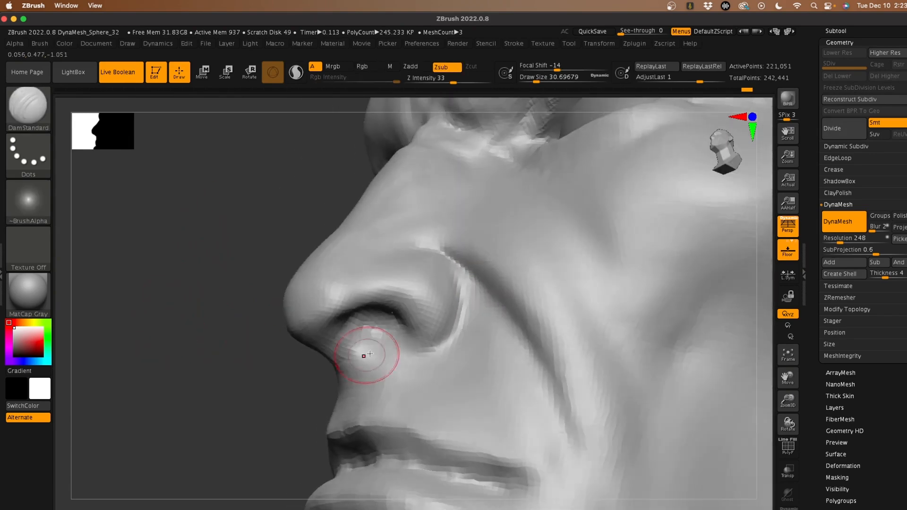
left_click_drag(251, 408, 236, 406)
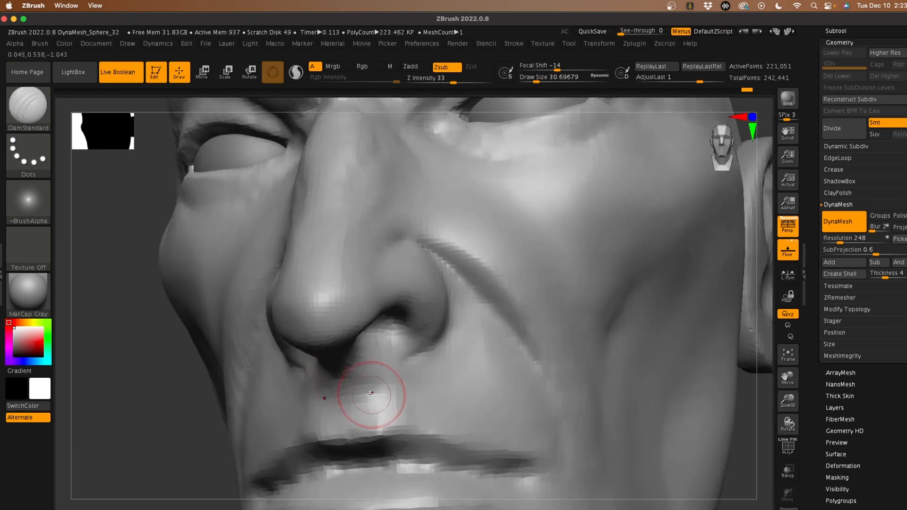
mouse_move(369, 386)
left_mouse_down()
mouse_move(361, 375)
mouse_move(355, 381)
mouse_move(343, 426)
mouse_move(359, 370)
left_mouse_up()
left_click_drag(204, 370, 137, 407)
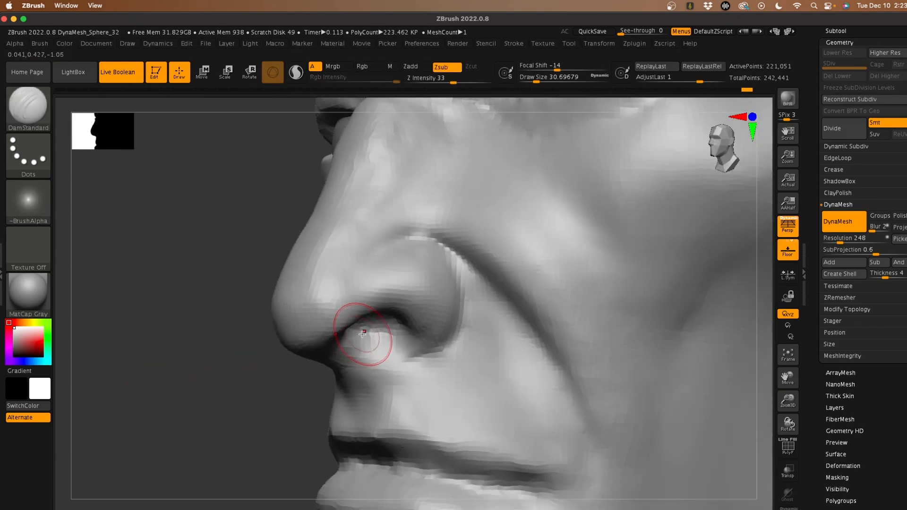
Step: Carve the nostril openings deeper from below with DamStandard strokes
left_click_drag(213, 345, 177, 331)
left_click_drag(349, 329, 373, 334)
left_click_drag(253, 320, 261, 301)
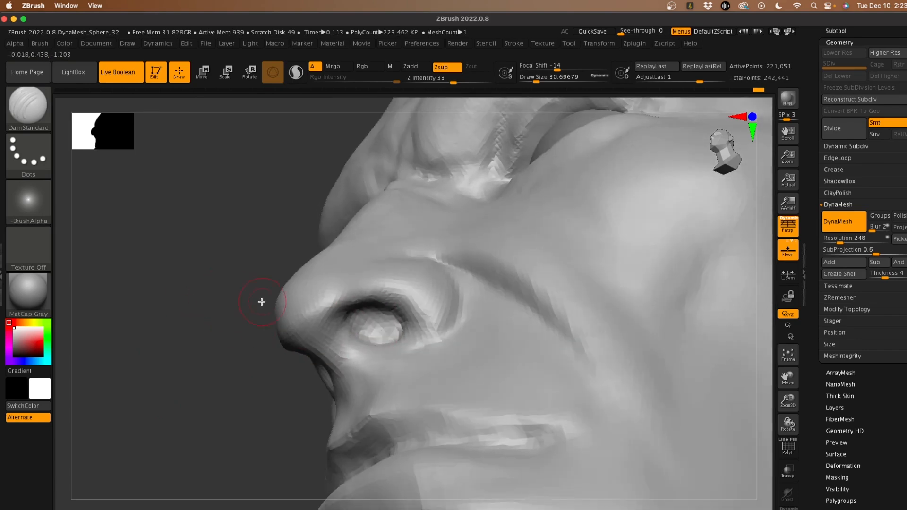
left_click_drag(375, 315, 361, 334)
mouse_move(178, 328)
left_mouse_down()
mouse_move(170, 360)
mouse_move(177, 342)
mouse_move(200, 343)
mouse_move(179, 324)
mouse_move(194, 356)
mouse_move(177, 349)
left_mouse_up()
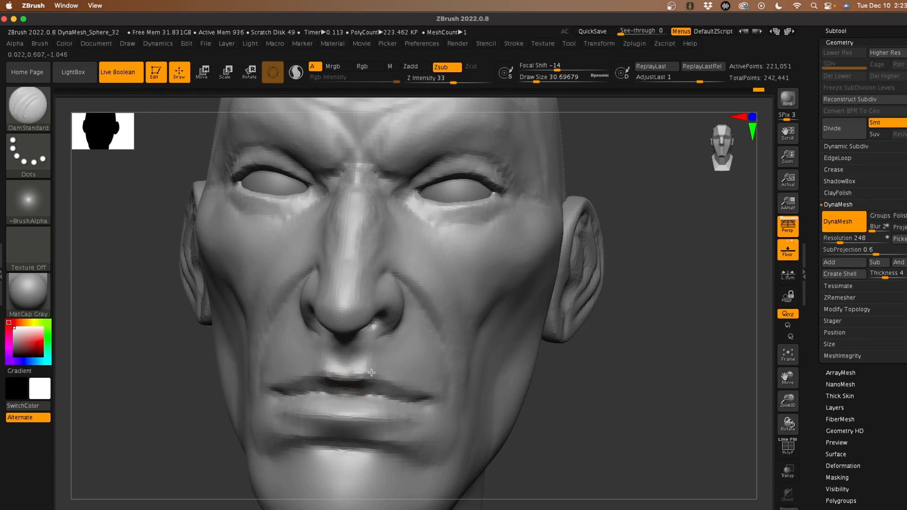
Step: Smooth the parting line between the lips and the top of the nose bridge between the brows
left_click_drag(175, 391, 183, 364)
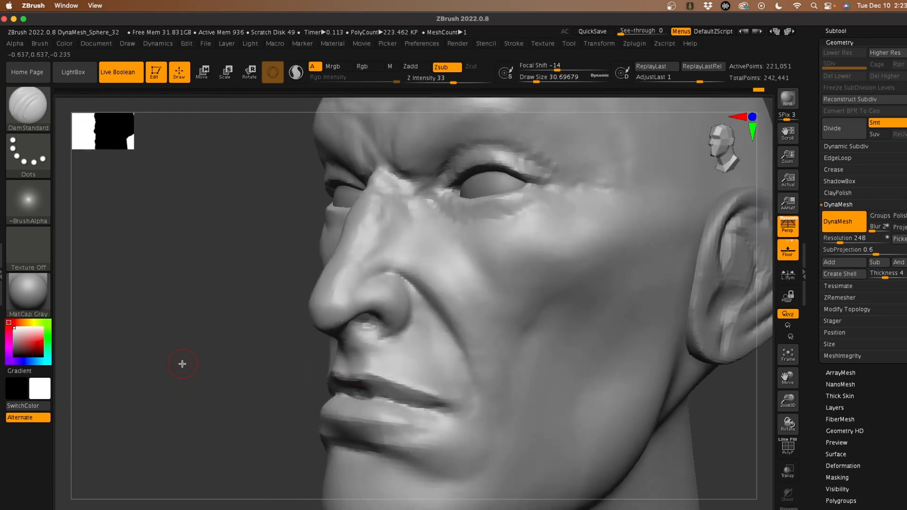
key("shift")
left_click_drag(353, 385, 404, 393, "shift")
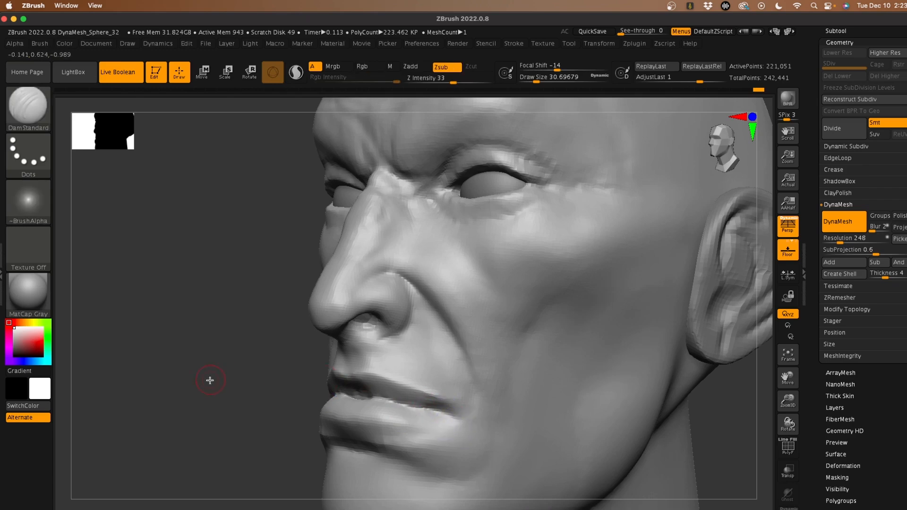
mouse_move(209, 379)
left_mouse_down()
mouse_move(114, 370)
mouse_move(142, 375)
mouse_move(134, 362)
mouse_move(136, 387)
mouse_move(138, 363)
left_mouse_up()
left_click_drag(464, 267, 471, 260, "shift")
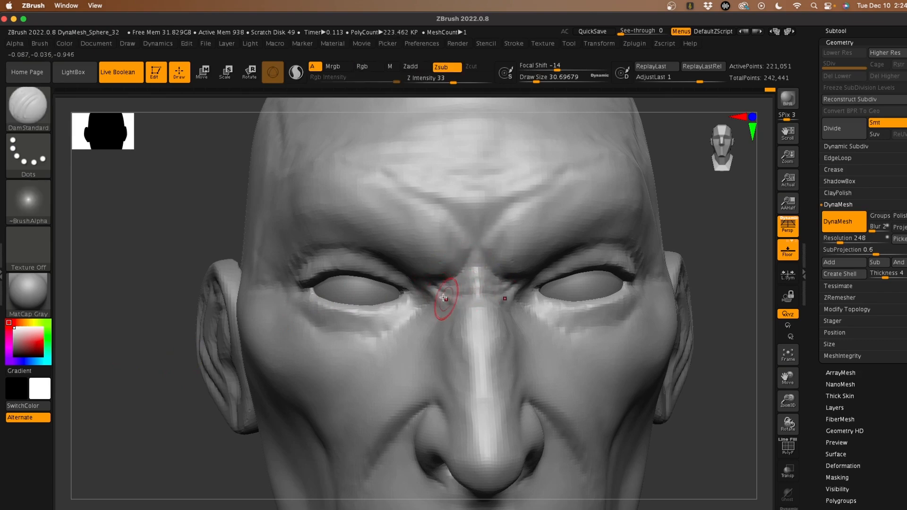
Step: Carve and smooth the fold above the upper eyelid, and cut creases at the outer eye corner and under the eye
left_click_drag(166, 206, 269, 242)
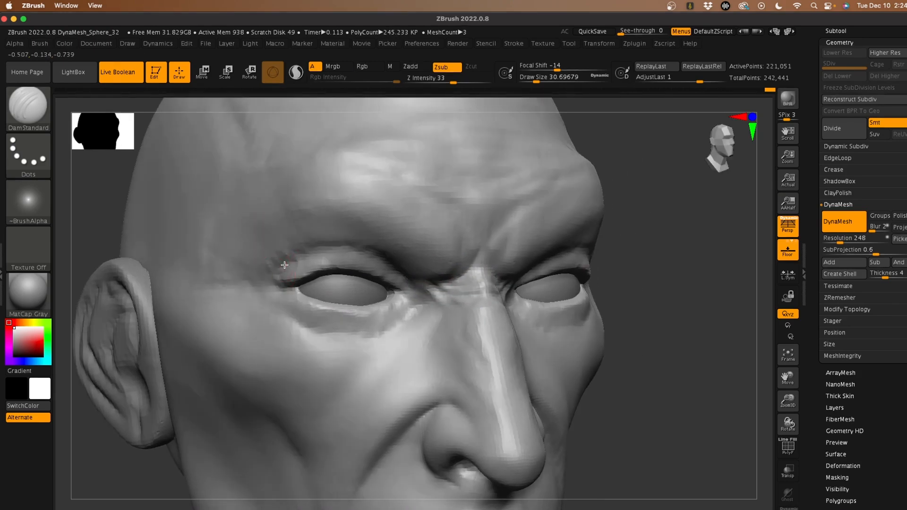
mouse_move(392, 274)
left_mouse_down()
mouse_move(412, 297)
mouse_move(383, 328)
mouse_move(310, 329)
mouse_move(299, 320)
mouse_move(397, 322)
left_mouse_up()
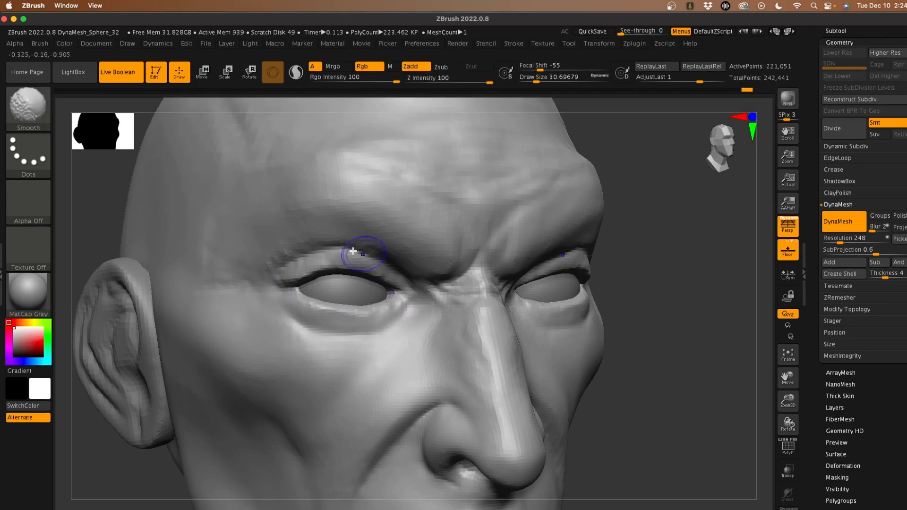
left_click_drag(363, 257, 268, 270, "shift")
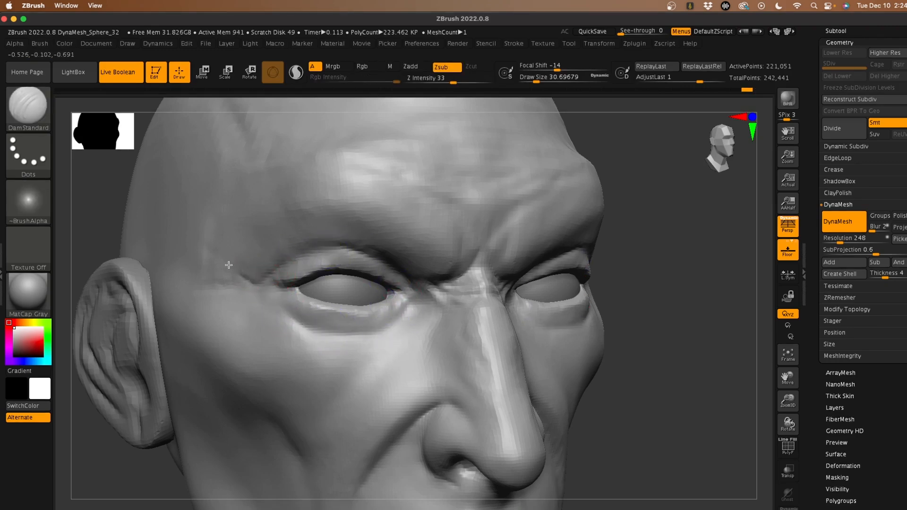
mouse_move(262, 301)
left_mouse_down()
mouse_move(324, 327)
mouse_move(409, 304)
left_mouse_up()
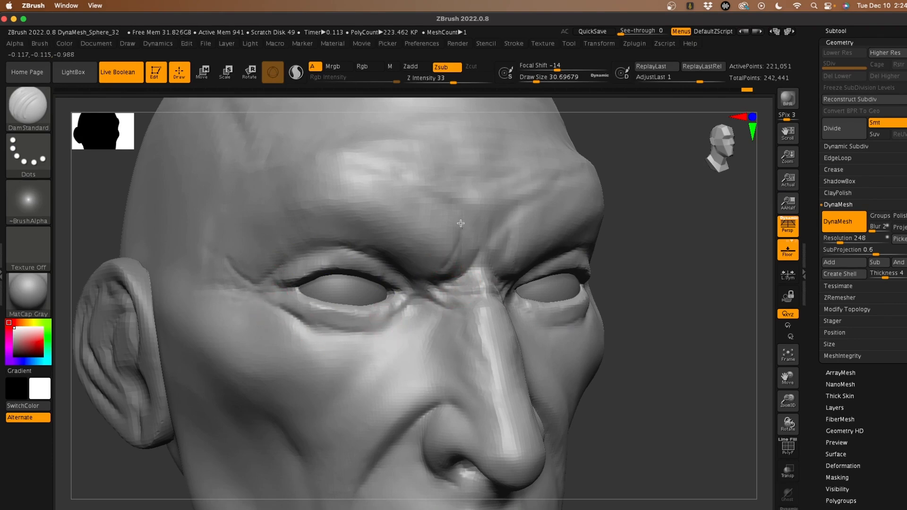
Step: Carve frown lines between the brows and wrinkles across the forehead with DamStandard, softening them and the outer eye corner creases
left_click_drag(461, 224, 450, 203)
left_click_drag(462, 259, 479, 214)
left_click_drag(375, 155, 478, 202)
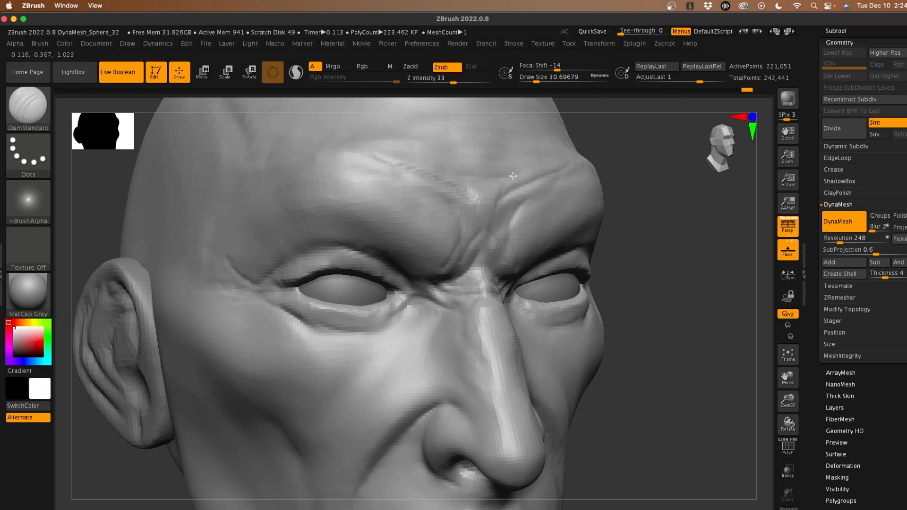
left_click_drag(402, 151, 368, 138)
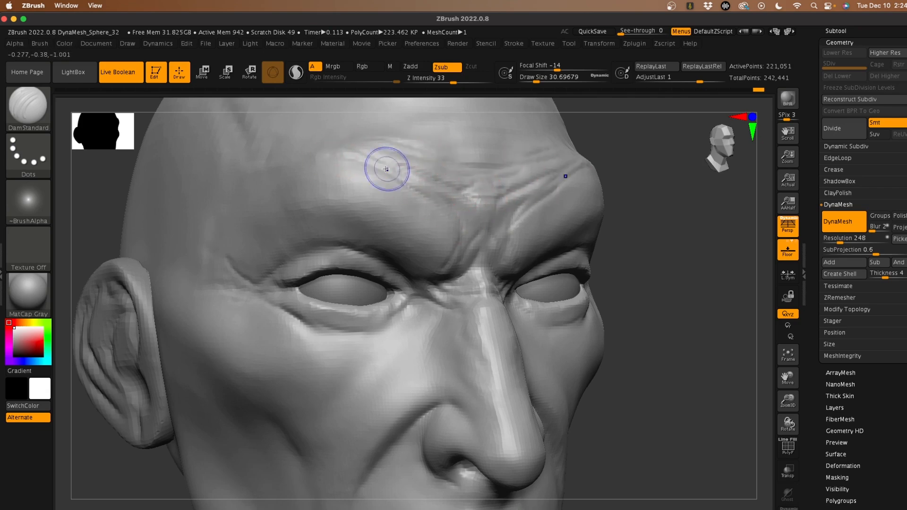
key("shift")
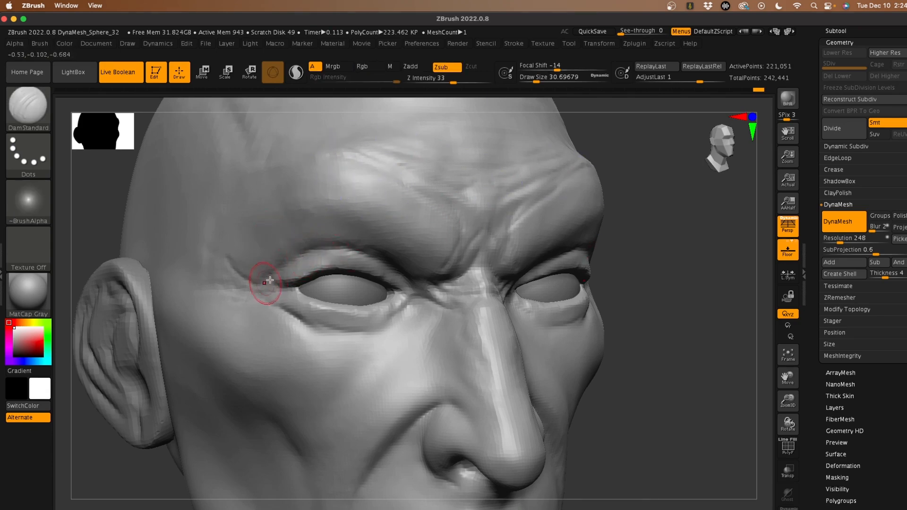
key("shift")
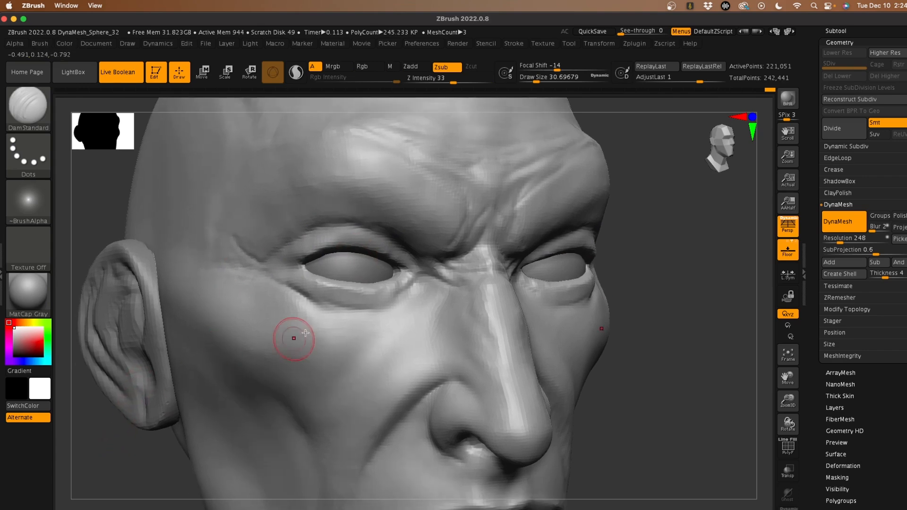
key("shift")
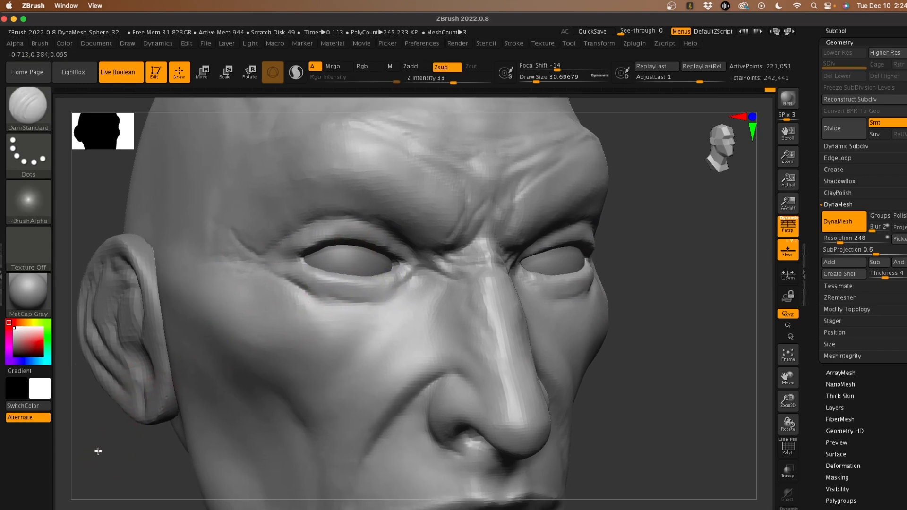
Step: Carve a DamStandard crease from the mouth corner down beneath the lower lip
mouse_move(98, 451)
left_mouse_down("alt")
mouse_move(130, 413)
mouse_move(129, 349)
left_mouse_up("alt")
key("shift")
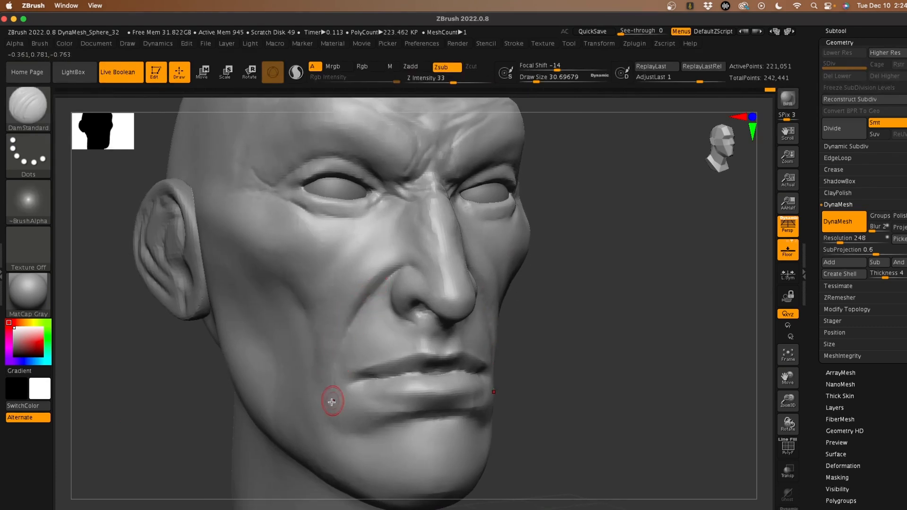
mouse_move(333, 402)
left_mouse_down()
mouse_move(365, 433)
mouse_move(383, 430)
left_mouse_up()
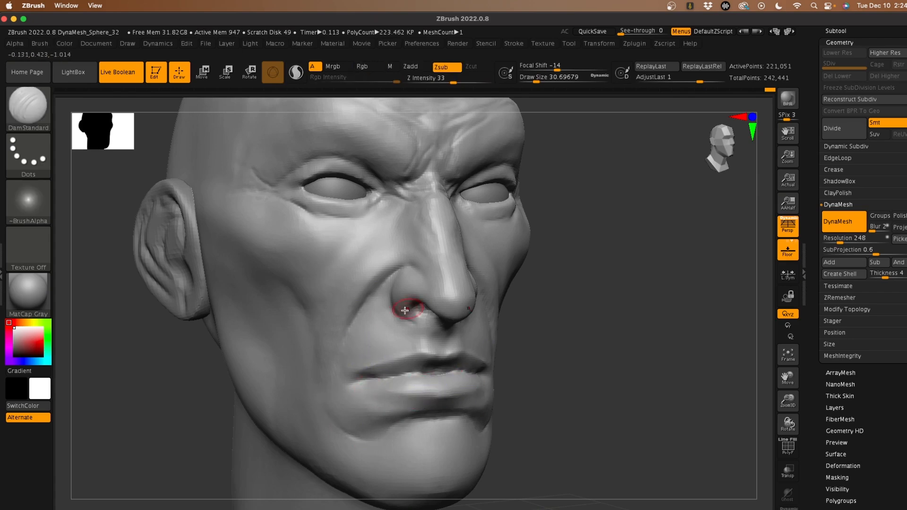
Step: Cut a secondary cheek line alongside the fold from nose to mouth, and smooth the fold into the cheek
mouse_move(166, 405)
left_mouse_down()
mouse_move(176, 367)
mouse_move(160, 377)
mouse_move(208, 402)
left_mouse_up()
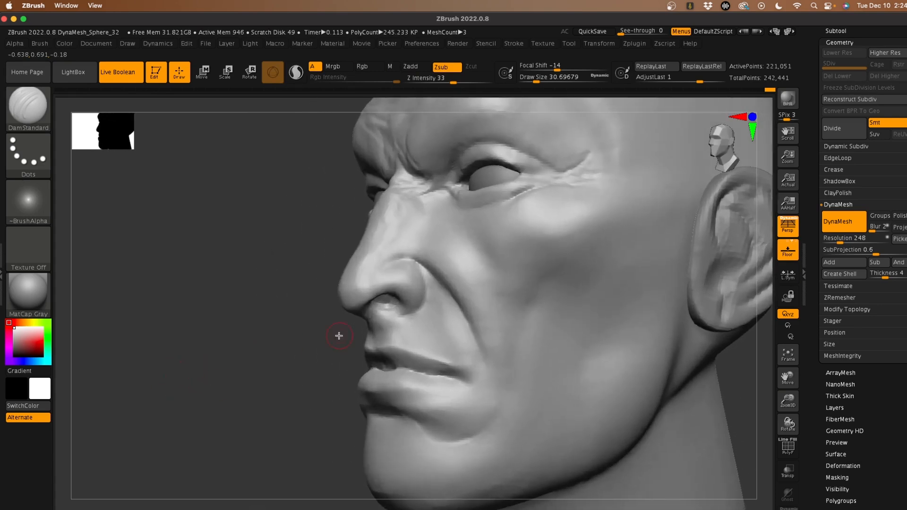
left_click_drag(442, 305, 443, 285, "shift")
left_click_drag(228, 284, 275, 263)
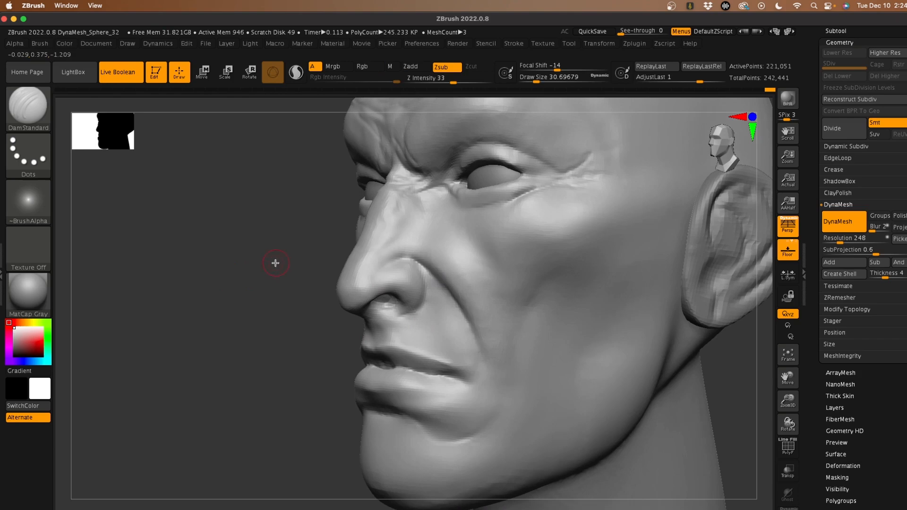
left_click_drag(478, 287, 485, 302)
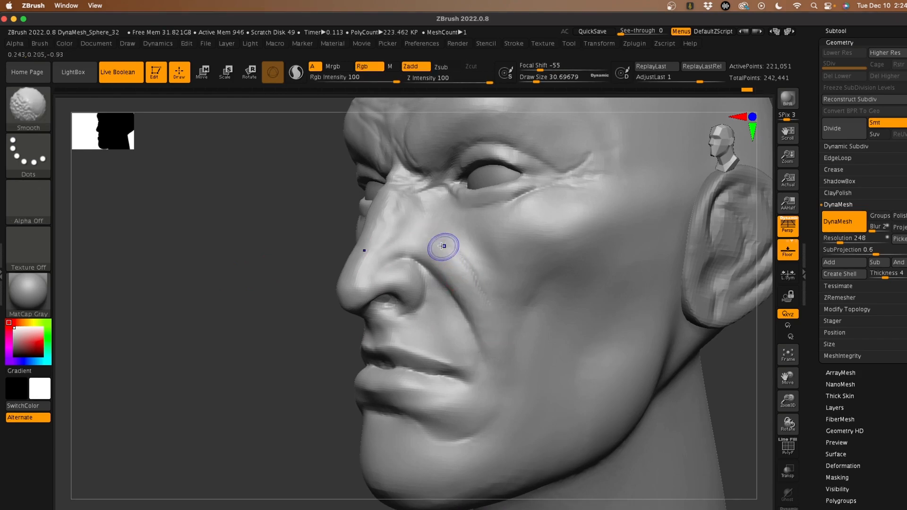
mouse_move(443, 245)
left_mouse_down("shift")
mouse_move(487, 301)
mouse_move(446, 222)
left_mouse_up("shift")
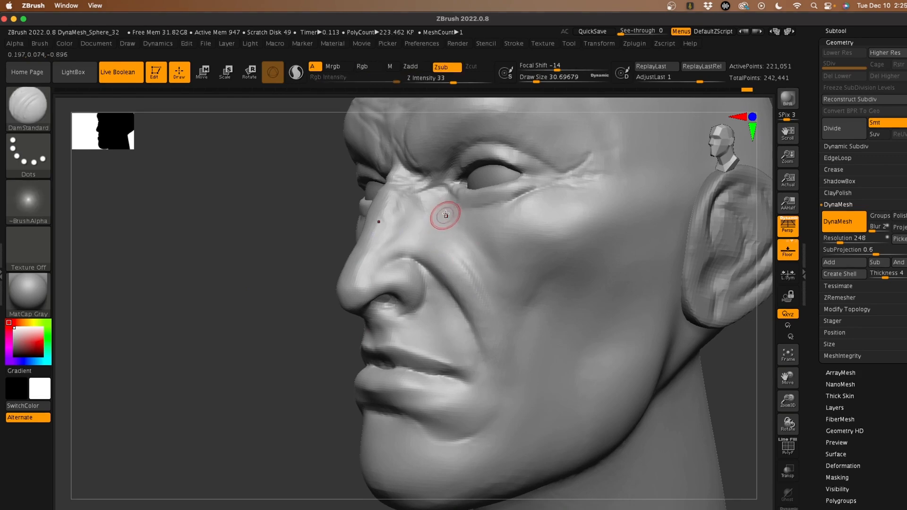
Step: Smooth the area below the inner eye corner and sharpen the line along the upper eyelid
left_click_drag(255, 199, 302, 212)
left_click_drag(201, 217, 189, 338, "alt")
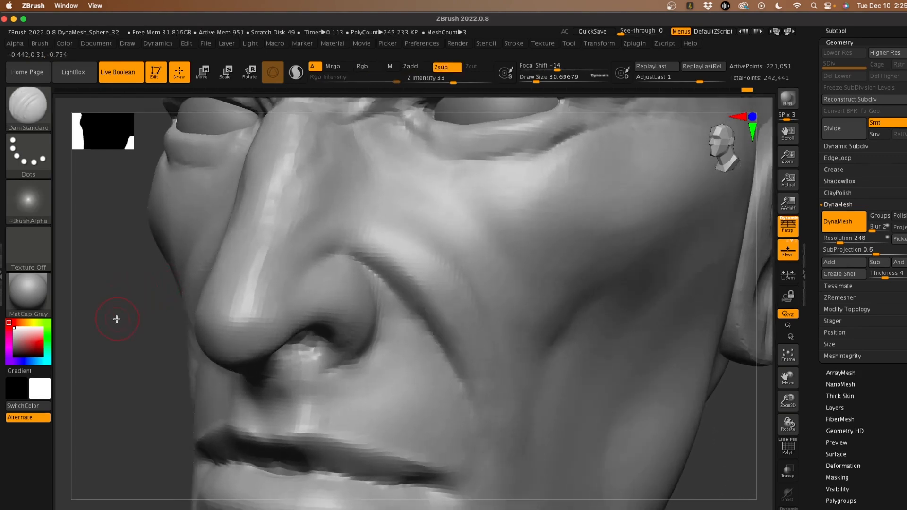
left_click_drag(116, 318, 167, 423, "alt")
mouse_move(471, 221)
left_mouse_down("shift")
mouse_move(452, 216)
mouse_move(495, 231)
left_mouse_up("shift")
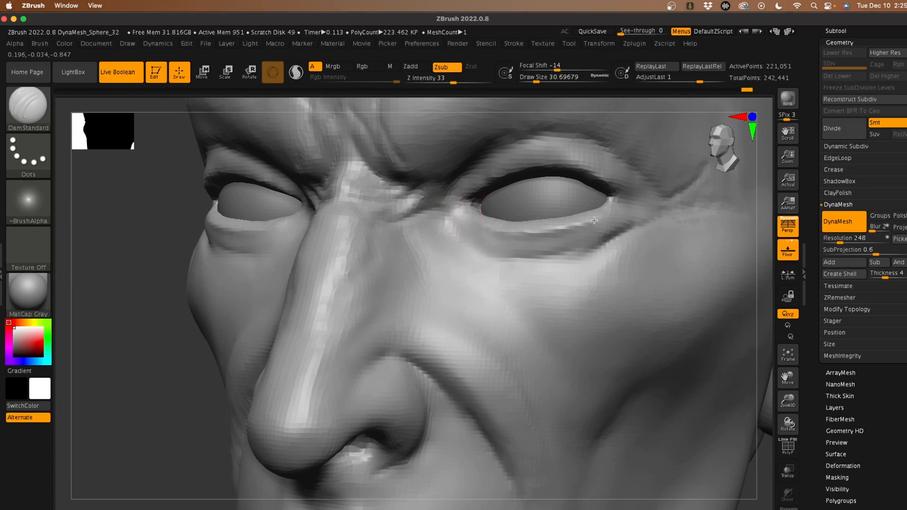
left_click_drag(483, 179, 555, 166)
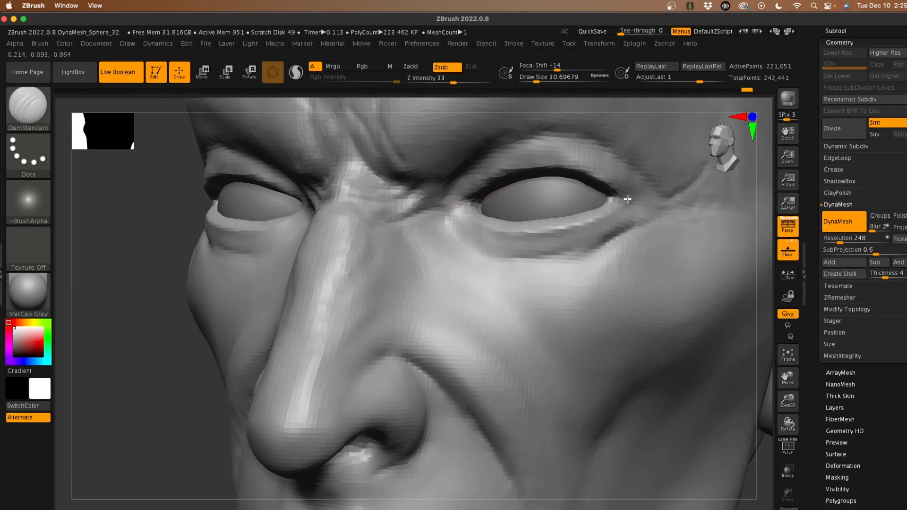
Step: Carve diagonal creases from the inner eye corner down onto the cheek and soften their upper ends
left_click_drag(451, 218, 478, 256)
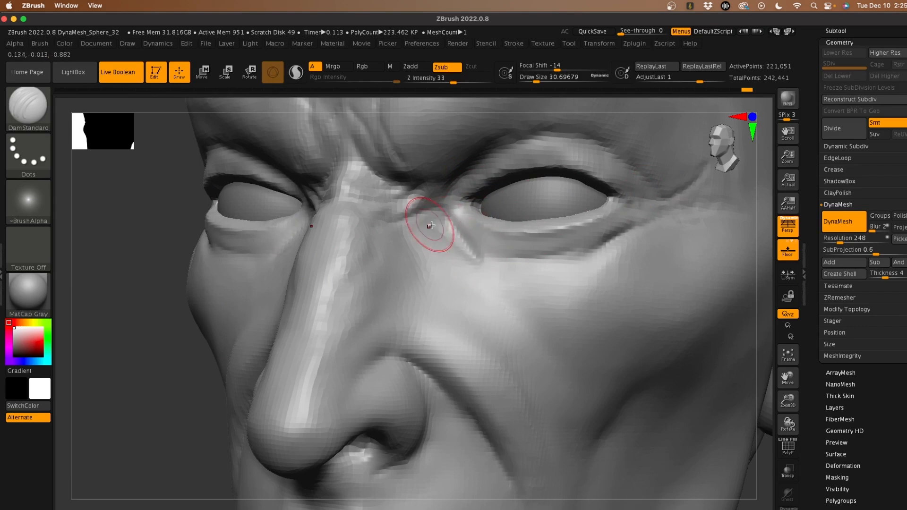
mouse_move(418, 240)
left_mouse_down()
mouse_move(460, 276)
mouse_move(504, 277)
left_mouse_up()
left_click_drag(445, 265, 489, 310)
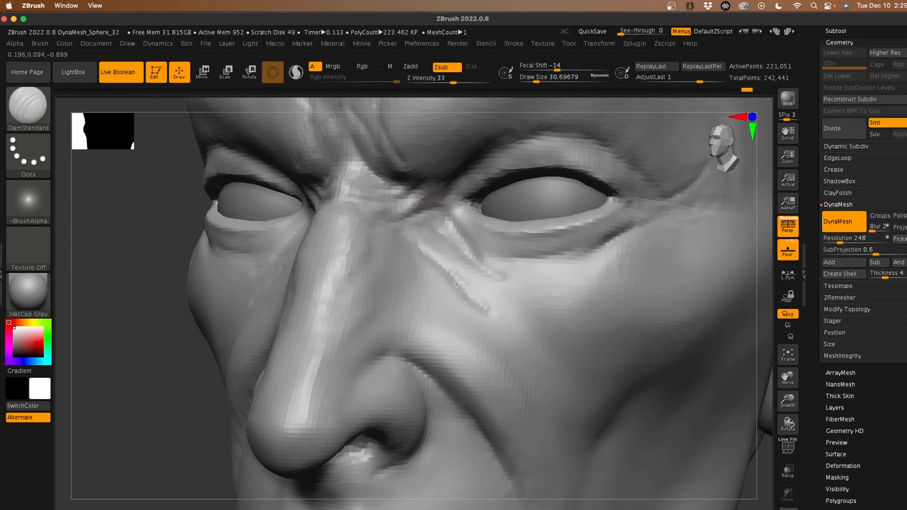
mouse_move(420, 242)
left_mouse_down("shift")
mouse_move(468, 267)
mouse_move(384, 263)
mouse_move(440, 260)
left_mouse_up("shift")
mouse_move(425, 213)
left_mouse_down()
mouse_move(412, 208)
mouse_move(428, 188)
left_mouse_up()
Step: Enlarge DamStandard to a draw size of about 80, carve the rear jaw edge below the earlobe, and smooth it
key("f")
left_click_drag(154, 391, 174, 356)
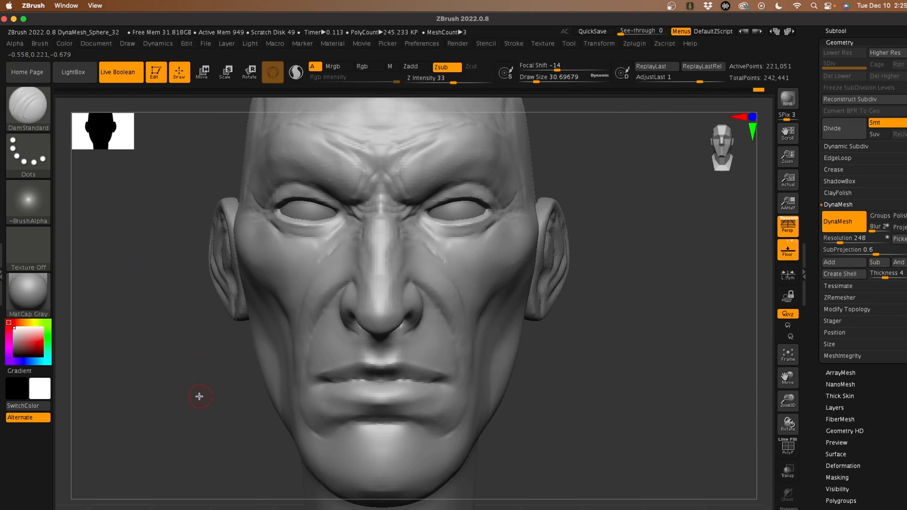
mouse_move(199, 397)
left_mouse_down()
mouse_move(196, 361)
mouse_move(203, 377)
mouse_move(192, 371)
mouse_move(240, 365)
left_mouse_up()
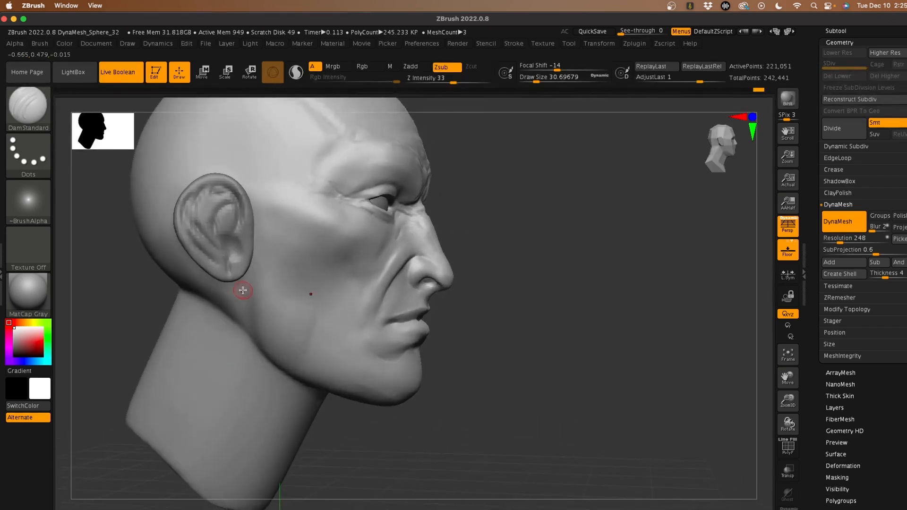
key("space")
left_click_drag(243, 274, 257, 274)
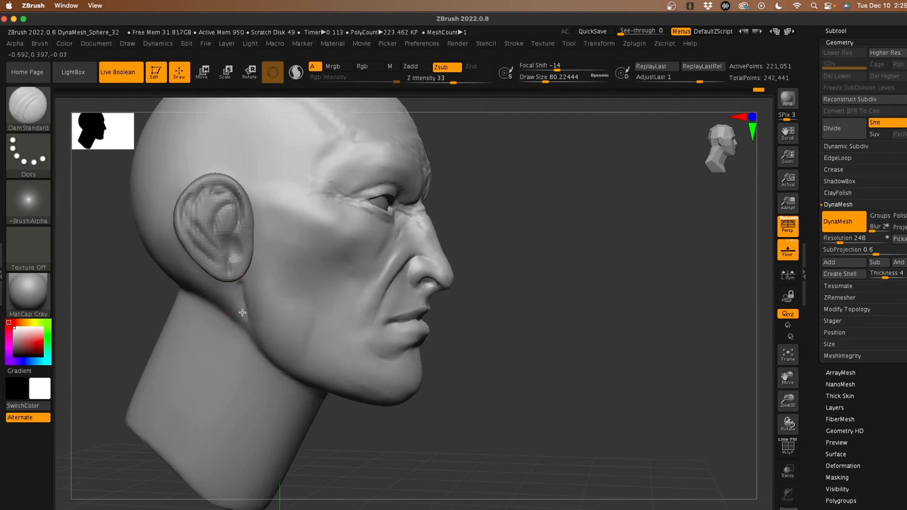
key("shift")
key("shift")
Step: Build up the long muscle down the side of the neck using ClayBuildup at a draw size of about 149
key("b")
key("c")
key("b")
key("space")
mouse_move(219, 354)
left_mouse_down()
mouse_move(229, 353)
mouse_move(233, 405)
mouse_move(223, 361)
mouse_move(251, 484)
mouse_move(235, 474)
left_mouse_up()
left_click_drag(207, 341, 226, 473)
mouse_move(215, 343)
left_mouse_down()
mouse_move(227, 472)
mouse_move(251, 492)
left_mouse_up()
key("shift")
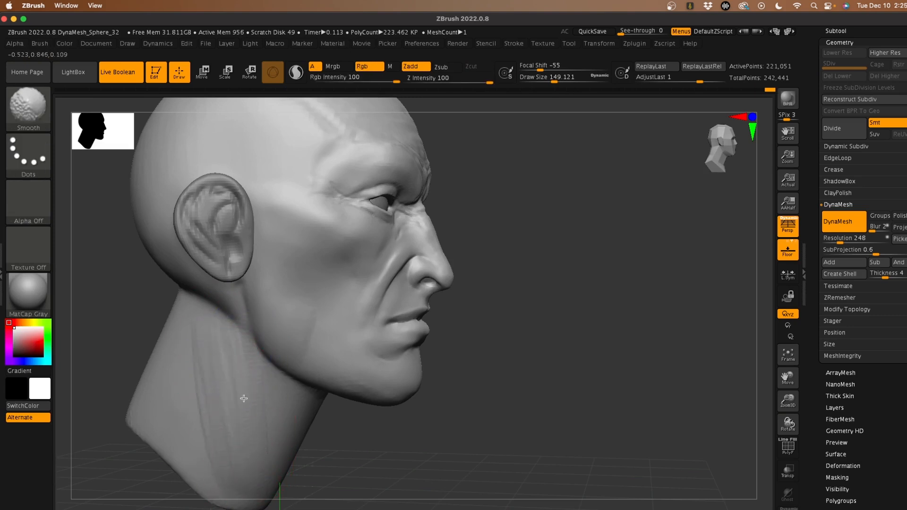
Step: Smooth the side neck muscle, add more clay along its length, and blend the strokes into the neck
mouse_move(244, 398)
left_mouse_down("shift")
mouse_move(230, 328)
mouse_move(234, 449)
left_mouse_up("shift")
left_click_drag(225, 347, 238, 488)
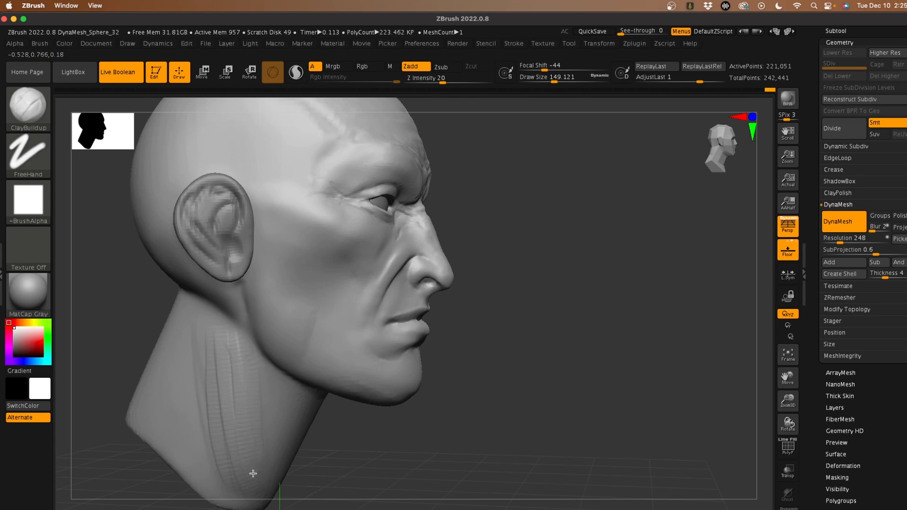
key("shift")
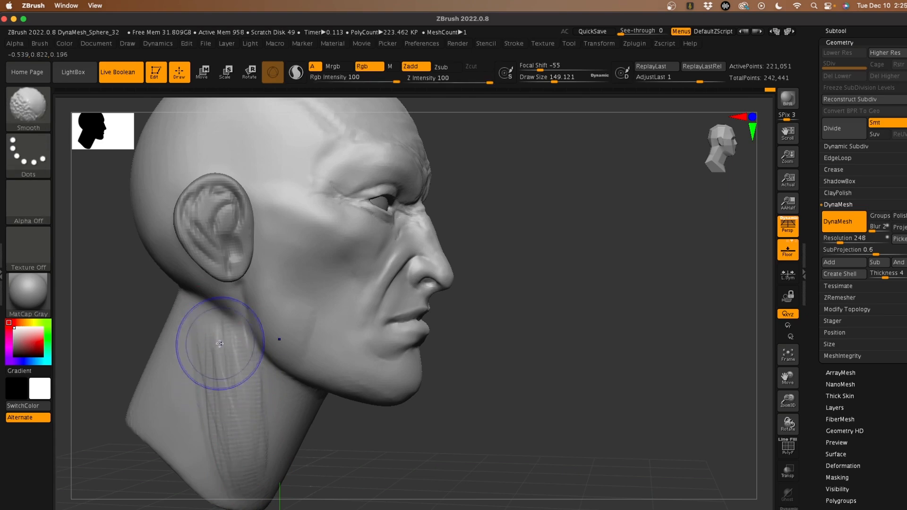
left_click_drag(219, 344, 228, 419, "shift")
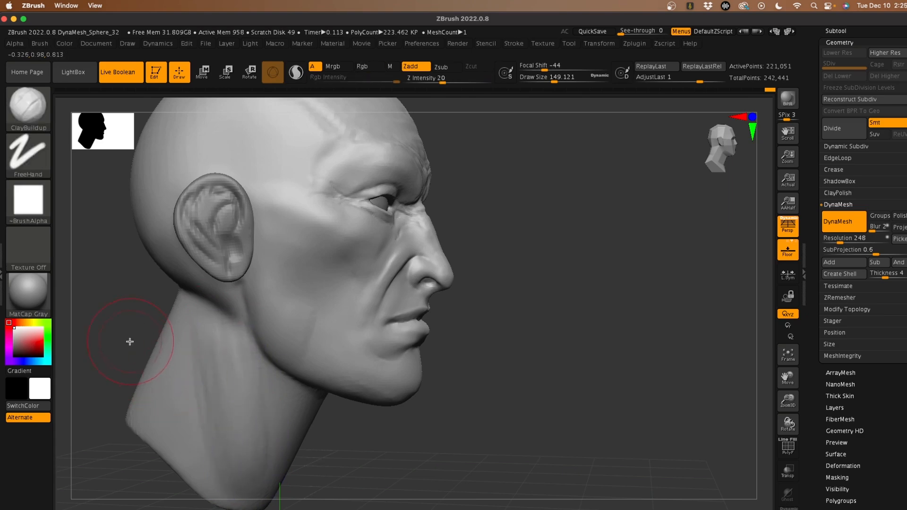
Step: Add clay to the front of the neck below the chin and smooth the throat
mouse_move(129, 340)
left_mouse_down()
mouse_move(136, 344)
mouse_move(128, 335)
left_mouse_up()
key("f")
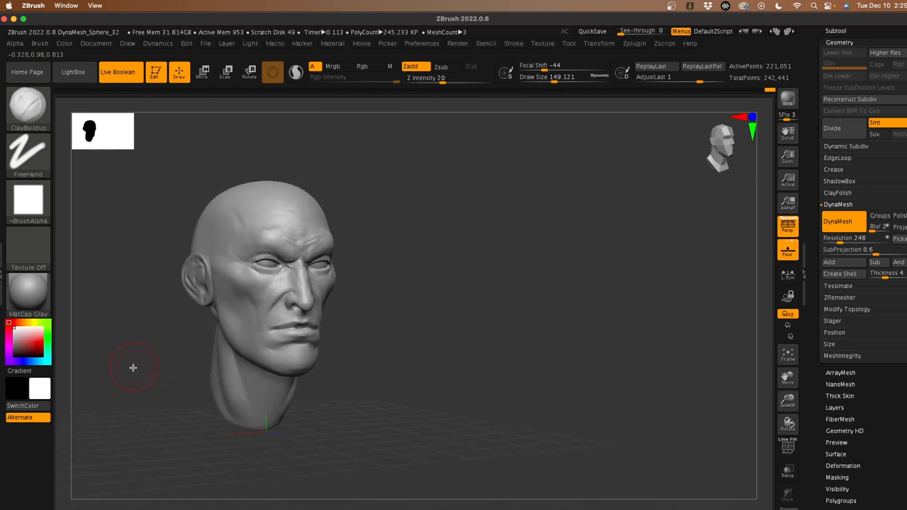
left_click_drag(132, 367, 335, 381)
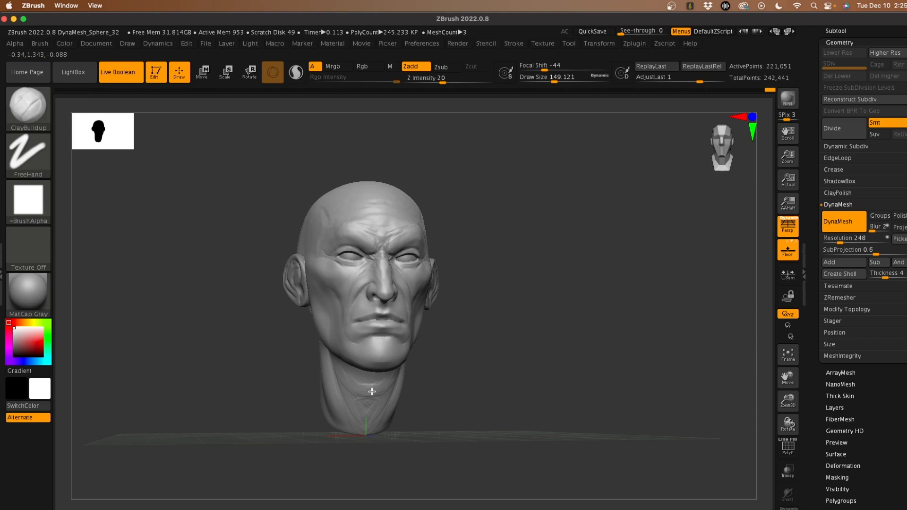
key("shift")
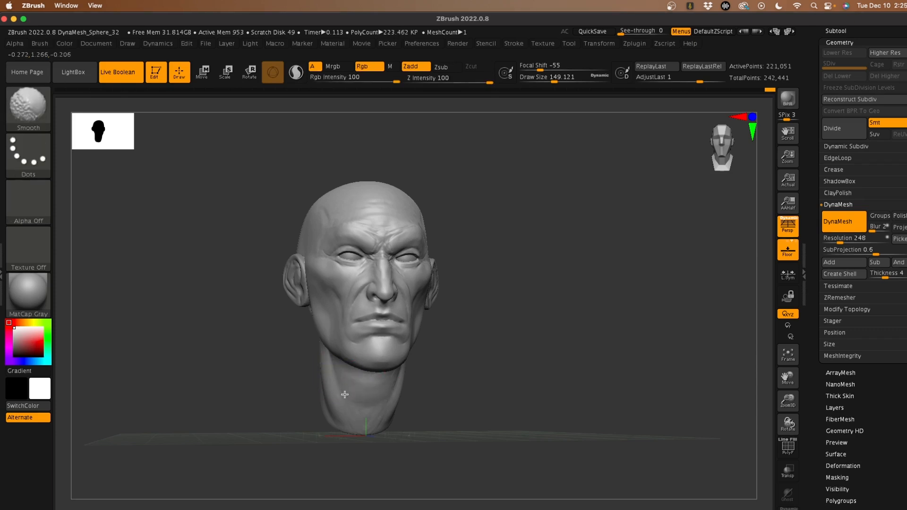
mouse_move(344, 395)
right_mouse_down()
mouse_move(264, 379)
mouse_move(302, 344)
right_mouse_up()
left_click_drag(297, 358, 287, 371, "shift")
left_click_drag(211, 325, 253, 305)
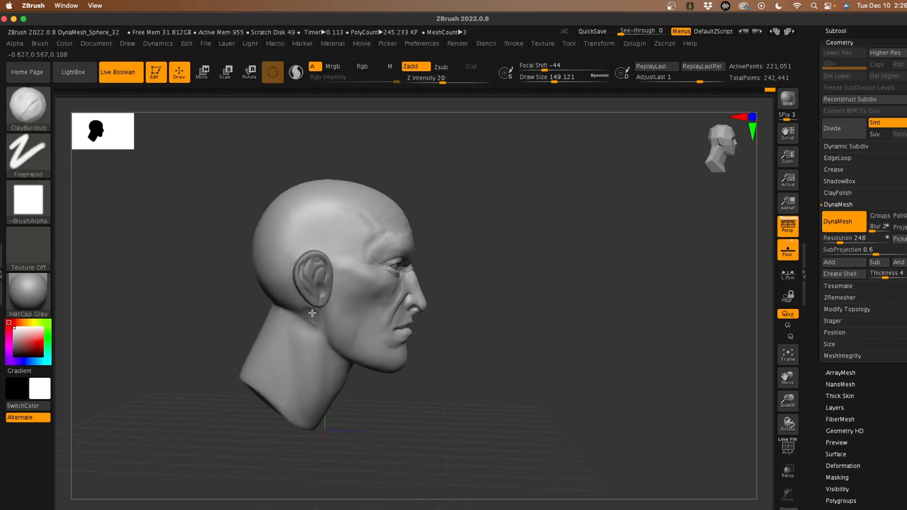
mouse_move(313, 313)
left_mouse_down()
mouse_move(310, 323)
mouse_move(302, 312)
mouse_move(308, 326)
left_mouse_up()
key("super+z")
key("super+z")
Step: Smooth the side of the neck from below the ear down along the muscle
left_click_drag(322, 330, 311, 321, "shift")
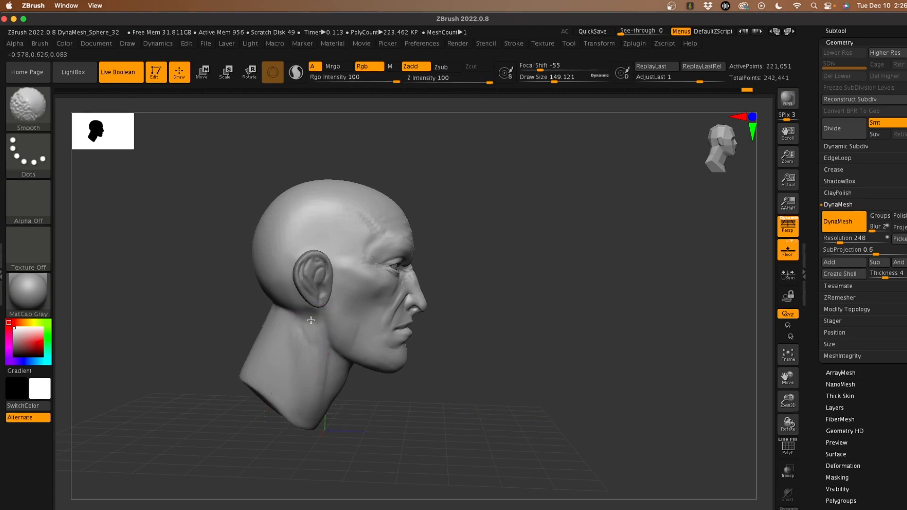
mouse_move(325, 351)
left_mouse_down("shift")
mouse_move(311, 383)
mouse_move(293, 374)
left_mouse_up("shift")
Step: Set the ClayBuildup Z Intensity to 32 and smooth the transition between the back of the skull and the neck
key("space")
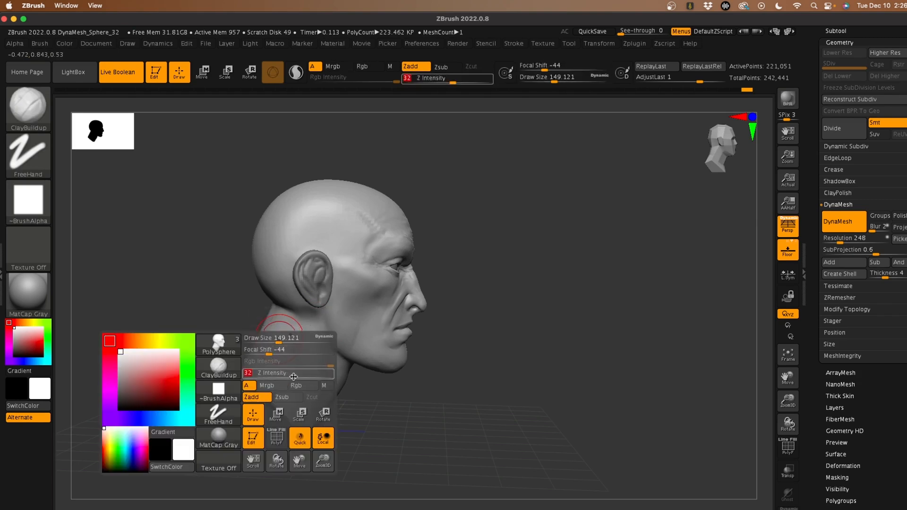
left_click_drag(187, 322, 263, 303)
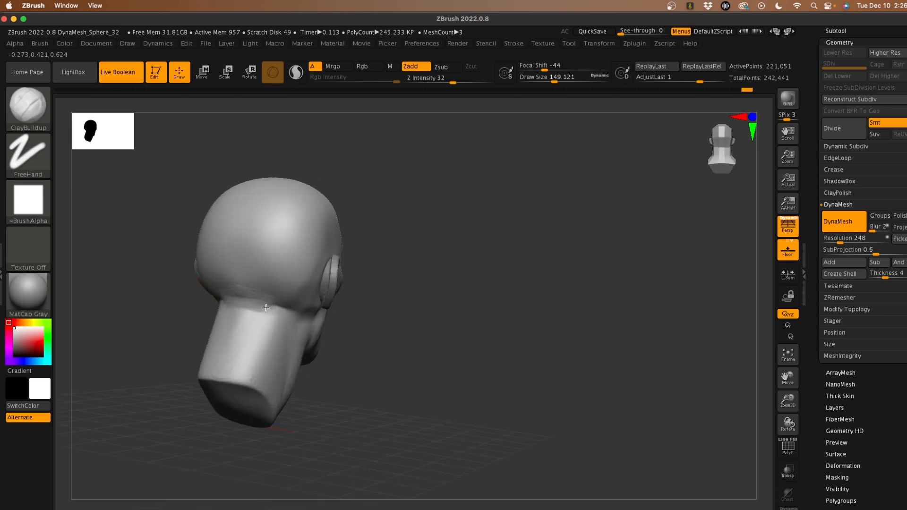
key("shift")
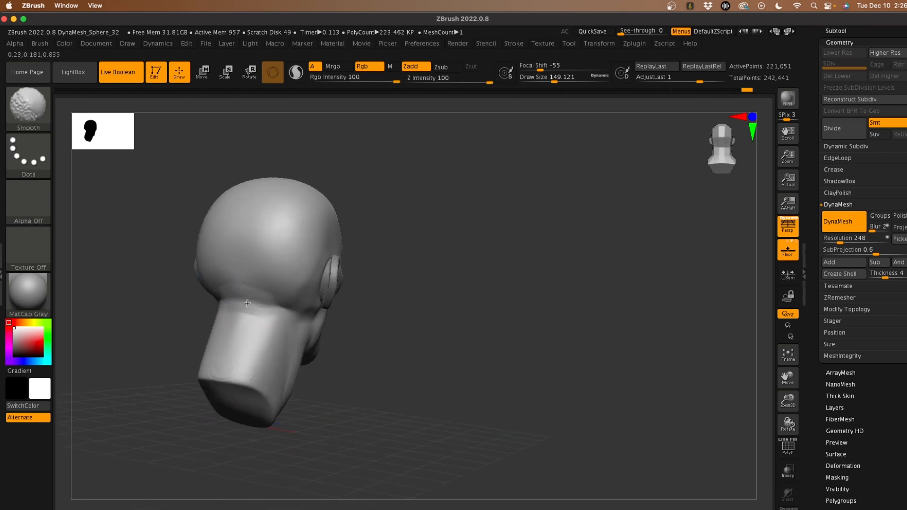
Step: Add ClayBuildup strokes down the back of the neck and smooth them into the surface
mouse_move(229, 273)
left_mouse_down()
mouse_move(274, 303)
mouse_move(262, 299)
mouse_move(245, 349)
left_mouse_up()
left_click_drag(264, 382, 245, 340, "shift")
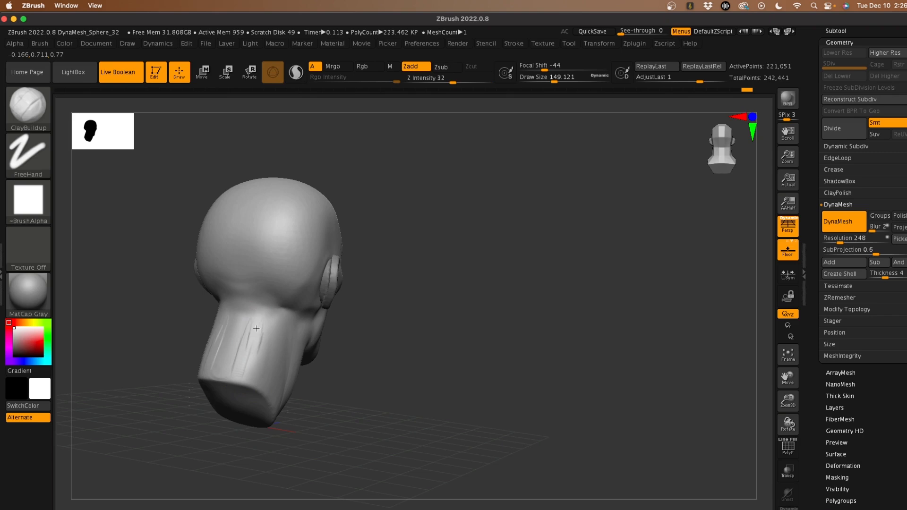
left_click_drag(261, 373, 258, 328, "shift")
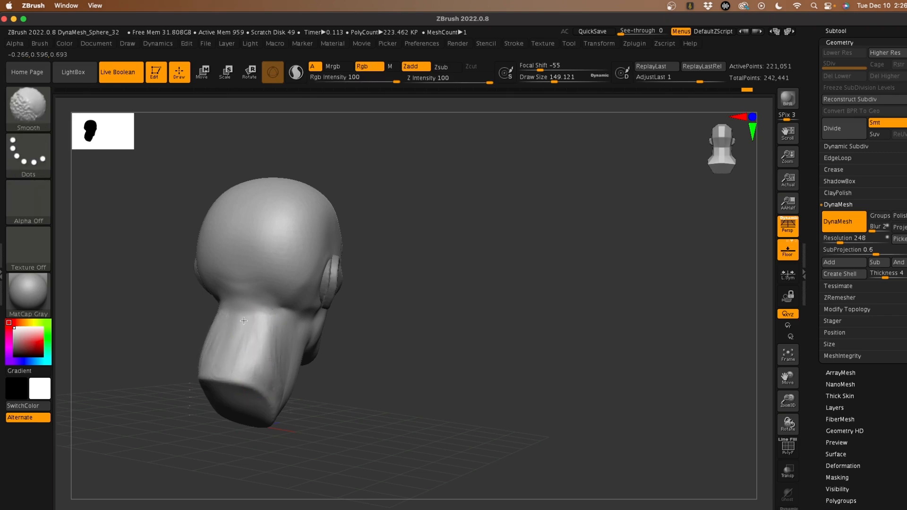
left_click_drag(287, 341, 286, 298, "shift")
Step: Build up clay on the skull just behind the ear and smooth it toward the neck
mouse_move(152, 249)
left_mouse_down()
mouse_move(152, 213)
mouse_move(126, 367)
mouse_move(391, 328)
left_mouse_up()
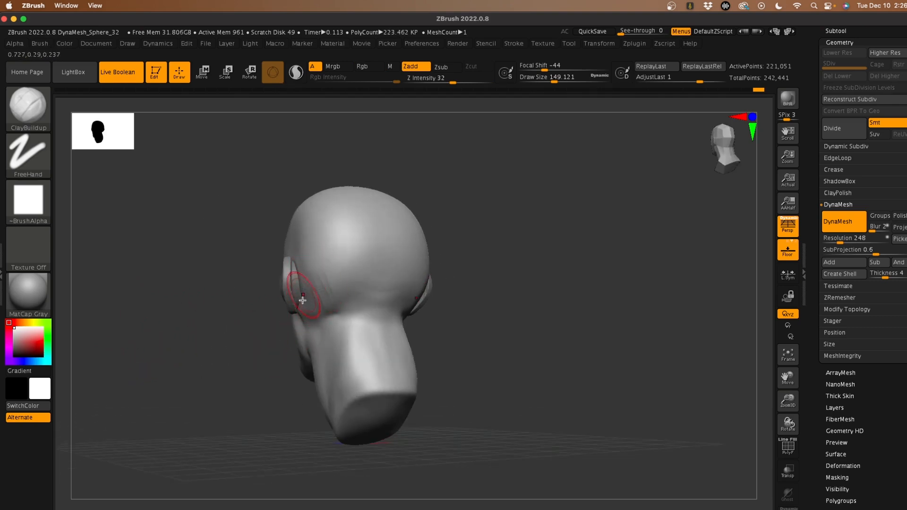
mouse_move(318, 298)
left_mouse_down()
mouse_move(345, 302)
mouse_move(321, 264)
left_mouse_up()
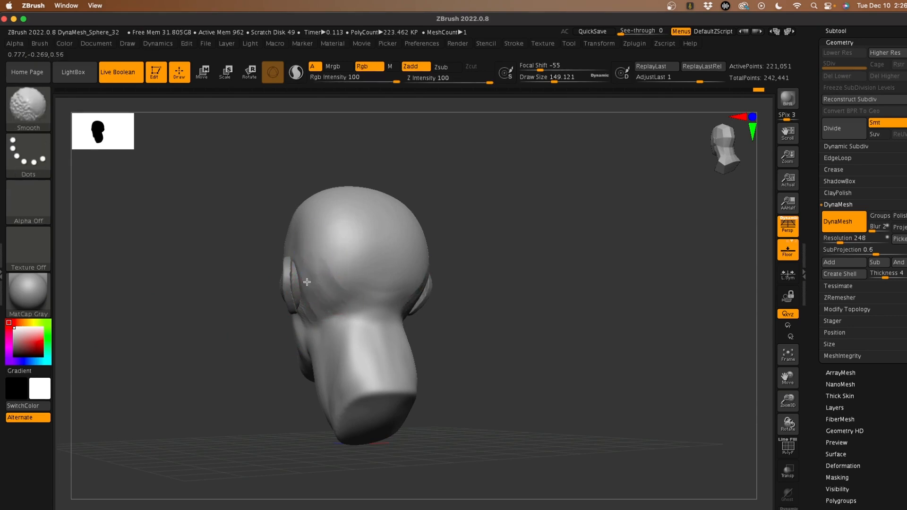
left_click_drag(318, 317, 308, 319, "shift")
Step: Using the Move brush at Draw Size about 533, narrow the sides of the skull and widen the base of the neck
left_click_drag(201, 325, 207, 321, "alt")
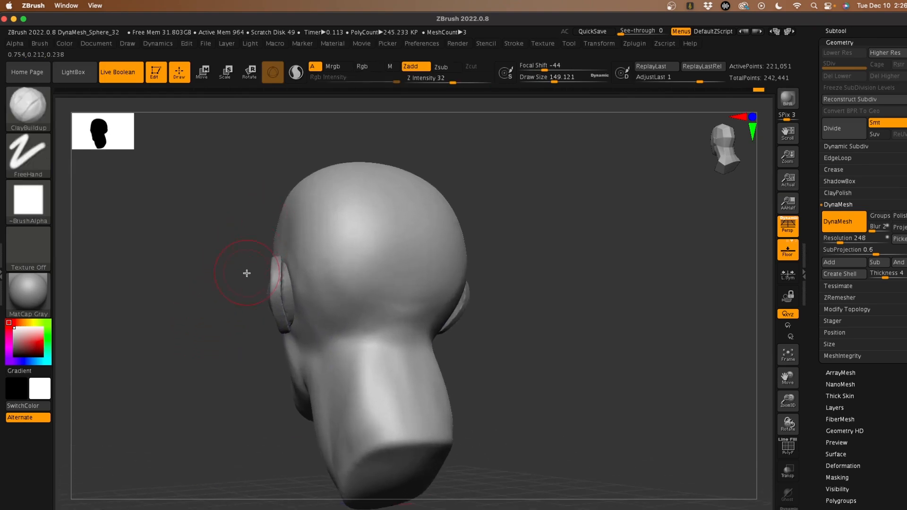
key("b")
key("m")
key("v")
key("space")
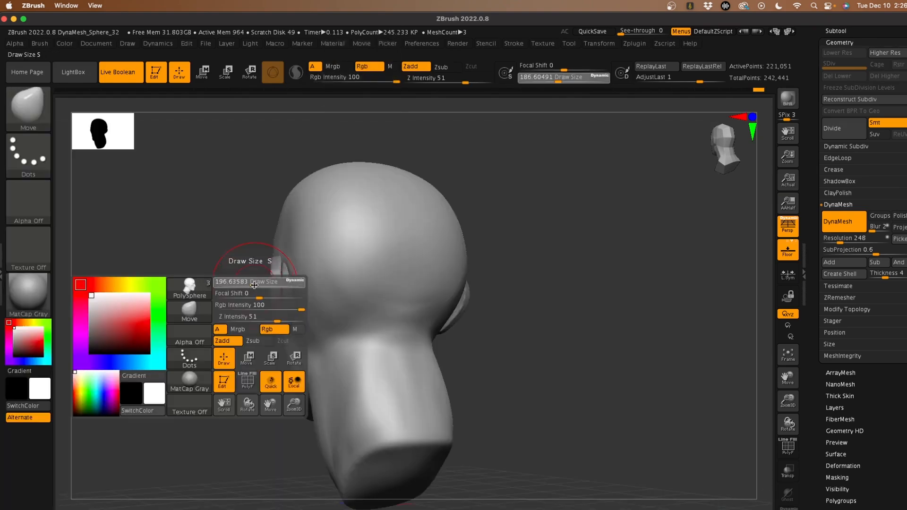
mouse_move(255, 285)
left_mouse_down()
mouse_move(293, 284)
mouse_move(209, 284)
left_mouse_up()
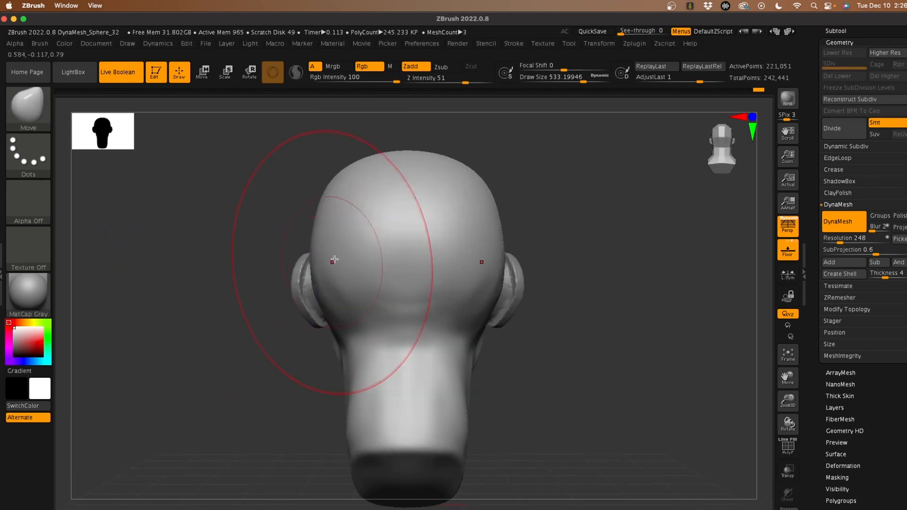
left_click_drag(325, 265, 335, 270)
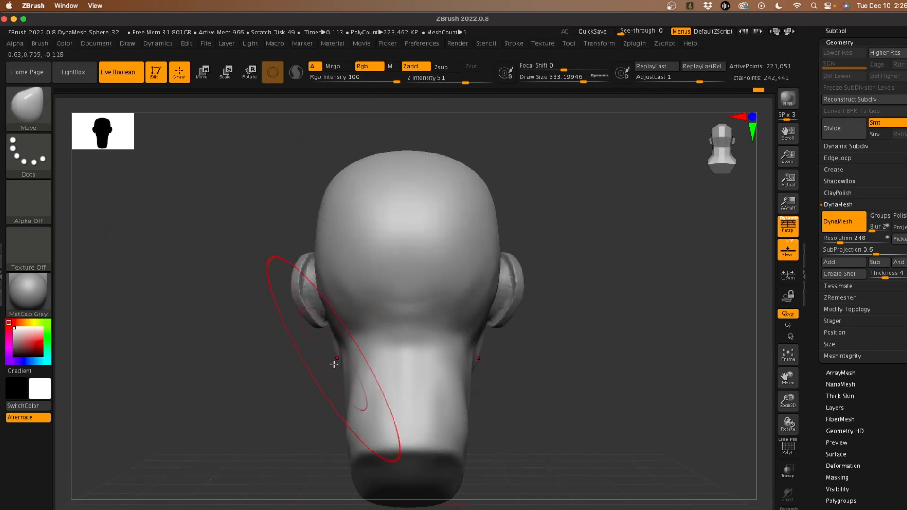
left_click_drag(345, 416, 333, 428)
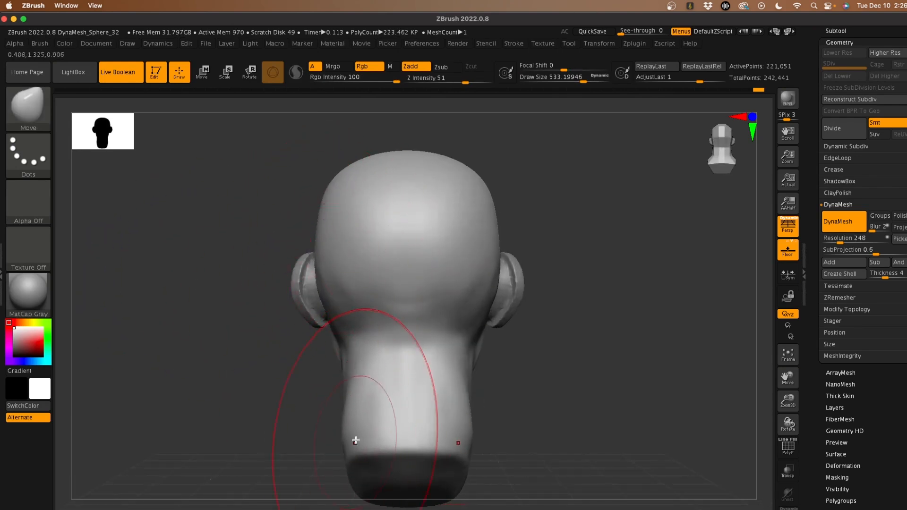
Step: Select the ear subtool and carve its upper and front inner contours with DamStandard at Draw Size about 62
left_click(300, 283, "alt")
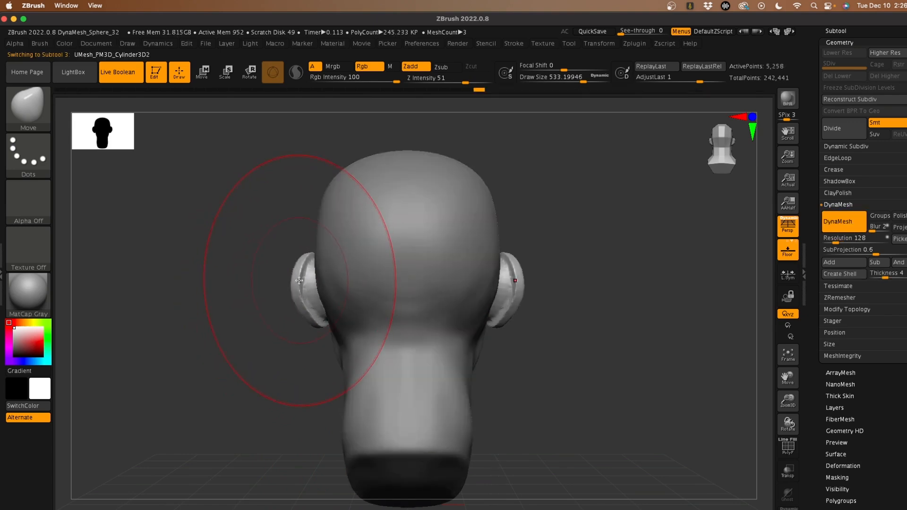
mouse_move(316, 266)
left_mouse_down("shift")
mouse_move(312, 291)
mouse_move(308, 261)
left_mouse_up("shift")
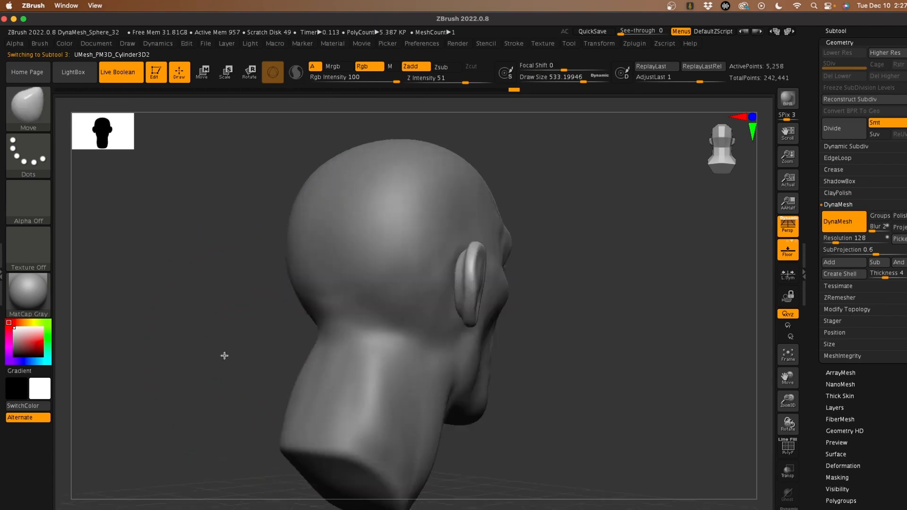
left_click_drag(222, 356, 200, 350)
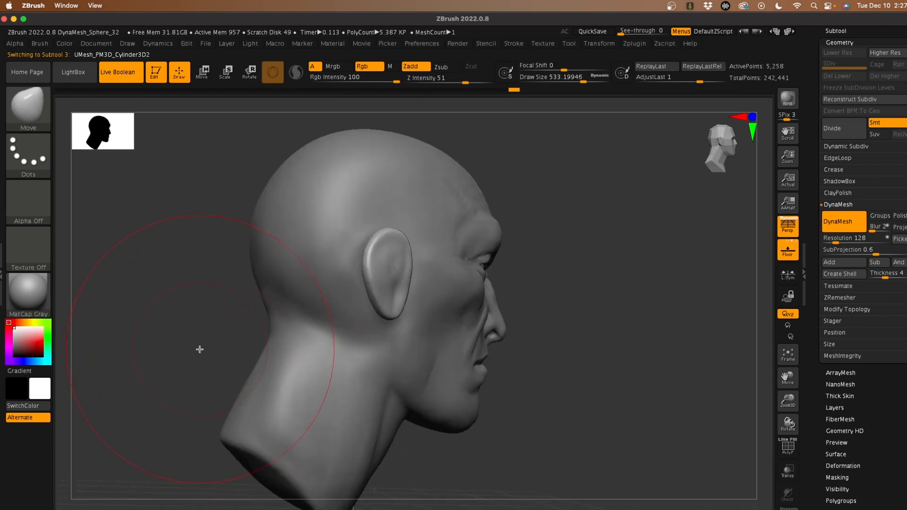
key("b")
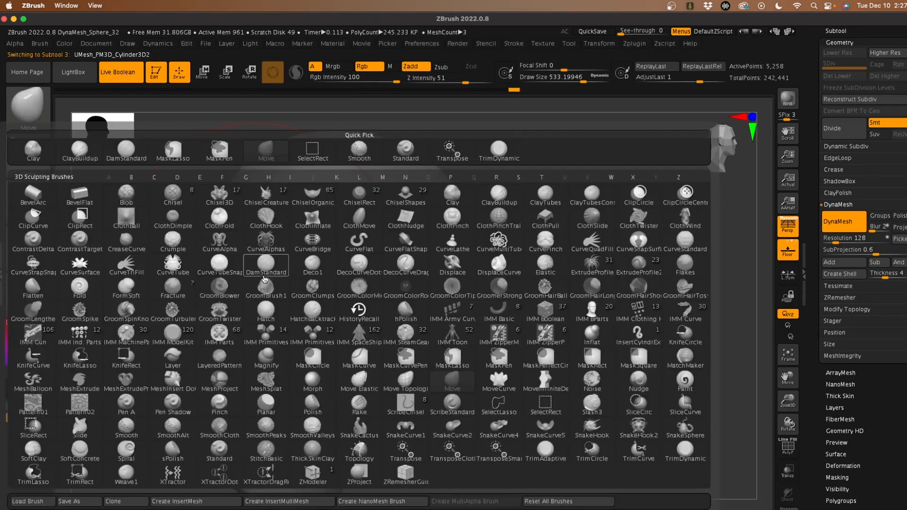
key("d")
key("s")
key("space")
left_click_drag(279, 272, 239, 273)
left_click_drag(143, 289, 153, 308, "alt")
left_click_drag(374, 226, 399, 238)
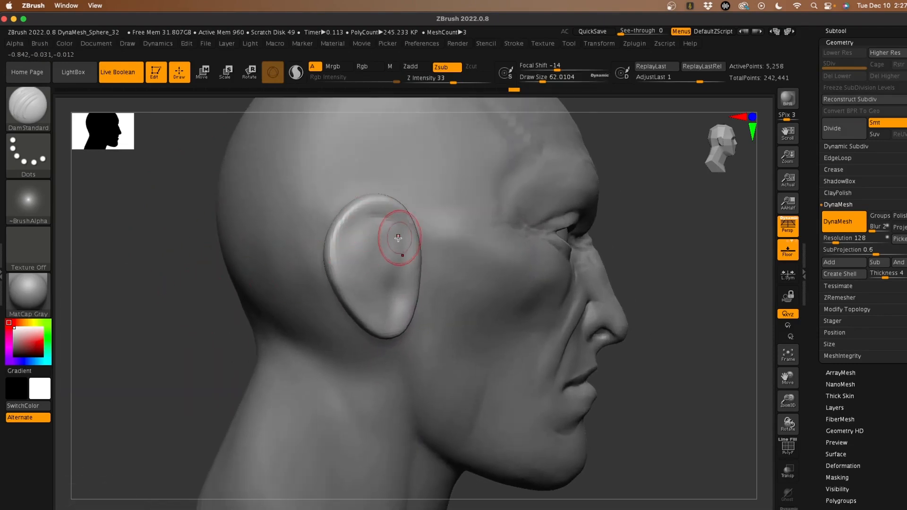
left_click_drag(403, 287, 386, 295)
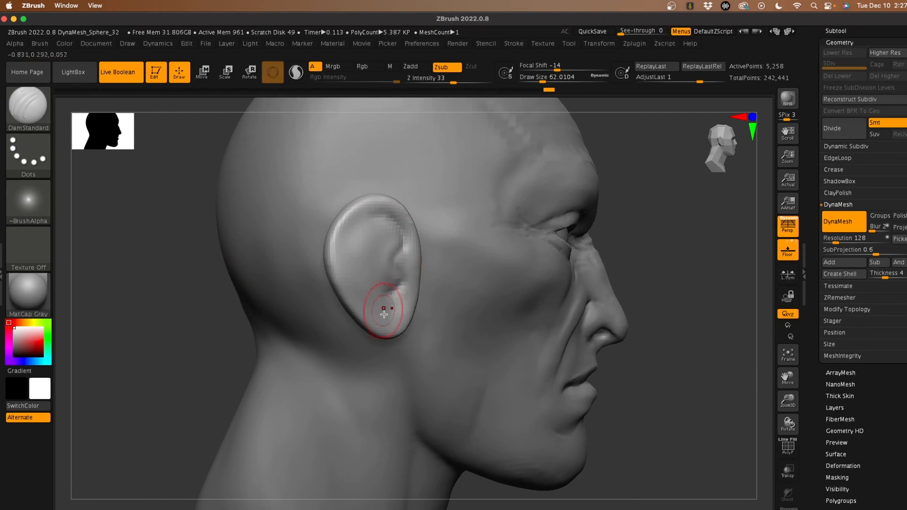
Step: Carve the ear's inner folds, the notch at its front edge, and the groove beneath the upper rim
mouse_move(365, 225)
left_mouse_down()
mouse_move(351, 230)
mouse_move(397, 234)
mouse_move(373, 226)
mouse_move(348, 257)
mouse_move(380, 305)
left_mouse_up()
mouse_move(344, 235)
left_mouse_down()
mouse_move(346, 262)
mouse_move(376, 307)
left_mouse_up()
left_click_drag(374, 257, 397, 242)
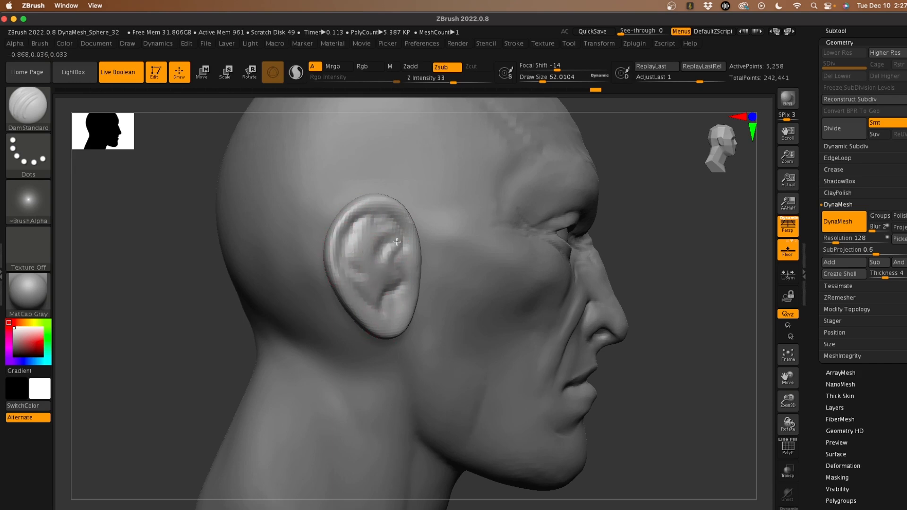
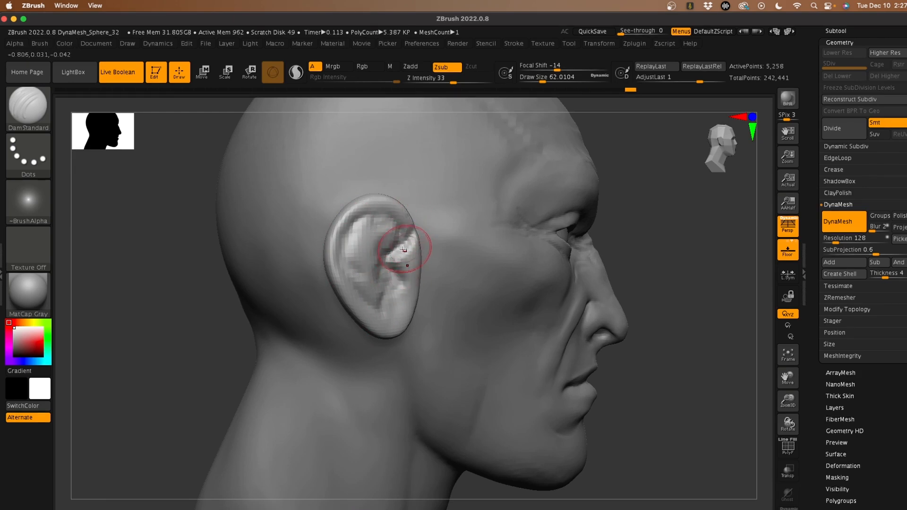
left_click_drag(404, 259, 386, 266)
mouse_move(400, 224)
left_mouse_down()
mouse_move(372, 211)
mouse_move(354, 219)
mouse_move(376, 206)
left_mouse_up()
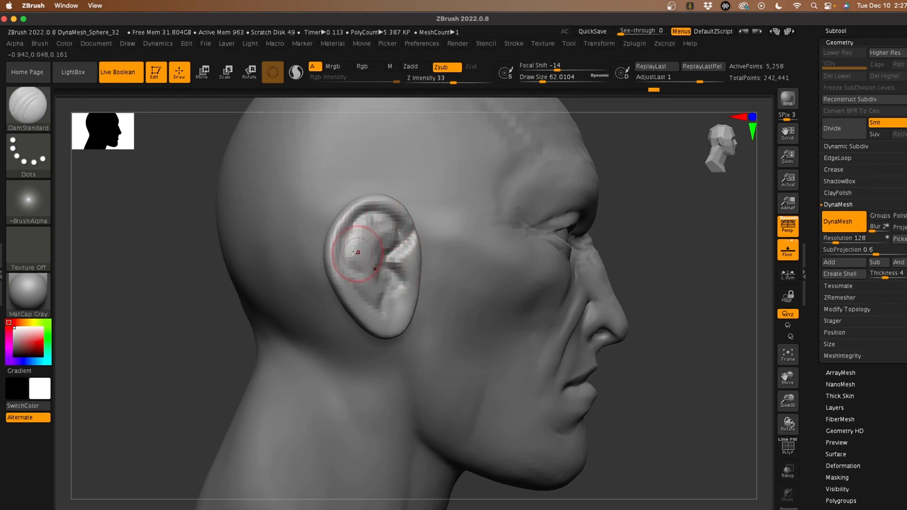
Step: Deepen the ear canal hollow and carve the groove along the ear's rear rim
left_click_drag(176, 300, 144, 299)
mouse_move(390, 285)
left_mouse_down()
mouse_move(386, 300)
mouse_move(400, 283)
mouse_move(387, 280)
left_mouse_up()
left_click_drag(389, 286, 396, 271)
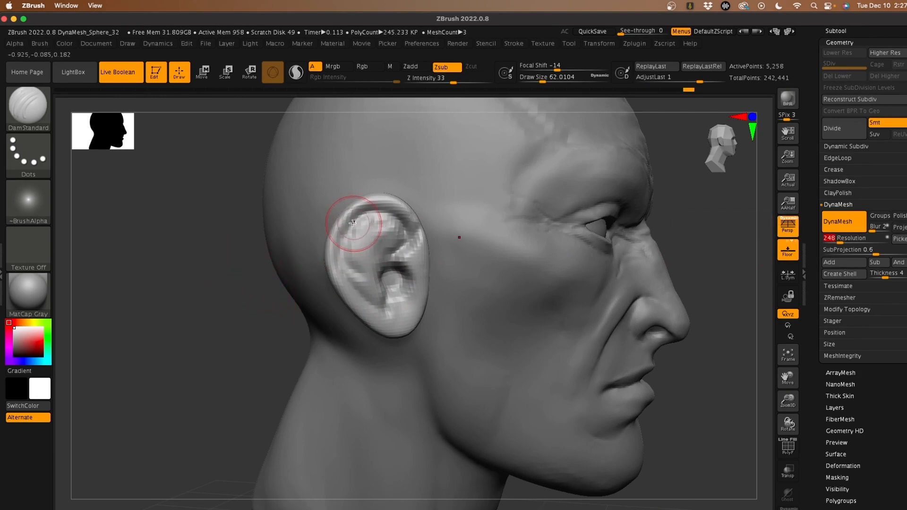
left_click_drag(356, 224, 342, 273)
Step: Remesh the ear at DynaMesh resolution 248, then smooth and sharpen its inner folds
left_click_drag(164, 291, 192, 319, "ctrl")
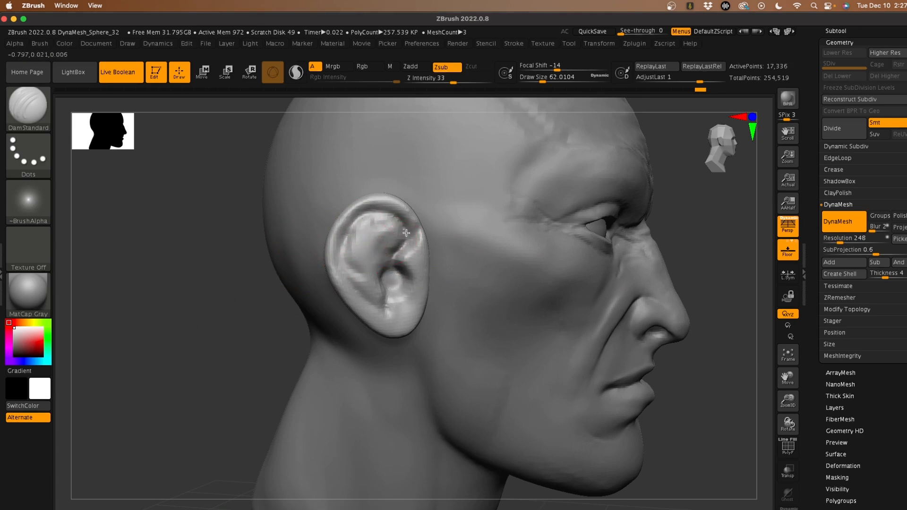
mouse_move(406, 233)
left_mouse_down("shift")
mouse_move(372, 231)
mouse_move(376, 254)
left_mouse_up("shift")
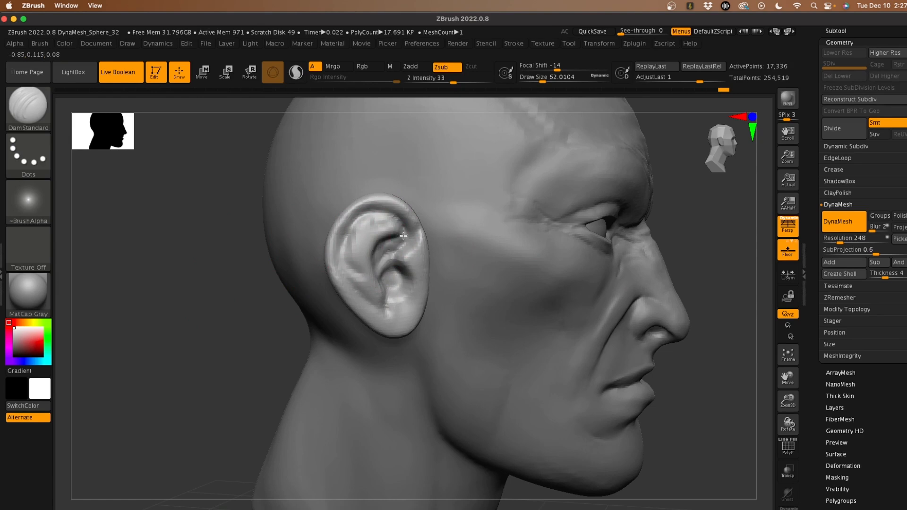
mouse_move(404, 236)
left_mouse_down()
mouse_move(374, 220)
mouse_move(344, 247)
mouse_move(383, 301)
mouse_move(392, 285)
left_mouse_up()
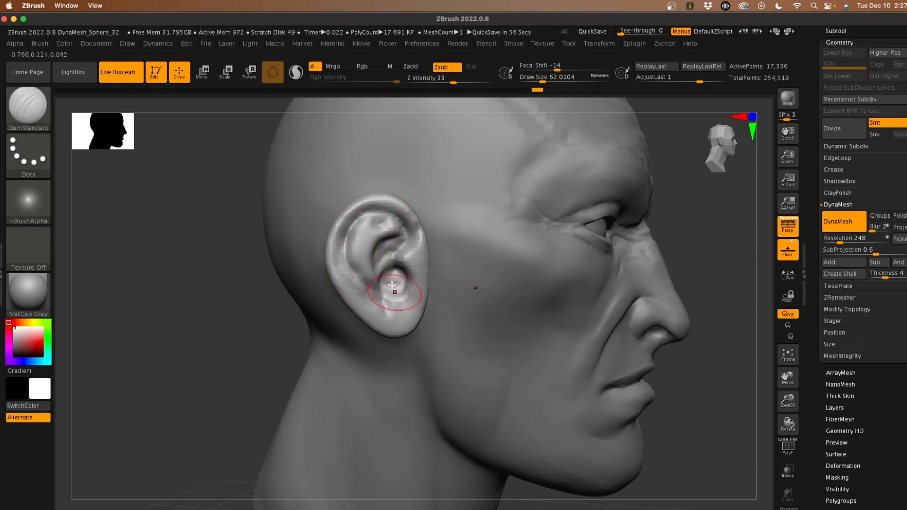
Step: Reshape the ear's rear edge, upper rim and lobe with the Move brush at Draw Size about 136
key("b")
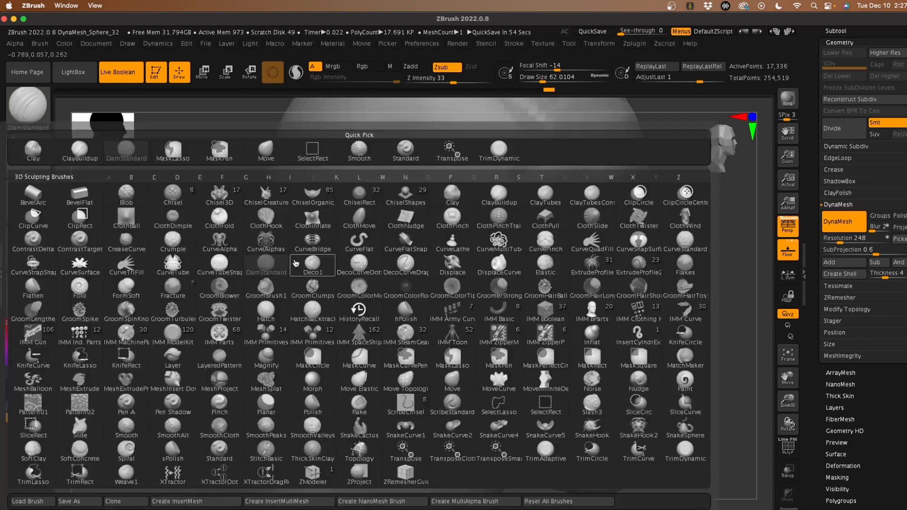
key("m")
key("v")
key("space")
left_click_drag(315, 257, 326, 257)
left_click_drag(347, 303, 350, 296)
left_click_drag(377, 324, 379, 324)
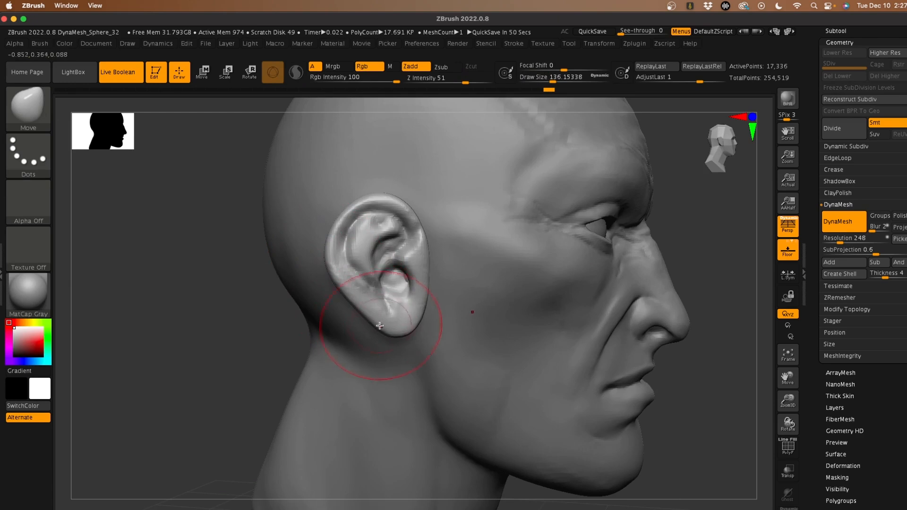
left_click_drag(332, 235, 331, 261)
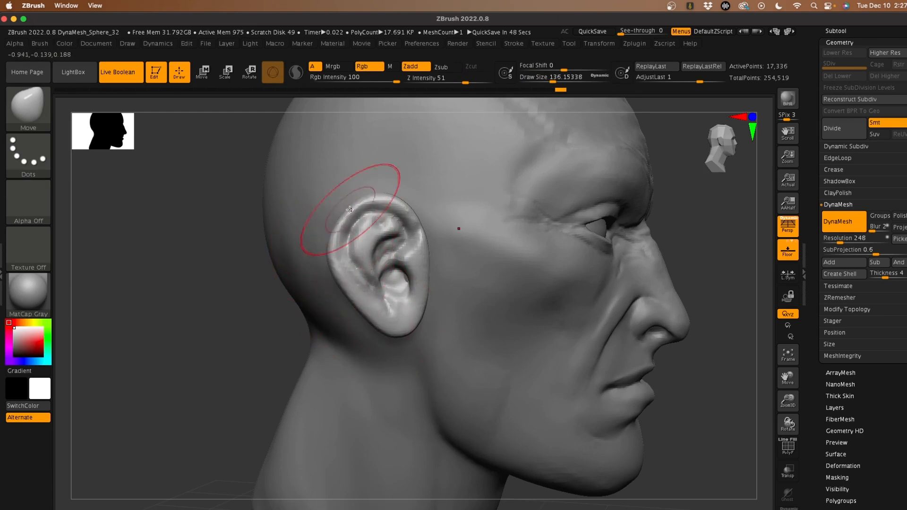
left_click_drag(389, 194, 388, 200)
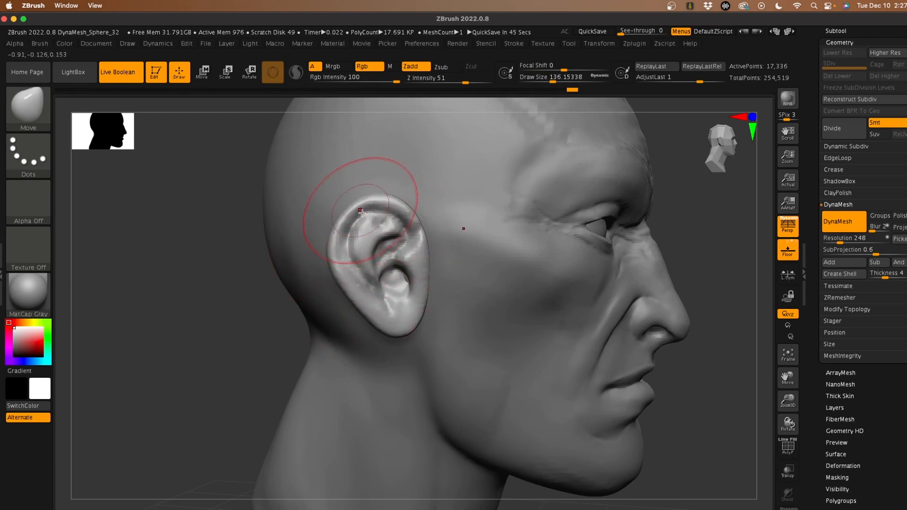
left_click_drag(363, 323, 376, 321)
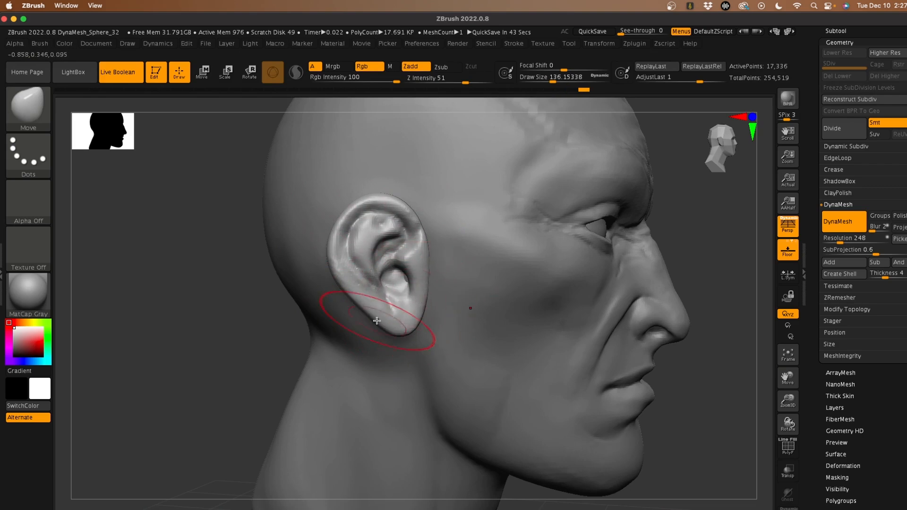
Step: Return to the PolySphere head subtool in front view and nudge the nostril wings inward with the Move brush
left_click_drag(195, 321, 107, 314)
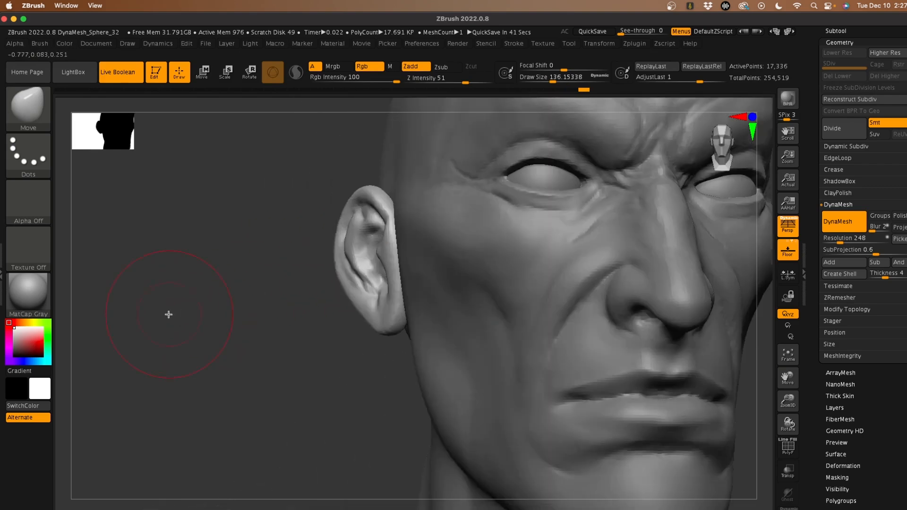
key("shift")
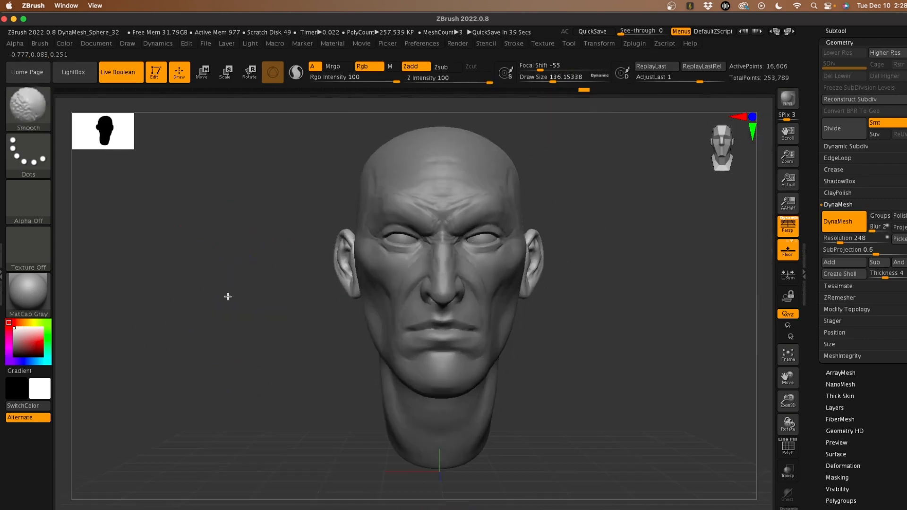
mouse_move(239, 320)
left_mouse_down("alt")
mouse_move(218, 341)
mouse_move(228, 309)
left_mouse_up("alt")
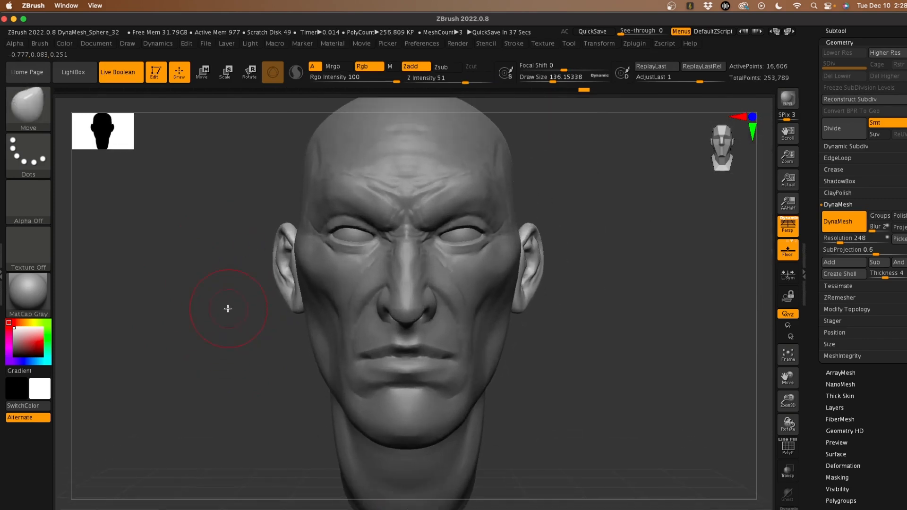
key("Up")
key("Up")
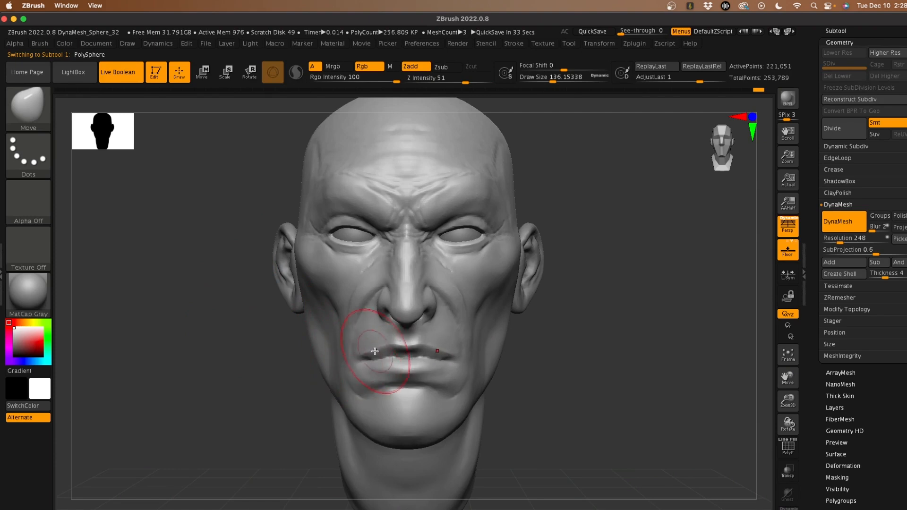
left_click_drag(383, 292, 389, 291)
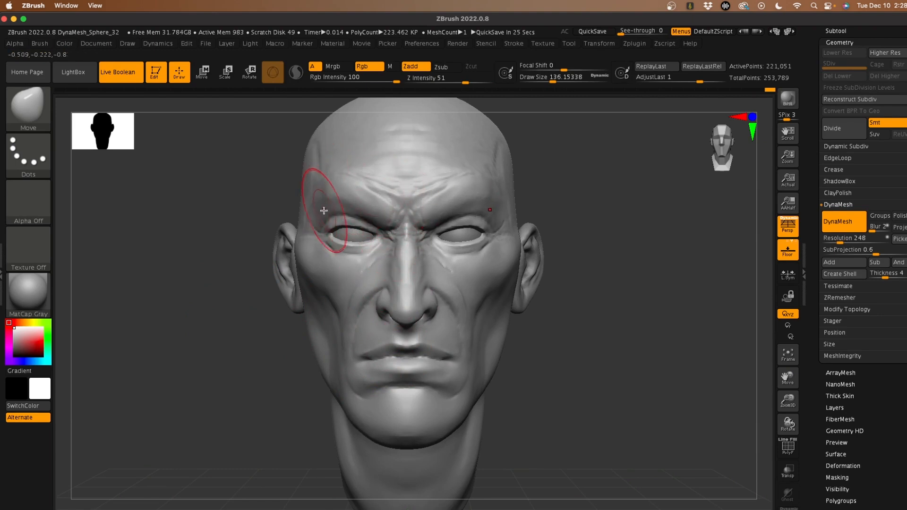
Step: Set the Draw Size to about 51 and smooth the creases under the eyes and beside the nose bridge
mouse_move(218, 270)
left_mouse_down("alt")
mouse_move(210, 280)
mouse_move(183, 243)
mouse_move(172, 263)
mouse_move(174, 247)
left_mouse_up("alt")
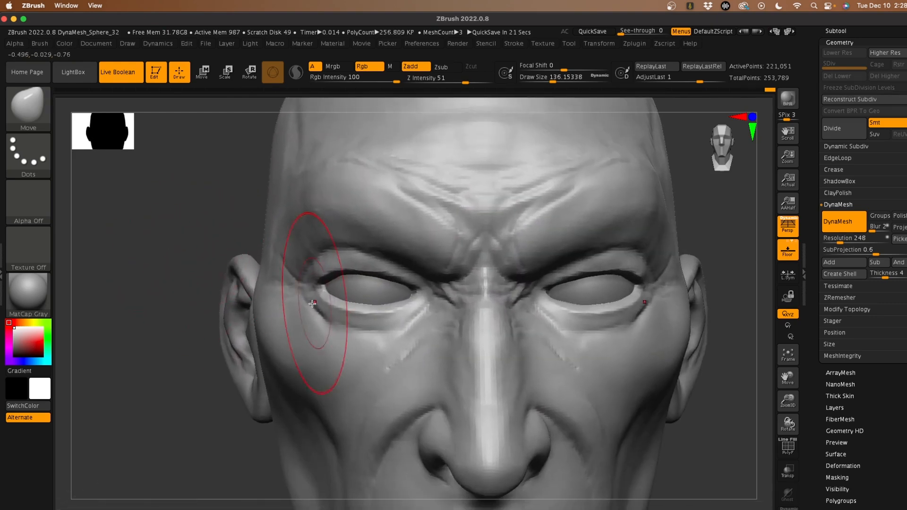
key("space")
left_click_drag(308, 308, 300, 306)
mouse_move(398, 354)
left_mouse_down("shift")
mouse_move(406, 356)
mouse_move(387, 367)
left_mouse_up("shift")
mouse_move(444, 330)
left_mouse_down("shift")
mouse_move(463, 305)
mouse_move(466, 275)
left_mouse_up("shift")
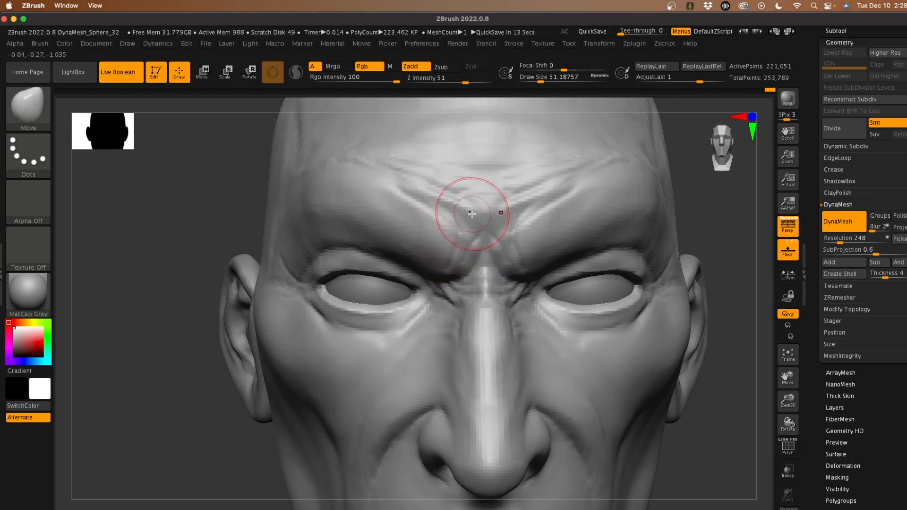
Step: Nudge the frown creases between the eyebrows with the Move brush at Draw Size about 116, then reduce the size to about 56
key("space")
left_click_drag(463, 216, 474, 223)
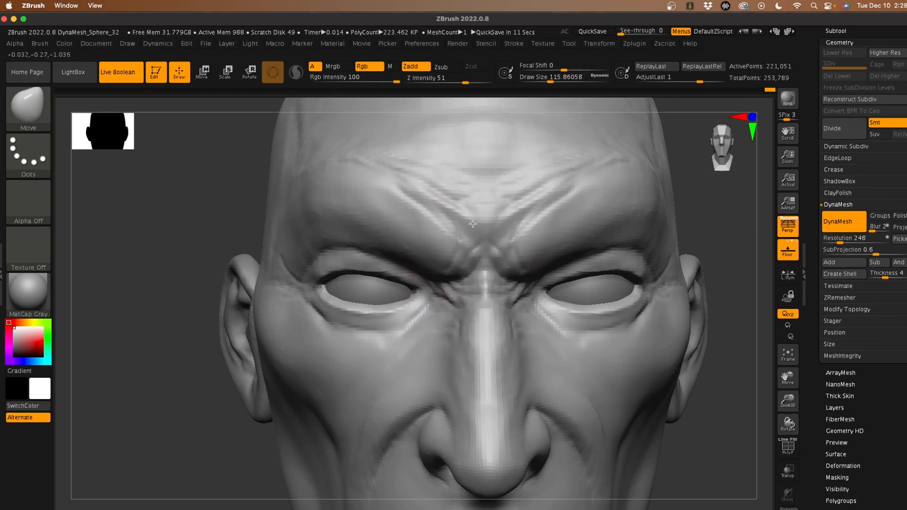
key("space")
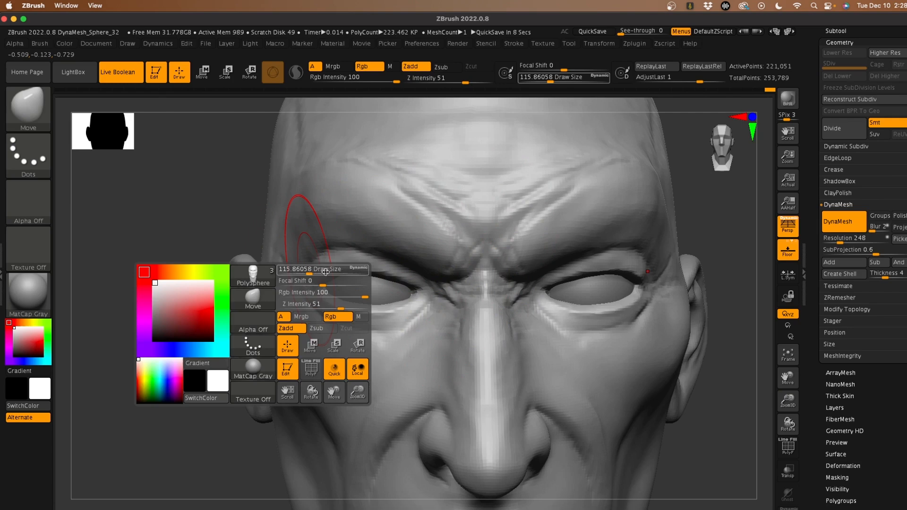
left_click_drag(308, 273, 288, 259)
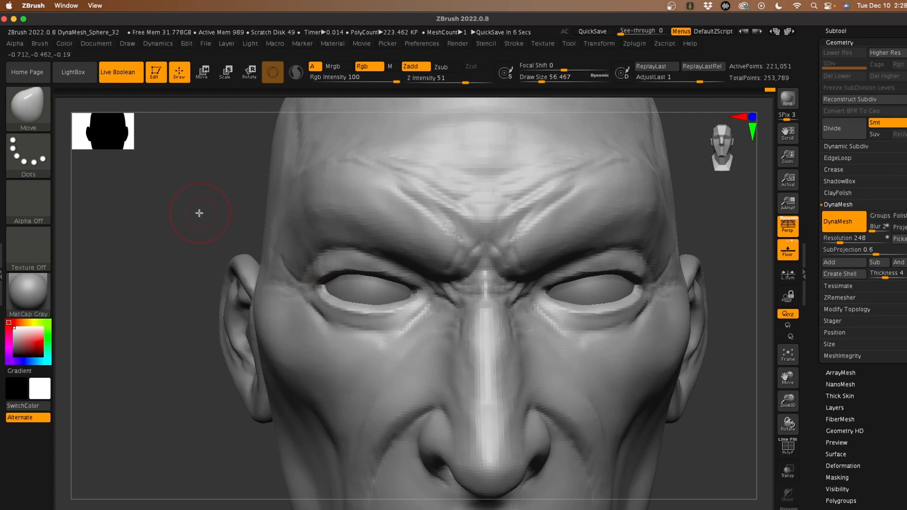
left_click_drag(199, 216, 266, 161)
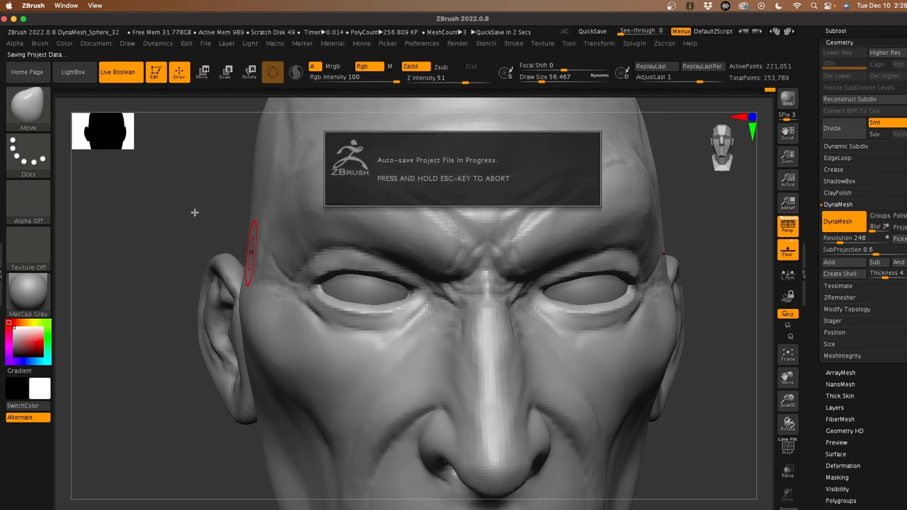
left_click_drag(194, 210, 170, 208)
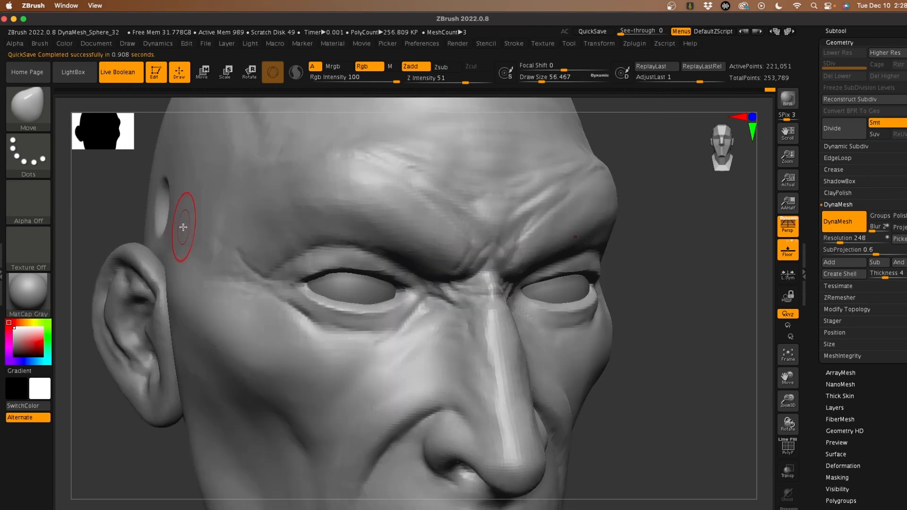
mouse_move(122, 216)
left_mouse_down()
mouse_move(113, 215)
mouse_move(120, 204)
mouse_move(207, 215)
mouse_move(202, 235)
mouse_move(395, 263)
left_mouse_up()
Step: Switch the masking brush to MaskLasso and mask the eye sockets from the outer corners across to the nose bridge
key("ctrl")
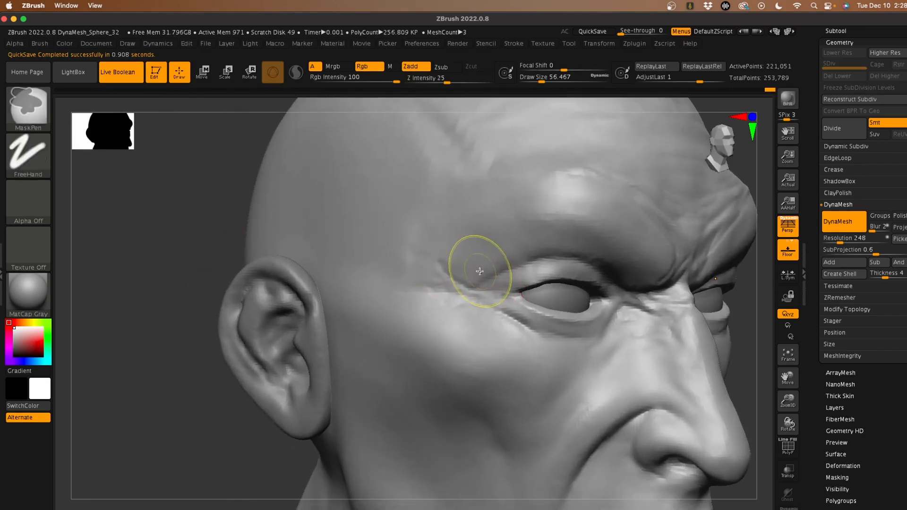
left_click_drag(502, 273, 519, 287, "ctrl")
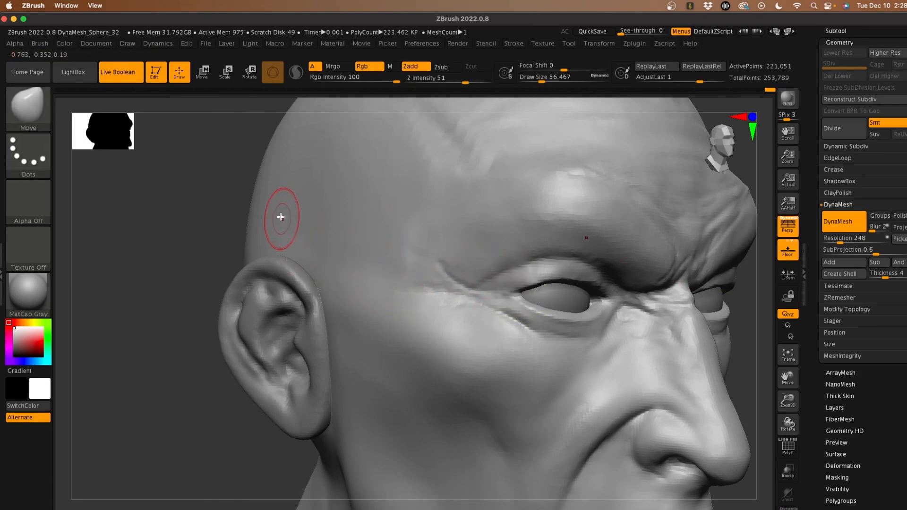
left_click(32, 111, "ctrl")
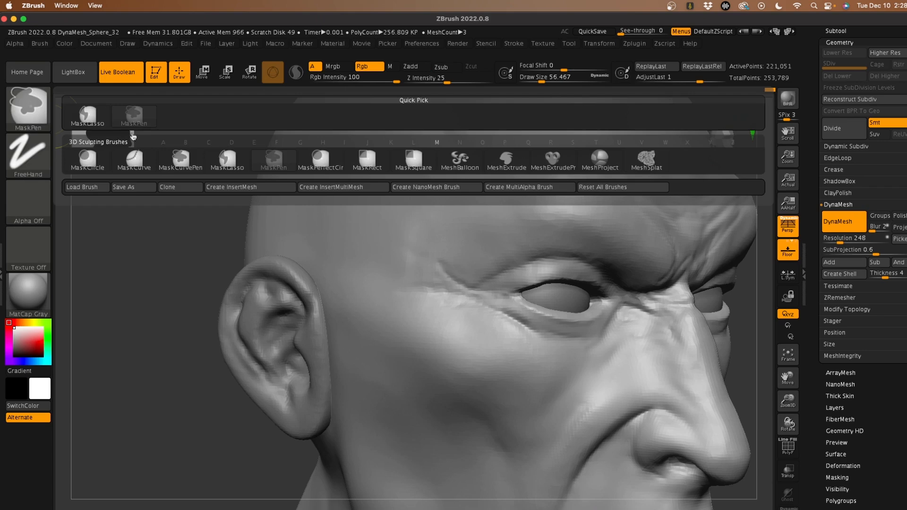
left_click(229, 163, "ctrl")
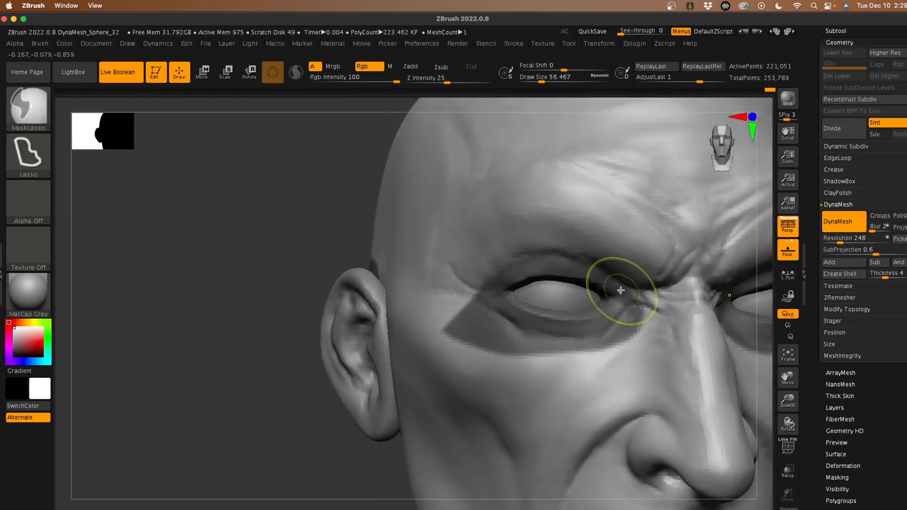
mouse_move(614, 286)
left_mouse_down("ctrl")
mouse_move(671, 289)
mouse_move(603, 346)
mouse_move(506, 272)
left_mouse_up("ctrl")
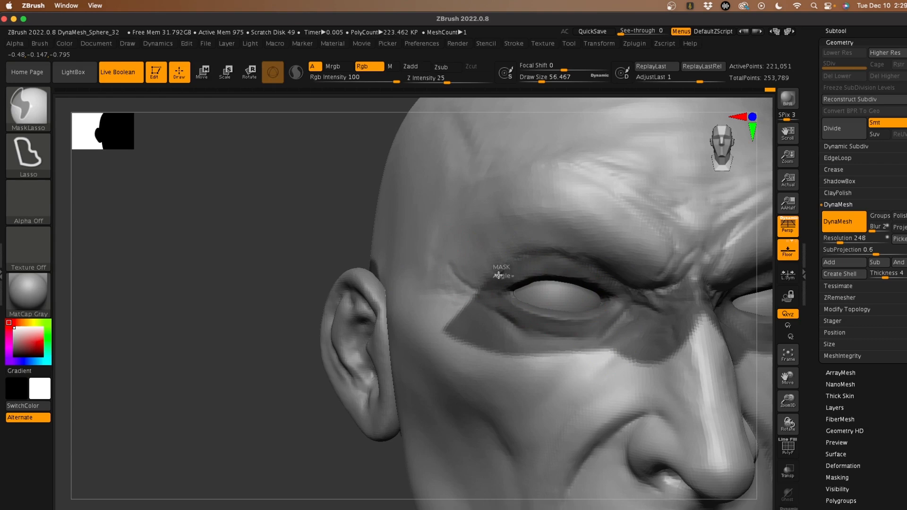
left_click_drag(446, 254, 543, 333, "ctrl")
Step: Pull the unmasked brow ridge over the upper eyelids with the Move brush at Draw Size about 128
left_click_drag(198, 221, 251, 222)
key("b")
key("m")
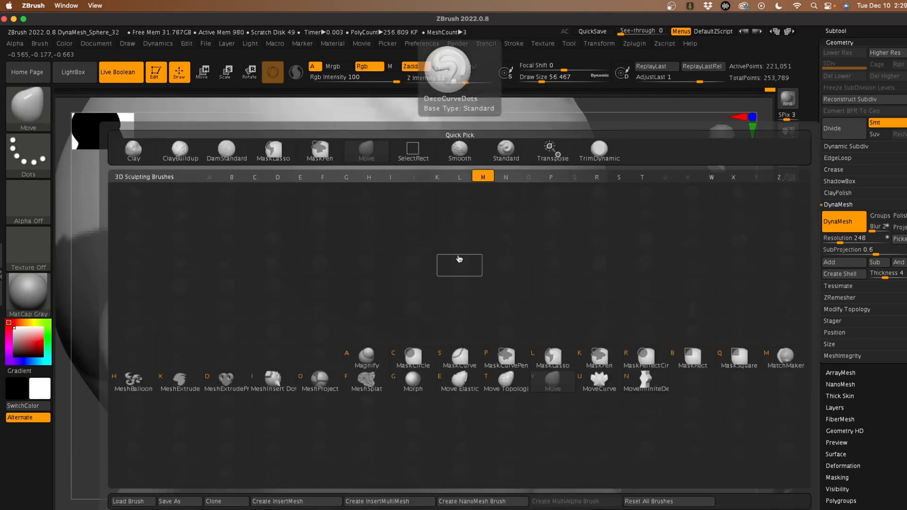
key("v")
key("space")
mouse_move(467, 244)
left_mouse_down()
mouse_move(531, 244)
mouse_move(509, 267)
left_mouse_up()
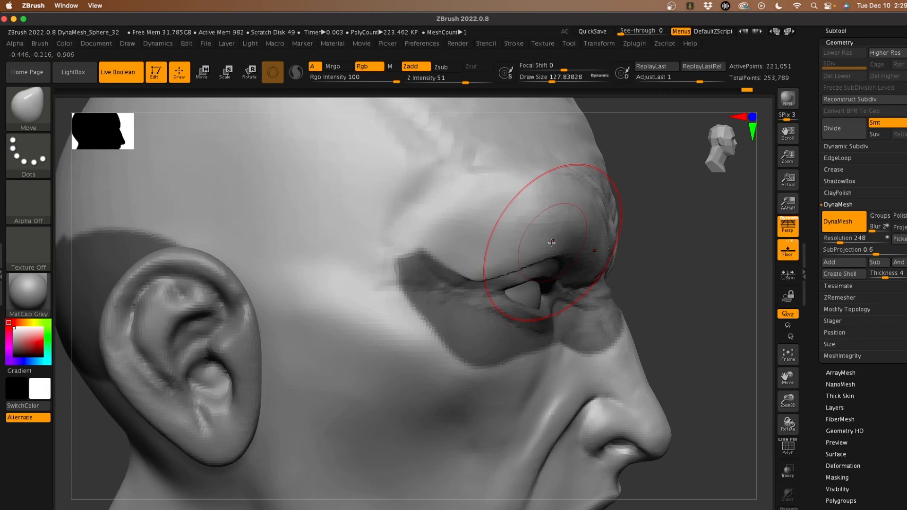
mouse_move(678, 303)
left_mouse_down()
mouse_move(650, 290)
mouse_move(634, 294)
mouse_move(604, 247)
left_mouse_up()
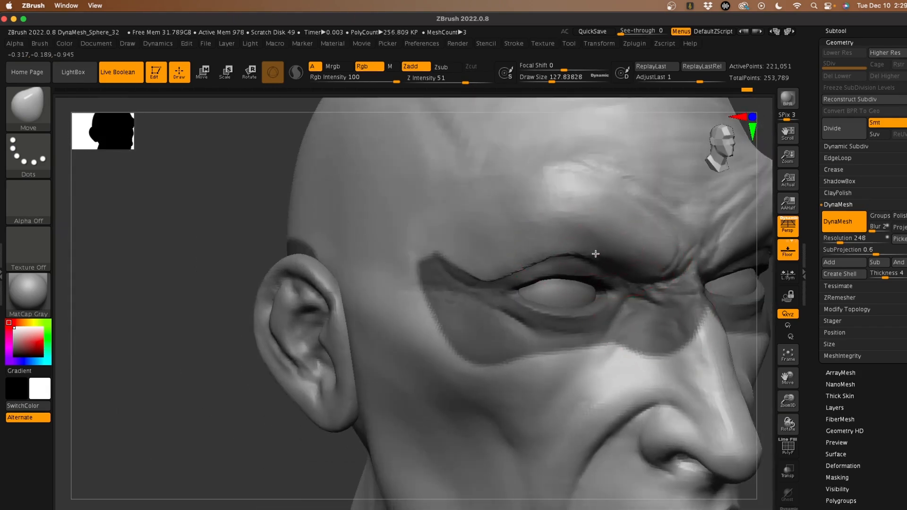
mouse_move(237, 202)
left_mouse_down()
mouse_move(237, 194)
mouse_move(320, 213)
left_mouse_up()
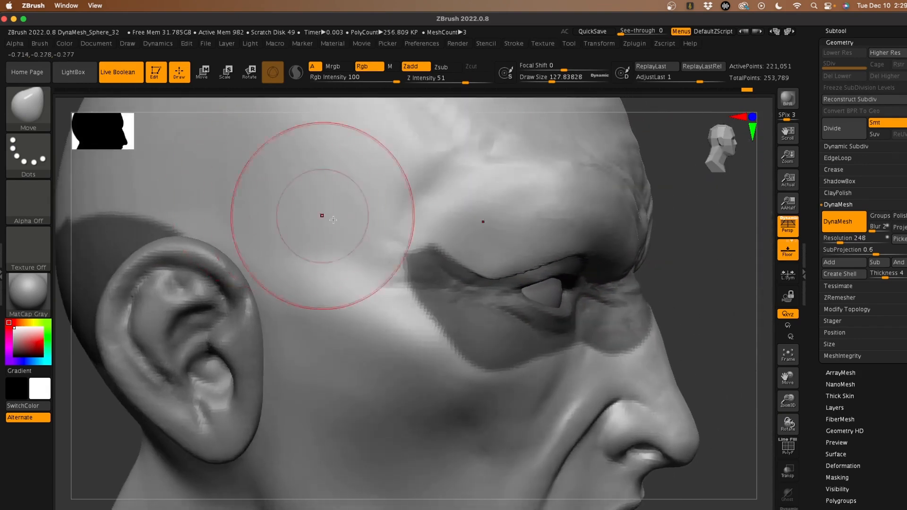
left_click_drag(658, 286, 582, 265)
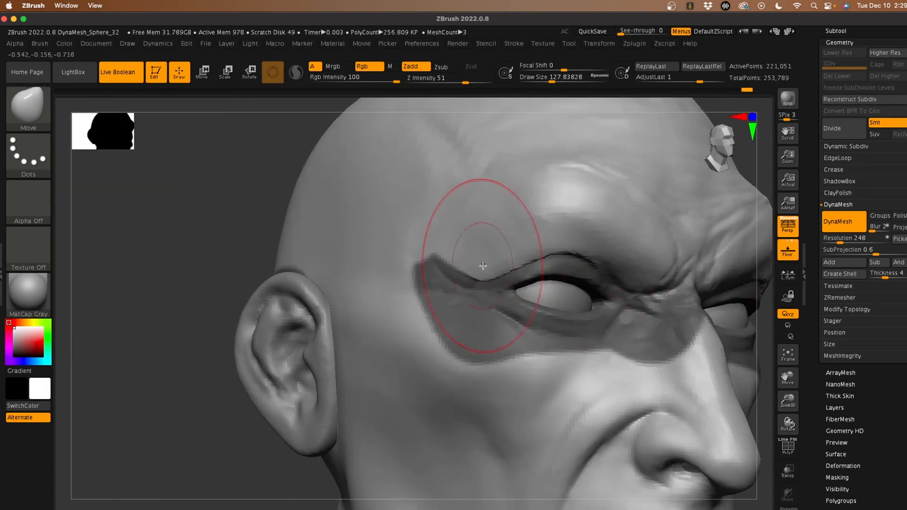
Step: Refine and smooth the brow edge along the upper eyelid at Draw Size about 51 and clear the mask
key("space")
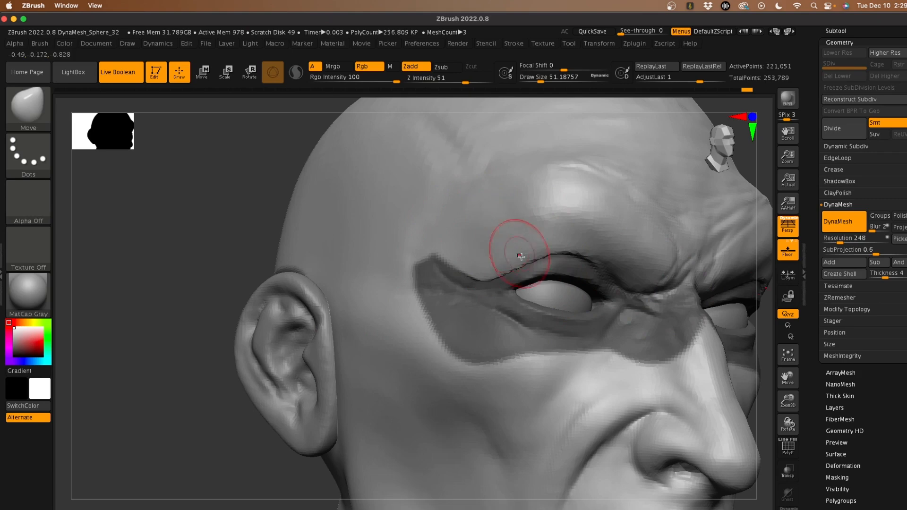
key("shift")
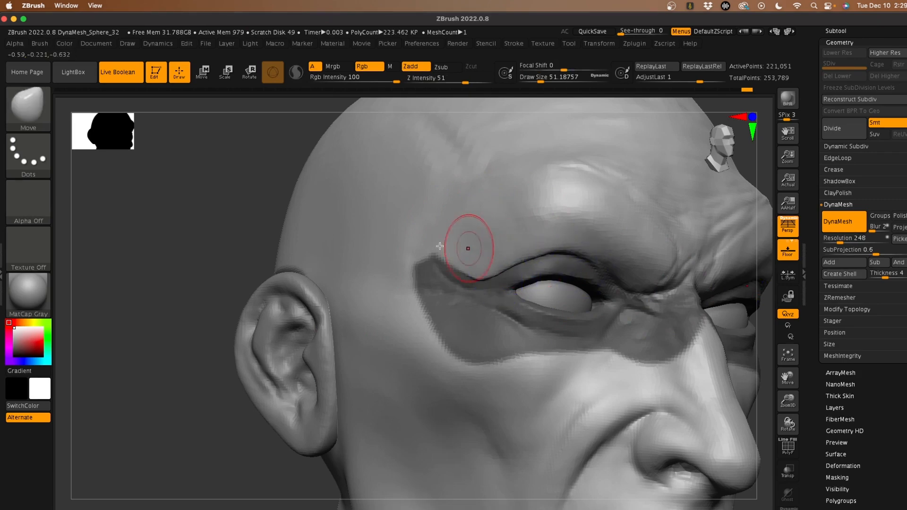
mouse_move(186, 229)
left_mouse_down("ctrl")
mouse_move(207, 242)
mouse_move(170, 232)
left_mouse_up("ctrl")
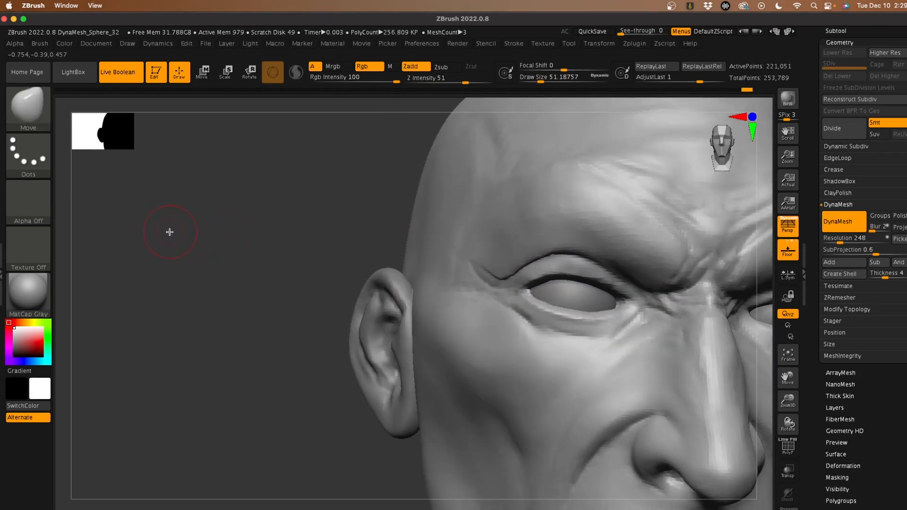
Step: Smooth the surface above the upper eyelid and around the outer corner of the eye
mouse_move(500, 263)
left_mouse_down("shift")
mouse_move(500, 251)
mouse_move(562, 252)
mouse_move(548, 250)
left_mouse_up("shift")
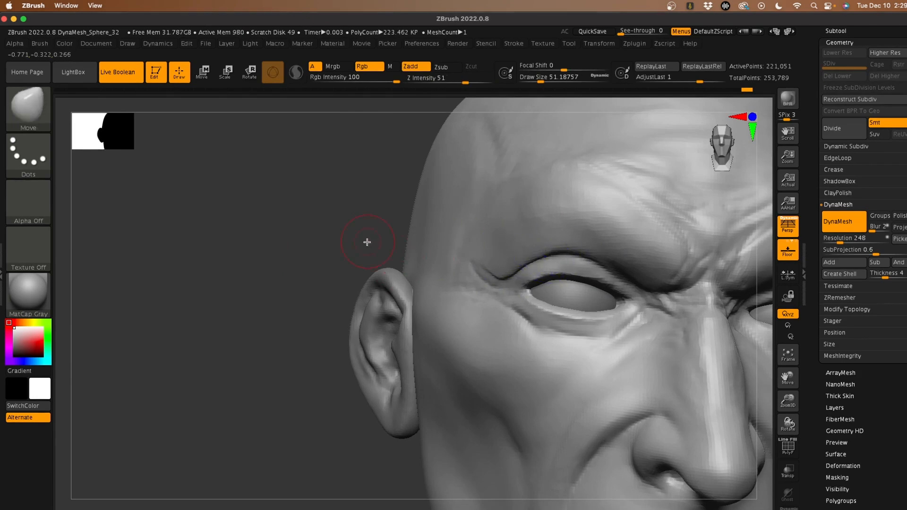
left_click_drag(268, 227, 226, 232)
mouse_move(238, 276)
left_mouse_down()
mouse_move(227, 251)
mouse_move(217, 269)
mouse_move(174, 280)
mouse_move(136, 273)
mouse_move(154, 257)
left_mouse_up()
key("shift")
left_click_drag(577, 218, 572, 225, "shift")
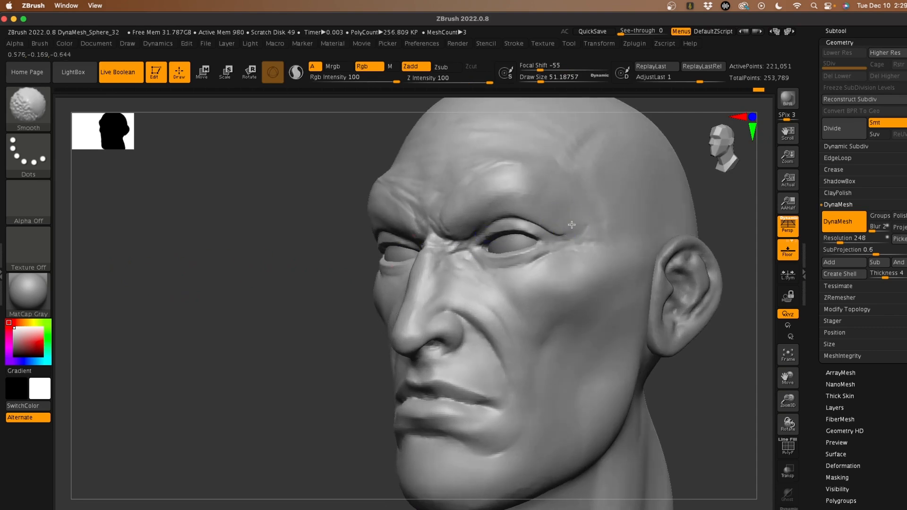
Step: Mask the nostril wing and the upper lip area inside the nasolabial fold with MaskLasso
mouse_move(215, 275)
left_mouse_down()
mouse_move(202, 281)
mouse_move(235, 344)
left_mouse_up()
left_click_drag(186, 262, 171, 274, "alt")
key("ctrl")
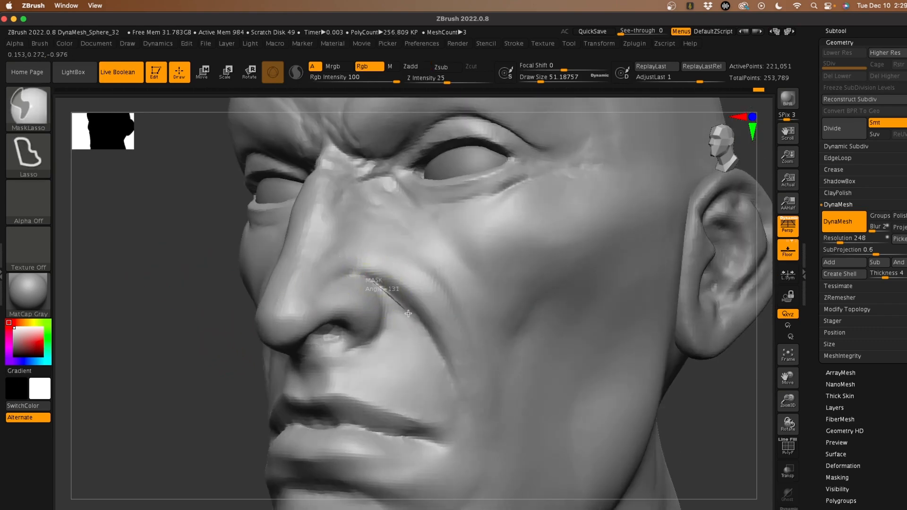
mouse_move(435, 351)
left_mouse_down("ctrl")
mouse_move(441, 433)
mouse_move(342, 295)
mouse_move(374, 282)
left_mouse_up("ctrl")
mouse_move(419, 321)
left_mouse_down("ctrl")
mouse_move(464, 400)
mouse_move(364, 305)
mouse_move(371, 280)
mouse_move(449, 383)
mouse_move(362, 296)
left_mouse_up("ctrl")
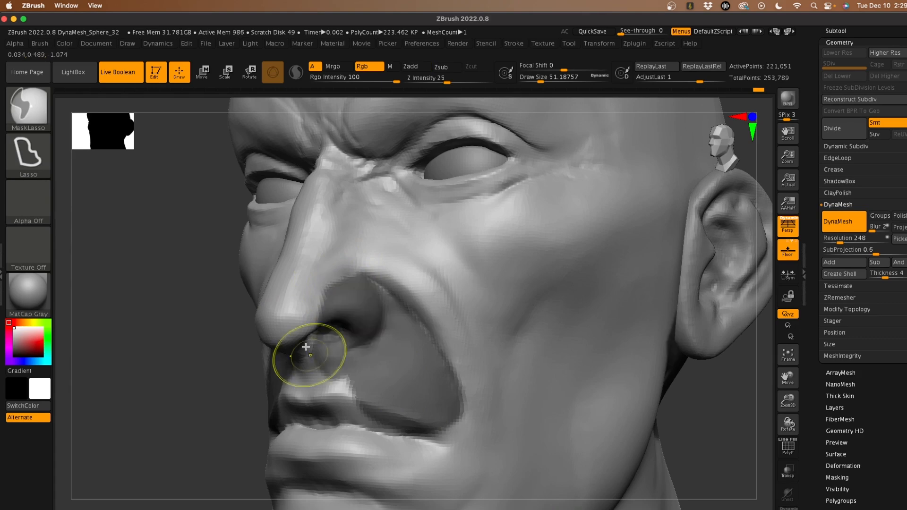
Step: Pull the cheek over the masked nasolabial fold with the Move brush at Draw Size about 71 and clear the mask
key("b")
key("m")
key("Escape")
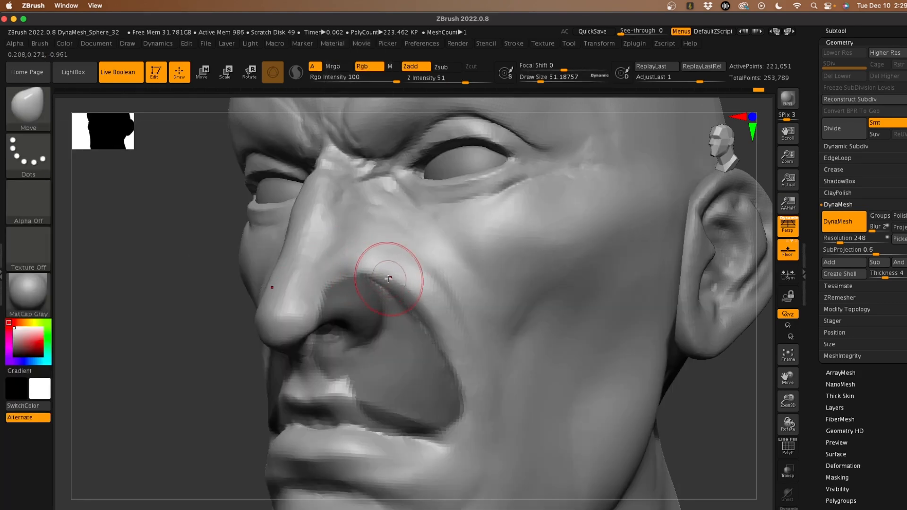
key("space")
mouse_move(388, 279)
left_mouse_down()
mouse_move(411, 279)
mouse_move(427, 328)
left_mouse_up()
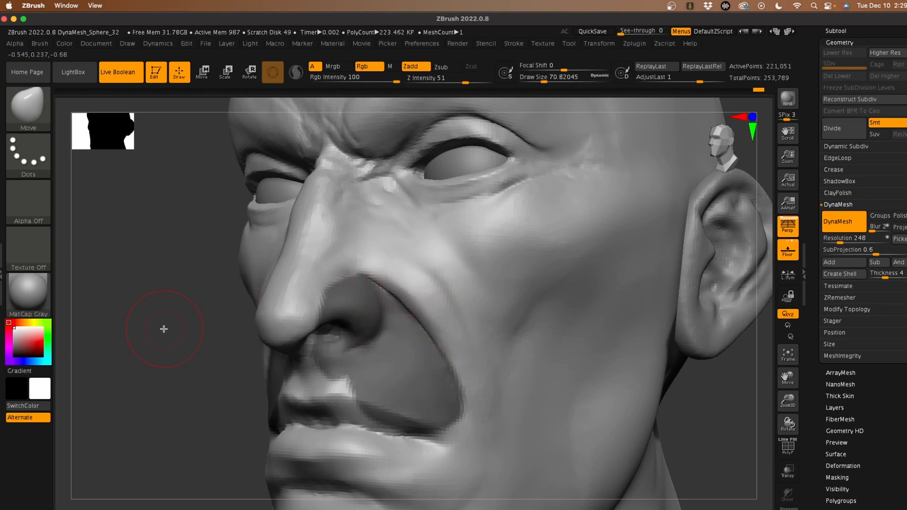
mouse_move(164, 332)
left_mouse_down()
mouse_move(140, 332)
mouse_move(164, 334)
mouse_move(151, 343)
mouse_move(138, 308)
mouse_move(146, 331)
mouse_move(137, 324)
mouse_move(157, 331)
mouse_move(159, 361)
mouse_move(209, 337)
left_mouse_up()
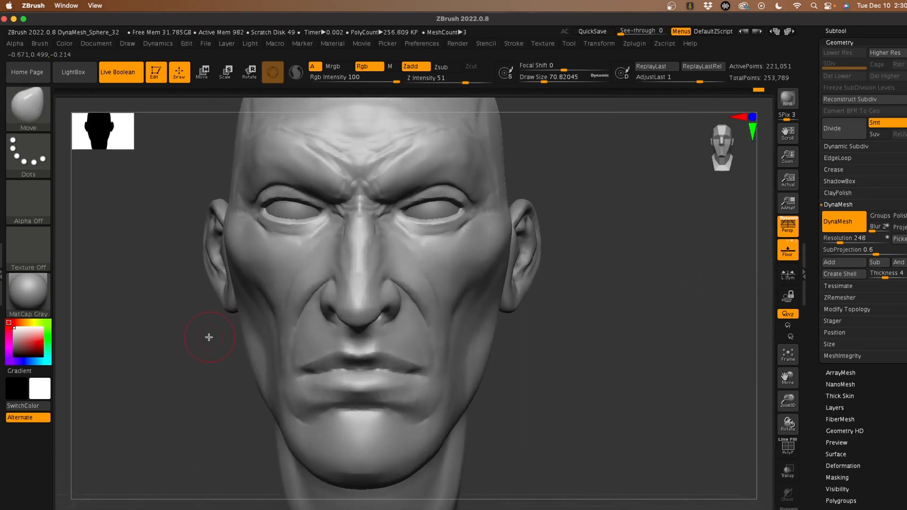
Step: Adjust the nasolabial folds beside the nose and mouth with the Move brush at Draw Size about 90
key("space")
left_click_drag(299, 315, 310, 315)
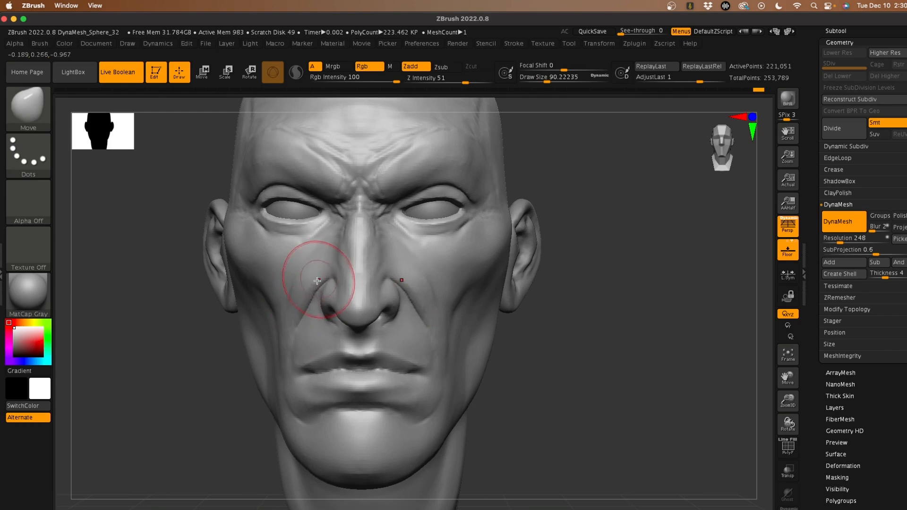
left_click_drag(294, 320, 292, 332)
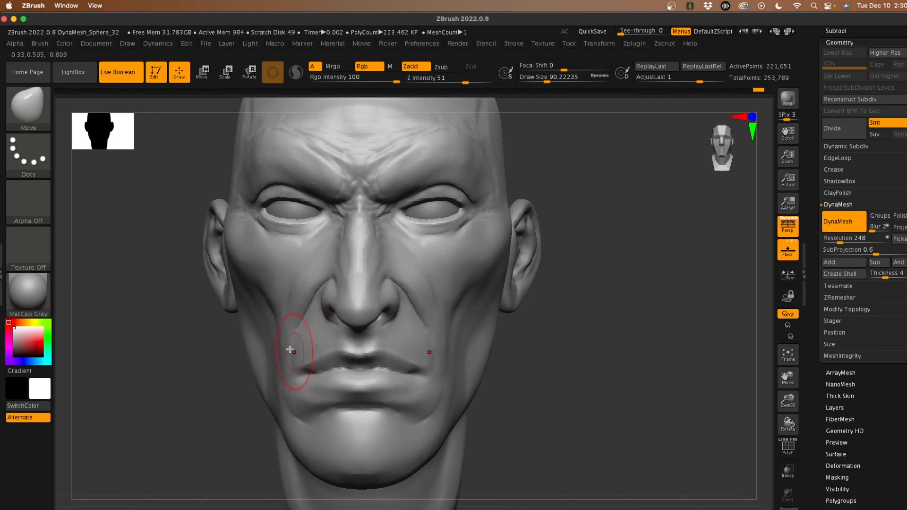
Step: Carve fine creases around the eyelids and under the eyes with the DamStandard brush at Draw Size about 12
mouse_move(162, 355)
left_mouse_down()
mouse_move(185, 353)
mouse_move(189, 340)
mouse_move(140, 356)
mouse_move(137, 348)
mouse_move(158, 349)
mouse_move(168, 334)
mouse_move(176, 411)
mouse_move(172, 347)
mouse_move(172, 370)
mouse_move(189, 348)
mouse_move(166, 348)
mouse_move(163, 377)
mouse_move(170, 359)
left_mouse_up()
key("b")
key("d")
key("s")
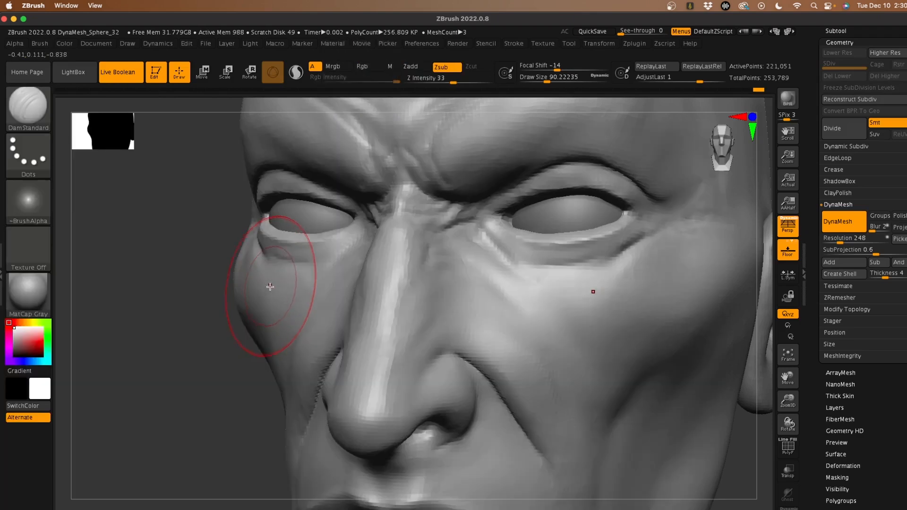
key("space")
left_click_drag(270, 287, 254, 290)
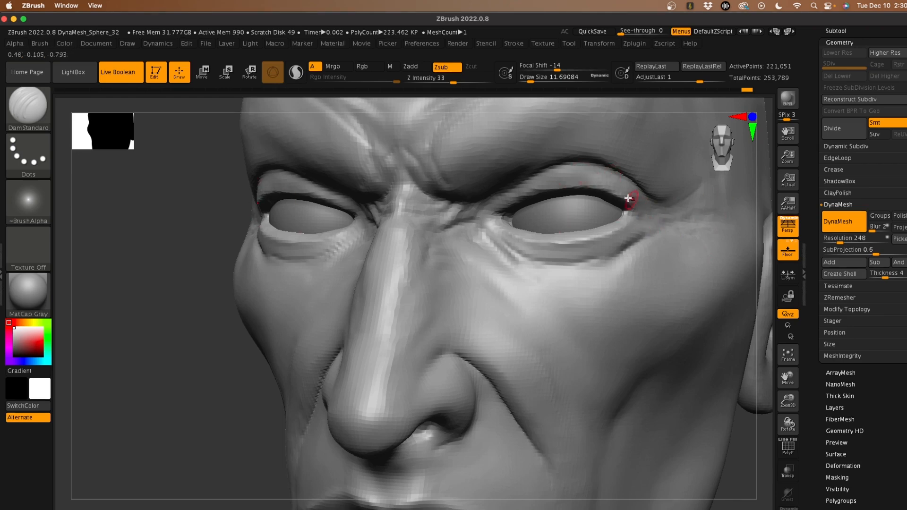
left_click_drag(504, 247, 556, 275)
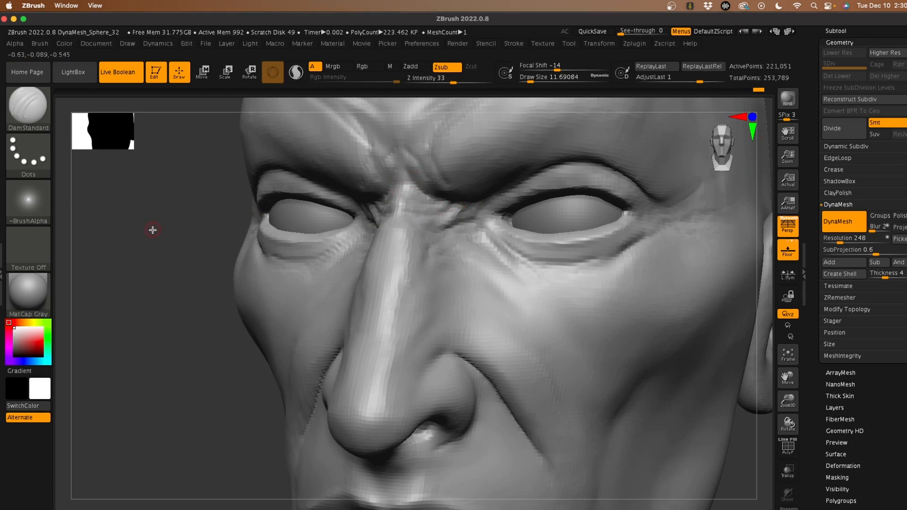
Step: Work the DamStandard brush over the creases at the mouth corners, outer eye corners and brow from several angles
left_click_drag(153, 230, 127, 216)
left_click_drag(125, 391, 141, 382)
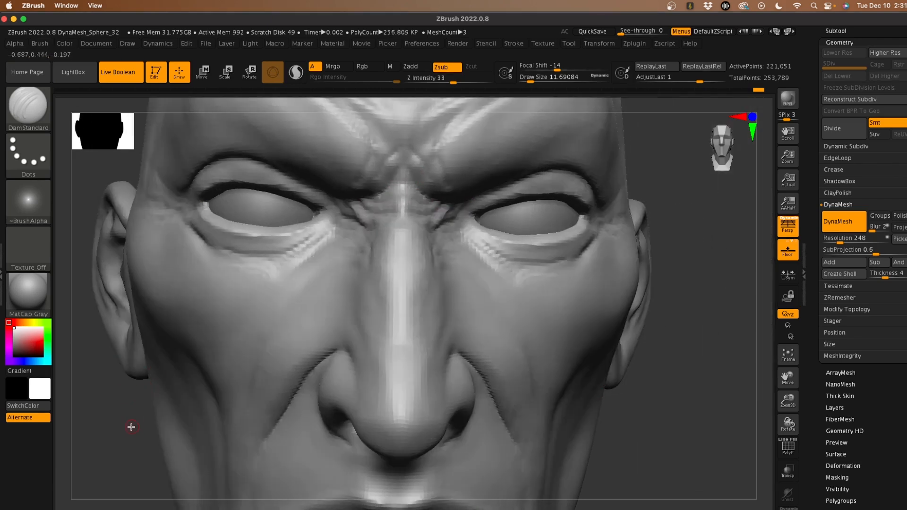
left_click_drag(132, 427, 184, 359)
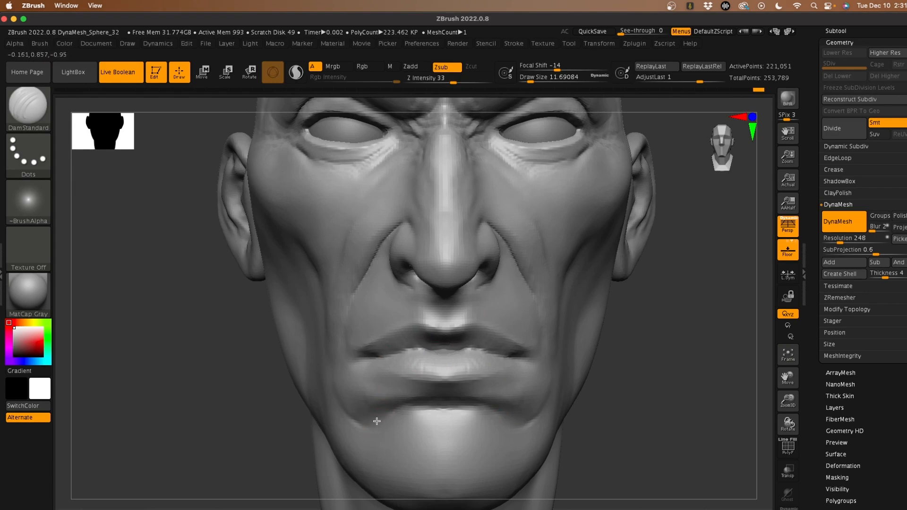
left_click_drag(202, 371, 208, 326, "alt")
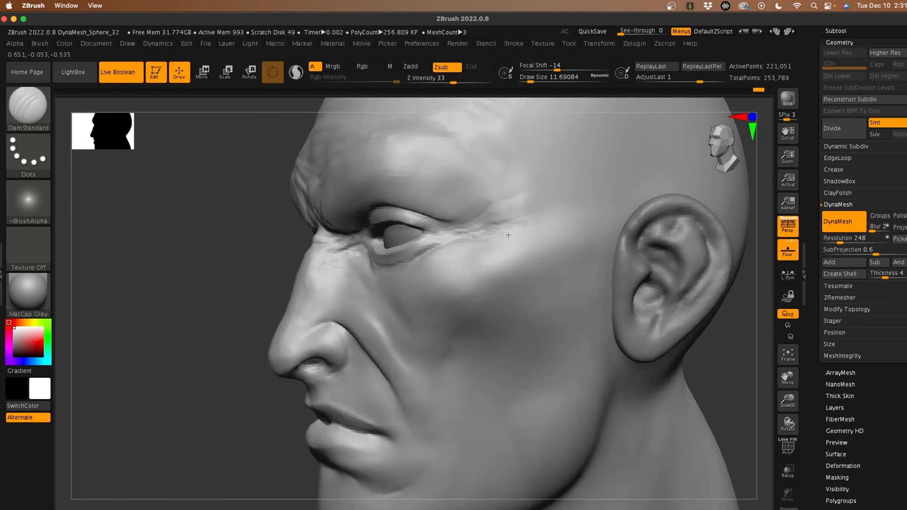
mouse_move(178, 296)
left_mouse_down()
mouse_move(178, 259)
mouse_move(172, 298)
mouse_move(205, 271)
mouse_move(150, 301)
mouse_move(113, 281)
mouse_move(152, 293)
mouse_move(140, 304)
mouse_move(149, 305)
left_mouse_up()
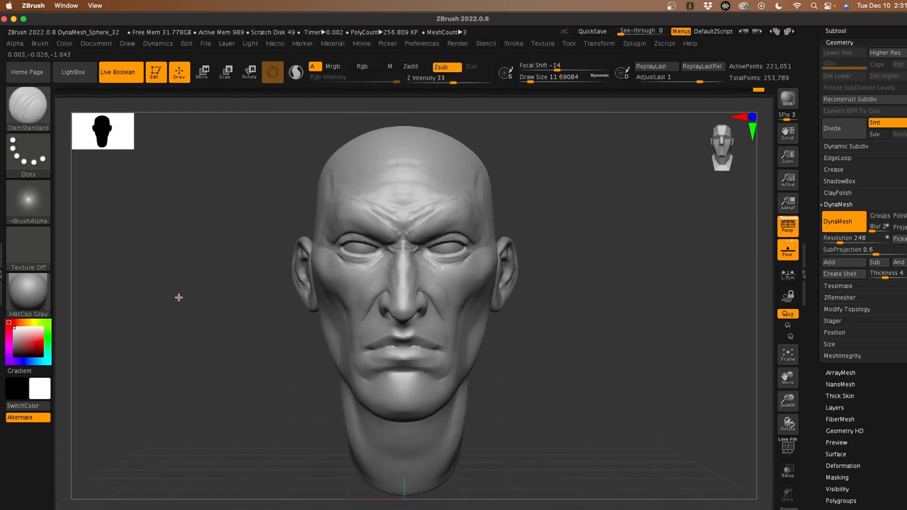
left_click_drag(203, 301, 185, 313, "alt")
left_click_drag(242, 346, 264, 290)
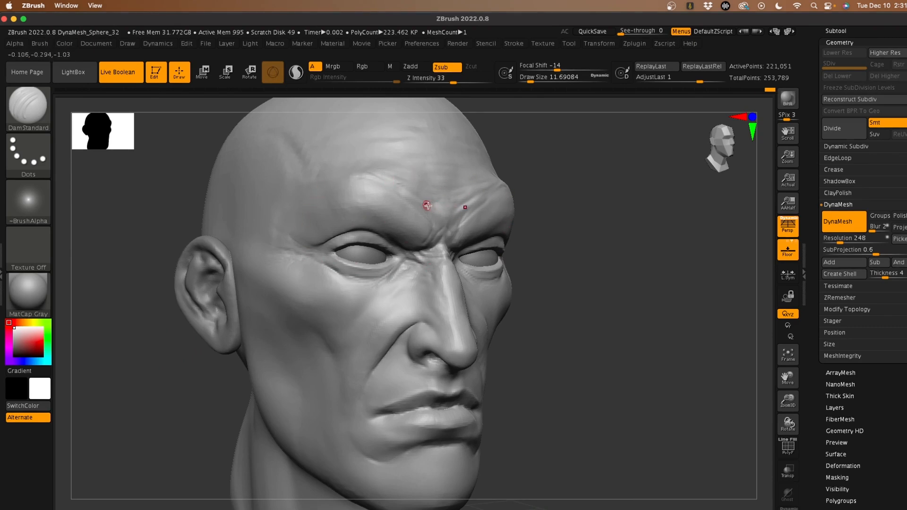
Step: Deepen the nasolabial creases beside the nostrils with the DamStandard brush at Draw Size about 39, smoothing where needed, and undo the last change
mouse_move(189, 223)
left_mouse_down()
mouse_move(141, 225)
mouse_move(175, 286)
mouse_move(157, 314)
mouse_move(159, 337)
mouse_move(188, 334)
mouse_move(189, 373)
mouse_move(146, 365)
mouse_move(165, 331)
left_mouse_up()
key("shift")
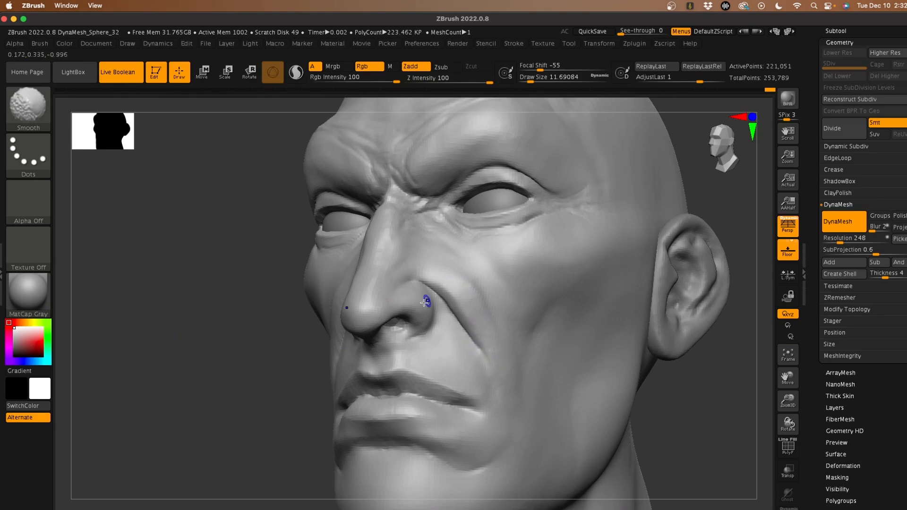
key("space")
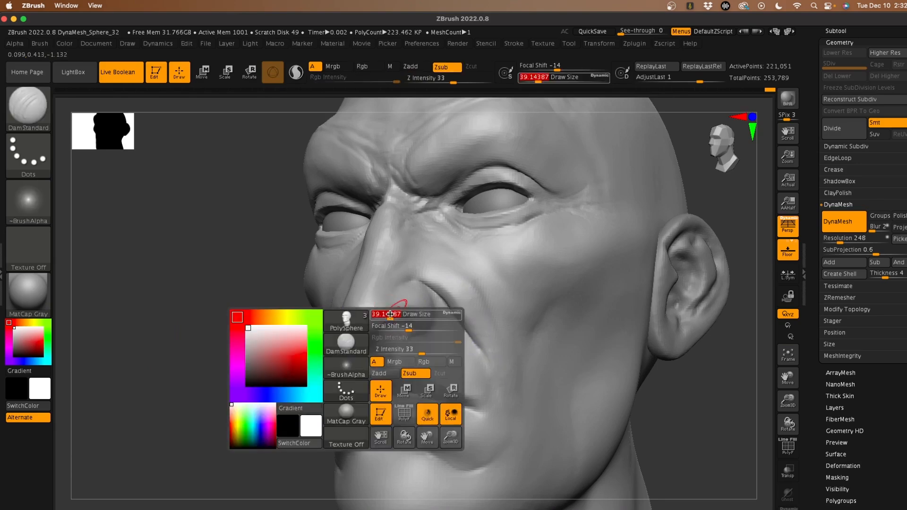
key("shift")
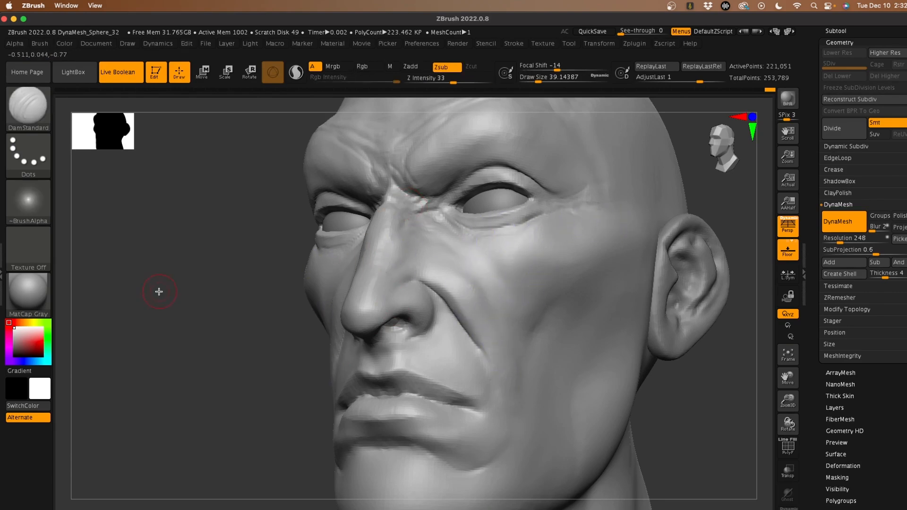
left_click_drag(158, 290, 259, 324, "shift")
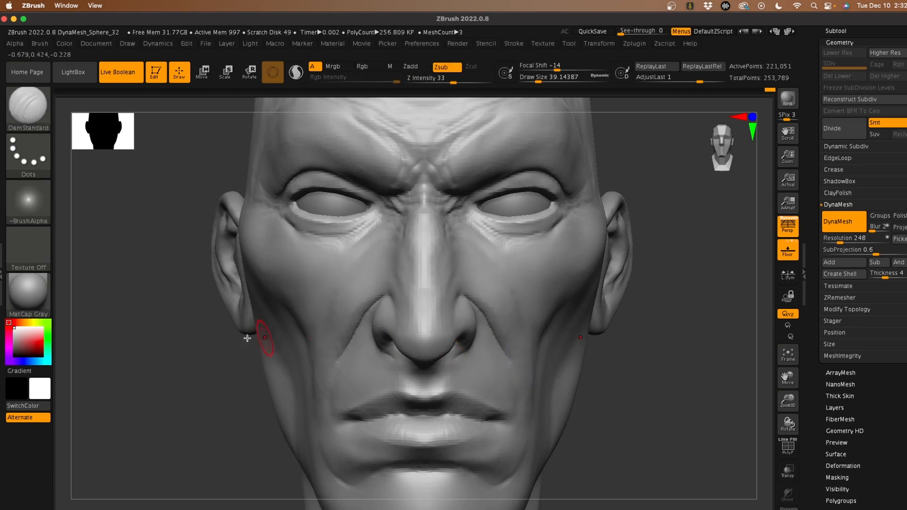
mouse_move(172, 379)
left_mouse_down("alt")
mouse_move(164, 328)
mouse_move(160, 336)
mouse_move(171, 331)
mouse_move(185, 349)
mouse_move(136, 332)
mouse_move(144, 336)
left_mouse_up("alt")
mouse_move(335, 359)
left_mouse_down("shift")
mouse_move(336, 373)
mouse_move(340, 365)
left_mouse_up("shift")
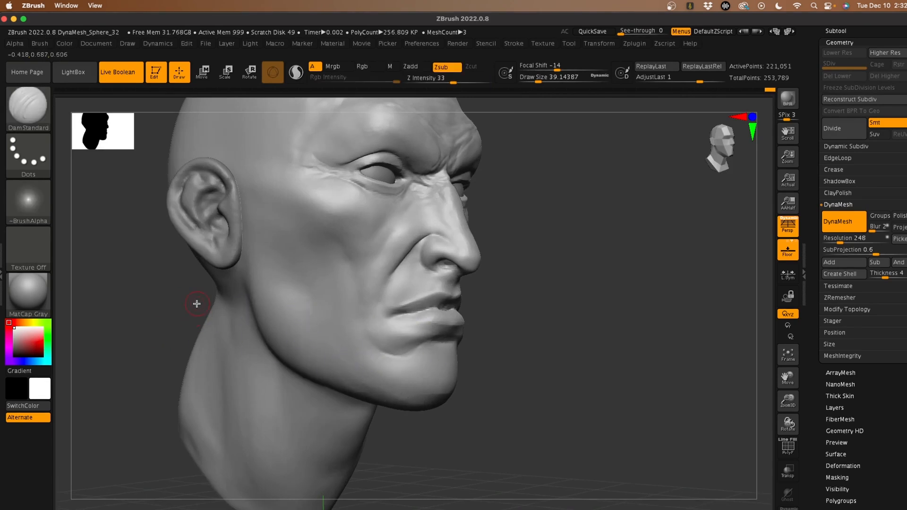
mouse_move(118, 312)
left_mouse_down("ctrl")
mouse_move(161, 306)
mouse_move(152, 299)
mouse_move(148, 314)
mouse_move(172, 315)
left_mouse_up("ctrl")
key("ctrl+z")
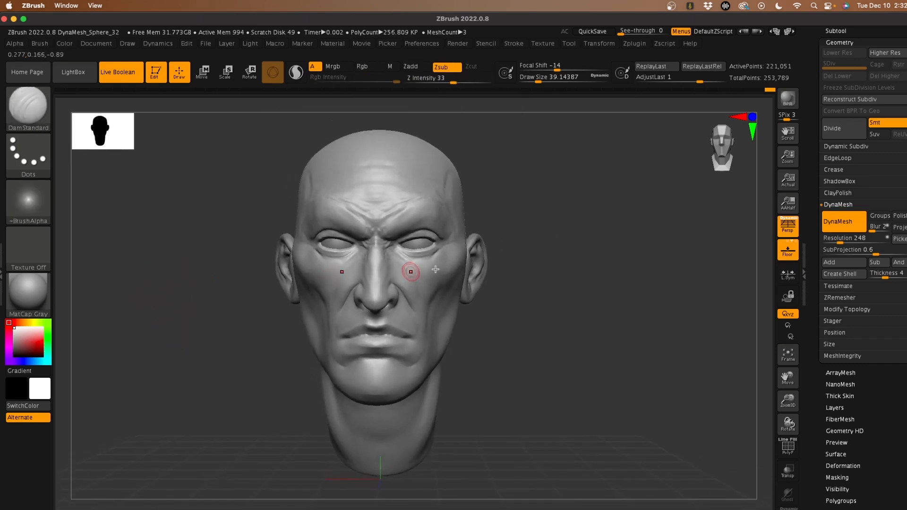
Step: Duplicate the PolySphere head subtool
left_click_drag(811, 159, 812, 220)
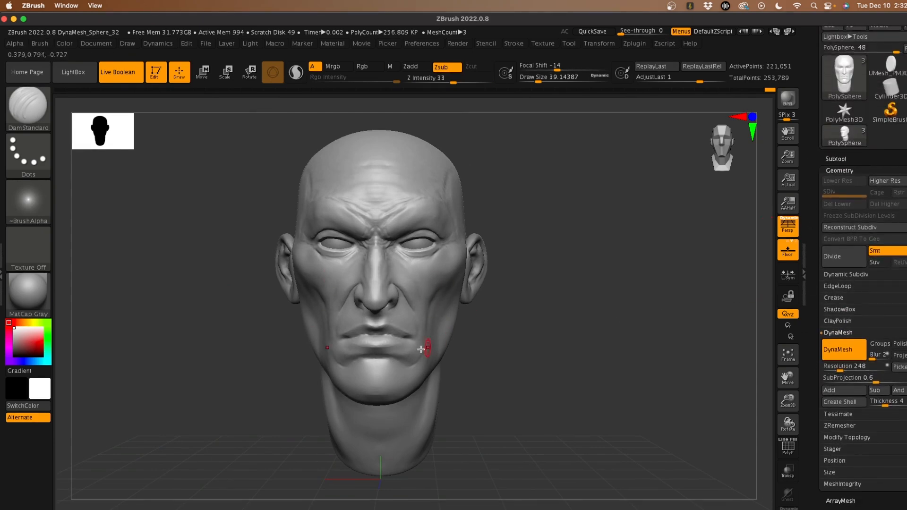
left_click_drag(427, 349, 586, 292)
scroll(831, 250, "up", 3)
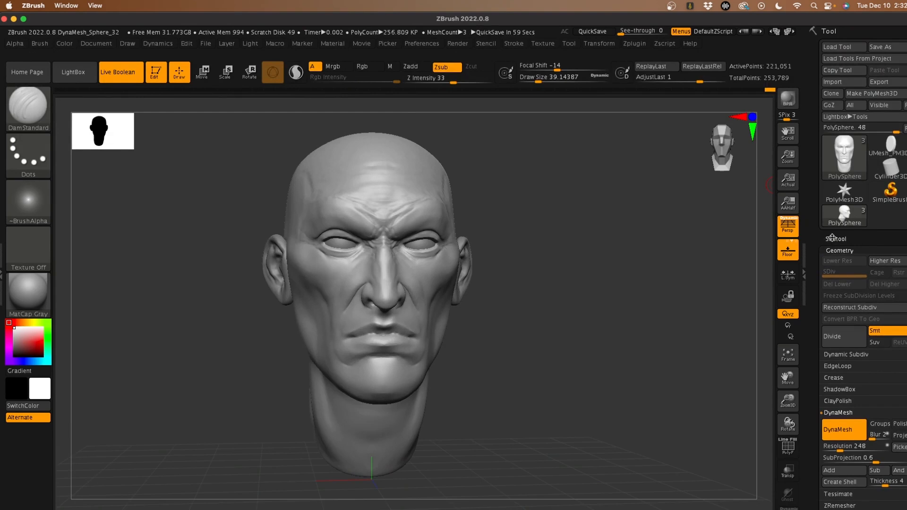
left_click(831, 238)
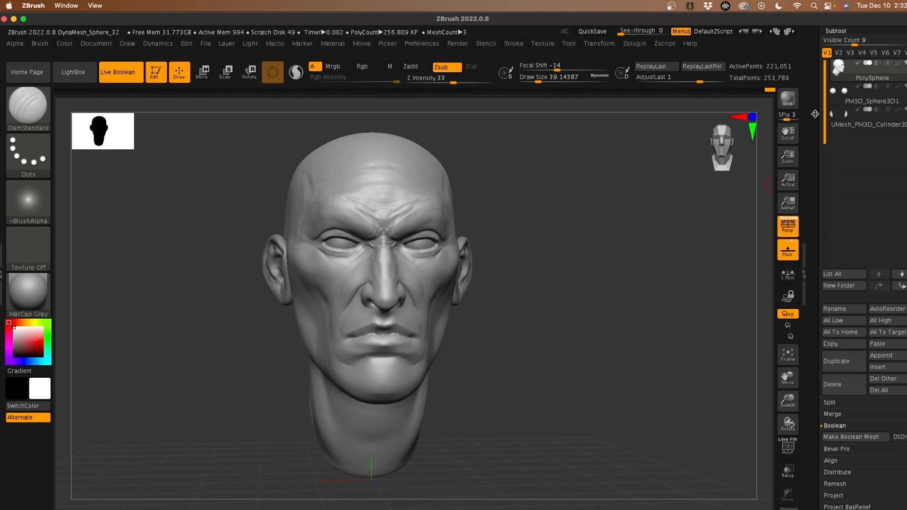
scroll(815, 164, "down", 3)
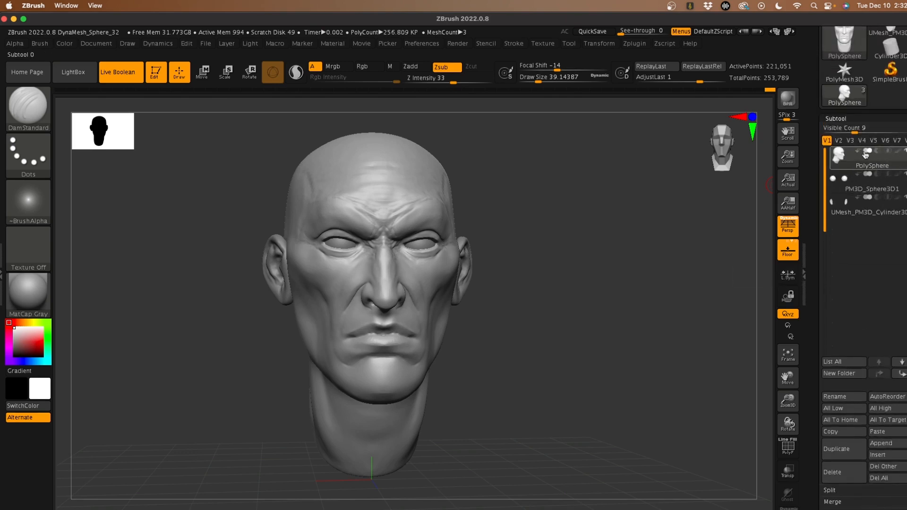
left_click(842, 450)
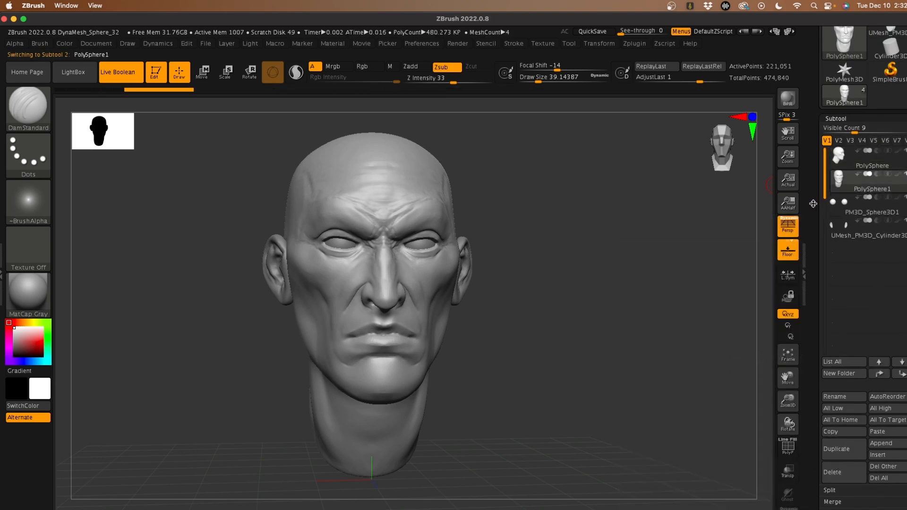
Step: Turn off DynaMesh for the duplicated head subtool
left_click_drag(813, 203, 822, 116)
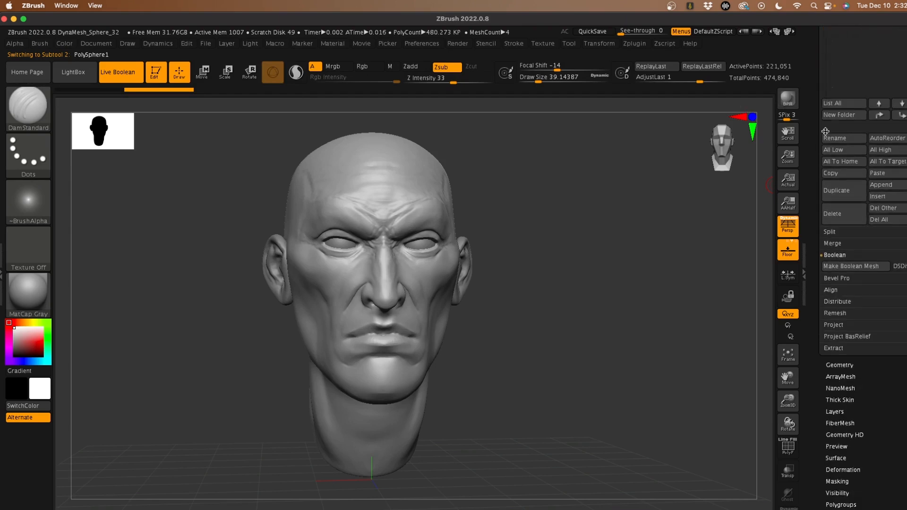
left_click(844, 365)
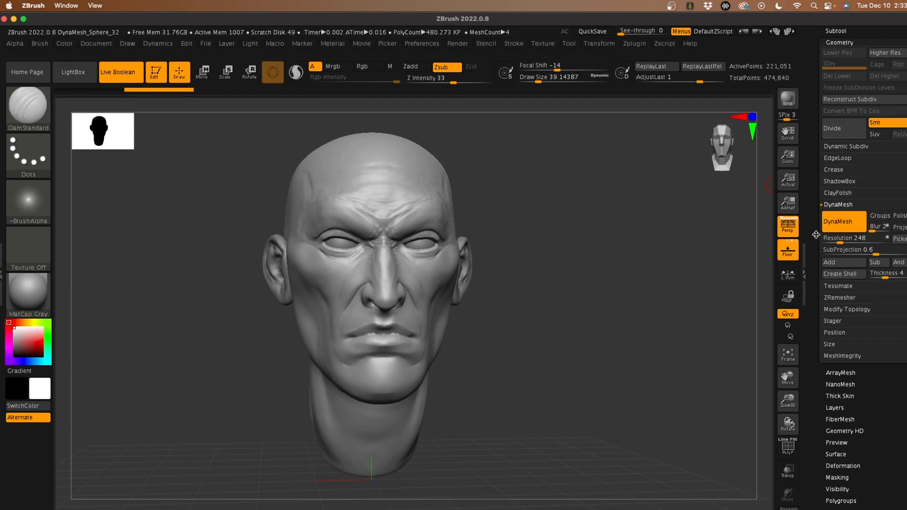
left_click(830, 226)
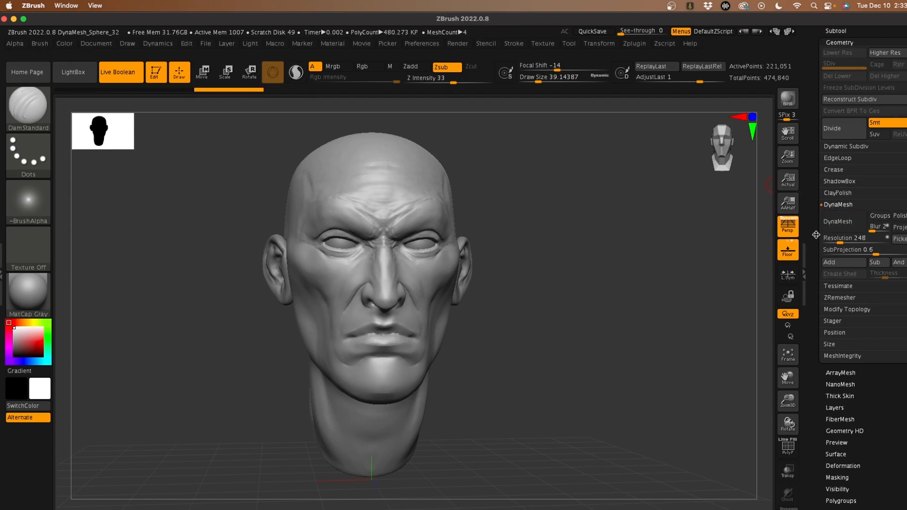
left_click_drag(816, 234, 816, 219)
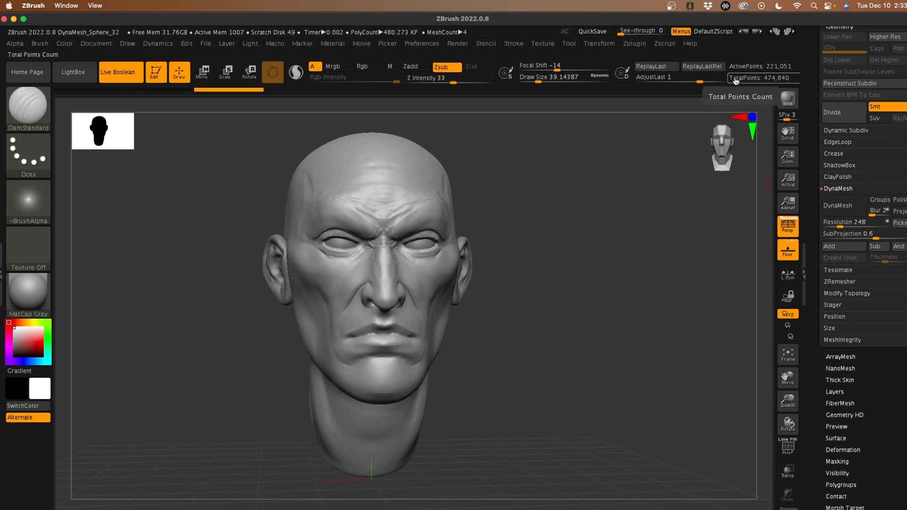
Step: Remesh the duplicated head with ZRemesher using the Half target polygon option
left_click(835, 294)
left_click(839, 212)
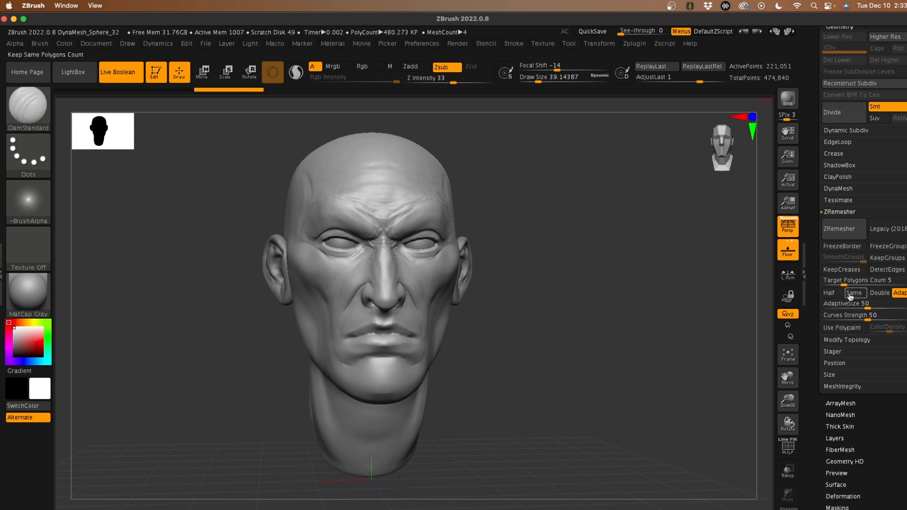
left_click(833, 294)
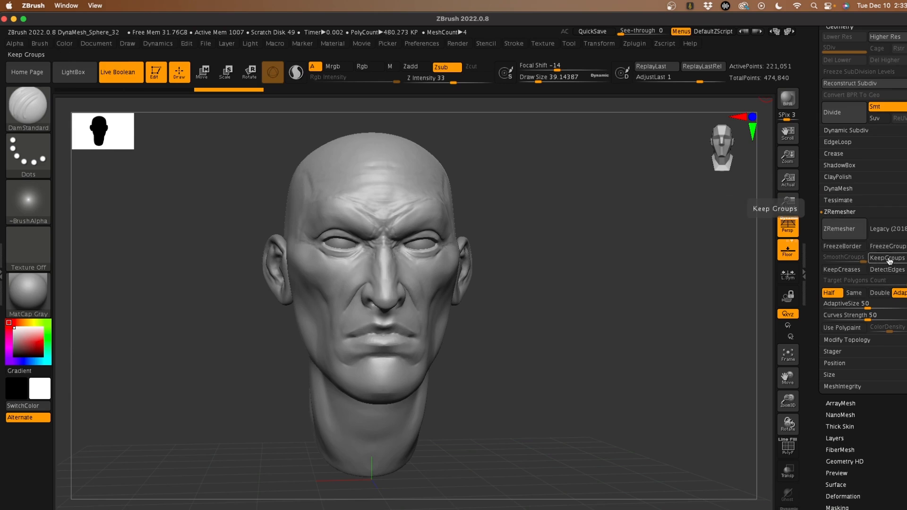
left_click(836, 234)
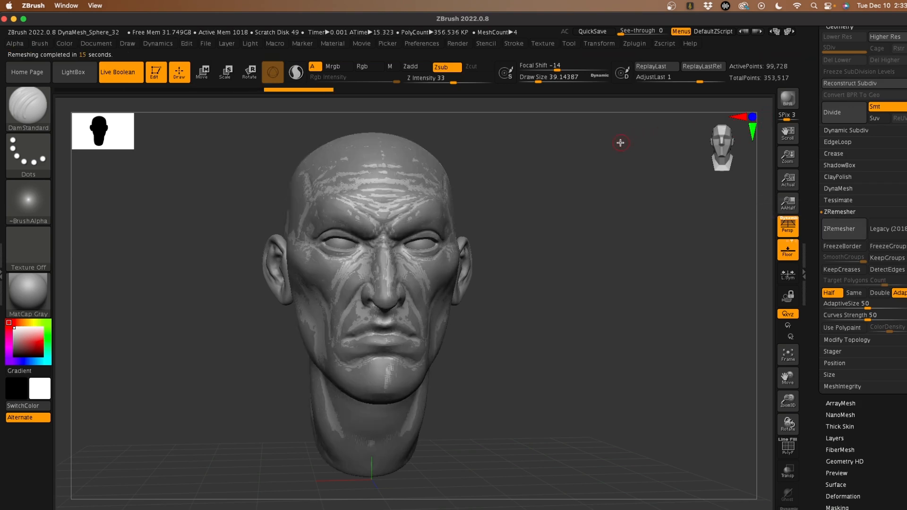
Step: Hide the original PolySphere head and inspect the remeshed duplicate's topology with the polyframe display
scroll(841, 189, "up", 10)
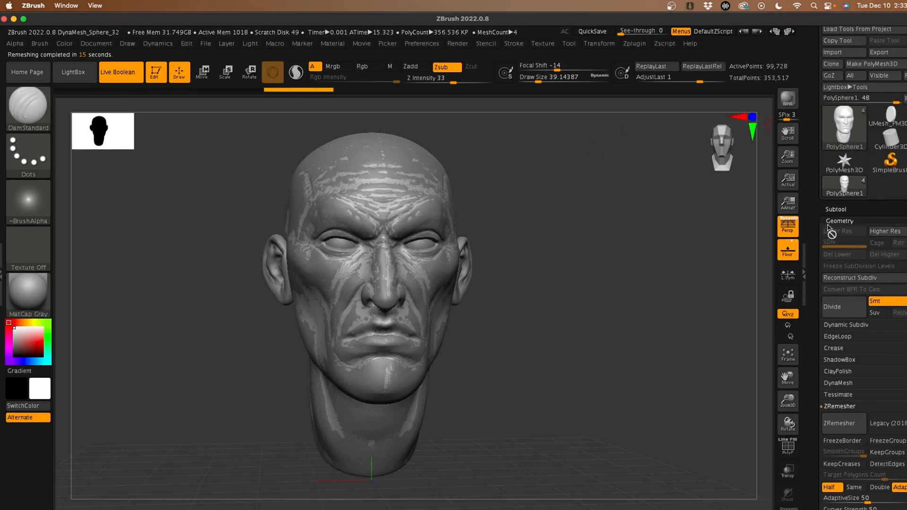
left_click(906, 63)
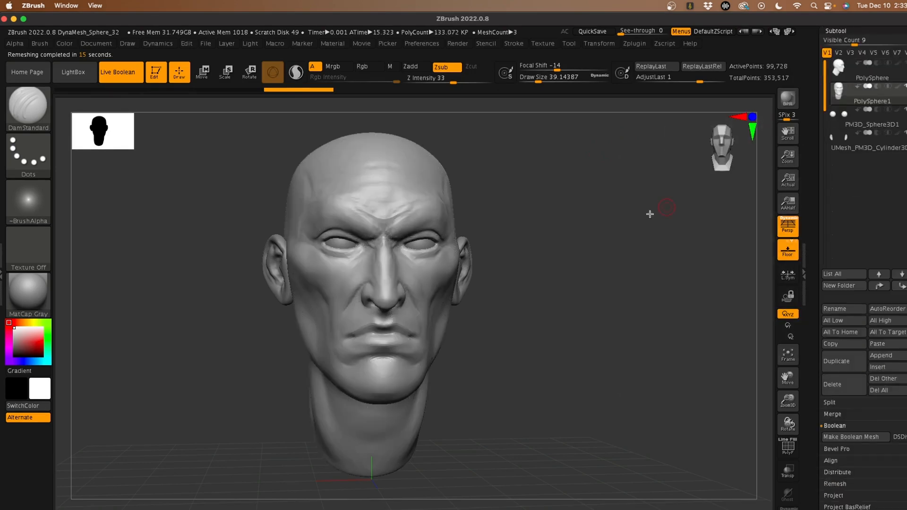
left_click_drag(178, 253, 186, 318, "alt")
left_click_drag(168, 279, 163, 358, "alt")
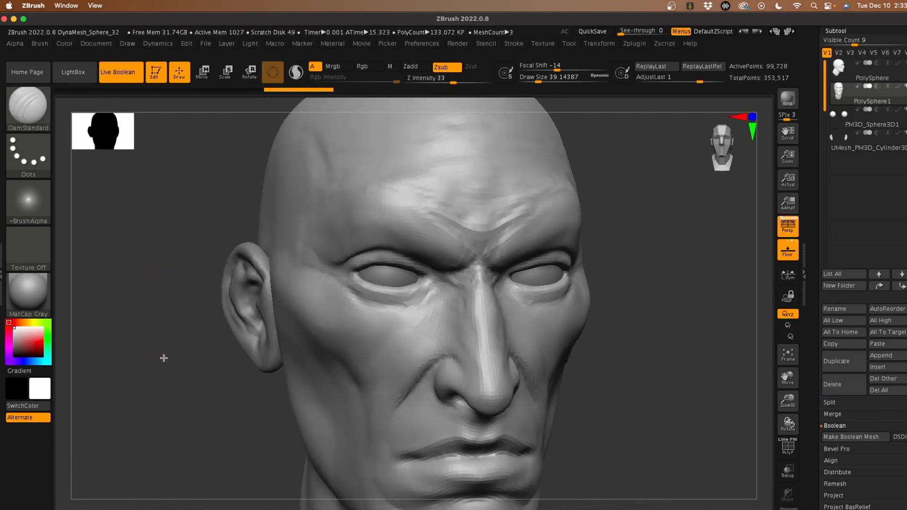
key("shift+f")
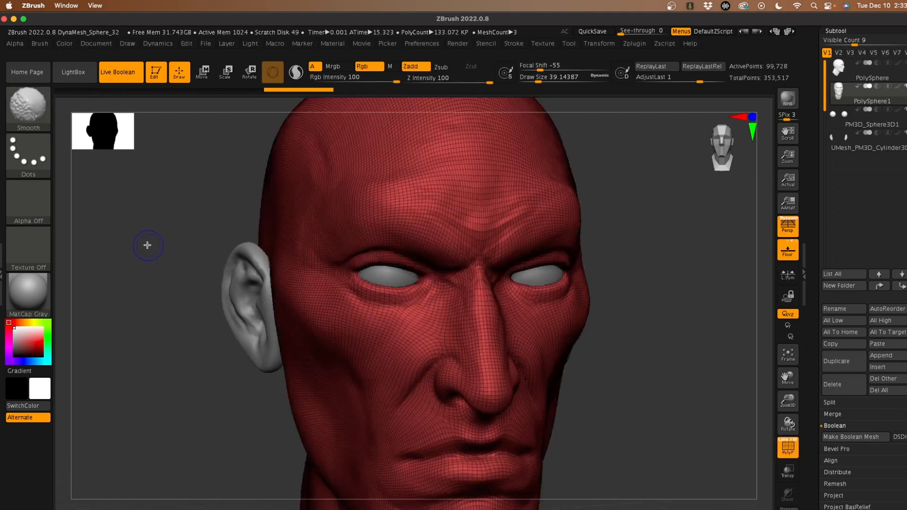
key("shift+f")
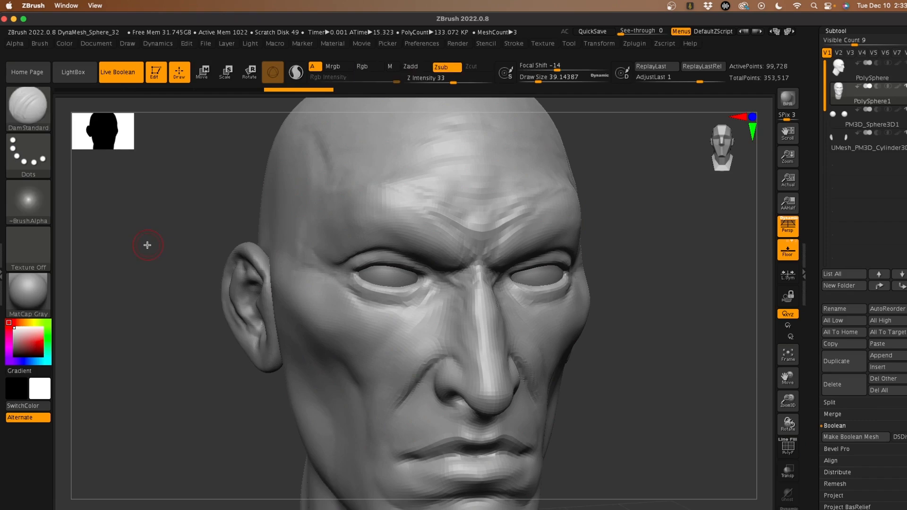
mouse_move(195, 388)
left_mouse_down("shift")
mouse_move(186, 373)
mouse_move(182, 395)
mouse_move(176, 372)
mouse_move(179, 392)
left_mouse_up("shift")
mouse_move(178, 392)
left_mouse_down("alt")
mouse_move(181, 405)
mouse_move(166, 370)
mouse_move(152, 377)
mouse_move(188, 397)
mouse_move(177, 399)
left_mouse_up("alt")
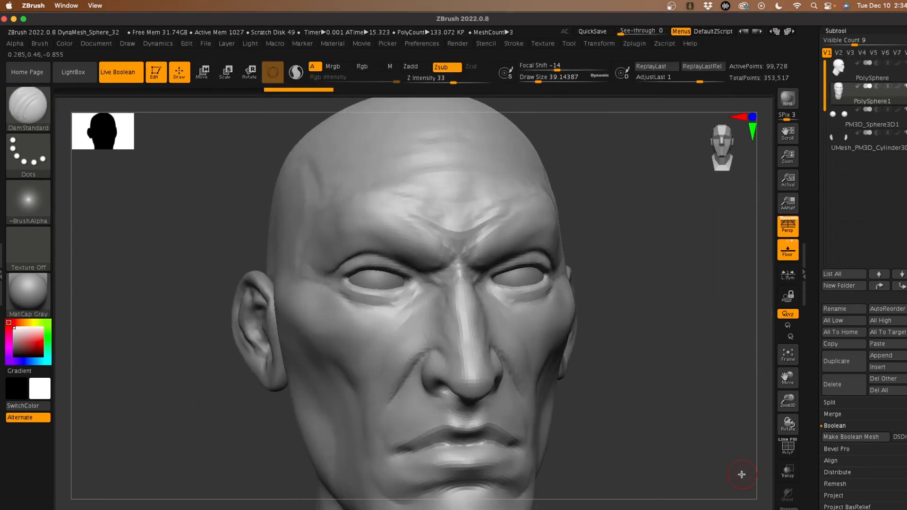
Step: Run ZRemesher on the duplicated head once more with the Half option to reduce its polygons further
scroll(813, 378, "down", 8)
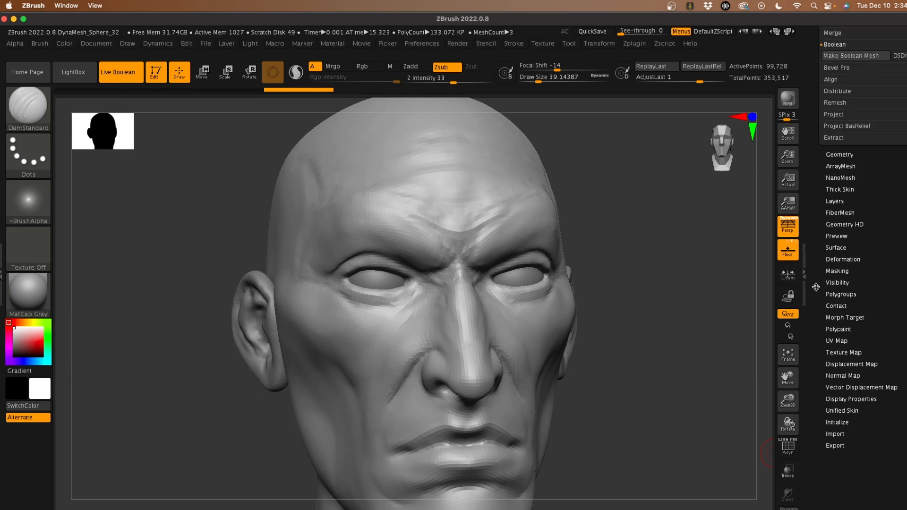
left_click(841, 156)
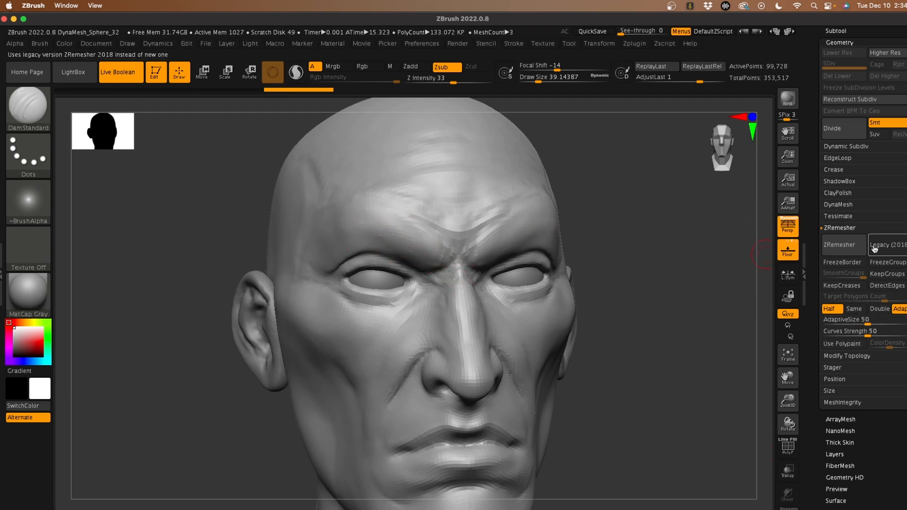
left_click(838, 251)
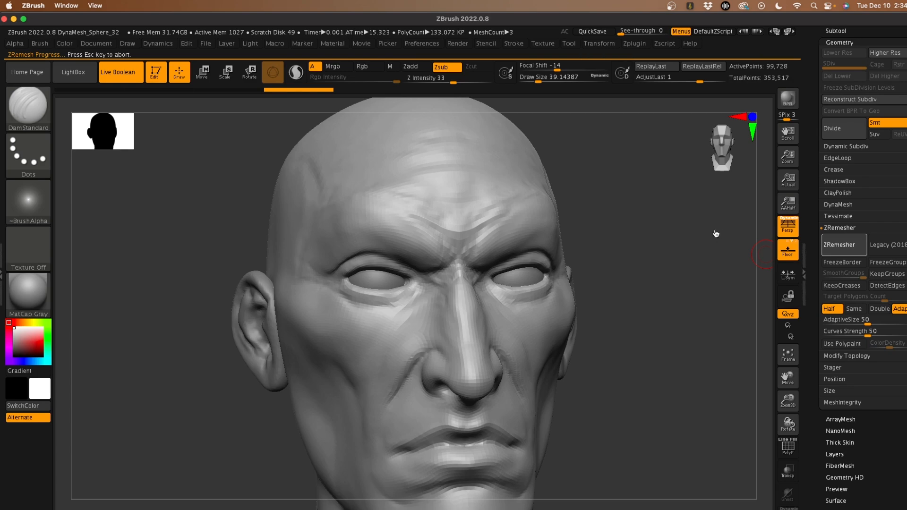
mouse_move(678, 234)
left_mouse_down()
mouse_move(662, 247)
mouse_move(675, 241)
left_mouse_up()
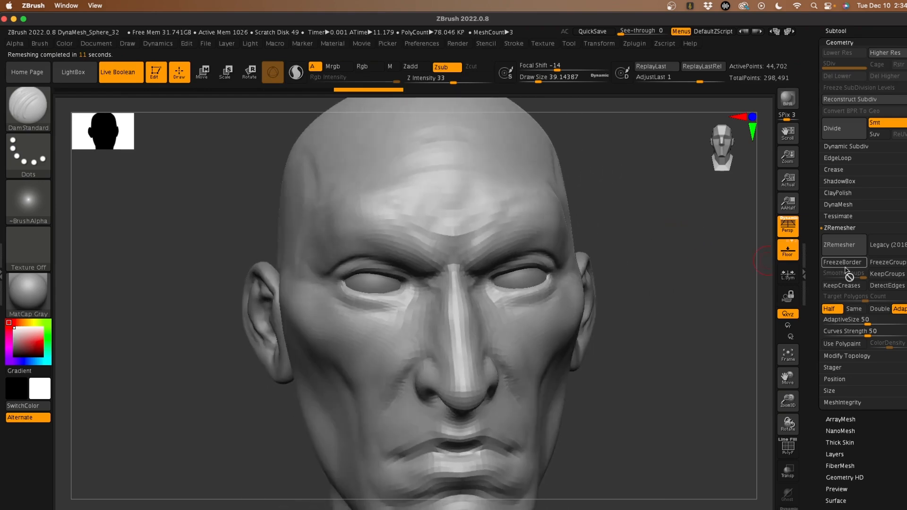
Step: Remesh the duplicated head two more times at Half with ZRemesher and check the low-poly form from the front
left_click(839, 245)
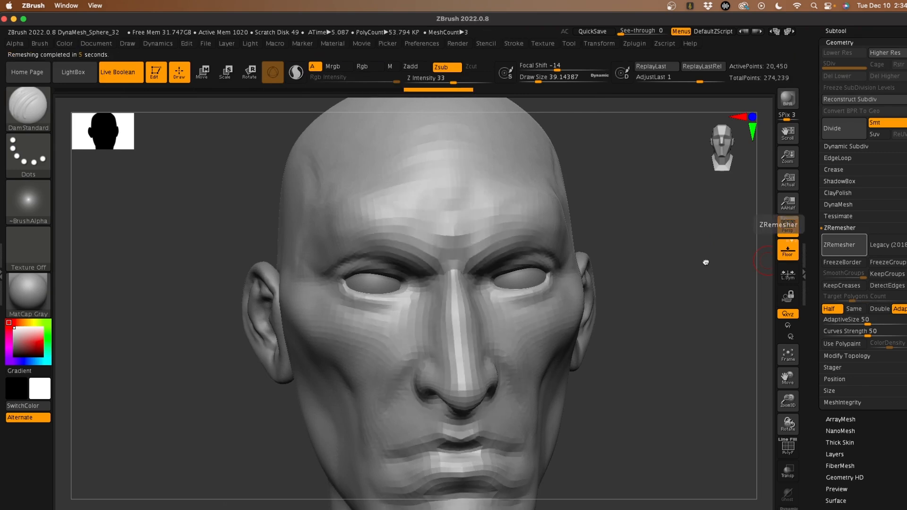
mouse_move(706, 263)
left_mouse_down()
mouse_move(694, 233)
mouse_move(694, 274)
mouse_move(733, 265)
mouse_move(686, 265)
left_mouse_up()
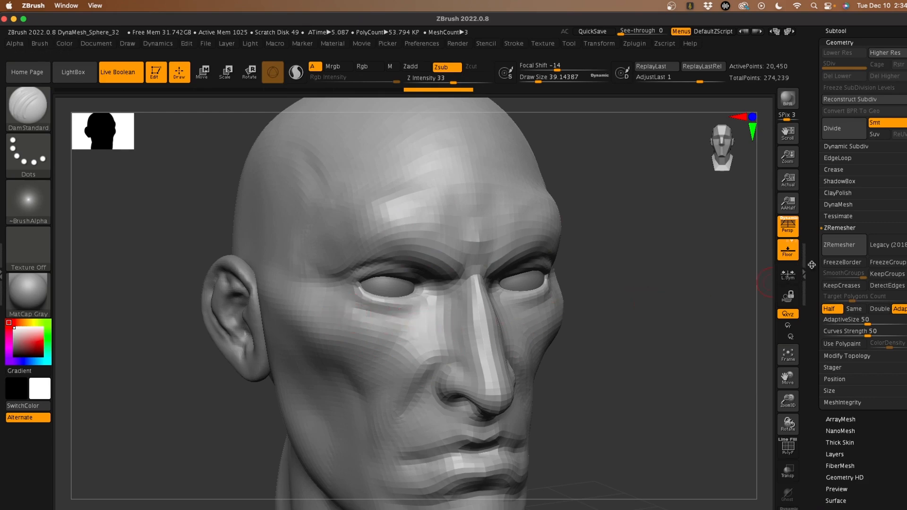
left_click(840, 252)
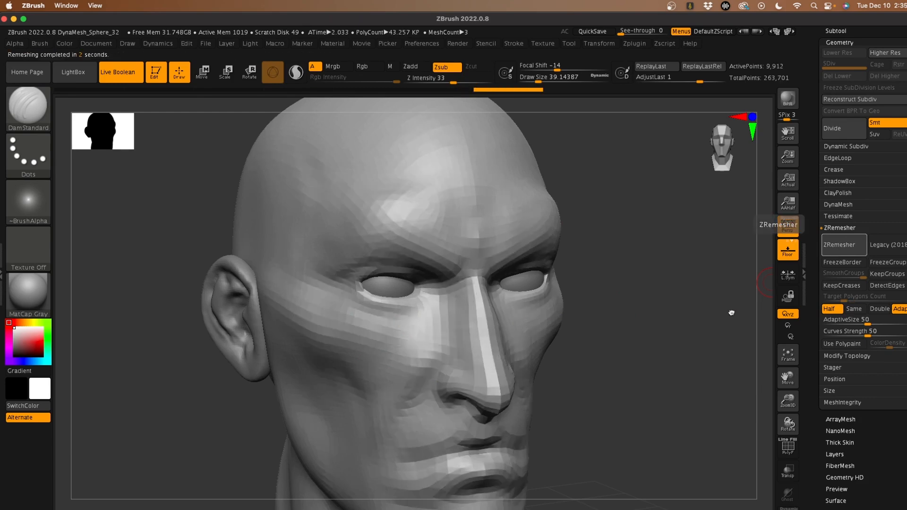
key("f")
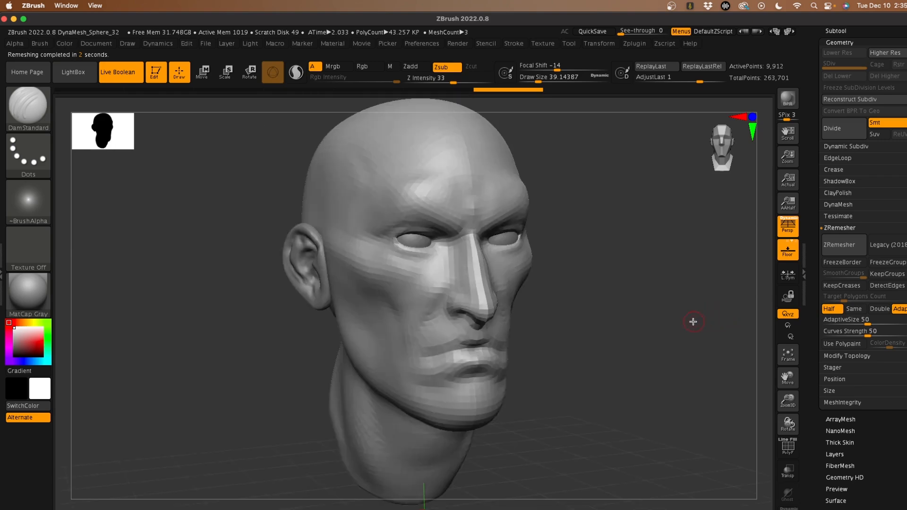
left_click_drag(693, 320, 682, 322)
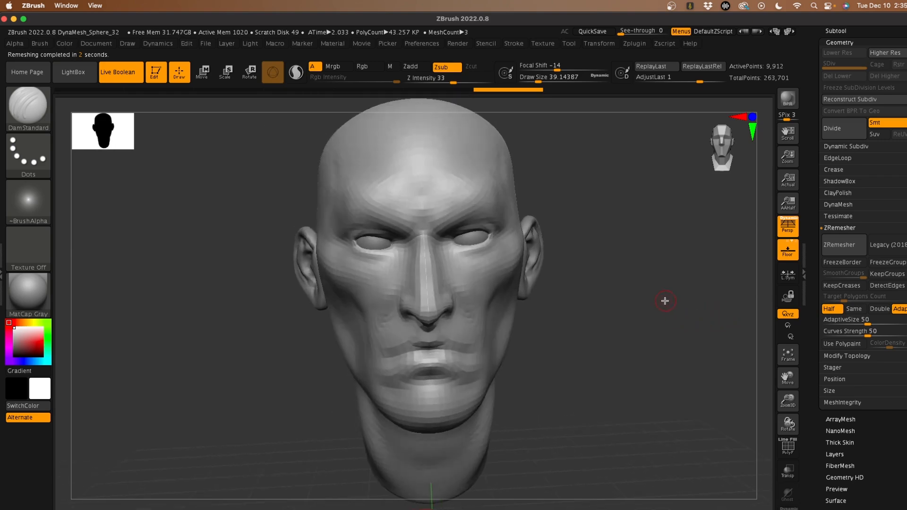
left_click_drag(228, 317, 221, 304)
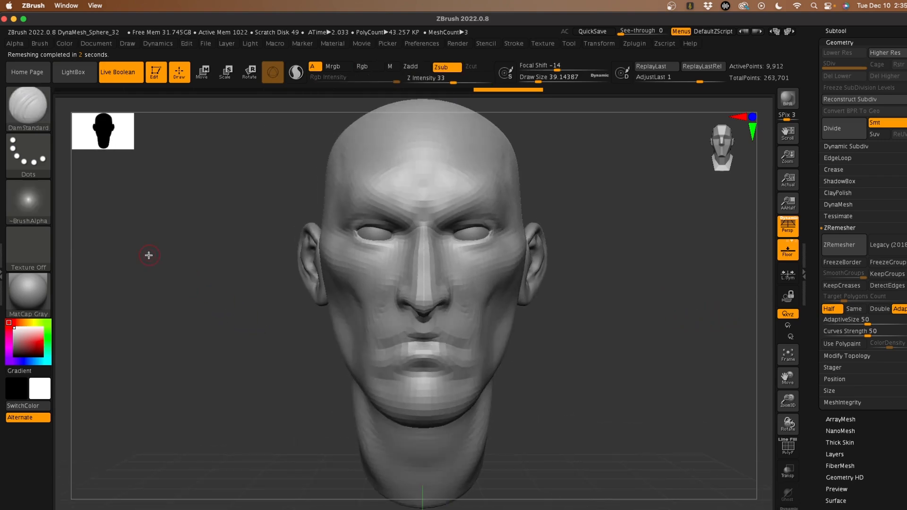
scroll(810, 162, "up", 5)
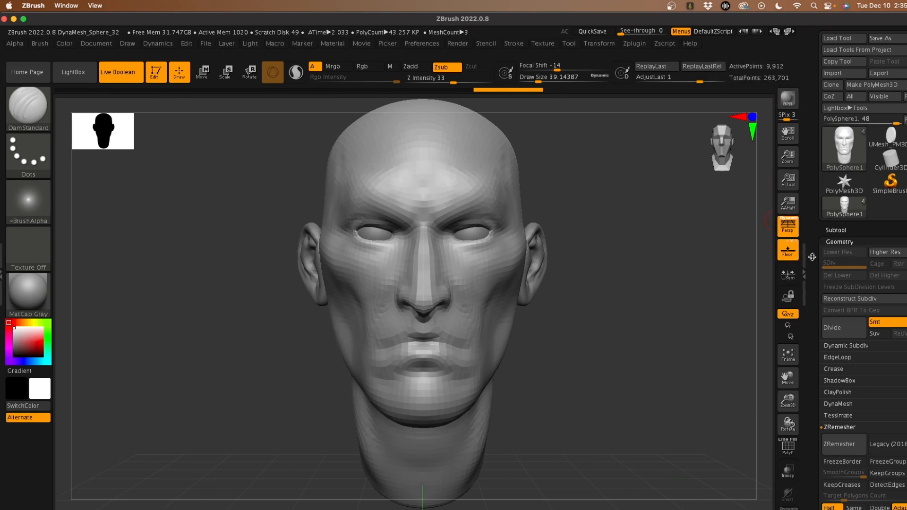
Step: Divide the remeshed head three times to build it up to subdivision level 4
scroll(813, 256, "down", 3)
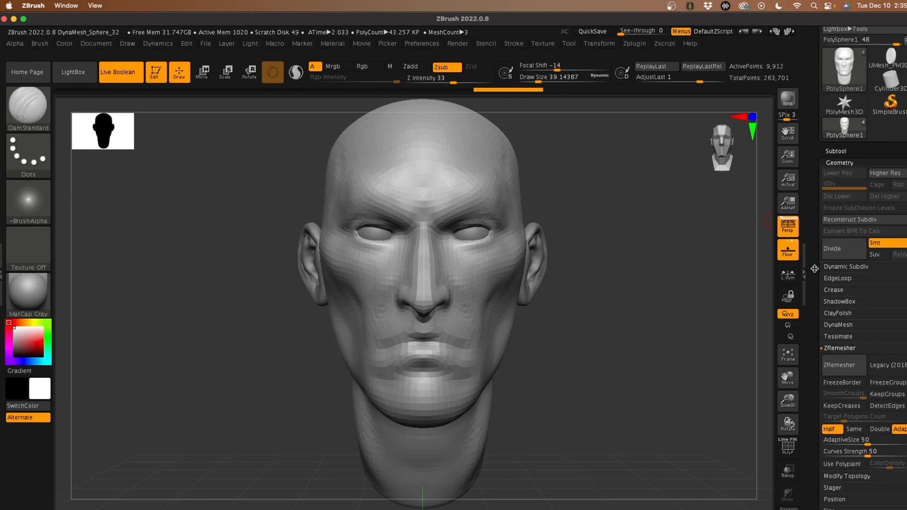
left_click(843, 255)
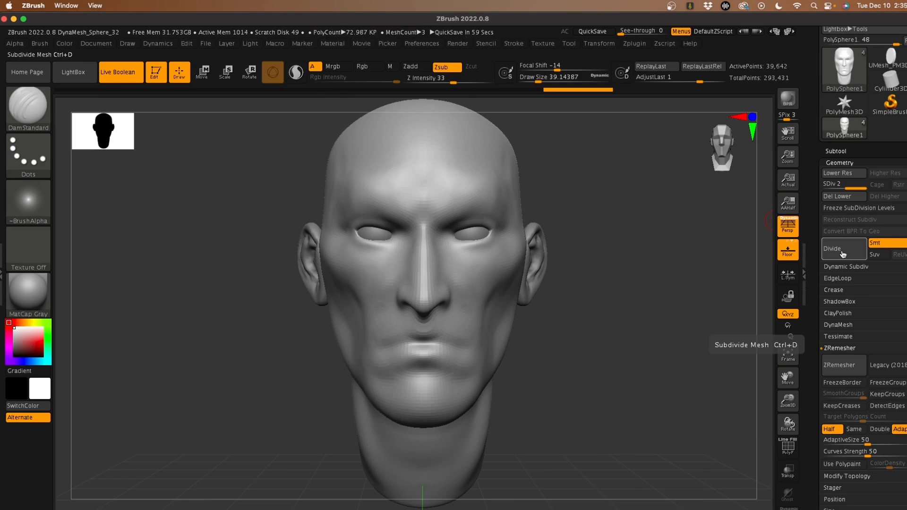
left_click(840, 248)
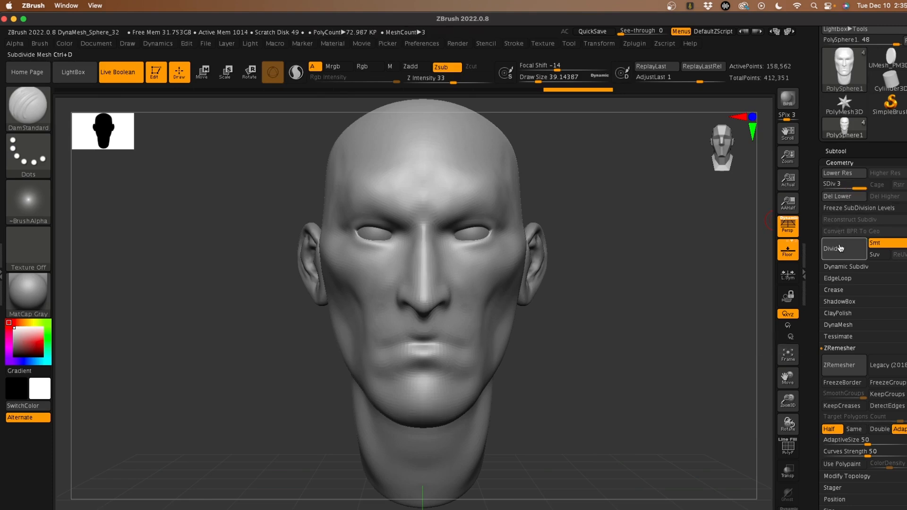
left_click(843, 248)
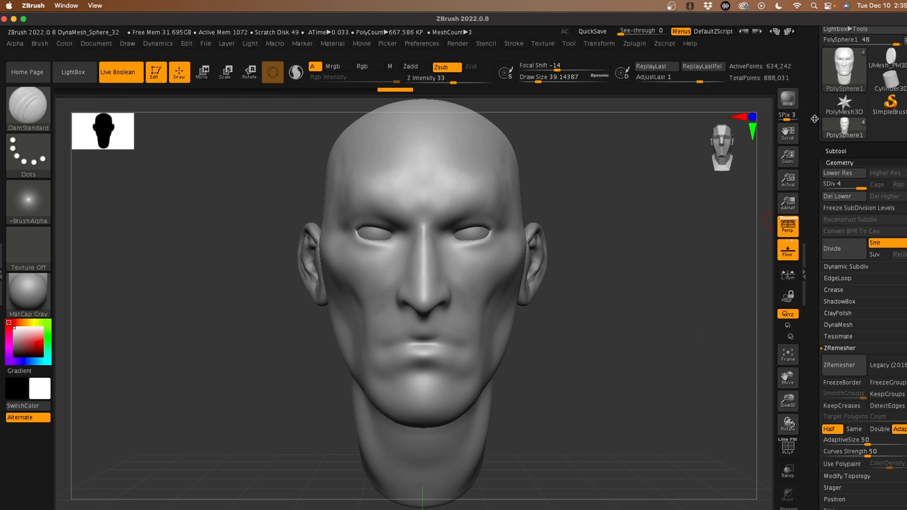
Step: Show the original PolySphere head together with PolySphere1, and hide the eyeball and ear subtools
left_click_drag(816, 120, 812, 201)
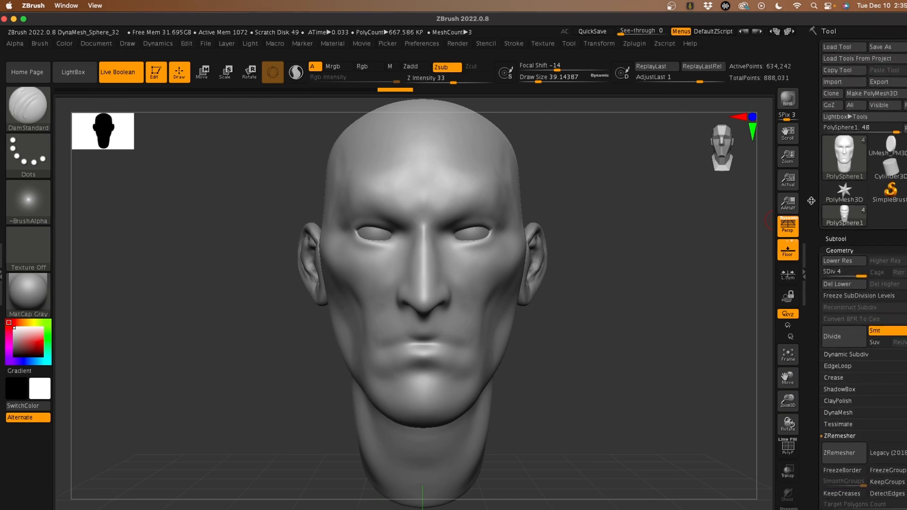
left_click(838, 239)
mouse_move(899, 76)
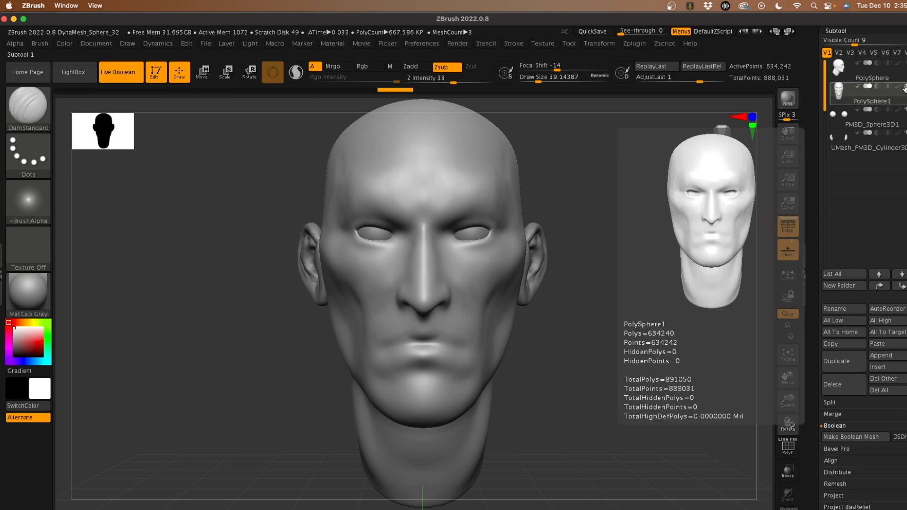
left_click(901, 138)
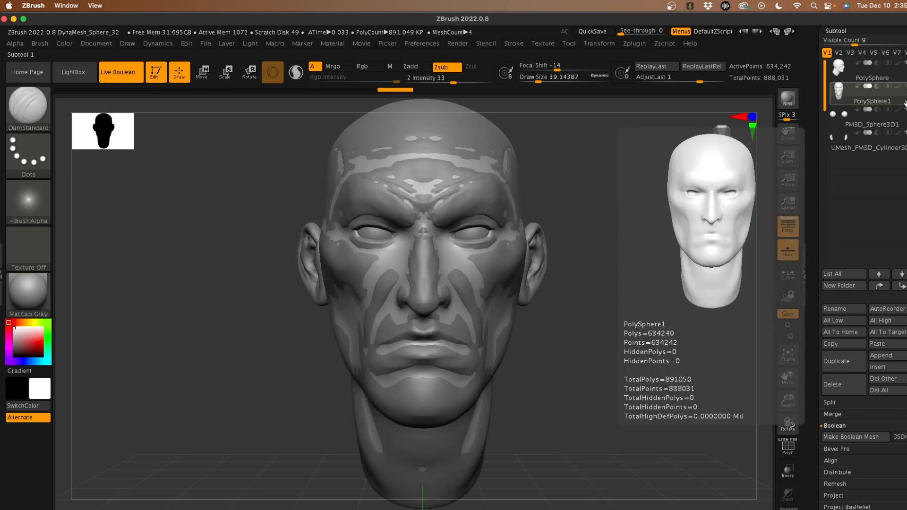
left_click(889, 94)
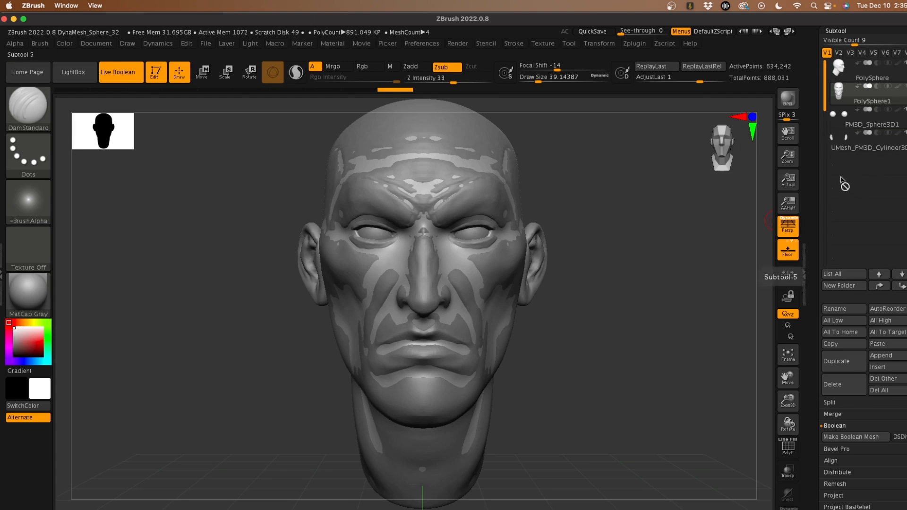
mouse_move(900, 75)
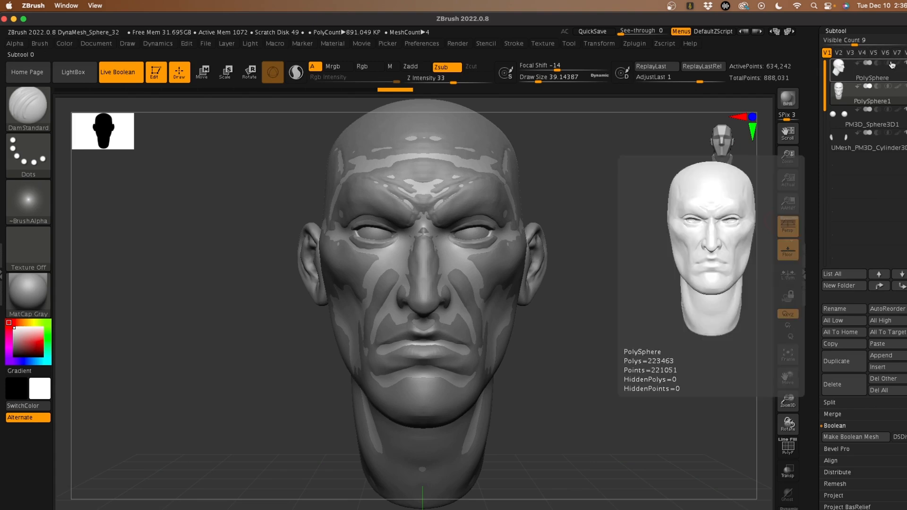
mouse_move(880, 93)
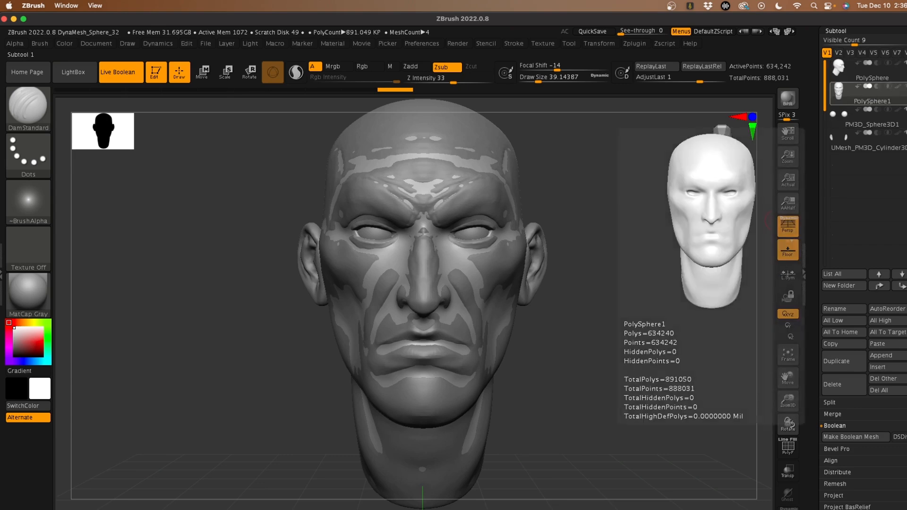
left_click(906, 110)
left_click(906, 133)
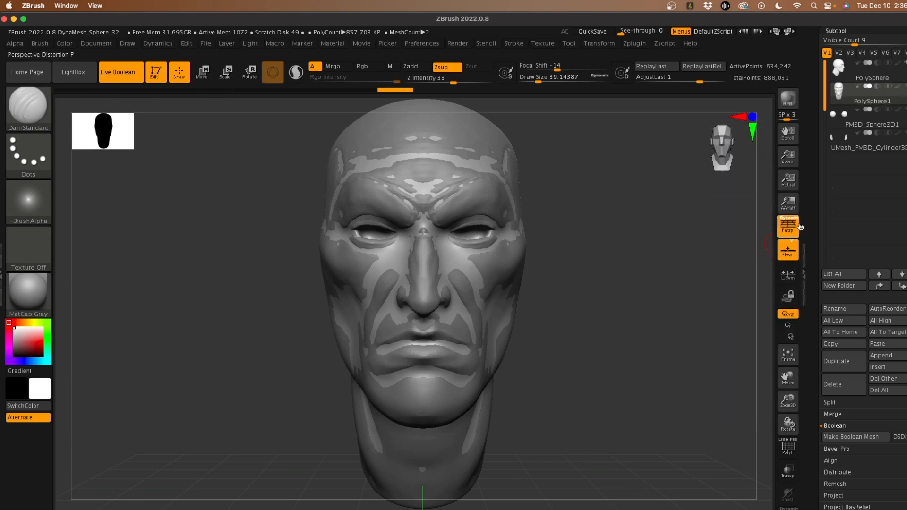
Step: Project the original head's detail onto PolySphere1 with ProjectAll at distance 0.02
scroll(839, 340, "down", 5)
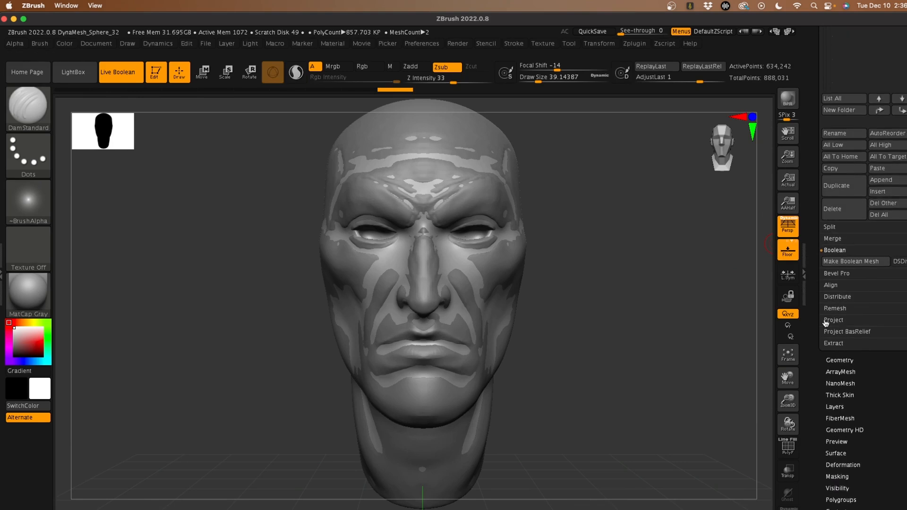
left_click_drag(814, 295, 812, 330)
left_click(833, 369)
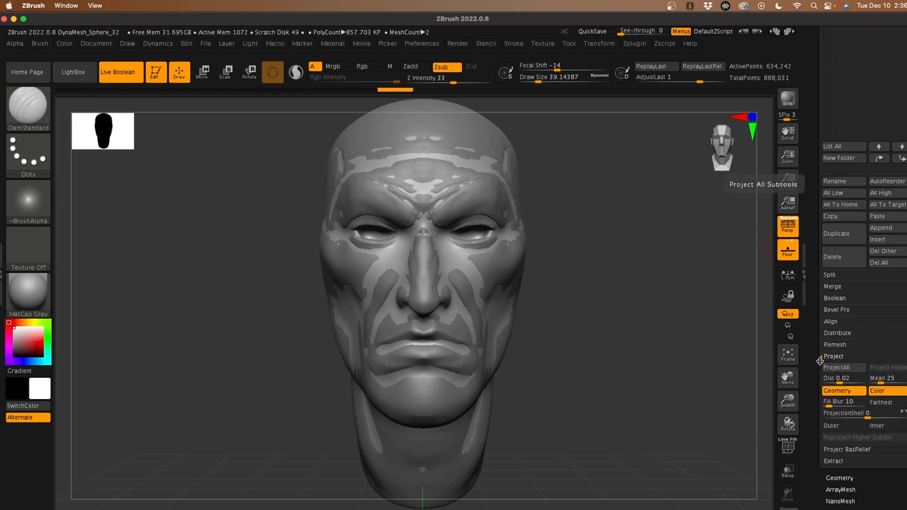
left_click(845, 368)
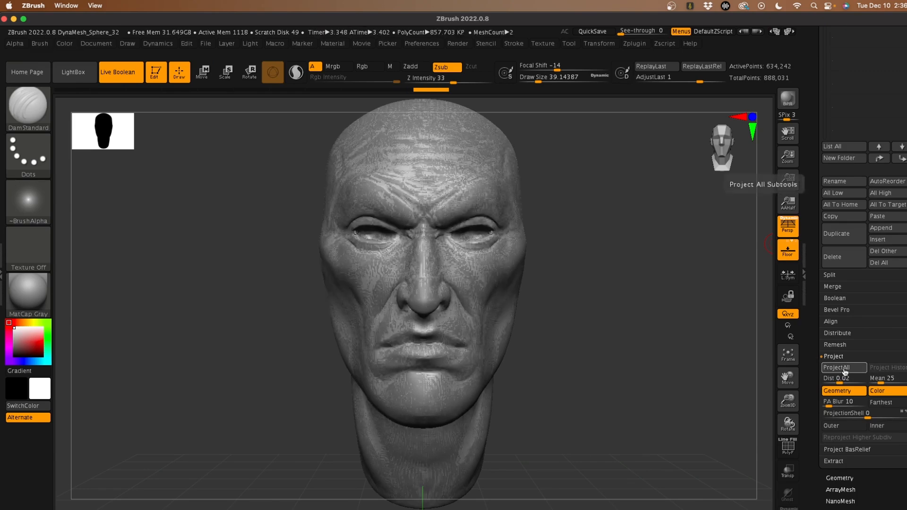
Step: Hide the original PolySphere head and show the eyeball and ear subtools again with the projected head
left_click_drag(812, 217, 812, 257)
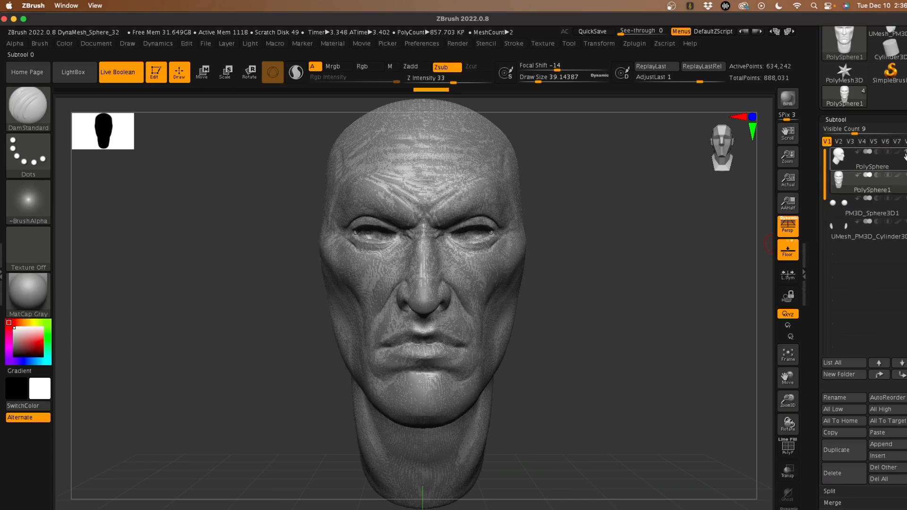
left_click(904, 178)
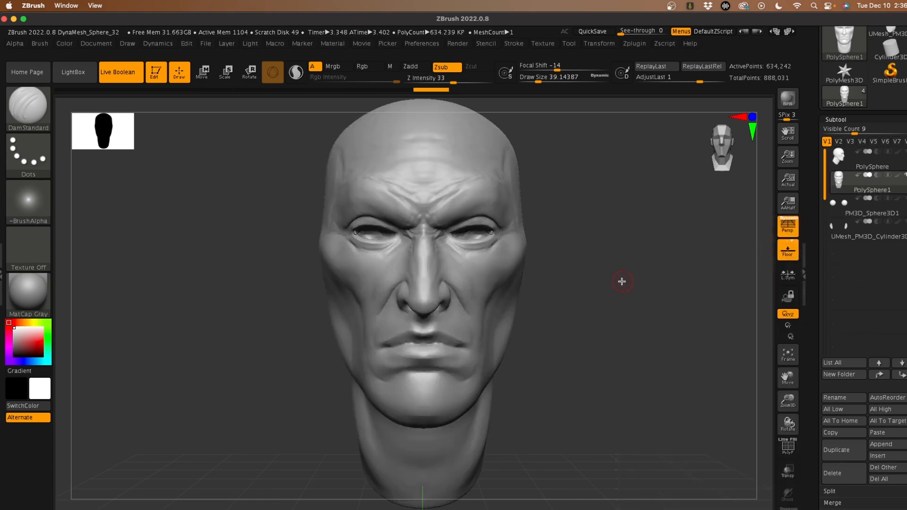
mouse_move(622, 282)
left_mouse_down()
mouse_move(640, 284)
mouse_move(619, 287)
left_mouse_up()
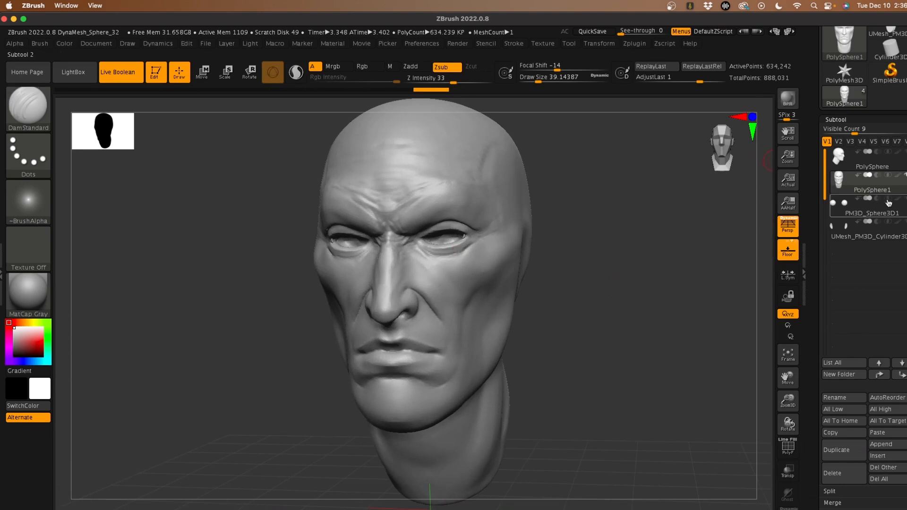
left_click(905, 200)
left_click(905, 223)
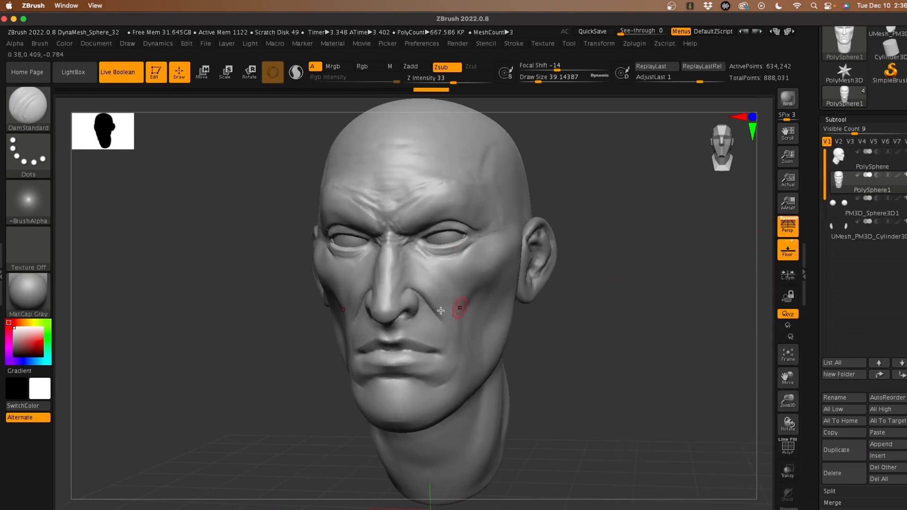
Step: Carve along the lower eyelid from the outer eye corner towards the nose with the DamStandard brush
left_click_drag(243, 335, 243, 406, "alt")
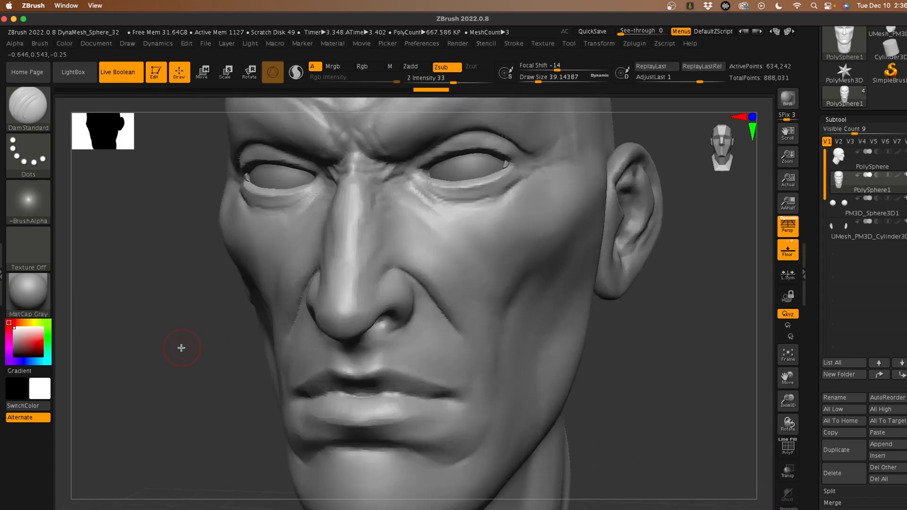
left_click_drag(180, 349, 290, 314, "alt")
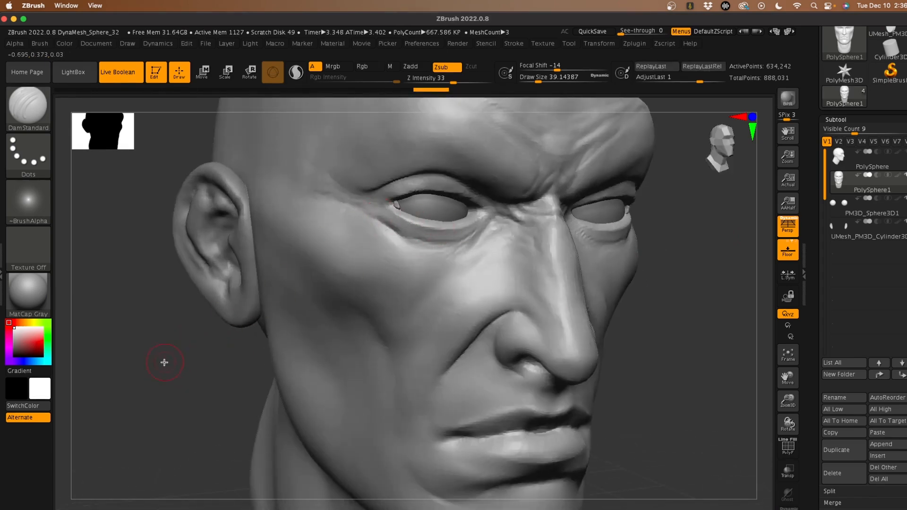
mouse_move(162, 367)
left_mouse_down("alt")
mouse_move(152, 369)
mouse_move(193, 415)
mouse_move(127, 387)
left_mouse_up("alt")
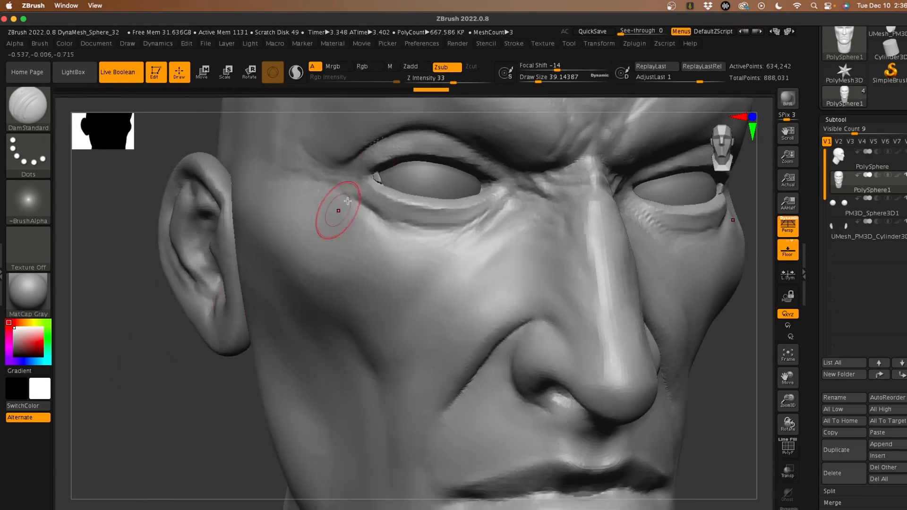
key("b")
key("d")
key("s")
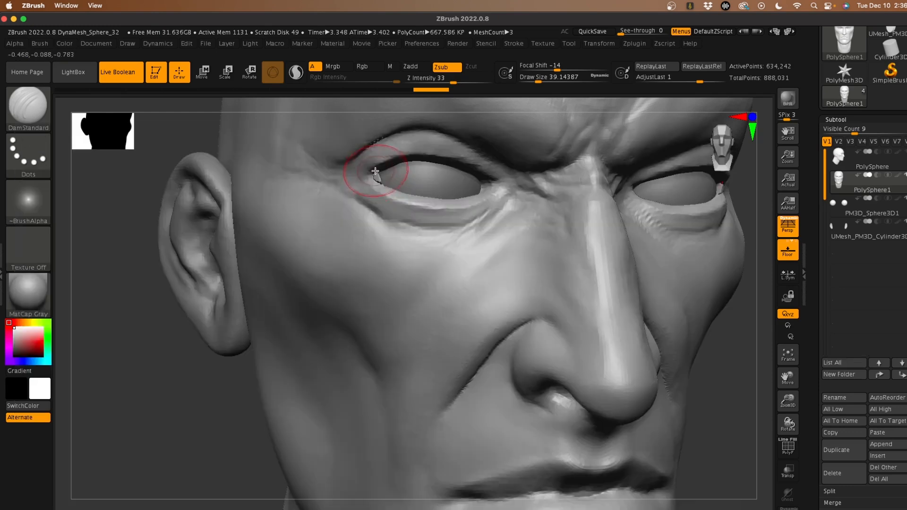
mouse_move(375, 176)
left_mouse_down()
mouse_move(367, 174)
mouse_move(382, 187)
mouse_move(364, 172)
mouse_move(385, 178)
mouse_move(374, 176)
mouse_move(417, 222)
mouse_move(476, 208)
left_mouse_up()
mouse_move(170, 396)
left_mouse_down()
mouse_move(153, 397)
mouse_move(172, 376)
mouse_move(178, 336)
left_mouse_up()
mouse_move(179, 368)
left_mouse_down("alt")
mouse_move(180, 333)
mouse_move(180, 365)
mouse_move(188, 361)
mouse_move(184, 341)
mouse_move(176, 405)
mouse_move(178, 363)
mouse_move(179, 383)
left_mouse_up("alt")
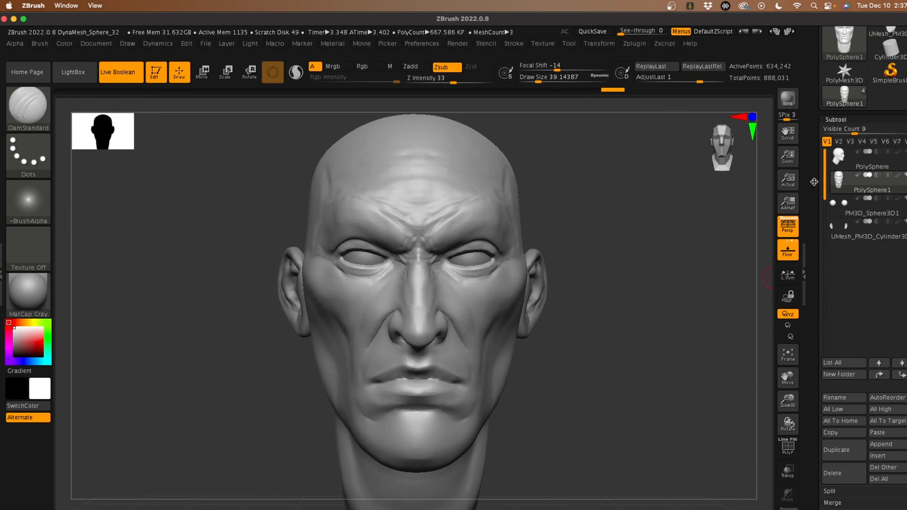
Step: Preview PolySphere1 at its lower subdivision levels, return it to level 4 and examine the face from several angles
left_click_drag(816, 183, 826, 148)
left_click(835, 120)
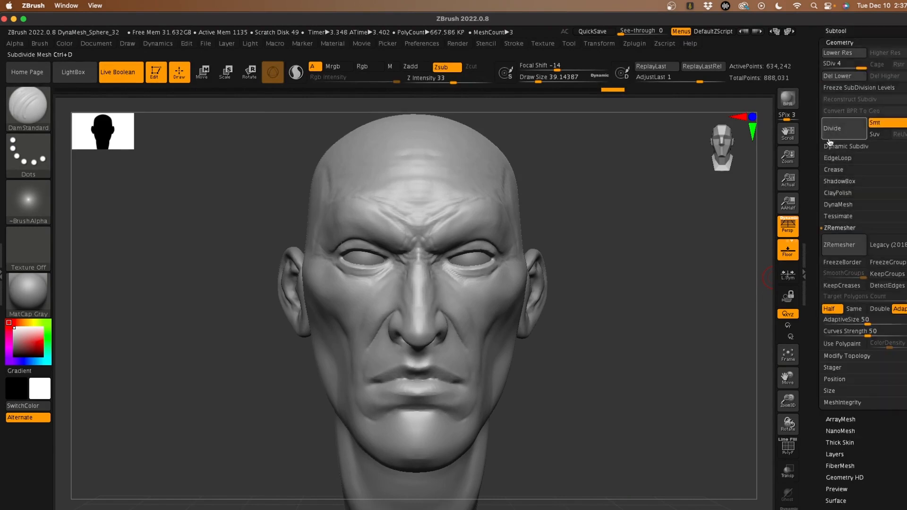
left_click_drag(814, 97, 813, 143)
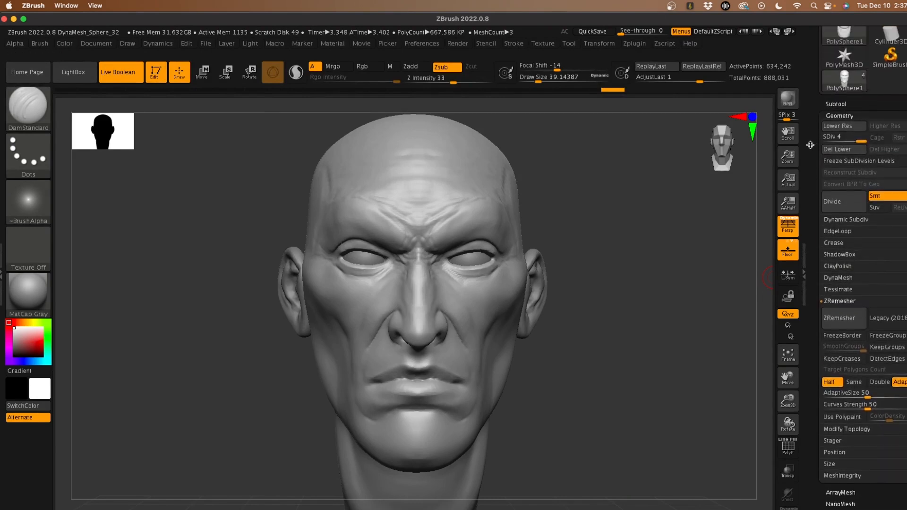
left_click(862, 140)
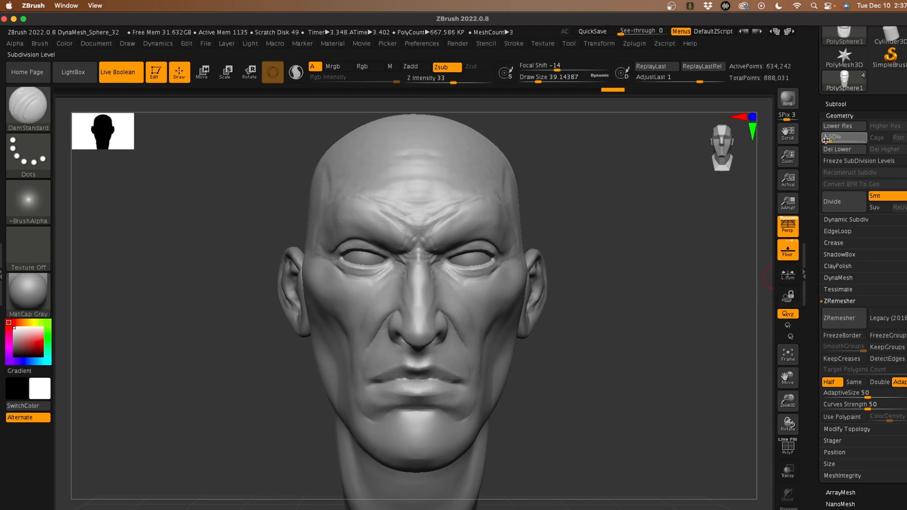
left_click_drag(826, 139, 837, 141)
left_click_drag(842, 140, 866, 140)
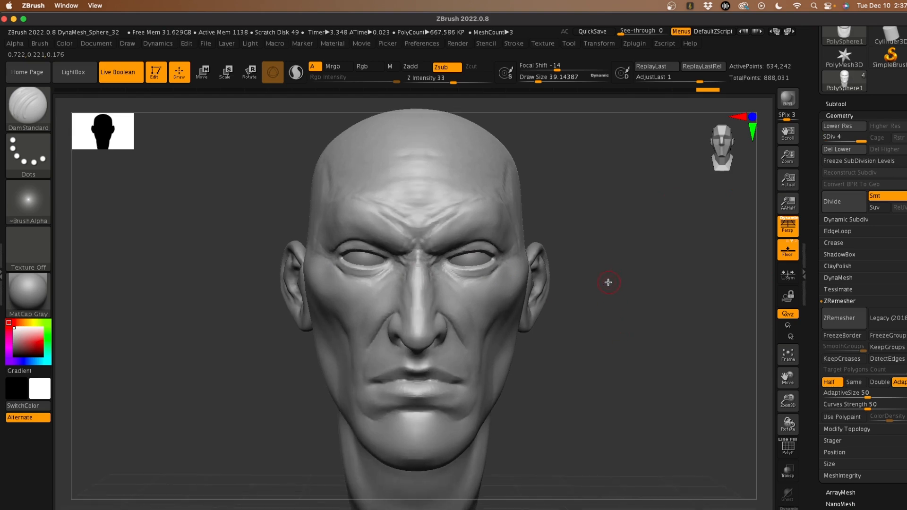
left_click_drag(594, 301, 609, 345)
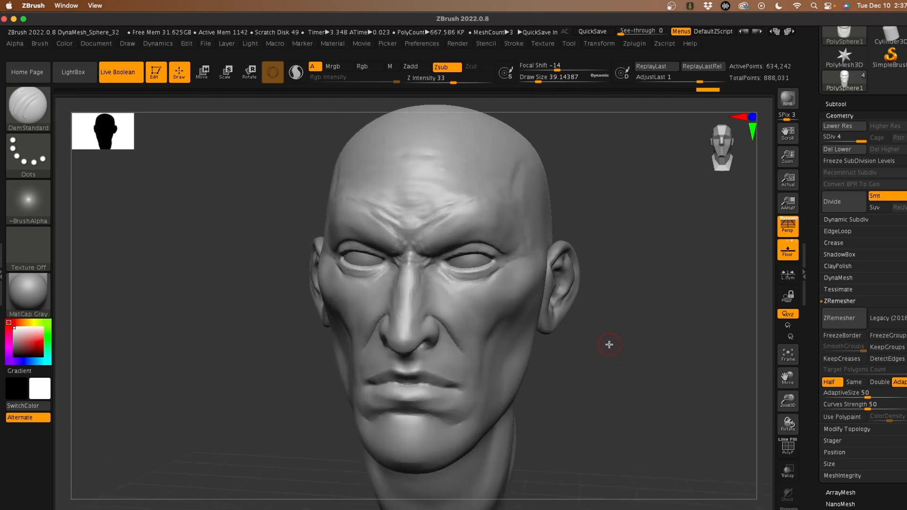
left_click_drag(608, 351, 647, 368)
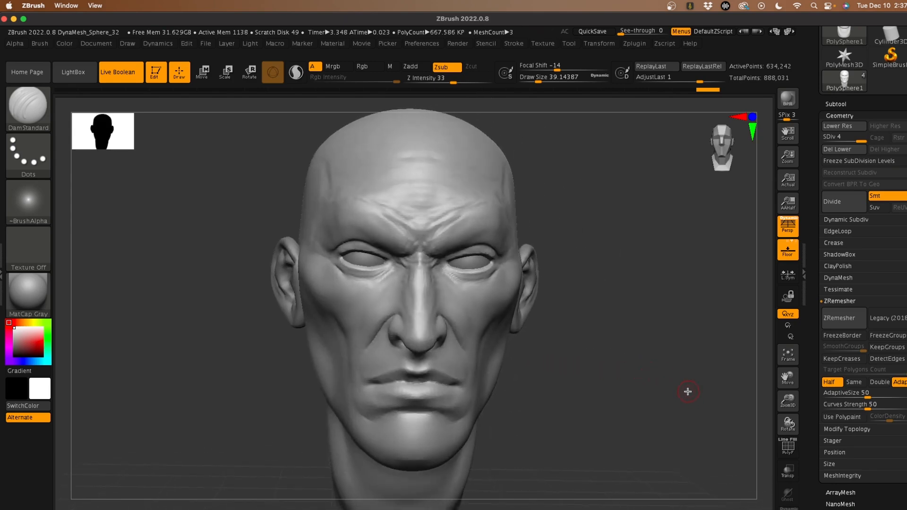